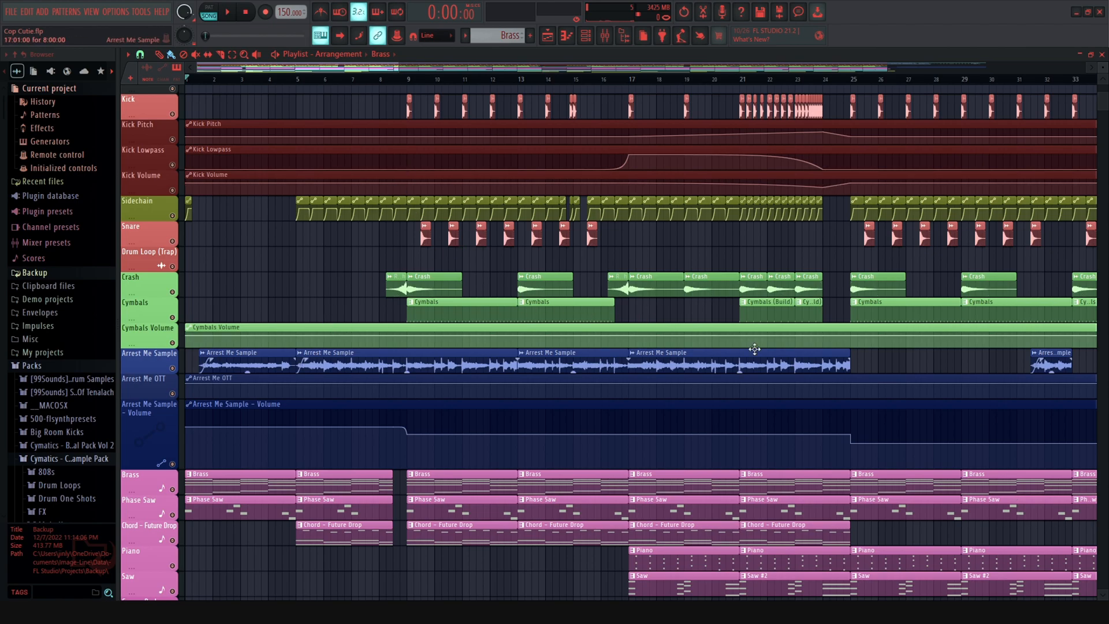
{"action": "scroll", "coordinate": [551, 417], "scroll_direction": "down", "scroll_amount": 1}
{"action": "scroll", "coordinate": [695, 414], "scroll_direction": "up", "scroll_amount": 1}
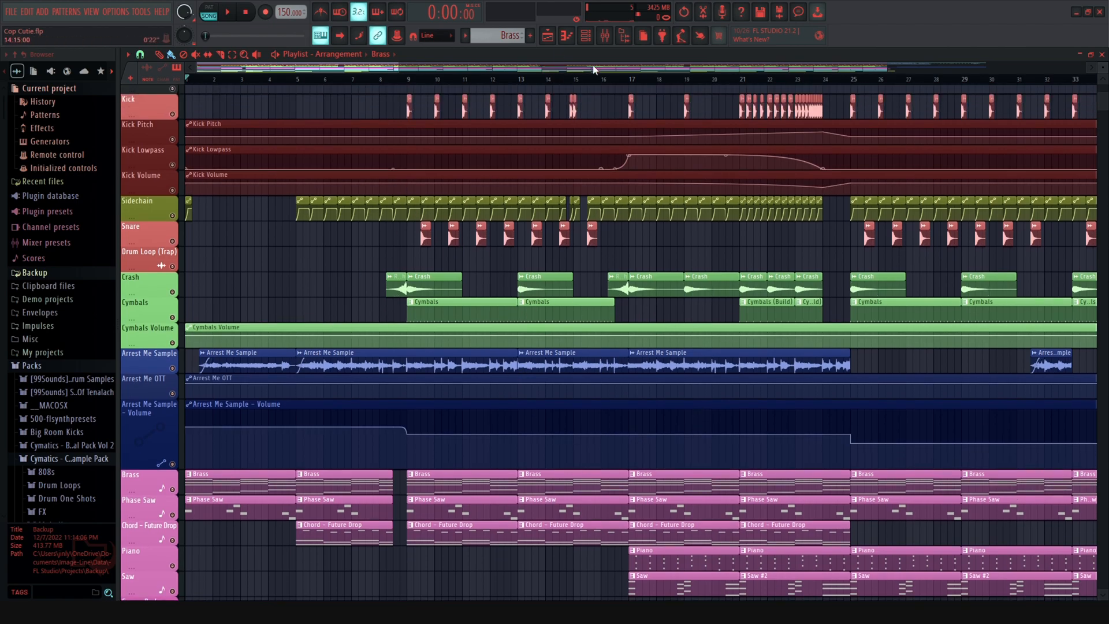
{"action": "left_click", "coordinate": [605, 36]}
{"action": "left_click", "coordinate": [605, 35]}
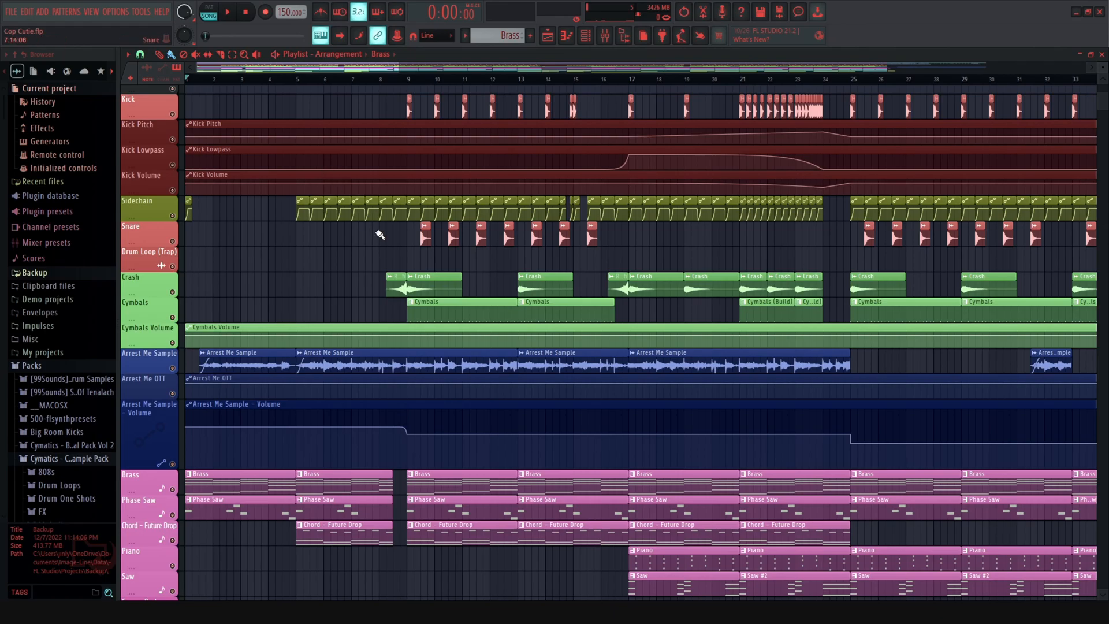
Step: Examine the whole playlist arrangement, from the master automation tracks through the drums and melodic tracks to the risers
{"action": "scroll", "coordinate": [375, 234], "scroll_direction": "up", "scroll_amount": 5}
{"action": "scroll", "coordinate": [374, 234], "scroll_direction": "up", "scroll_amount": 2}
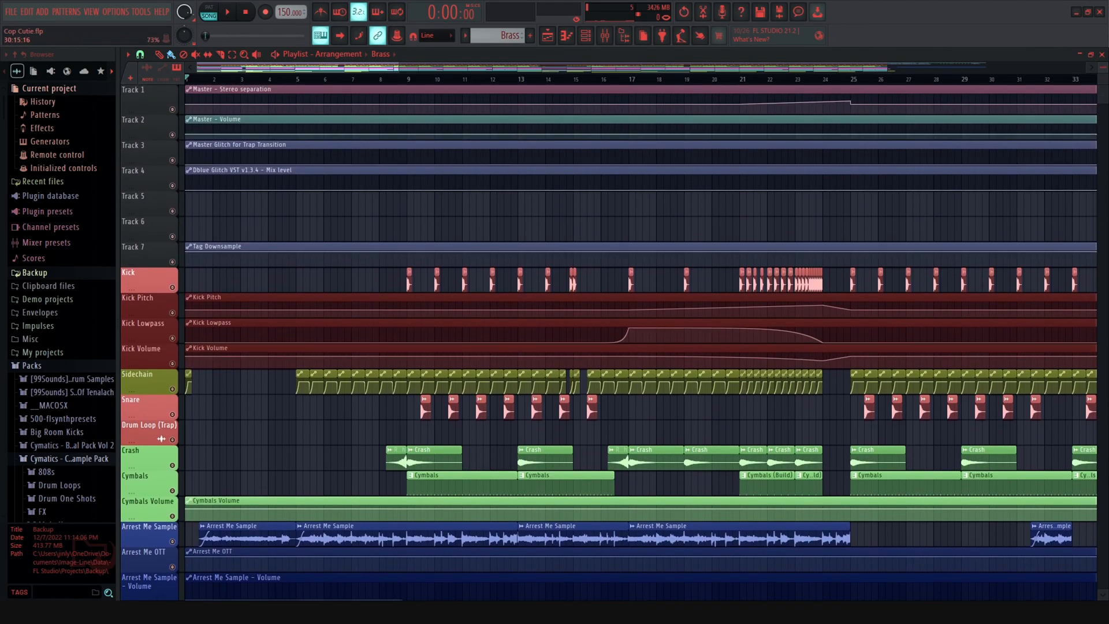
{"action": "scroll", "coordinate": [635, 341], "scroll_direction": "down", "scroll_amount": 4}
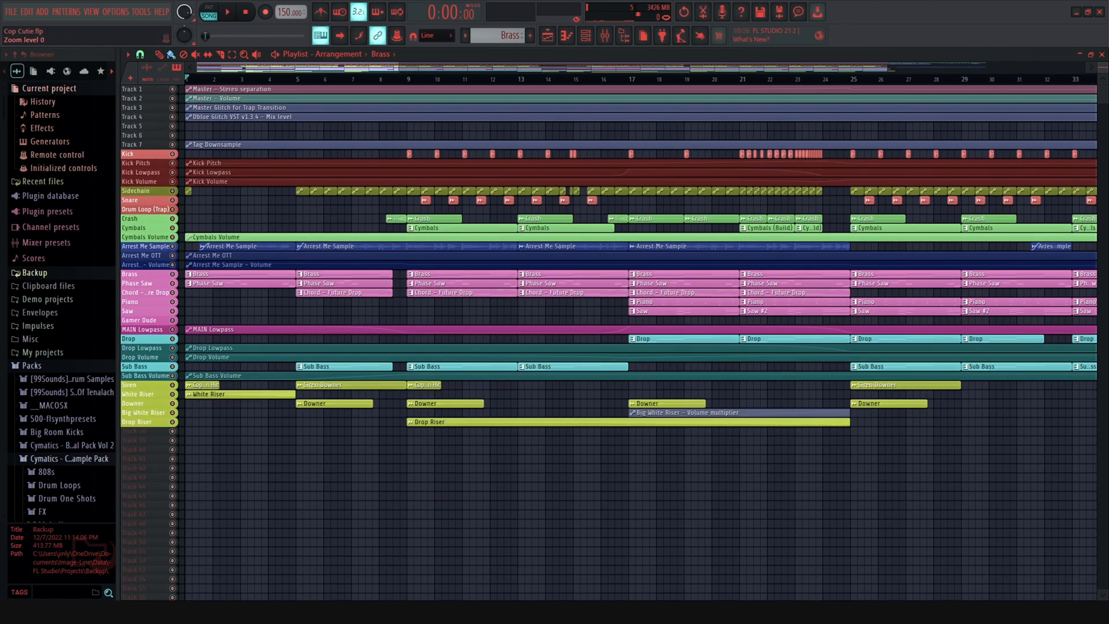
{"action": "left_click_drag", "start_coordinate": [1103, 67], "coordinate": [1102, 61]}
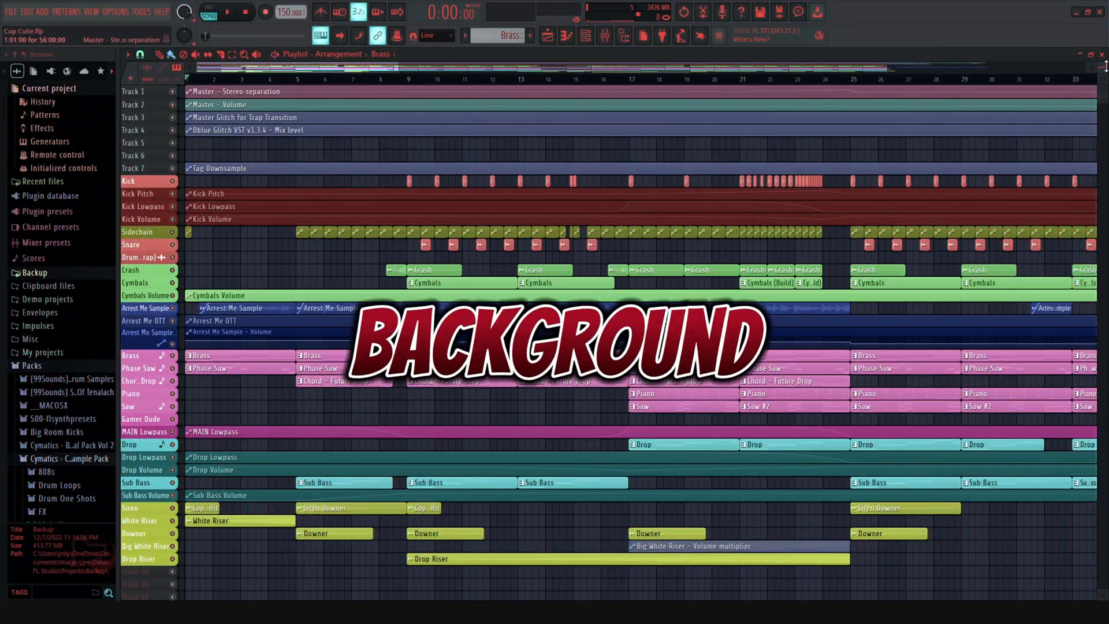
{"action": "left_click_drag", "start_coordinate": [1107, 66], "coordinate": [1107, 53]}
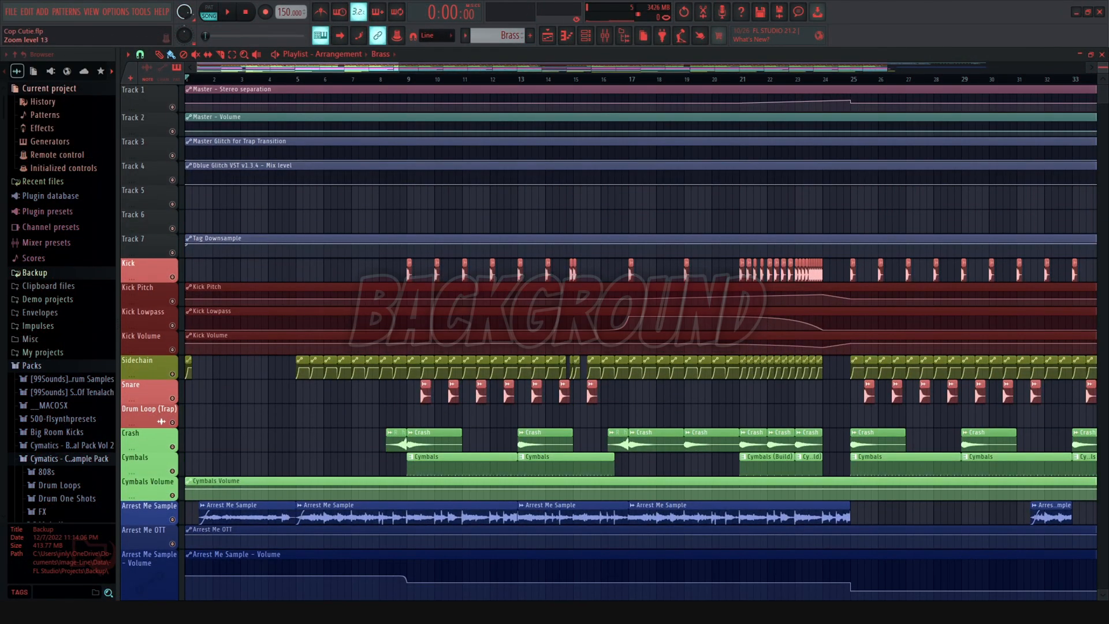
{"action": "scroll", "coordinate": [453, 297], "scroll_direction": "down", "scroll_amount": 5}
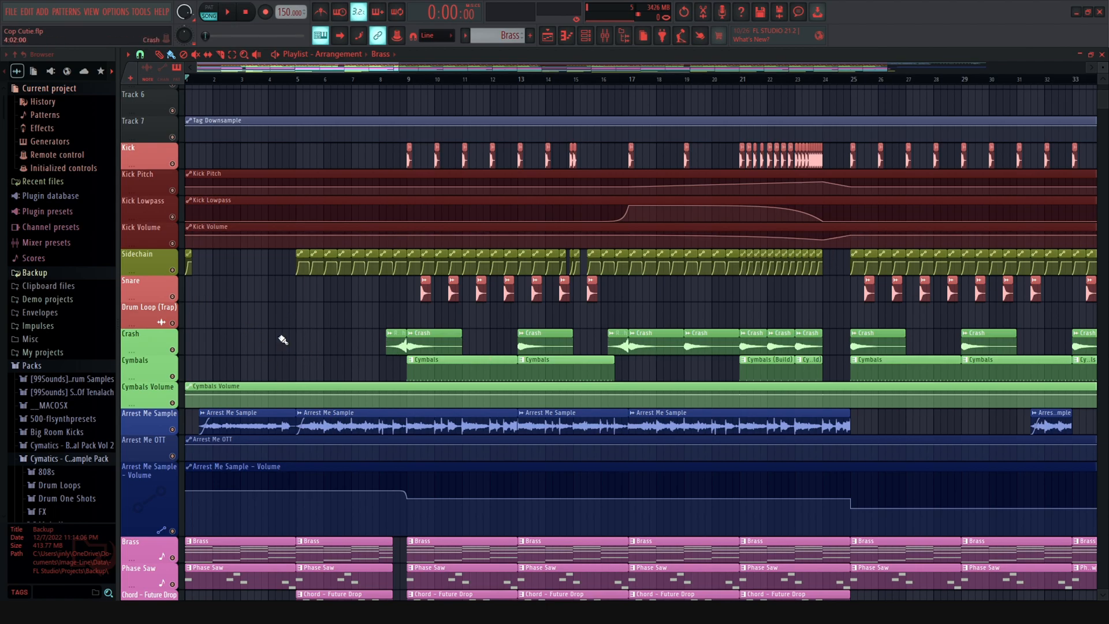
{"action": "scroll", "coordinate": [265, 332], "scroll_direction": "down", "scroll_amount": 1}
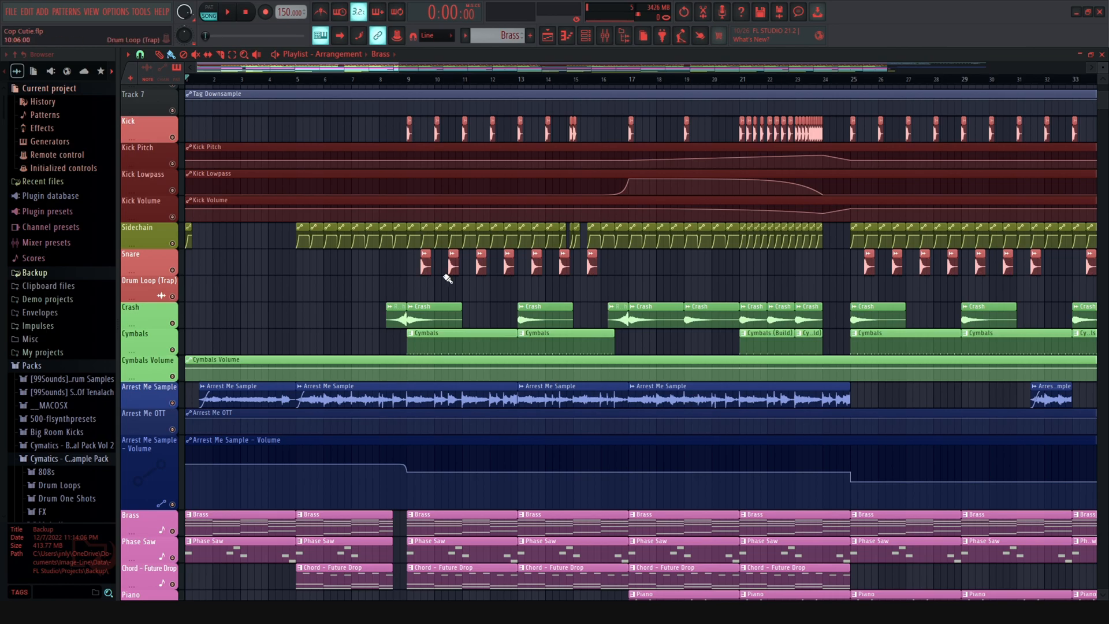
{"action": "scroll", "coordinate": [463, 266], "scroll_direction": "up", "scroll_amount": 5}
{"action": "scroll", "coordinate": [448, 279], "scroll_direction": "up", "scroll_amount": 1}
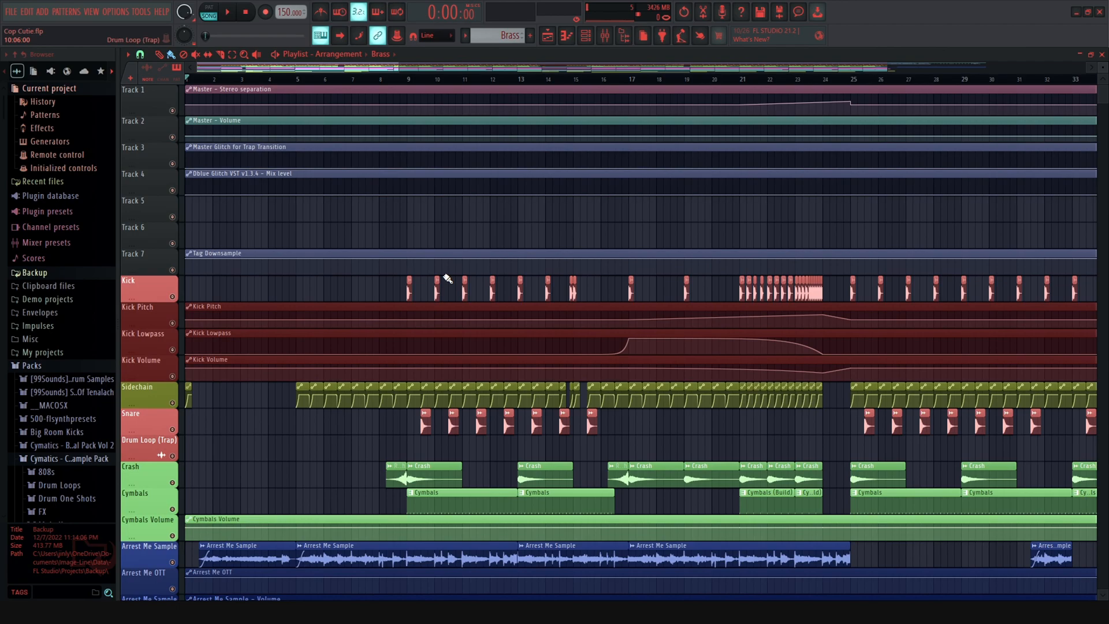
{"action": "scroll", "coordinate": [447, 279], "scroll_direction": "down", "scroll_amount": 4}
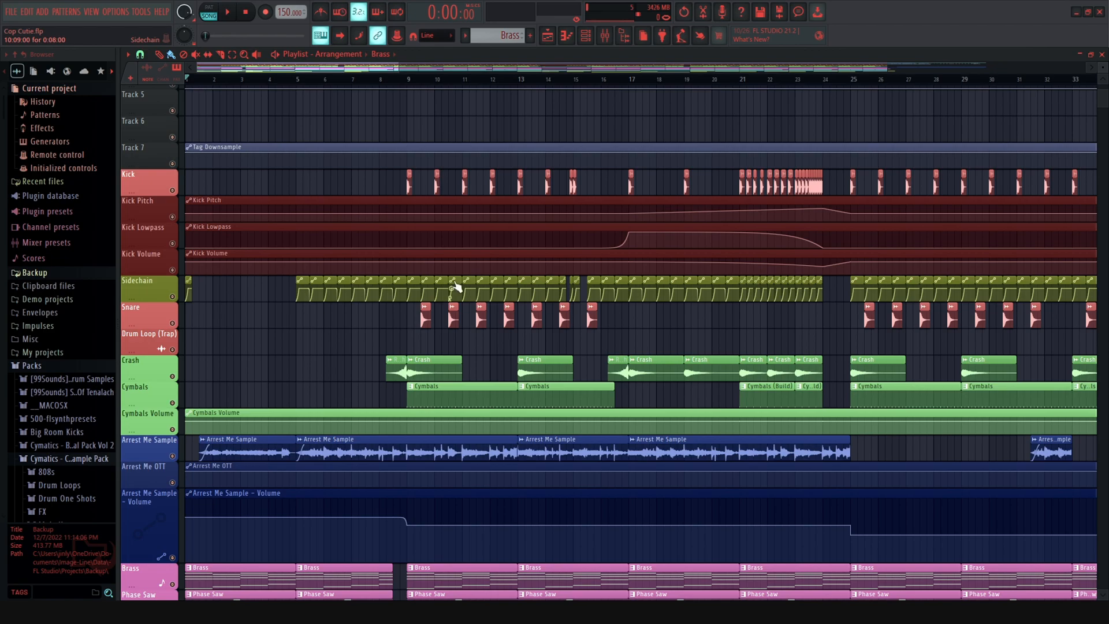
{"action": "scroll", "coordinate": [358, 289], "scroll_direction": "down", "scroll_amount": 3}
{"action": "scroll", "coordinate": [358, 288], "scroll_direction": "down", "scroll_amount": 1}
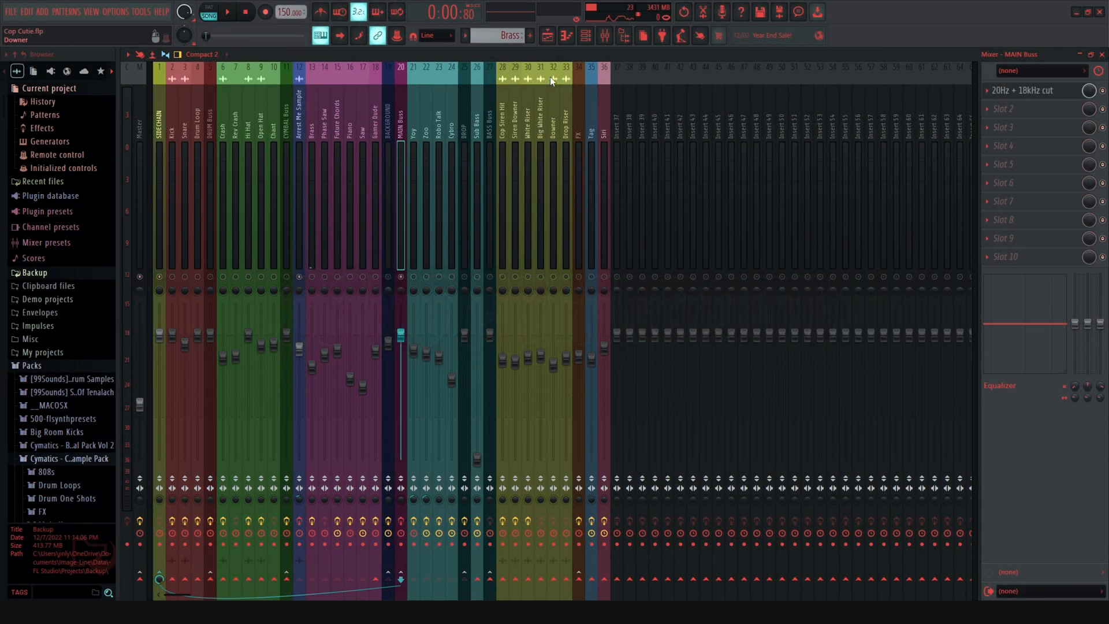
Step: Show the playlist and play the song from the start of the first Arrest Me Sample clip
{"action": "left_click", "coordinate": [547, 36]}
{"action": "key", "text": "space"}
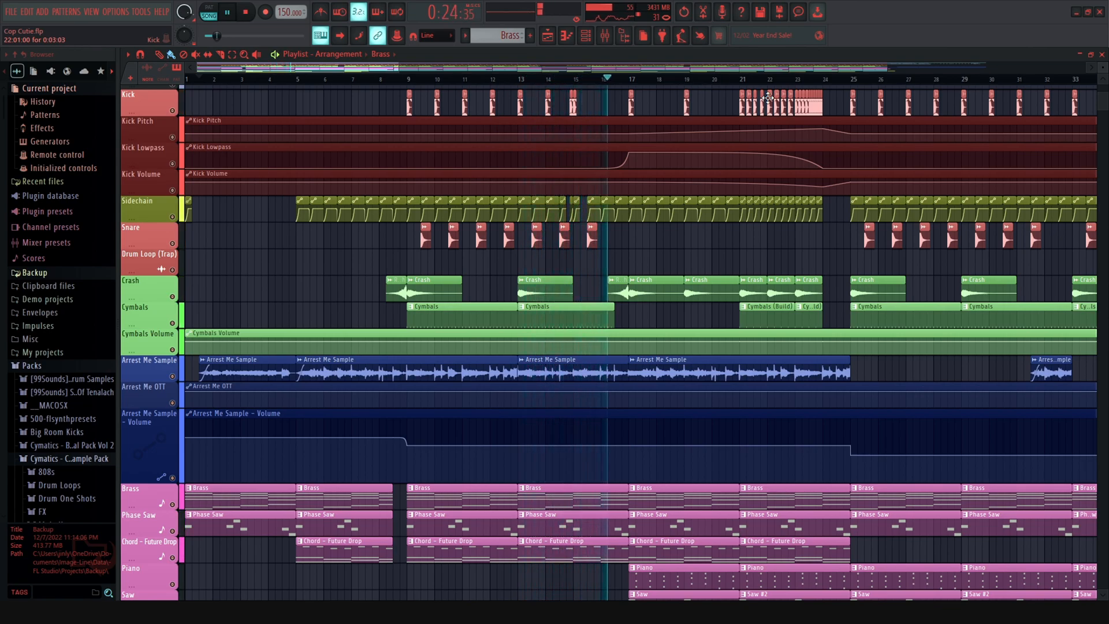
{"action": "key", "text": "space"}
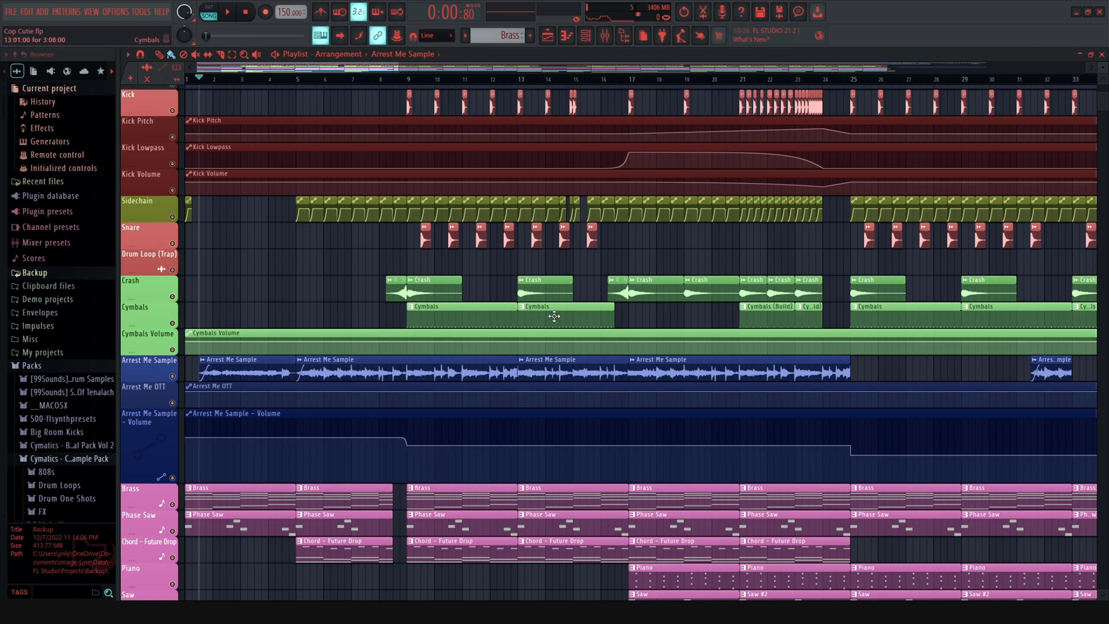
Step: Look over the melodic tracks in the playlist, including the Gamer Dude clips starting at bar 65
{"action": "scroll", "coordinate": [411, 463], "scroll_direction": "down", "scroll_amount": 4}
{"action": "scroll", "coordinate": [349, 383], "scroll_direction": "down", "scroll_amount": 1}
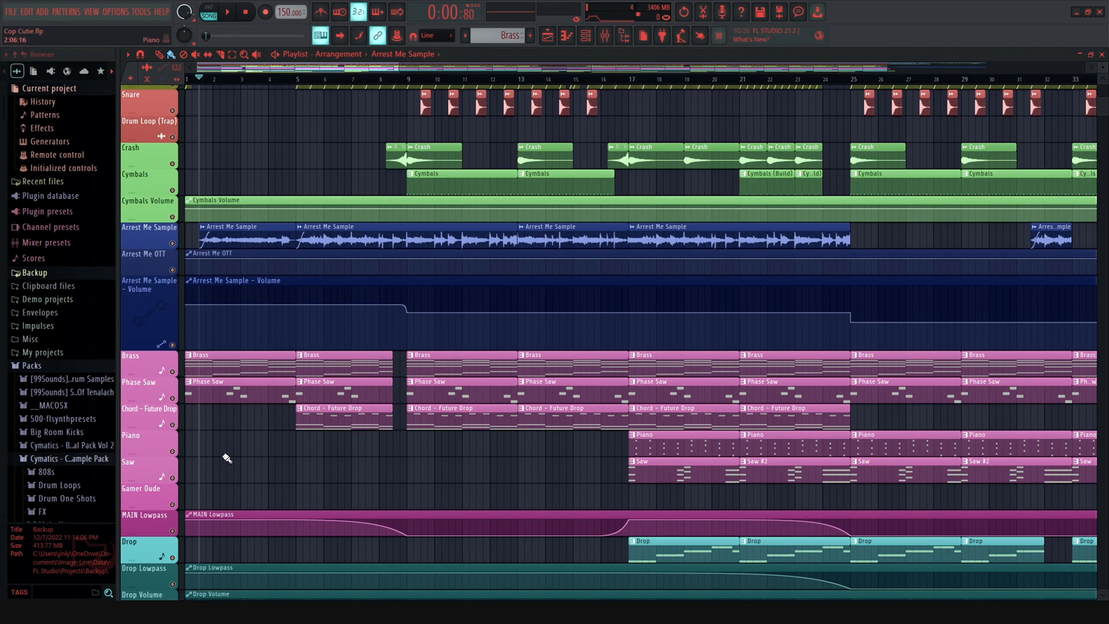
{"action": "left_click_drag", "start_coordinate": [381, 67], "coordinate": [694, 85]}
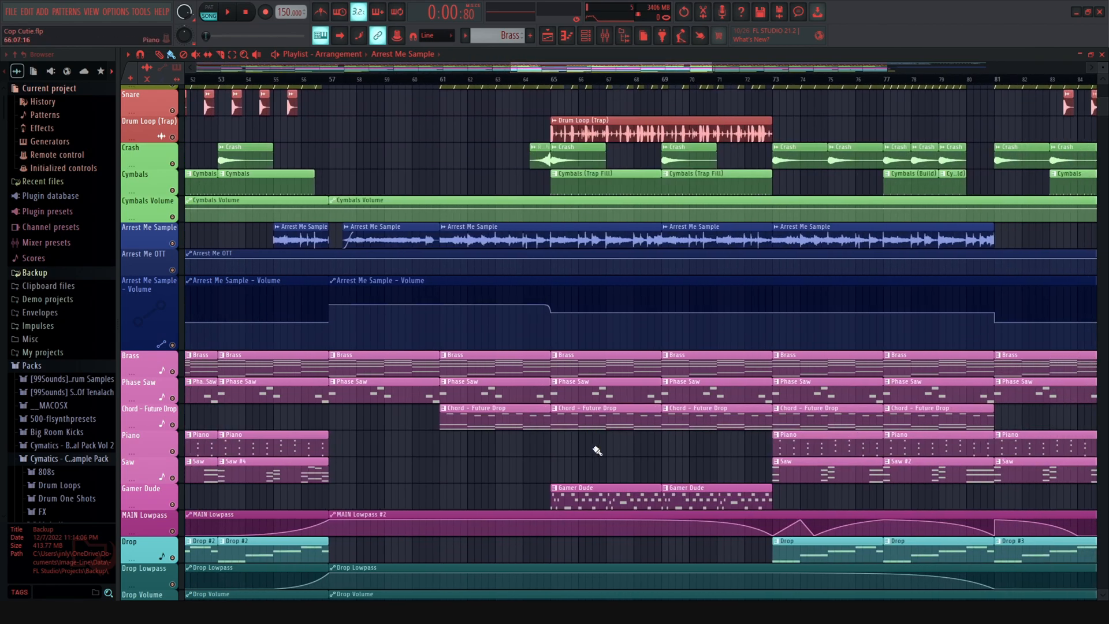
{"action": "left_click", "coordinate": [597, 494]}
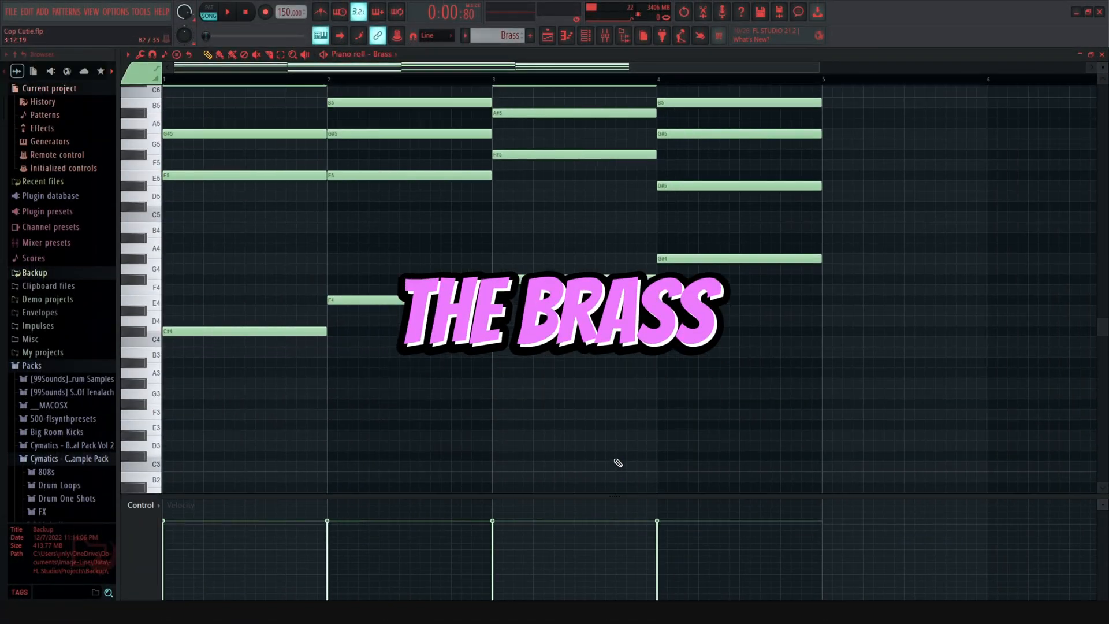
Step: Review the Brass chords and the Phase Saw melody in the piano roll and listen to them
{"action": "scroll", "coordinate": [618, 463], "scroll_direction": "up", "scroll_amount": 3}
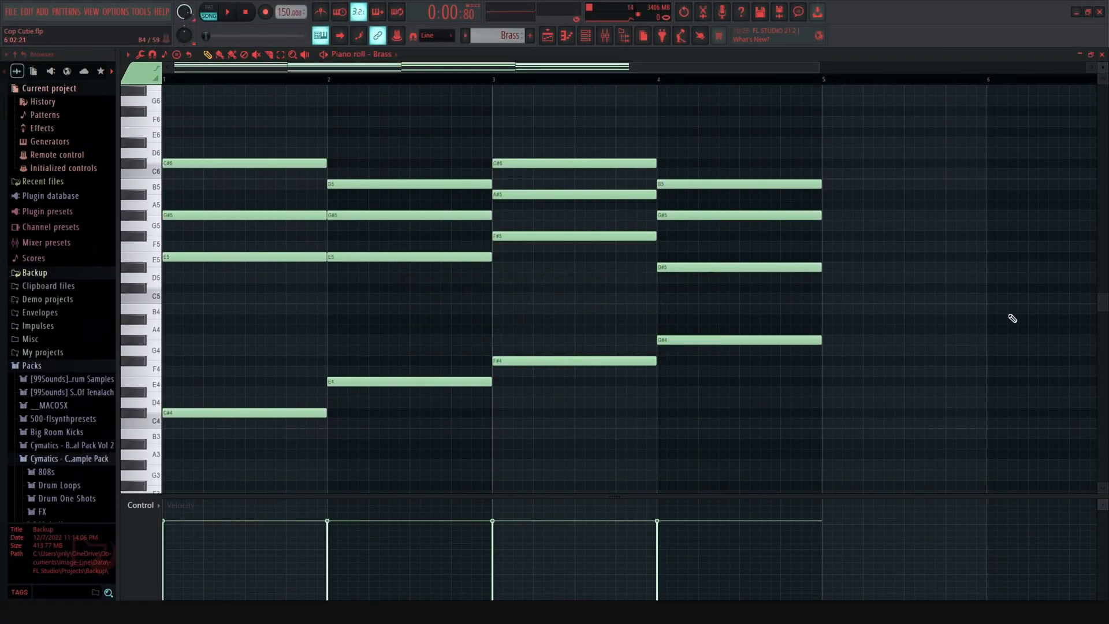
{"action": "key", "text": "space"}
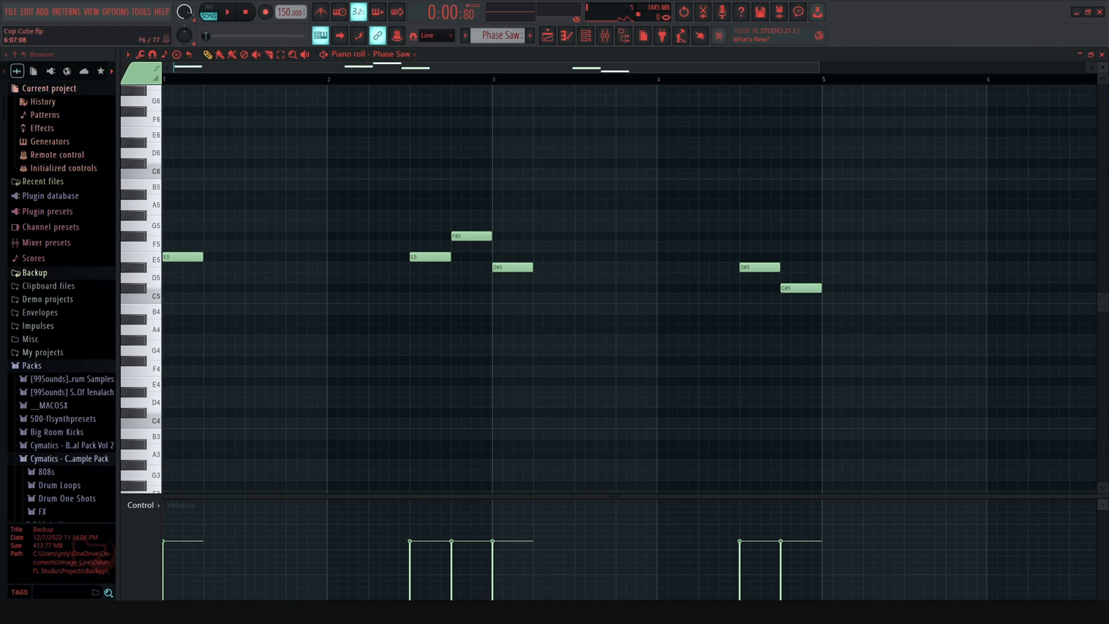
{"action": "key", "text": "space"}
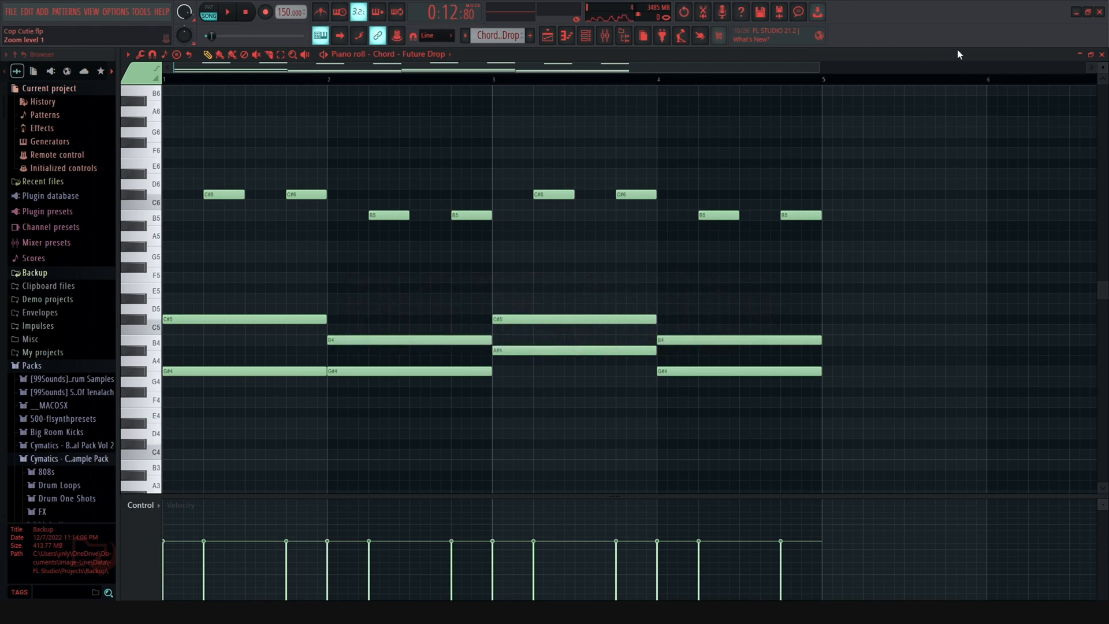
Step: Play back and review the Chord - Future Drop, Piano and Saw patterns in the piano roll
{"action": "key", "text": "space"}
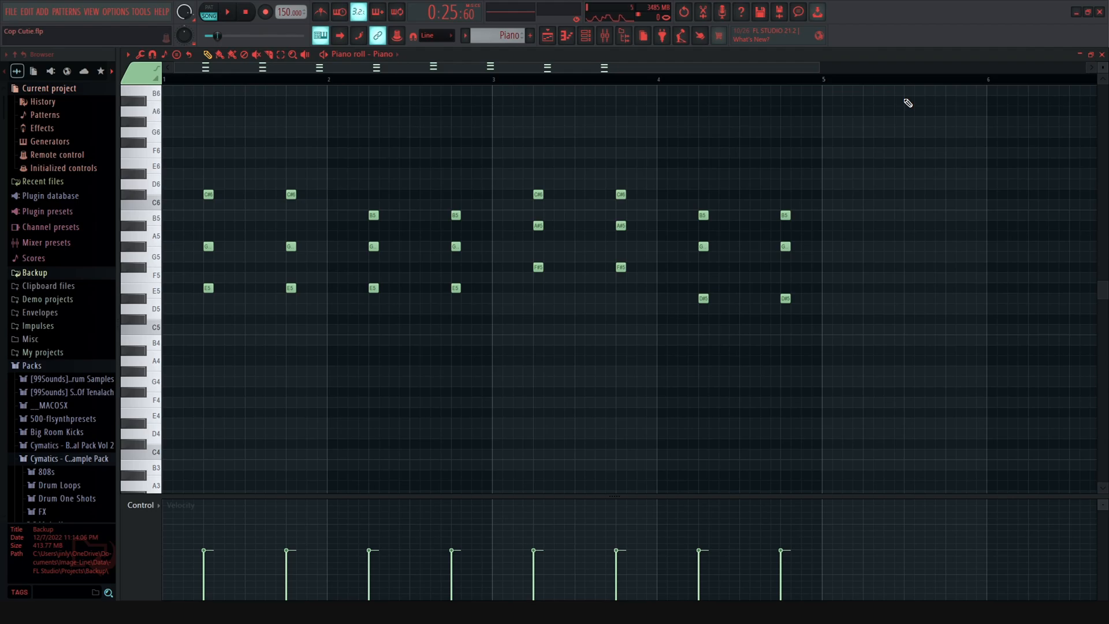
{"action": "key", "text": "space"}
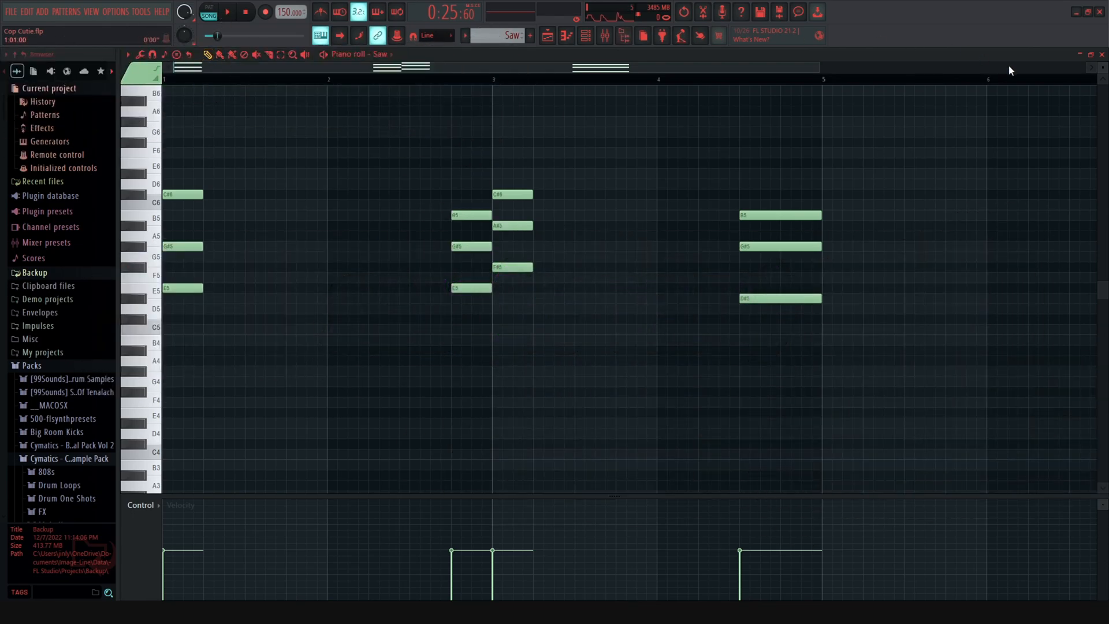
{"action": "key", "text": "space"}
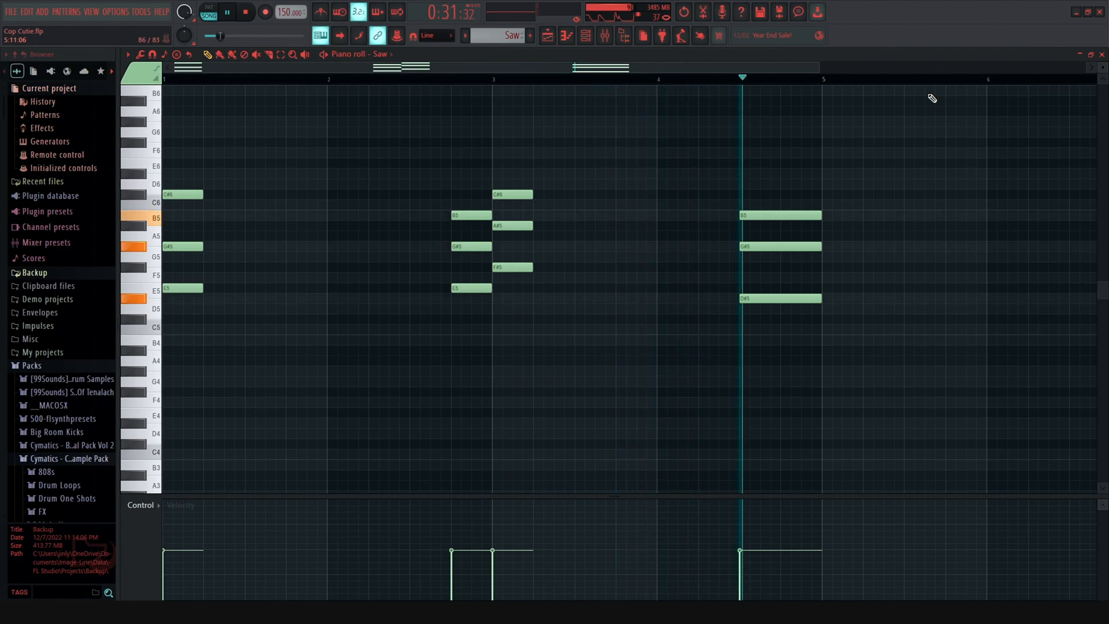
{"action": "key", "text": "space"}
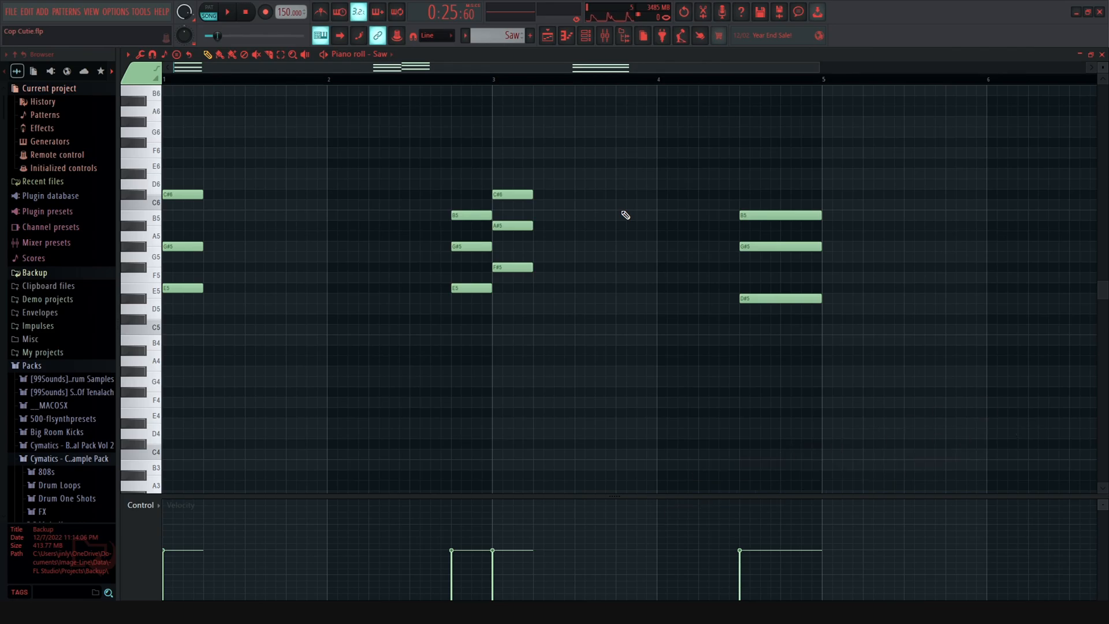
Step: Check the mixer tracks, return to the playlist and play the arrangement from bar 17
{"action": "left_click", "coordinate": [608, 36]}
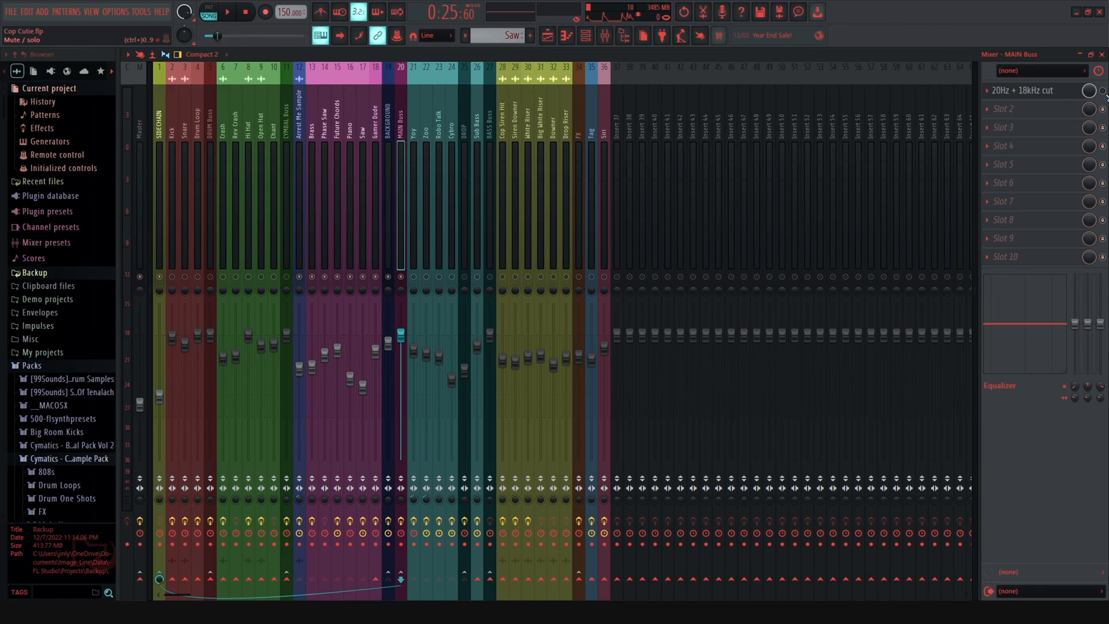
{"action": "left_click", "coordinate": [549, 39]}
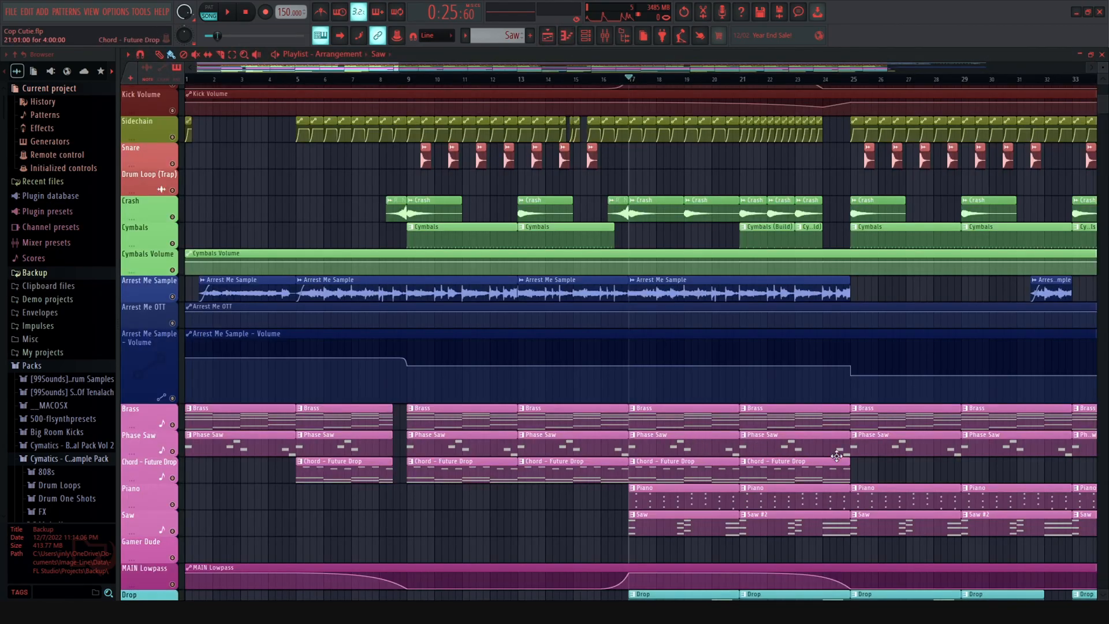
{"action": "key", "text": "space"}
Step: Set the playback position to bar 9 and listen to the section with the kick, snare and cymbals
{"action": "mouse_move", "coordinate": [698, 401]}
{"action": "scroll", "coordinate": [686, 441], "scroll_direction": "up", "scroll_amount": 6}
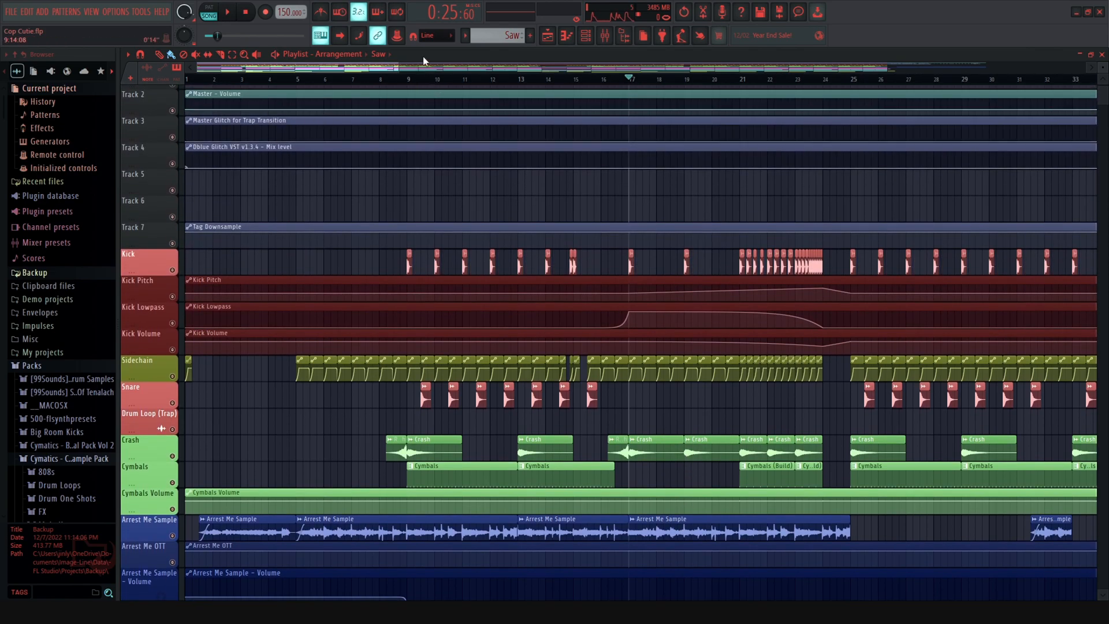
{"action": "left_click", "coordinate": [387, 79]}
{"action": "left_click", "coordinate": [408, 79]}
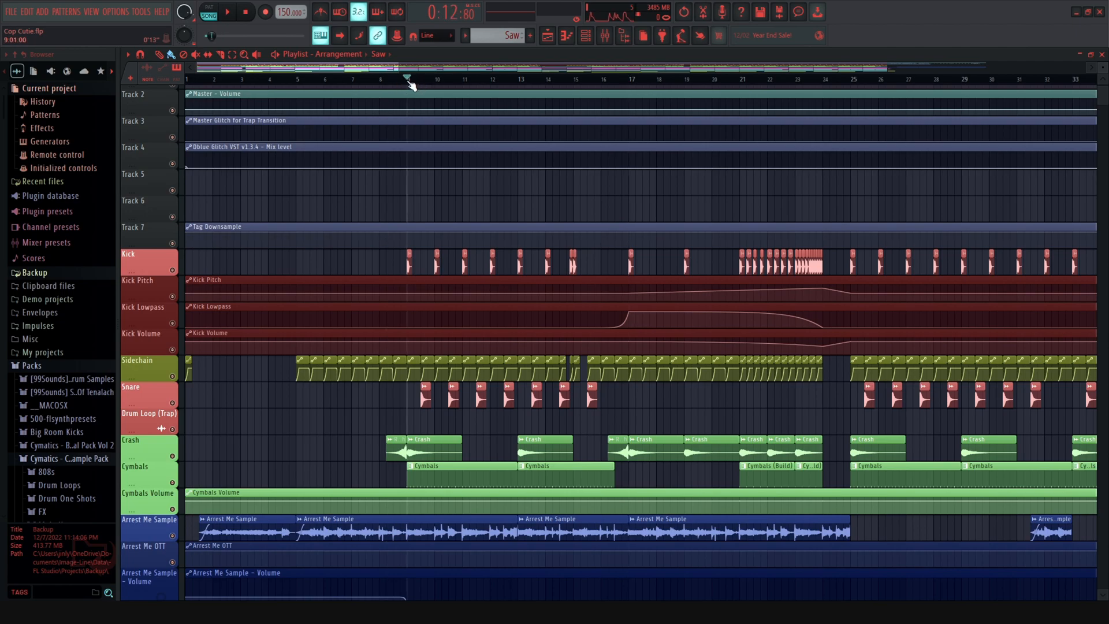
{"action": "scroll", "coordinate": [431, 269], "scroll_direction": "down", "scroll_amount": 2}
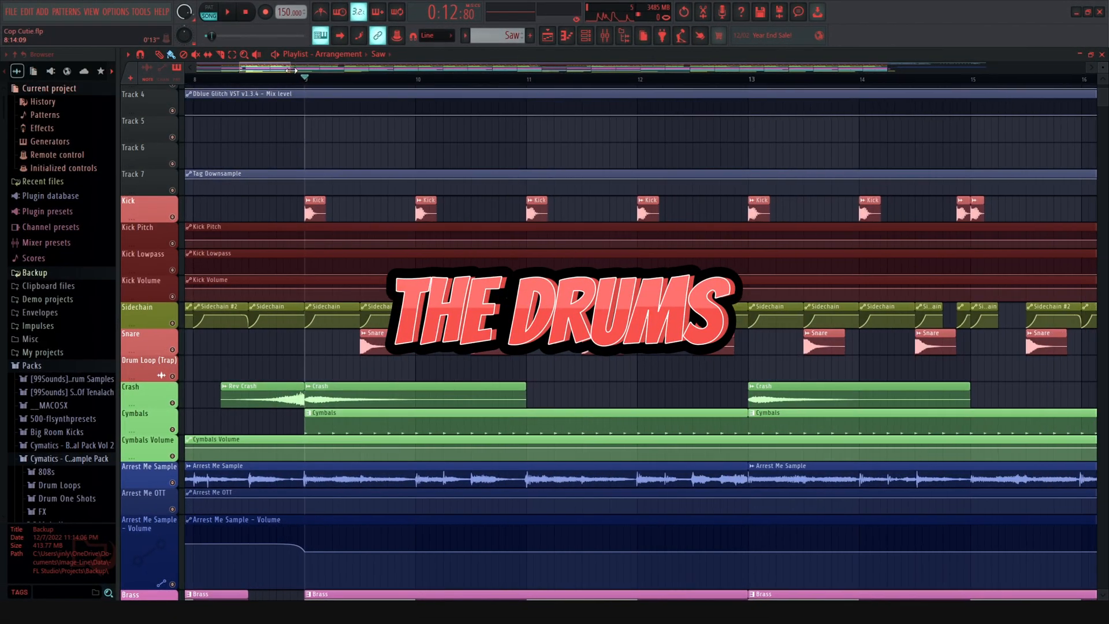
{"action": "left_click_drag", "start_coordinate": [290, 71], "coordinate": [318, 71]}
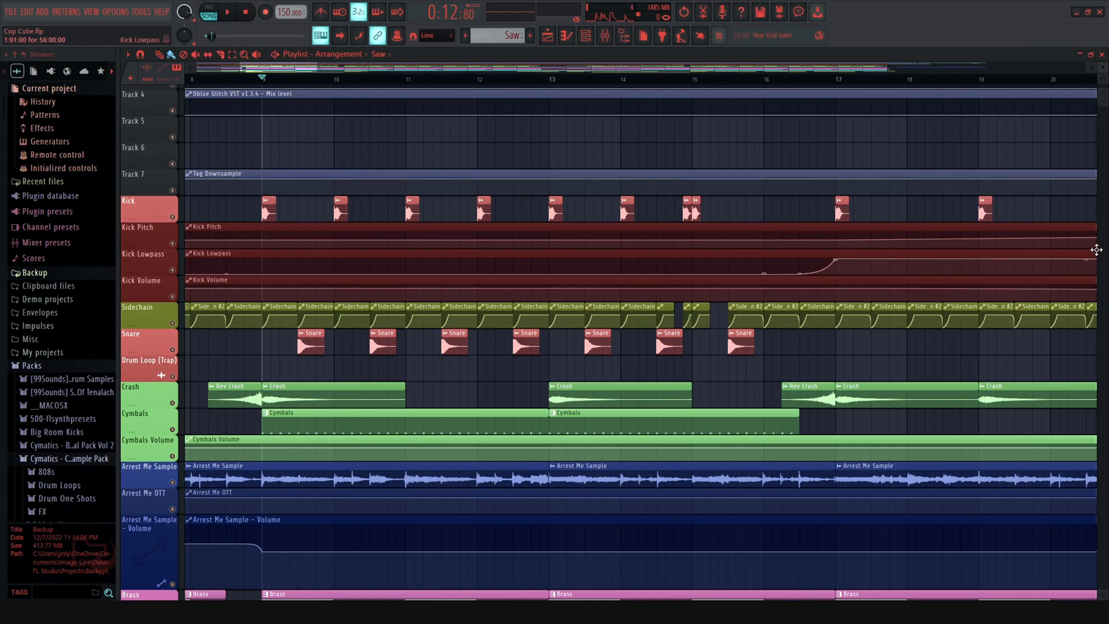
{"action": "key", "text": "space"}
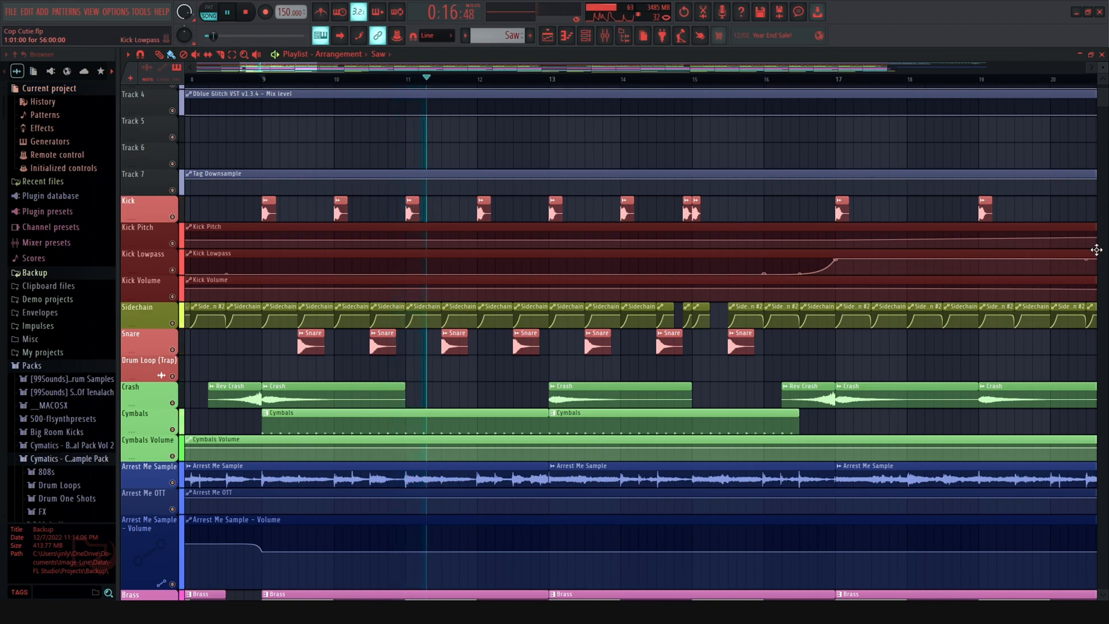
{"action": "key", "text": "space"}
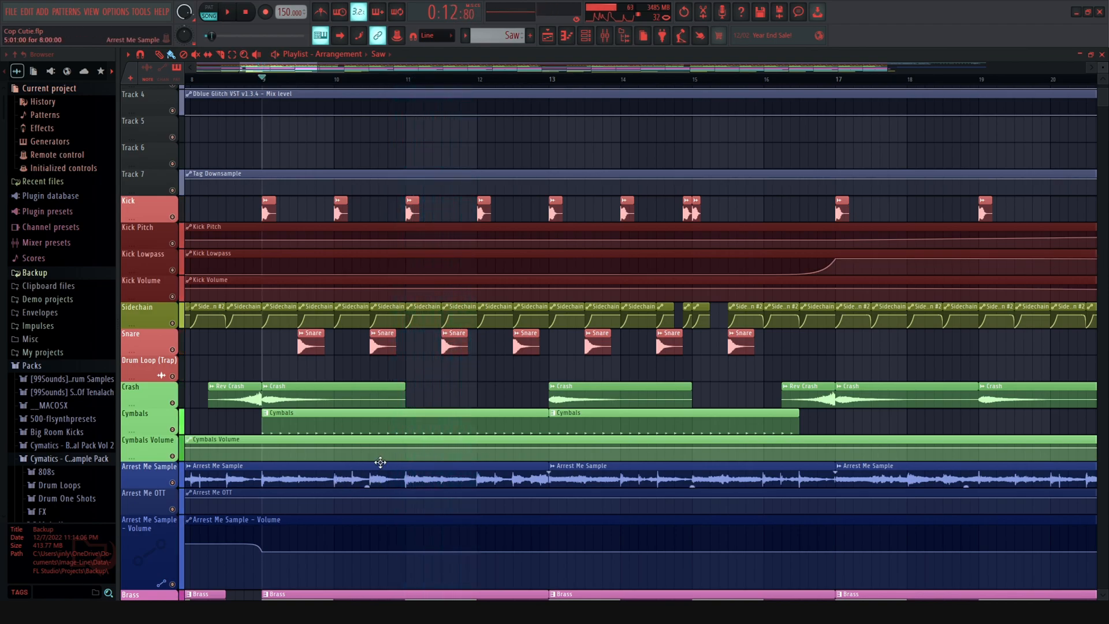
Step: Show the Cymbals pattern's hi-hat, open hat and chant steps in the channel rack and play the pattern
{"action": "left_click", "coordinate": [343, 427]}
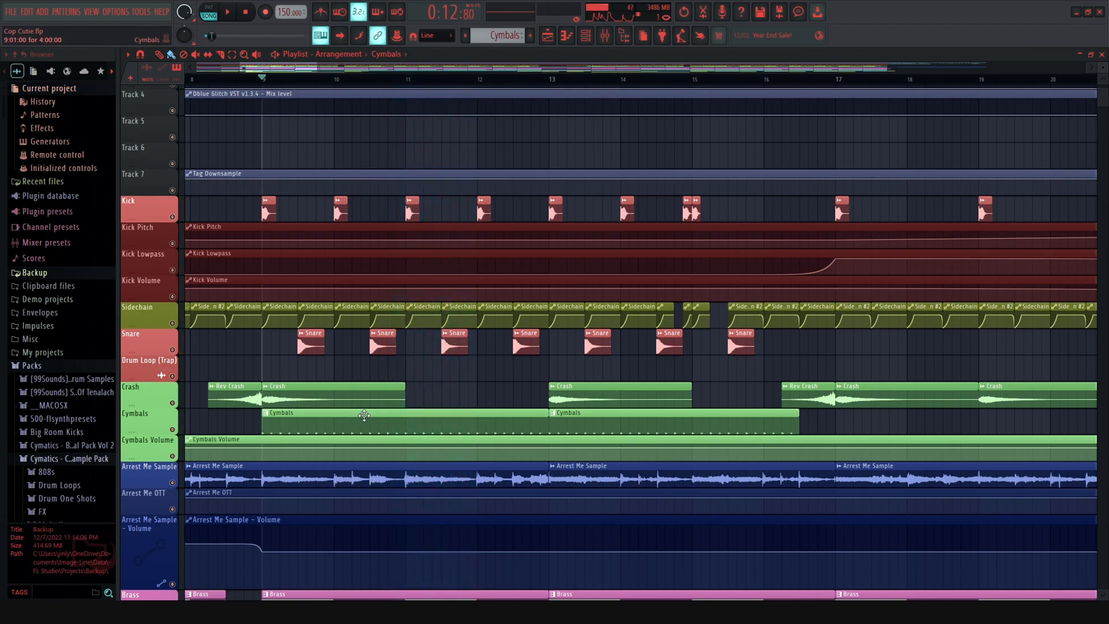
{"action": "left_click", "coordinate": [585, 36]}
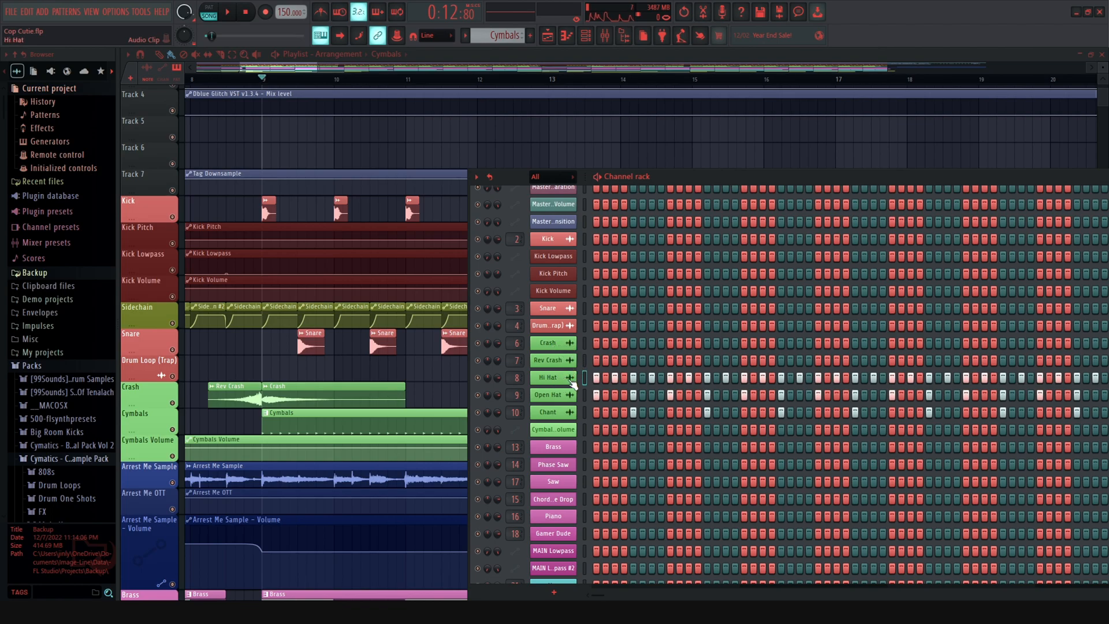
{"action": "left_click_drag", "start_coordinate": [706, 177], "coordinate": [442, 157]}
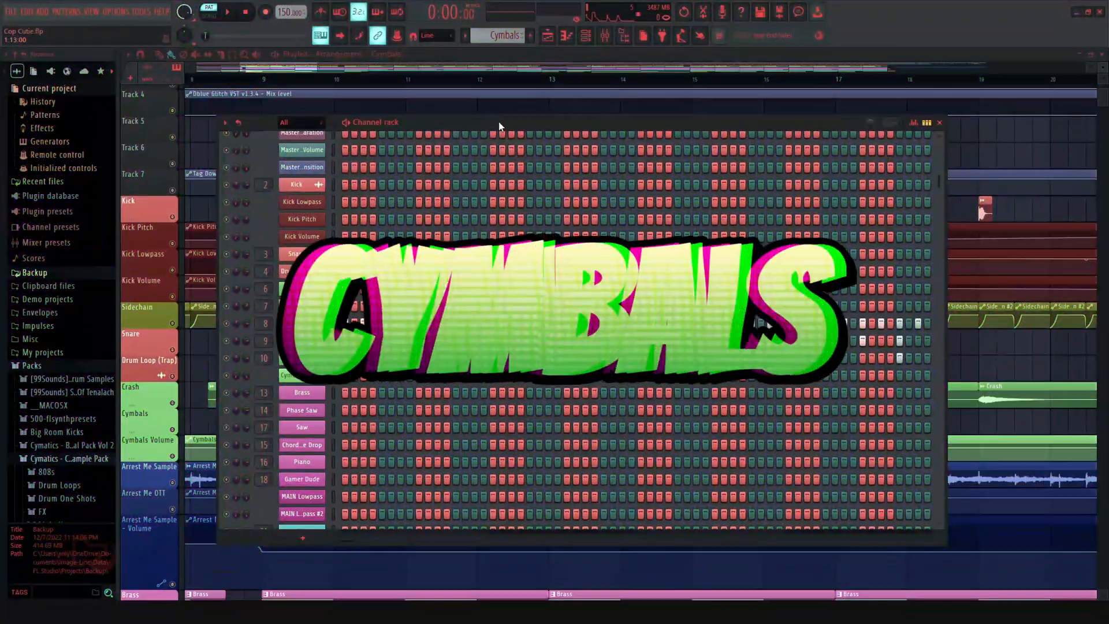
{"action": "key", "text": "space"}
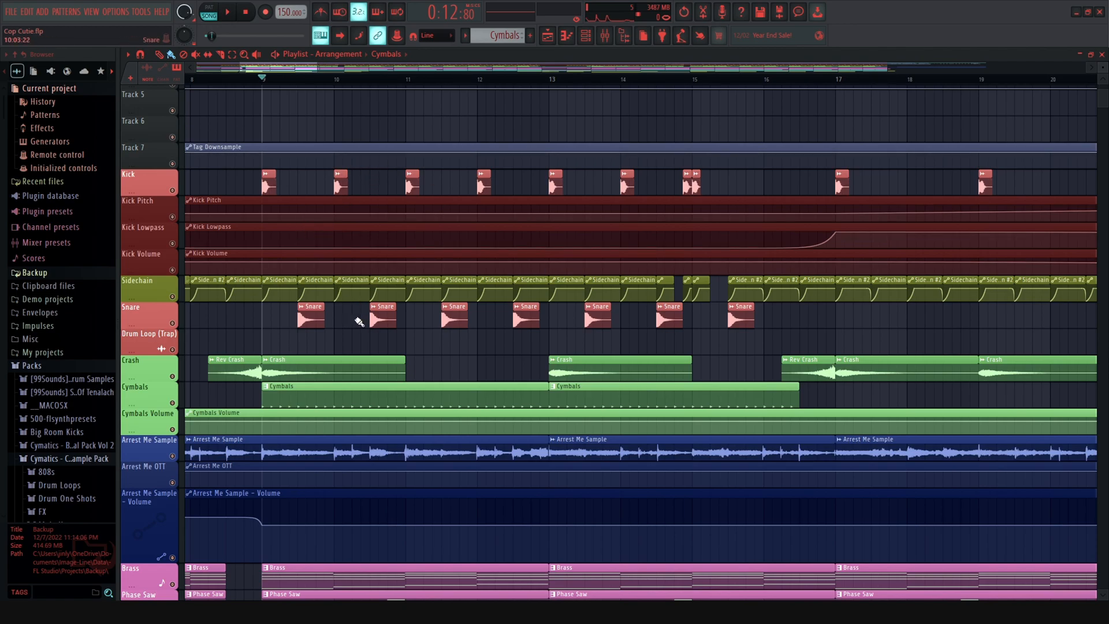
Step: Compare the Sub Bass pattern with the Brass pattern in the piano roll and show the Sub Bass channel in the channel rack
{"action": "key", "text": "space"}
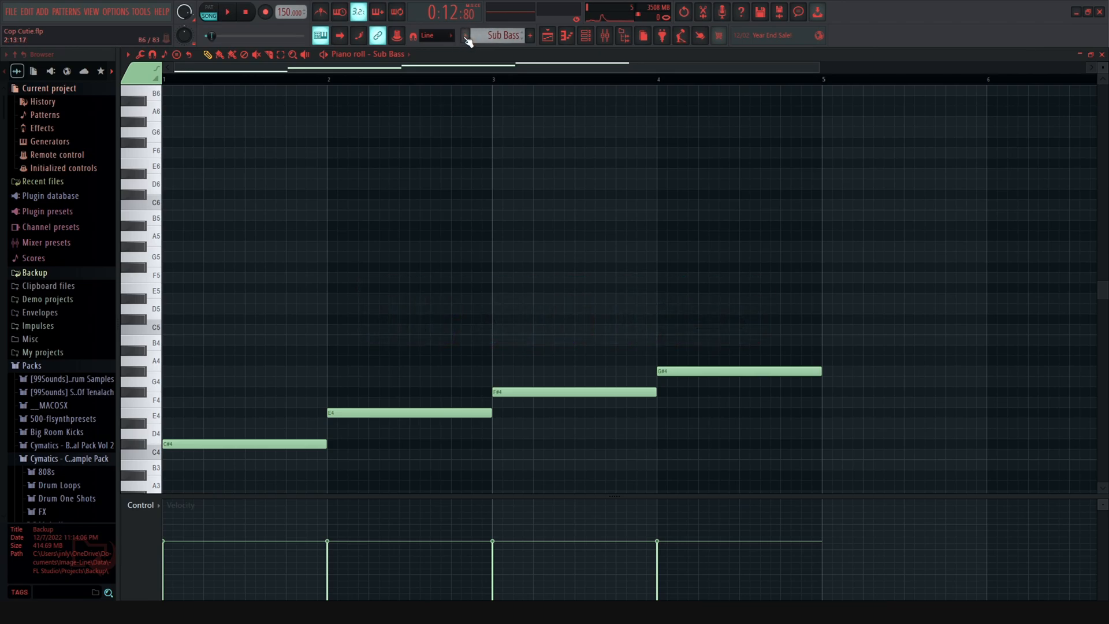
{"action": "left_click", "coordinate": [491, 98]}
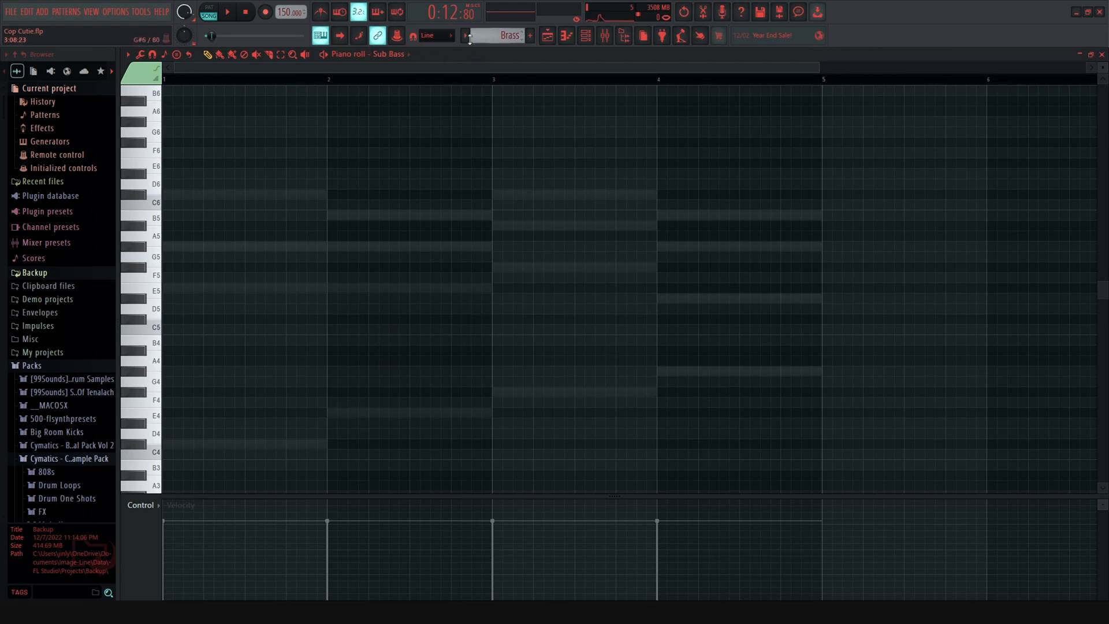
{"action": "left_click", "coordinate": [507, 127]}
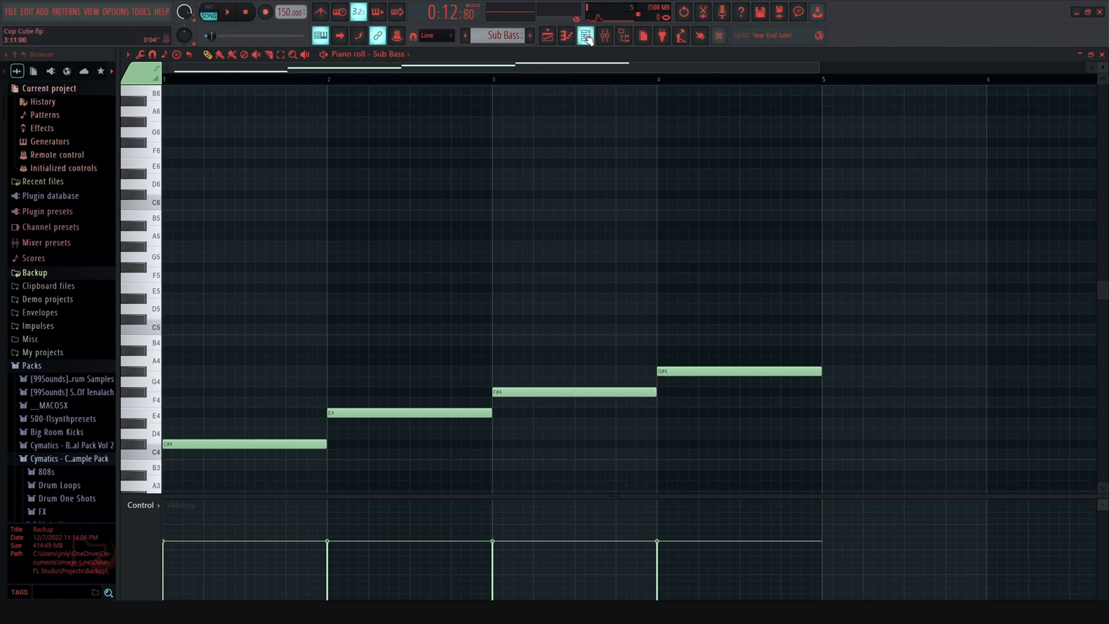
{"action": "key", "text": "F6"}
{"action": "left_click", "coordinate": [304, 438]}
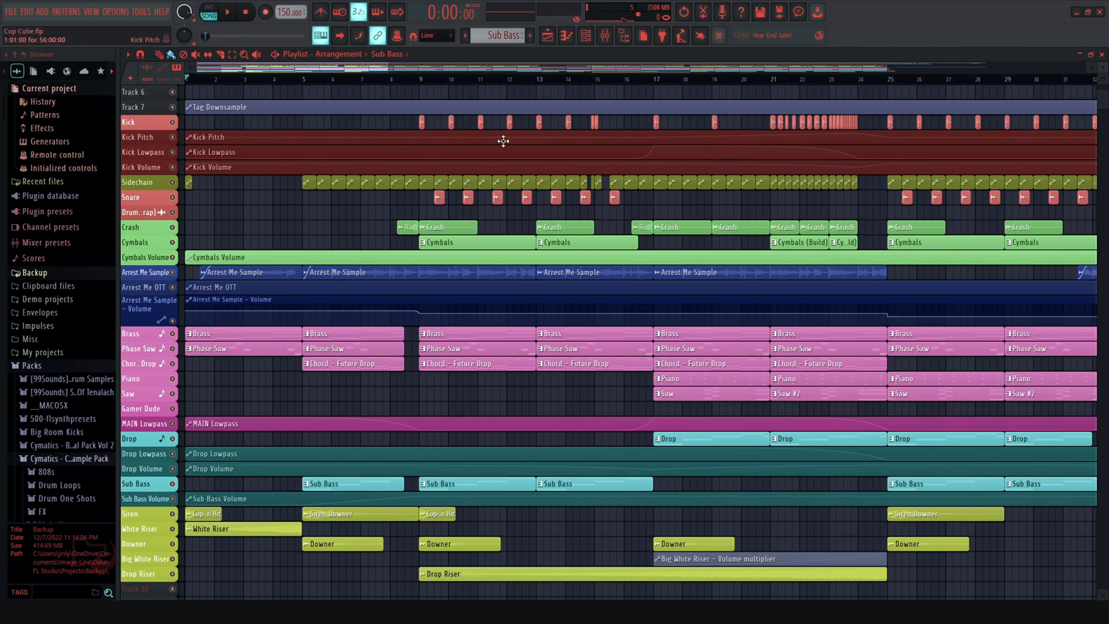
Step: Play the arrangement from the beginning up to the drop at bar 25, and stop playback
{"action": "key", "text": "space"}
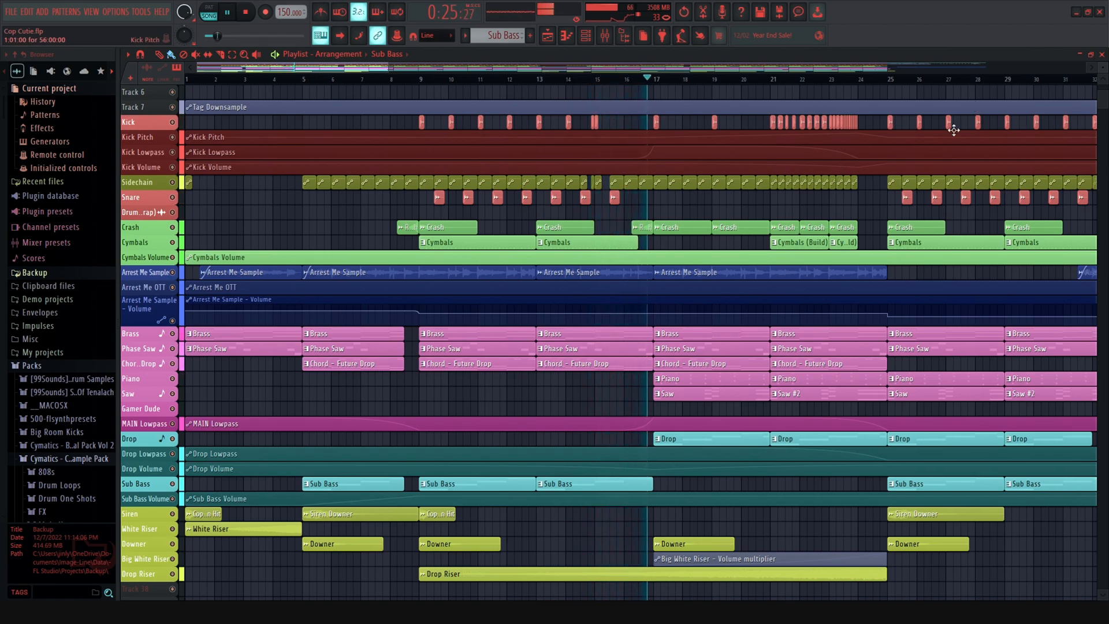
{"action": "left_click_drag", "start_coordinate": [358, 69], "coordinate": [391, 70]}
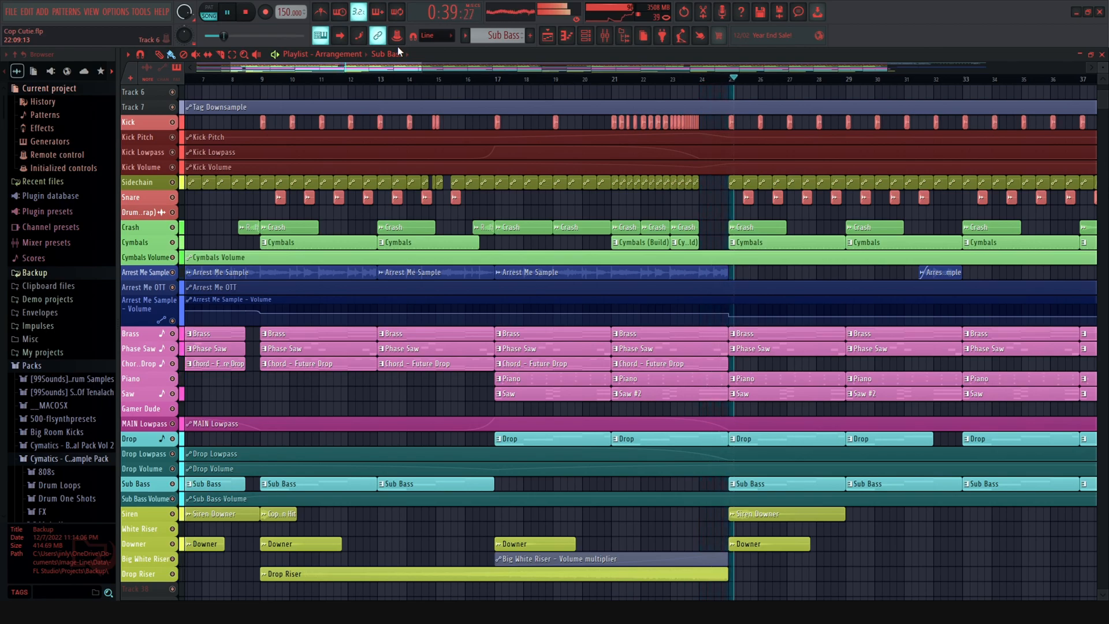
{"action": "key", "text": "space"}
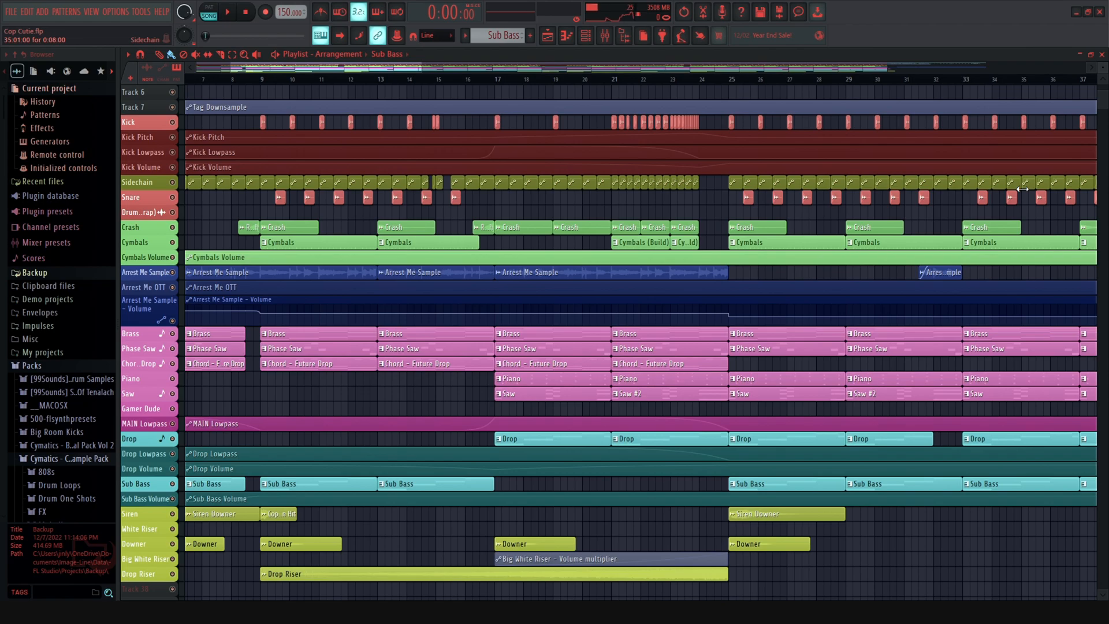
Step: Review the drop's tracks from bar 25 in the playlist and the Sub Bass notes in the piano roll
{"action": "left_click_drag", "start_coordinate": [364, 74], "coordinate": [418, 71]}
{"action": "left_click_drag", "start_coordinate": [1107, 70], "coordinate": [1107, 61]}
{"action": "scroll", "coordinate": [694, 285], "scroll_direction": "down", "scroll_amount": 1}
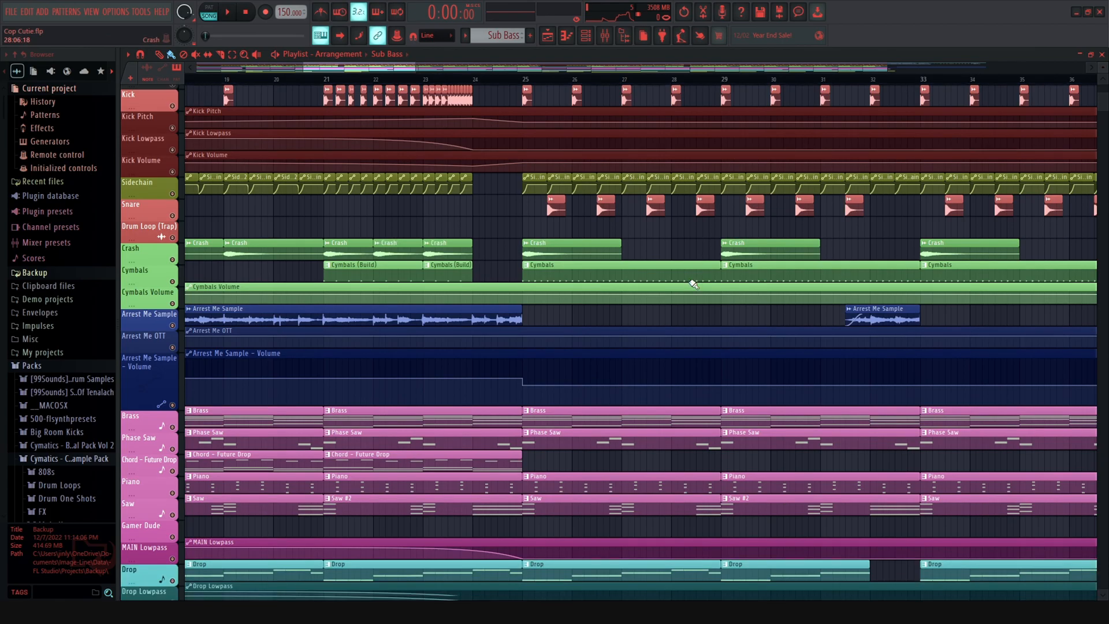
{"action": "scroll", "coordinate": [694, 284], "scroll_direction": "down", "scroll_amount": 3}
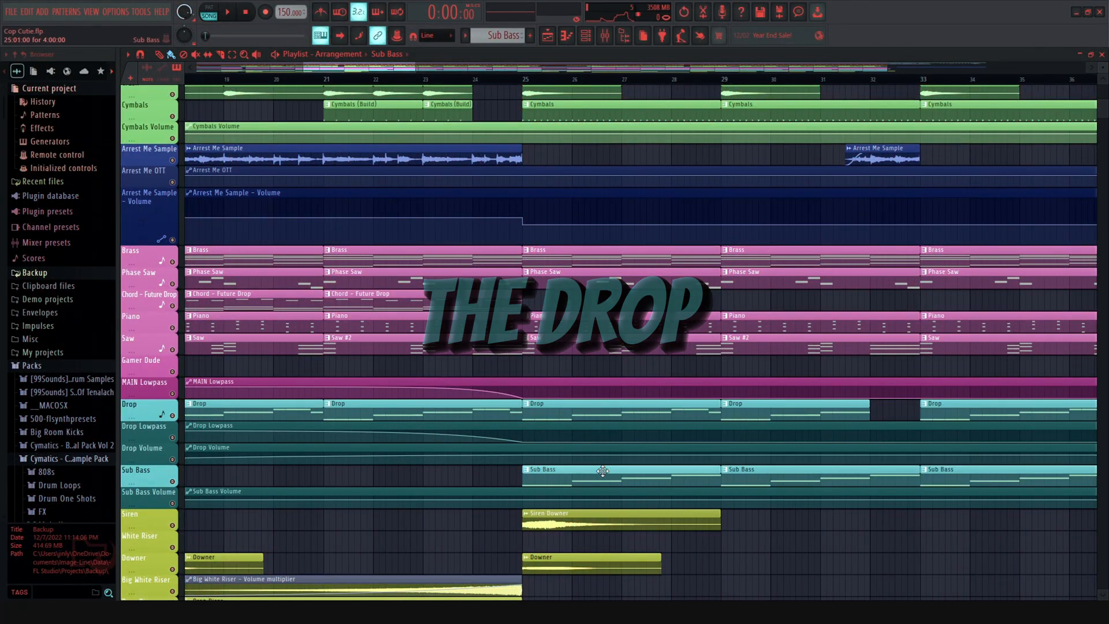
{"action": "left_click_drag", "start_coordinate": [417, 70], "coordinate": [650, 117]}
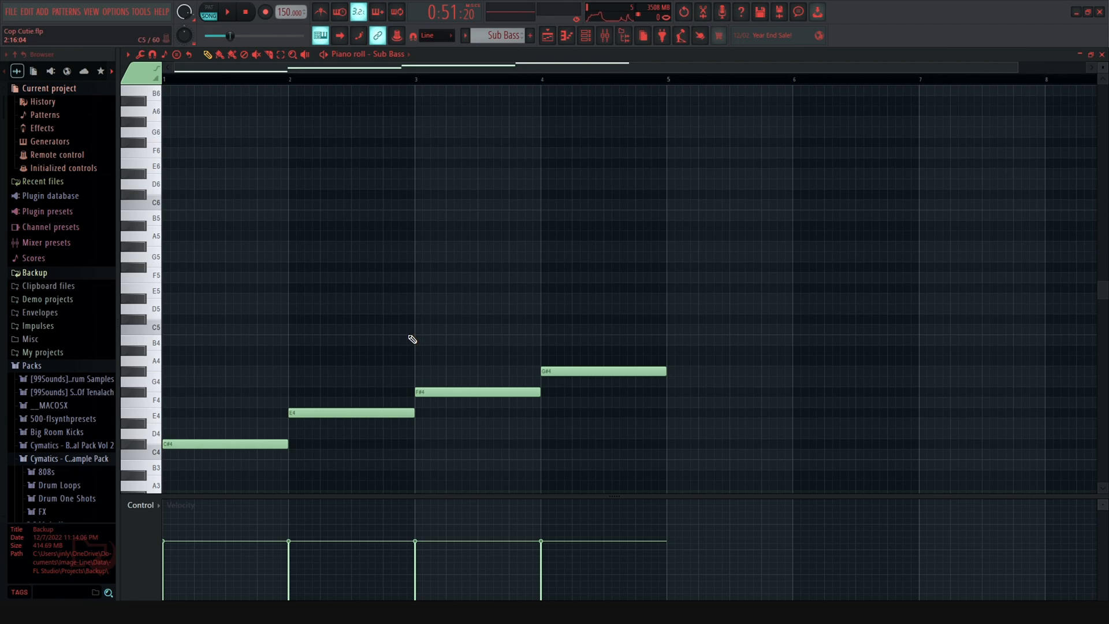
{"action": "key", "text": "space"}
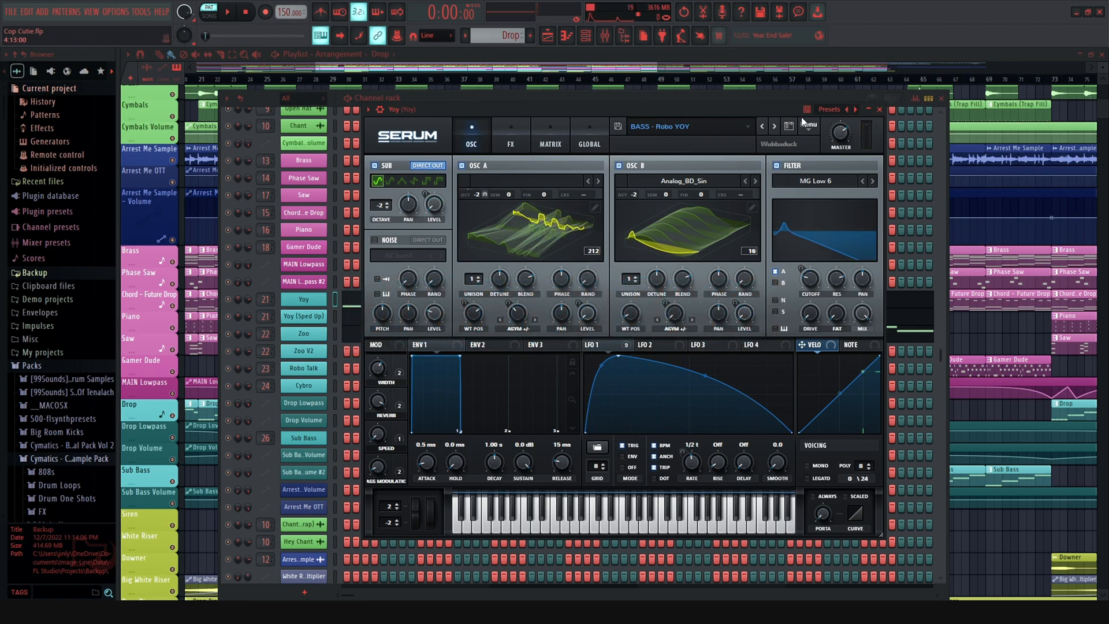
Step: Inspect the Serum settings of the Drop pattern's Yoy, Zoo V2 and Cybro bass channels
{"action": "left_click_drag", "start_coordinate": [585, 109], "coordinate": [612, 125]}
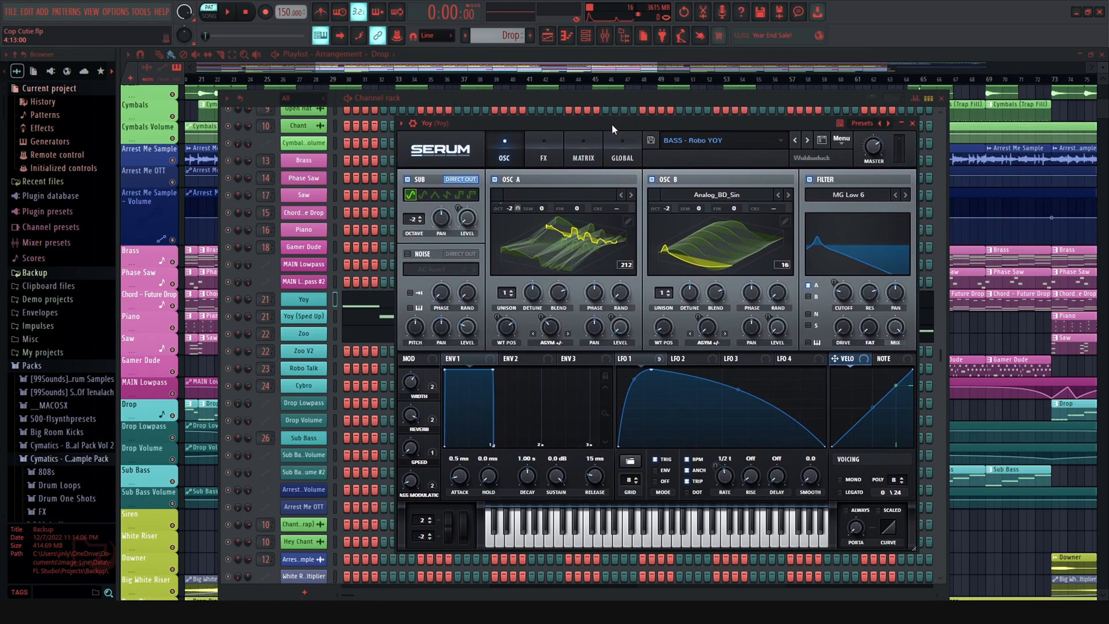
{"action": "left_click", "coordinate": [301, 352]}
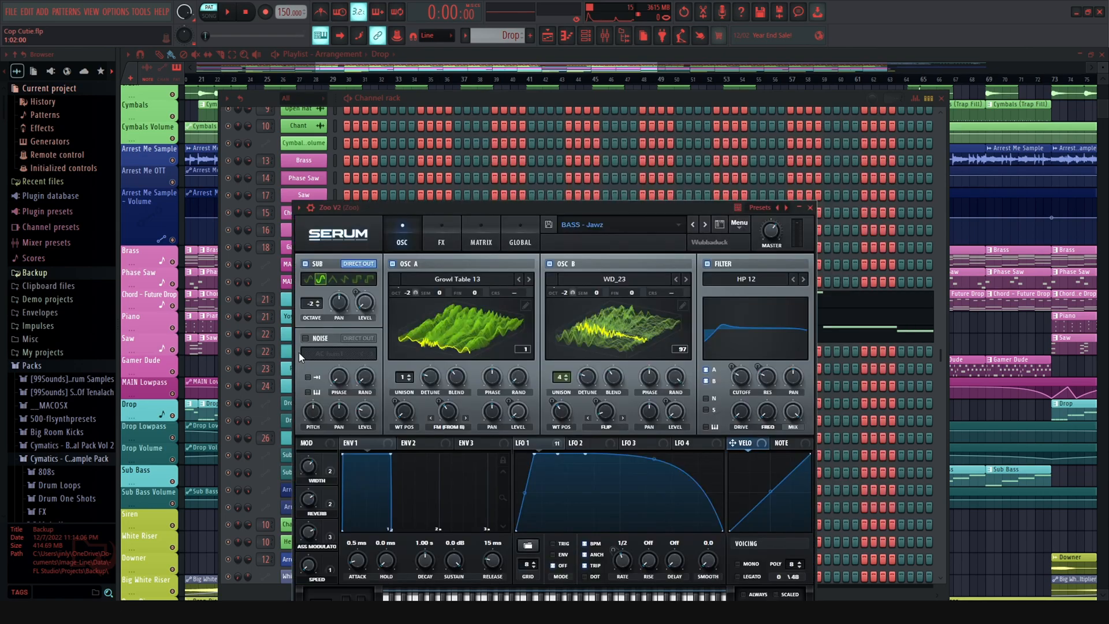
{"action": "left_click", "coordinate": [584, 94]}
{"action": "left_click", "coordinate": [304, 386]}
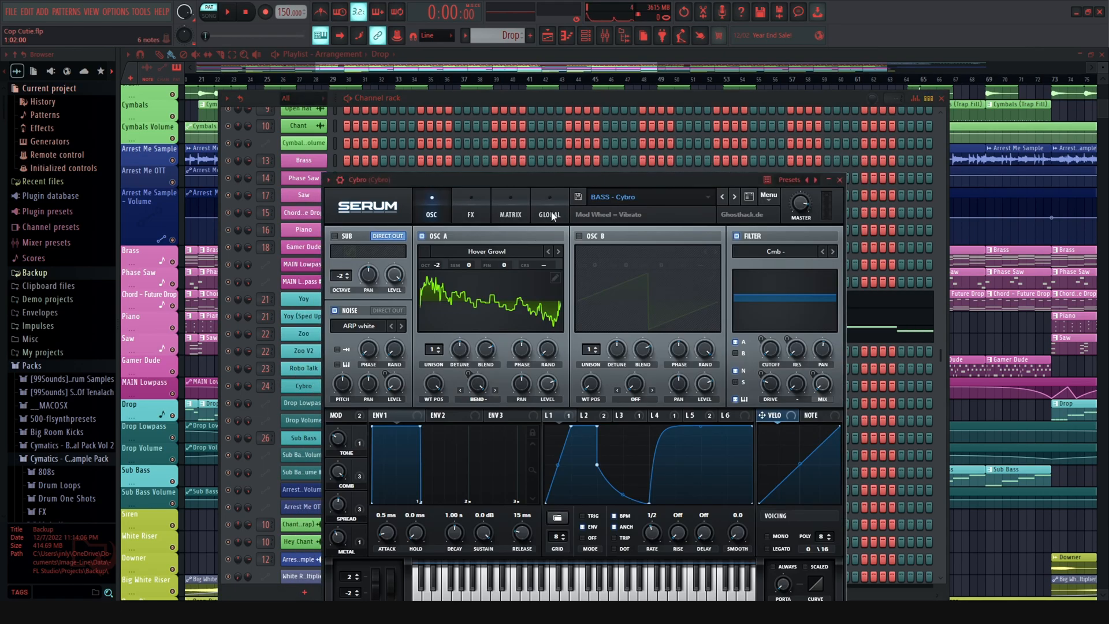
{"action": "left_click_drag", "start_coordinate": [602, 179], "coordinate": [640, 127]}
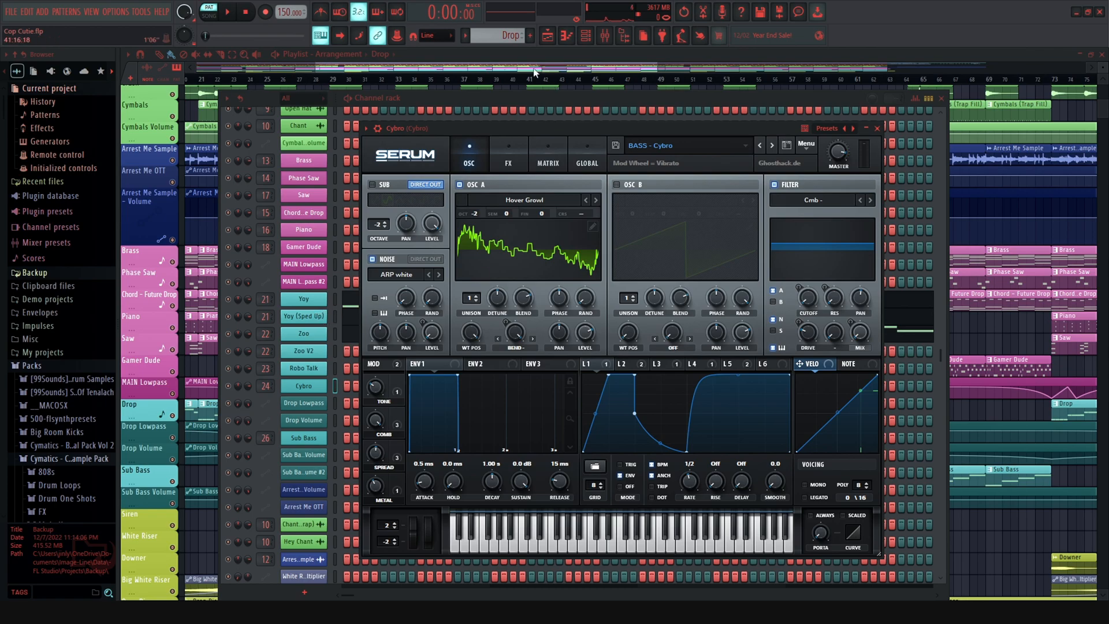
{"action": "left_click", "coordinate": [531, 98]}
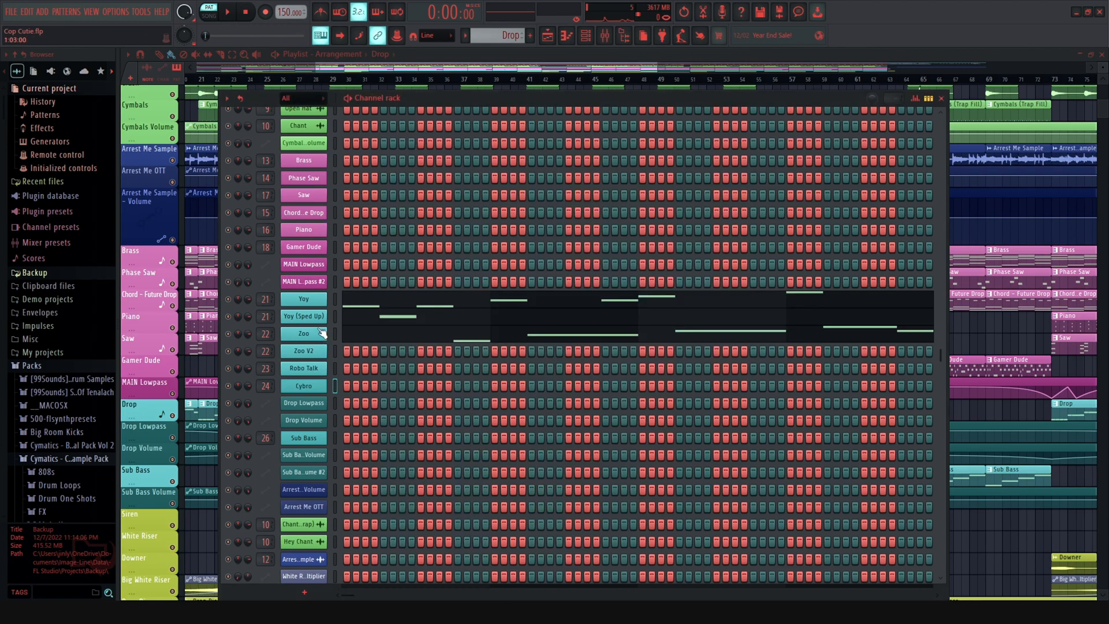
Step: Audition the Yoy bass, and examine the Yoy (Sped Up) channel's synth settings and notes in the piano roll
{"action": "left_click", "coordinate": [309, 298]}
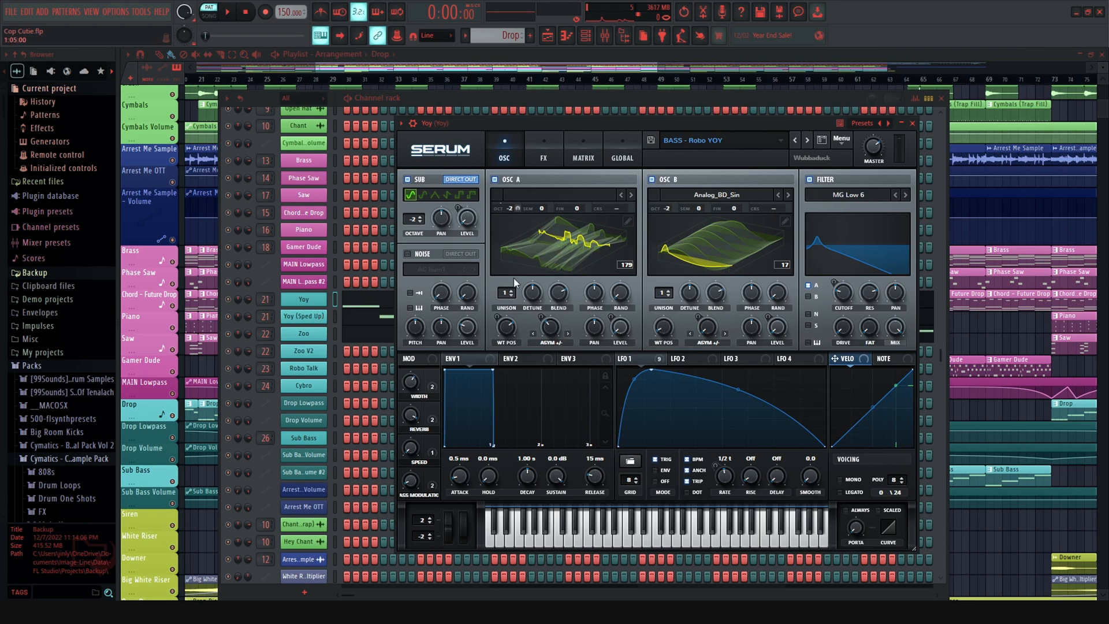
{"action": "key", "text": "d"}
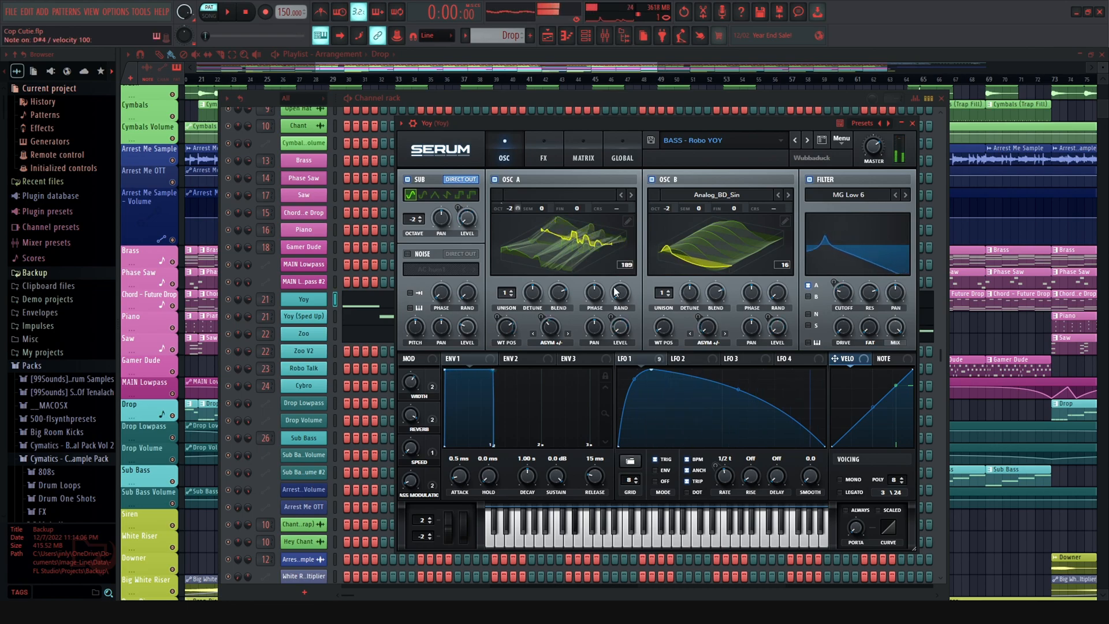
{"action": "left_click", "coordinate": [300, 313]}
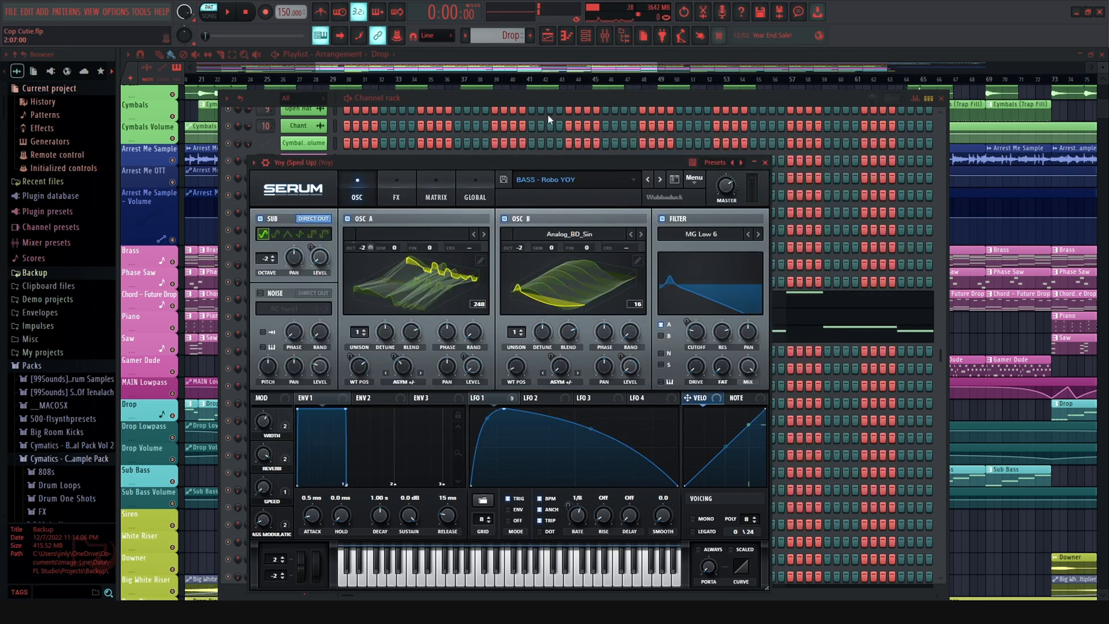
{"action": "key", "text": "Escape"}
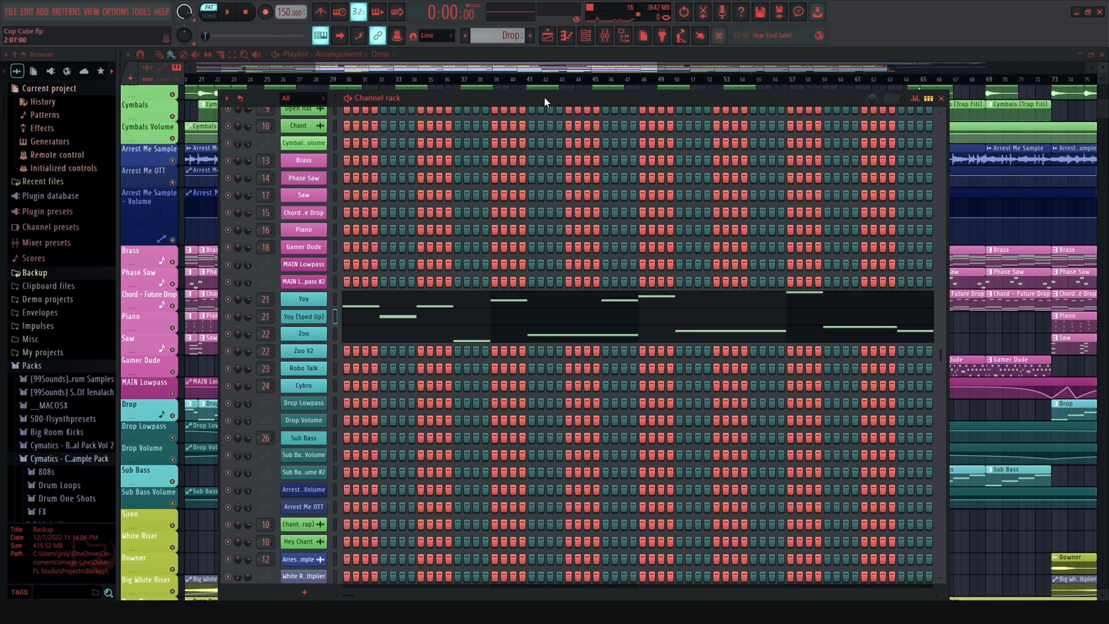
{"action": "left_click", "coordinate": [409, 324]}
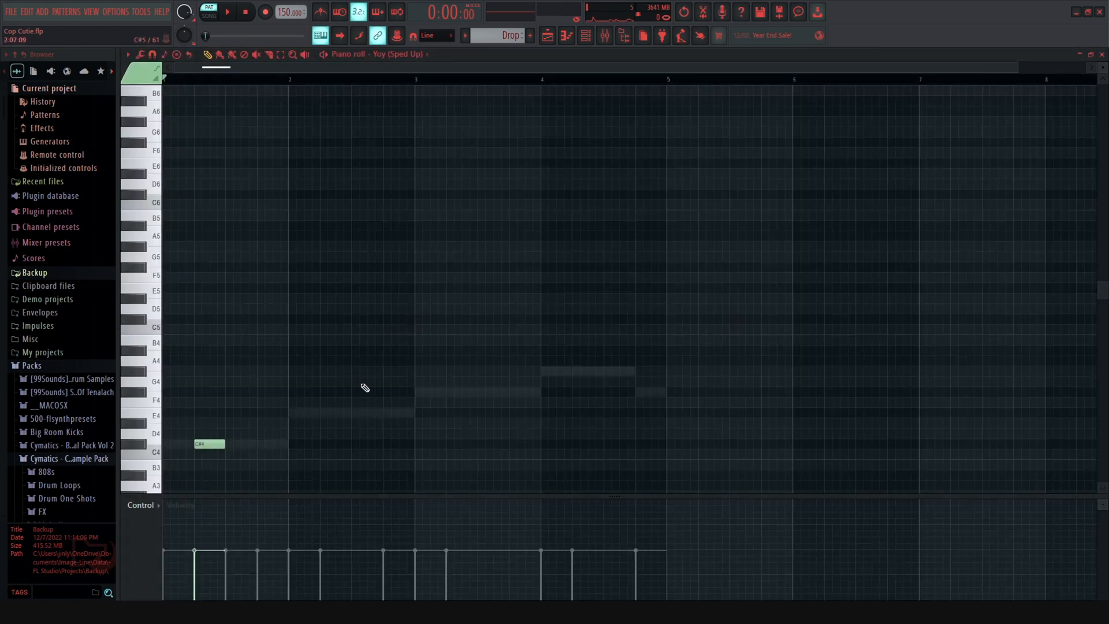
{"action": "left_click", "coordinate": [586, 36]}
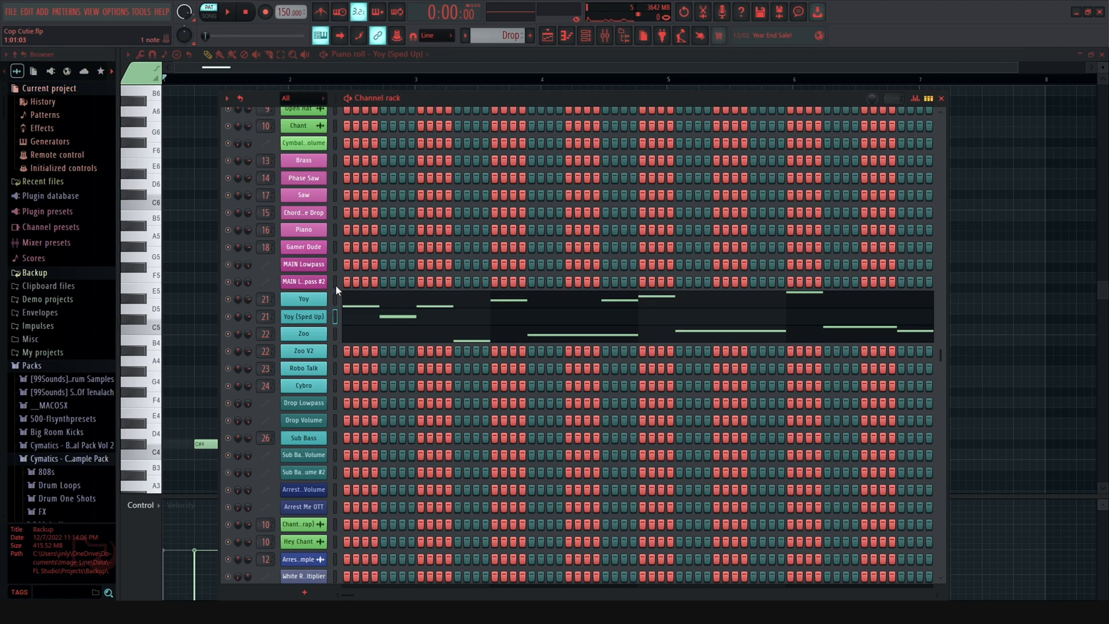
Step: Open the Zoo channel's Serum synth, audition its bass sound with a few notes, and return to the channel rack
{"action": "left_click", "coordinate": [308, 333]}
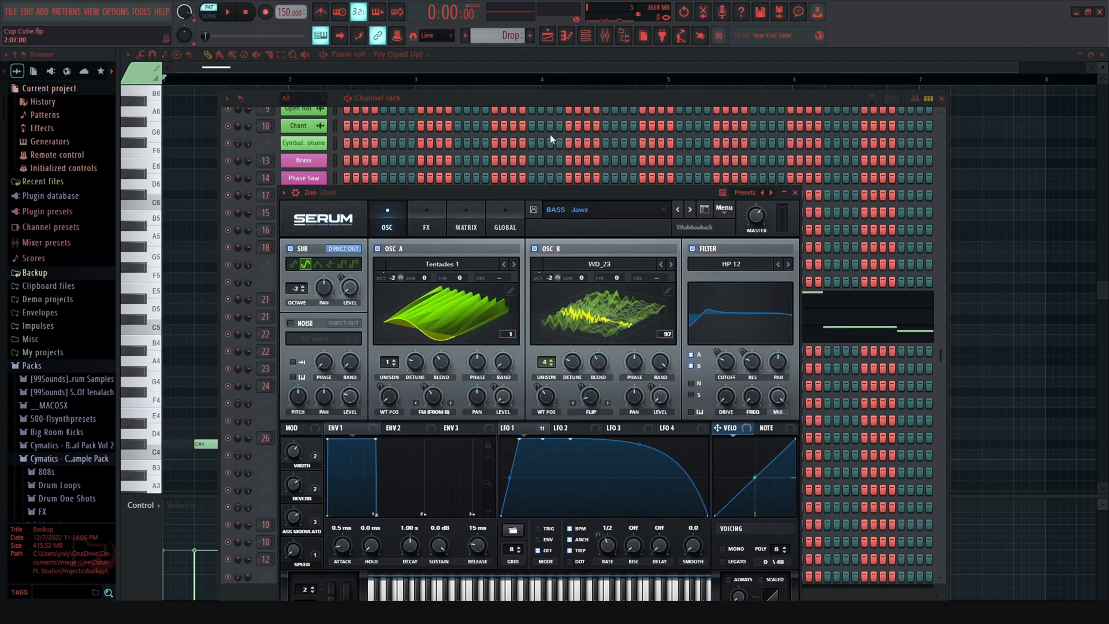
{"action": "left_click", "coordinate": [538, 97]}
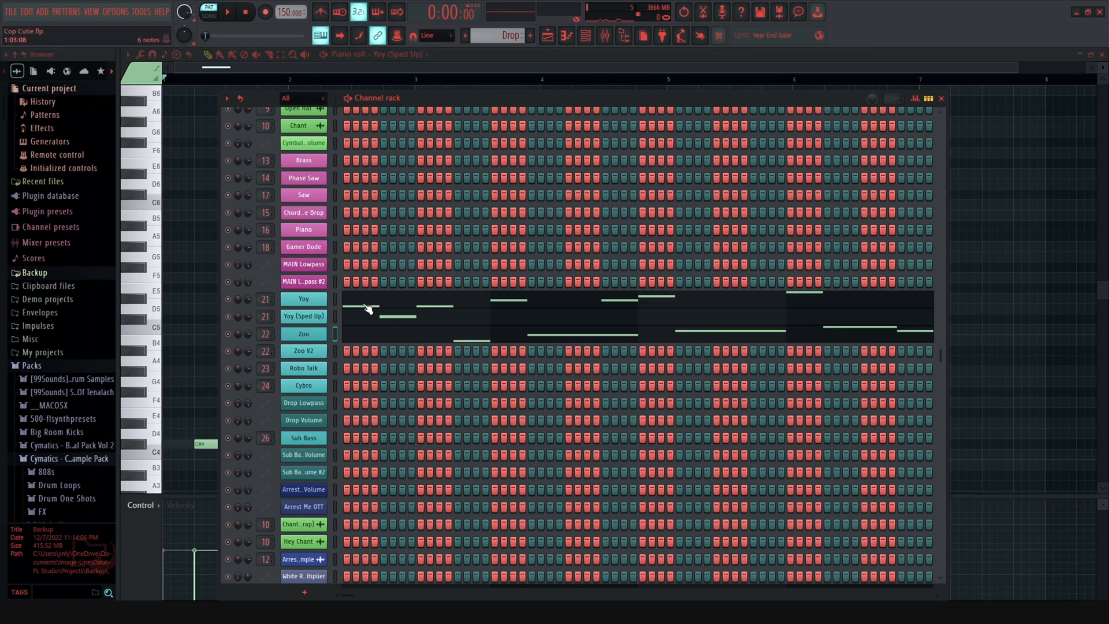
{"action": "left_click", "coordinate": [326, 336]}
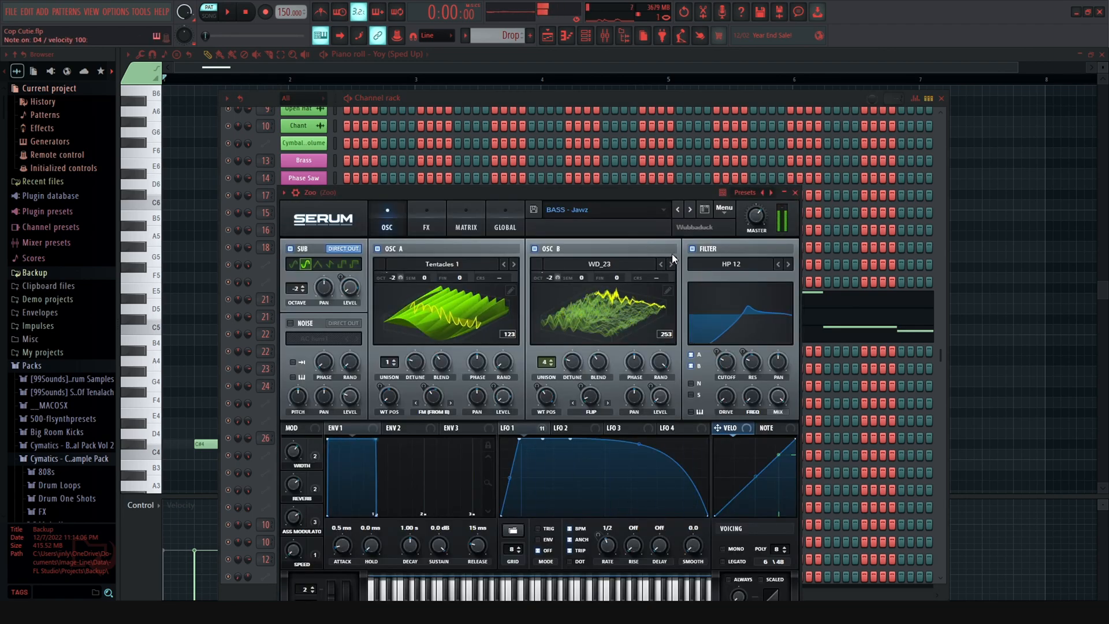
{"action": "left_click", "coordinate": [588, 99]}
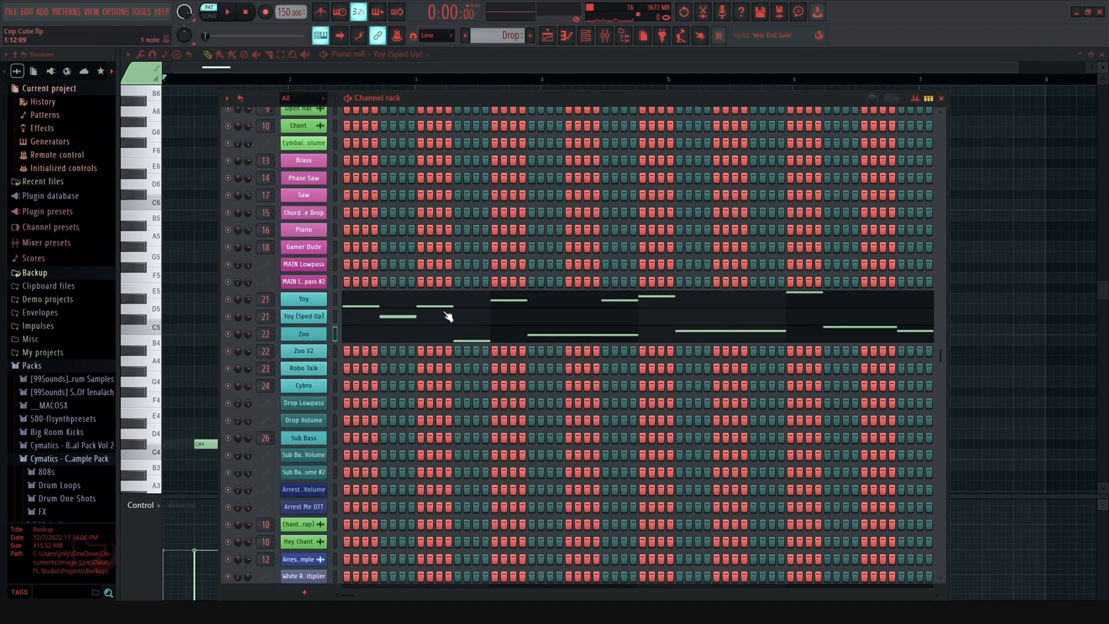
Step: Examine the Drop pattern's Yoy and Zoo notes in the piano roll, and play the pattern from the channel rack
{"action": "left_click", "coordinate": [404, 314]}
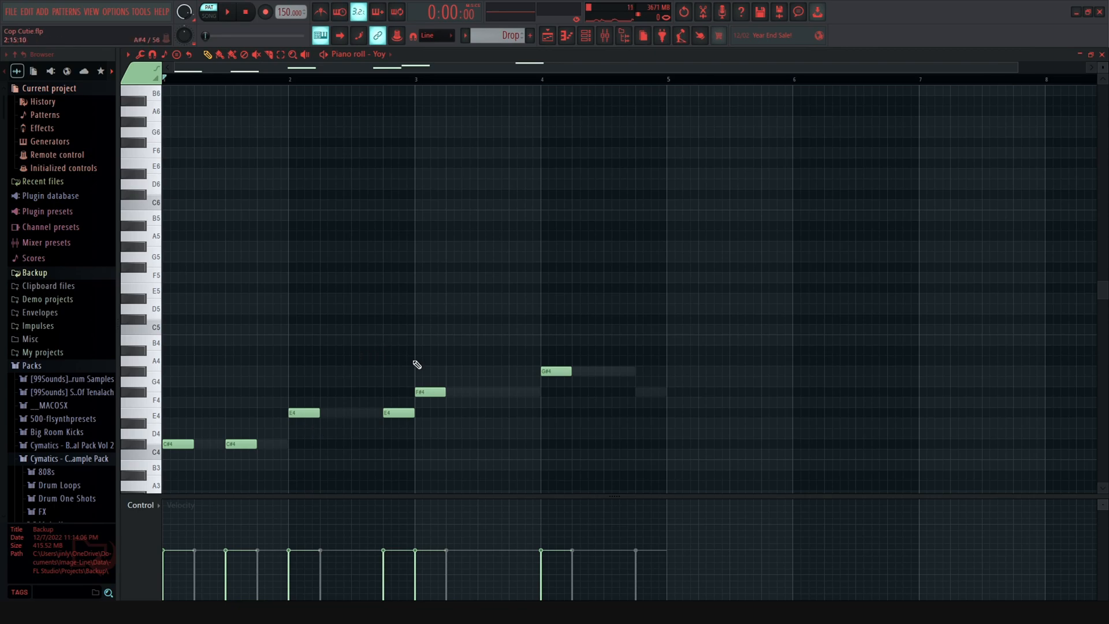
{"action": "scroll", "coordinate": [427, 370], "scroll_direction": "down", "scroll_amount": 3}
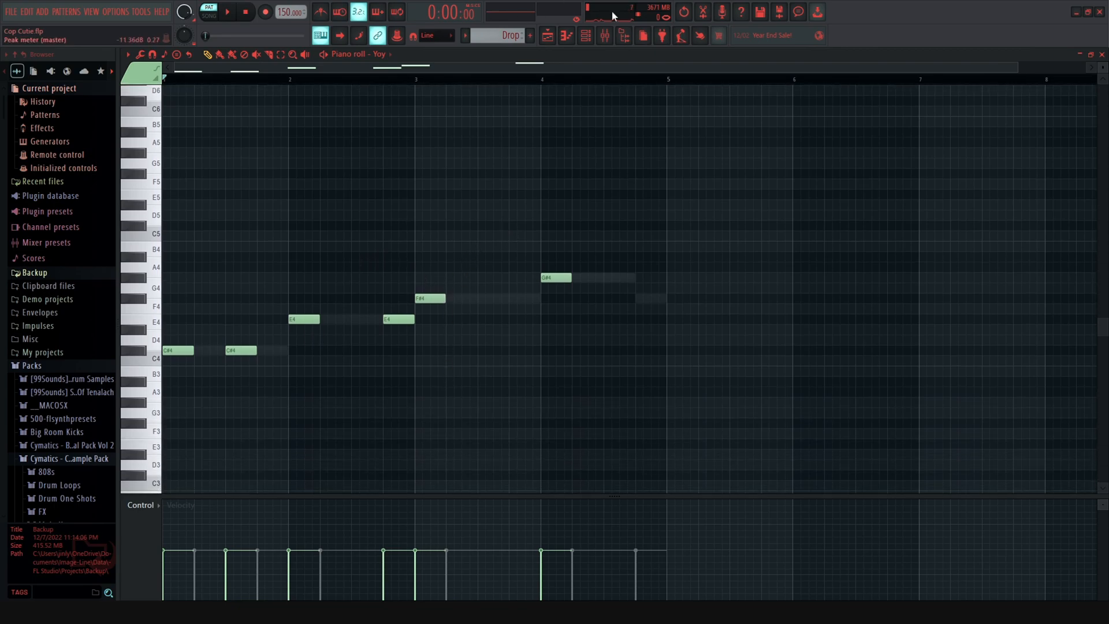
{"action": "left_click", "coordinate": [597, 35]}
{"action": "left_click", "coordinate": [597, 36]}
{"action": "left_click", "coordinate": [589, 37]}
{"action": "left_click", "coordinate": [431, 339]}
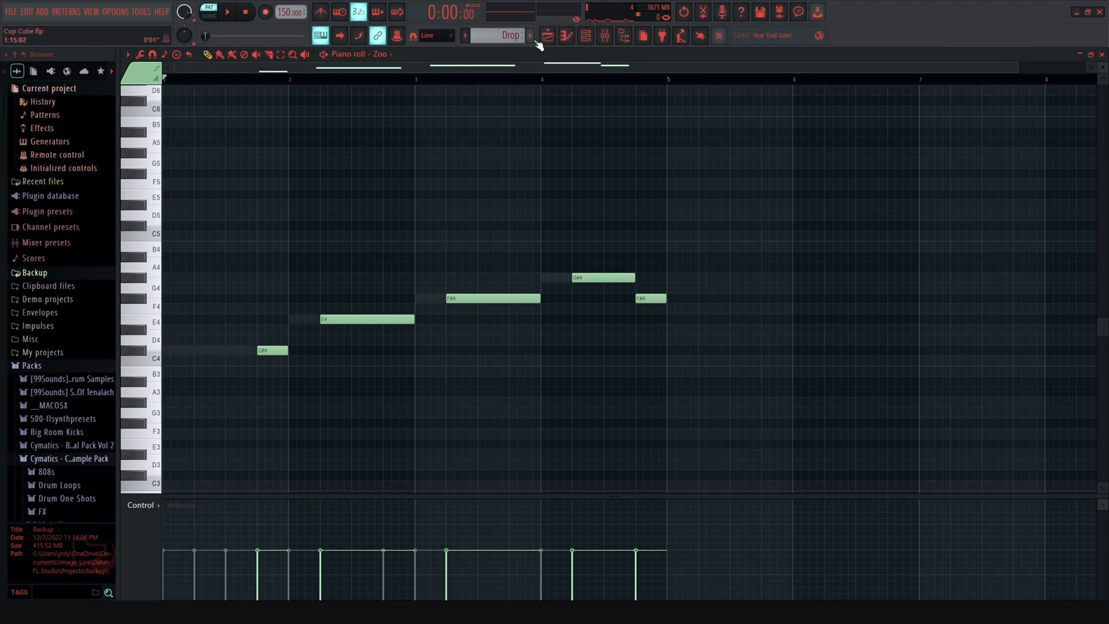
{"action": "left_click", "coordinate": [586, 35]}
{"action": "key", "text": "space"}
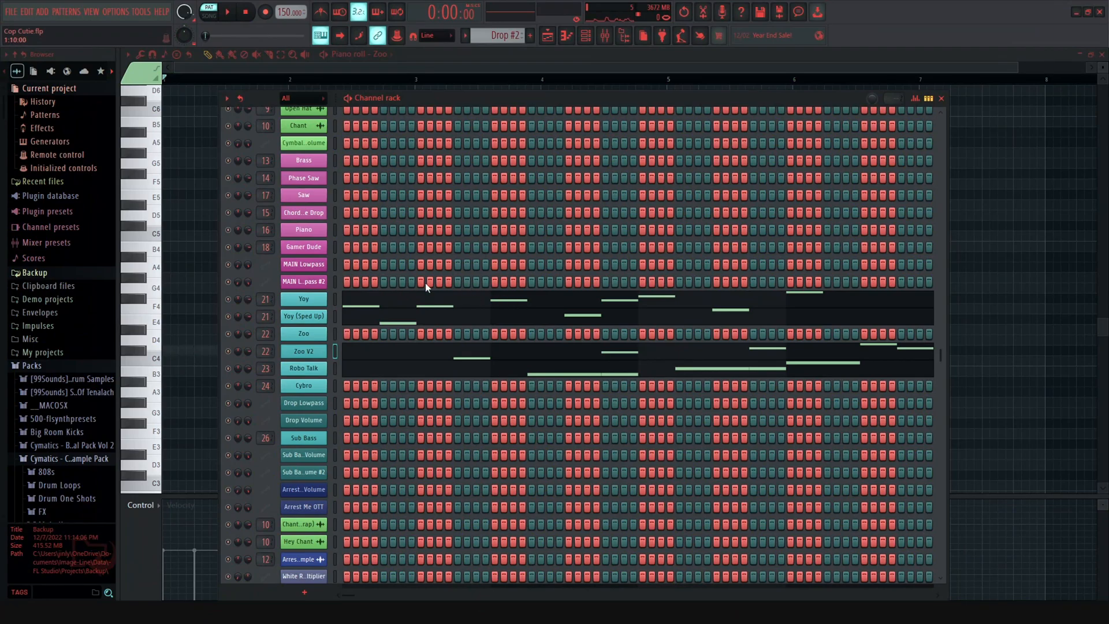
Step: Inspect the Serum settings of the Zoo V2 and Robo Talk channels used in the Drop #2 pattern
{"action": "left_click", "coordinate": [304, 351]}
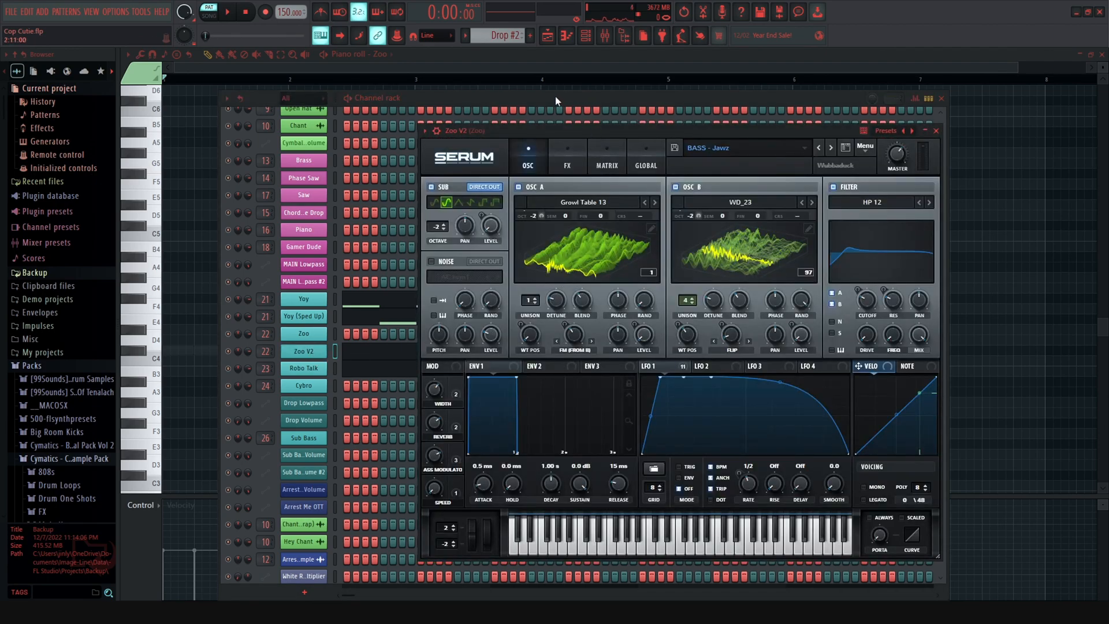
{"action": "key", "text": "Escape"}
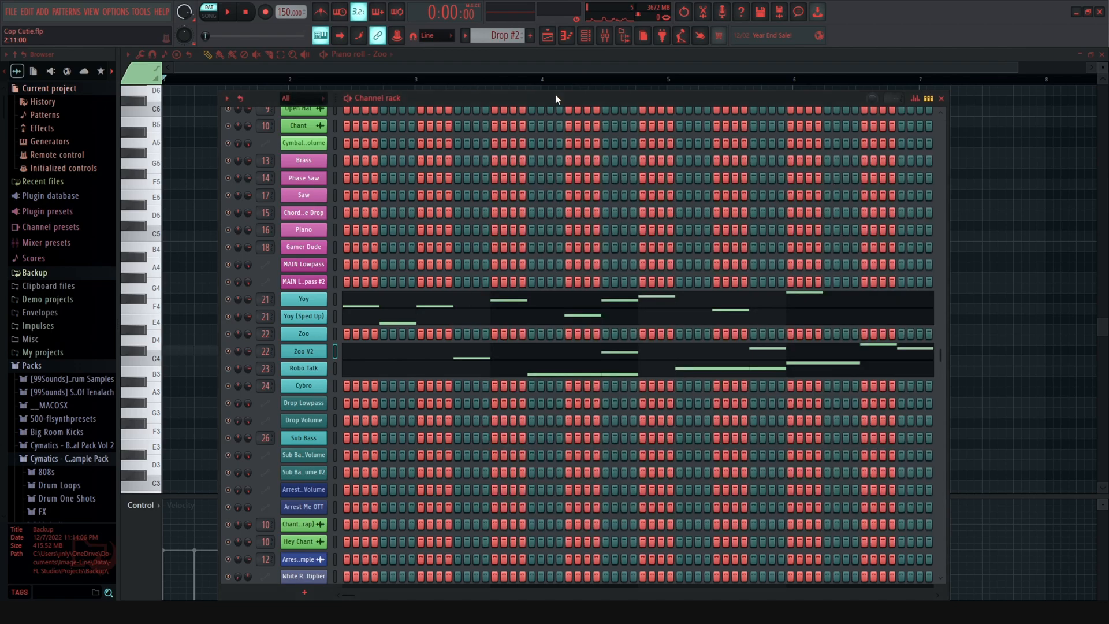
{"action": "left_click", "coordinate": [316, 372]}
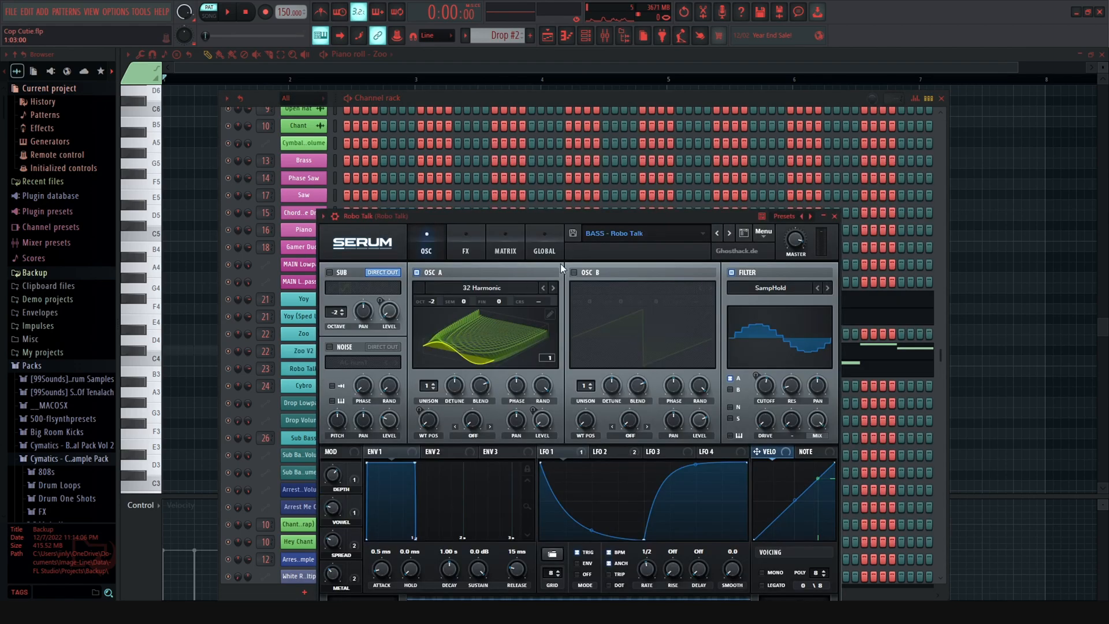
{"action": "left_click_drag", "start_coordinate": [621, 213], "coordinate": [663, 154]}
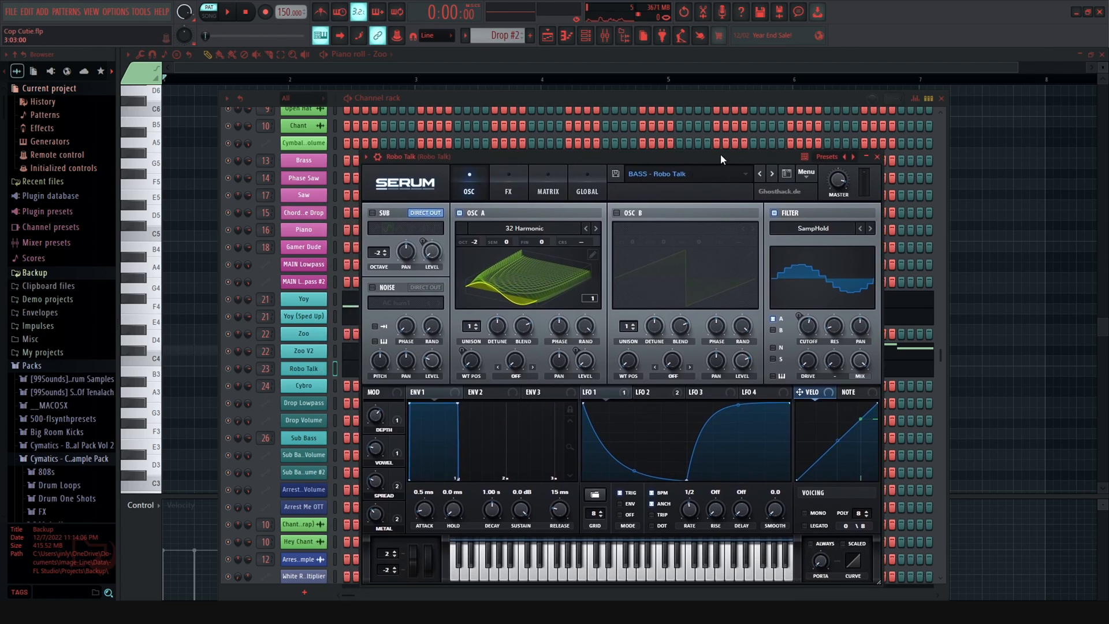
{"action": "left_click", "coordinate": [598, 95]}
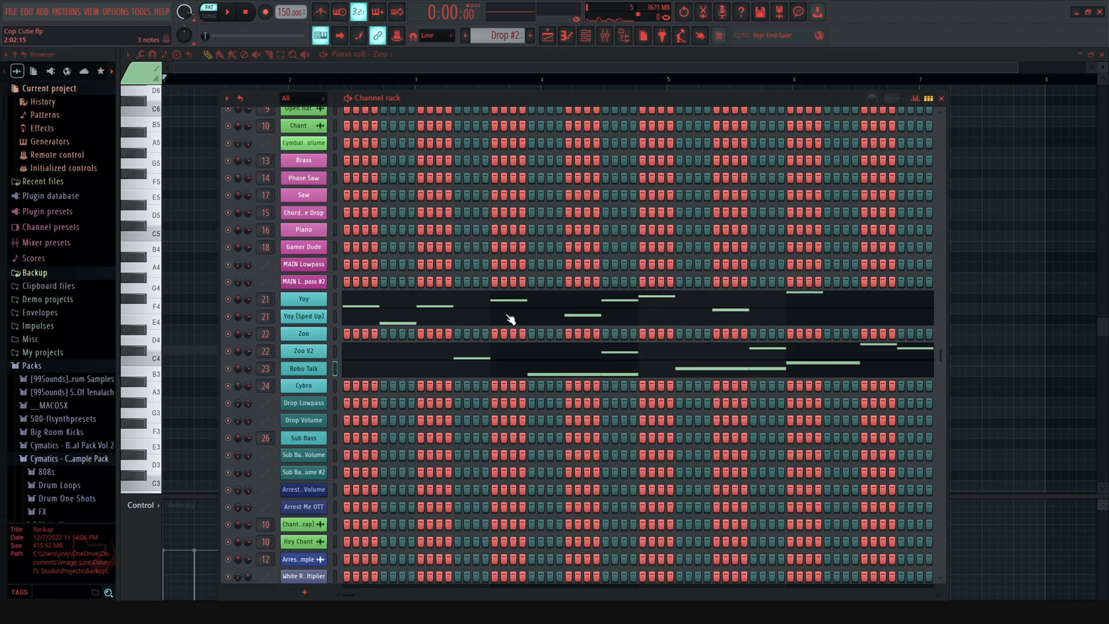
Step: Play the Drop #2 pattern, and inspect the Cybro channel's synth settings in the Drop #3 pattern
{"action": "key", "text": "space"}
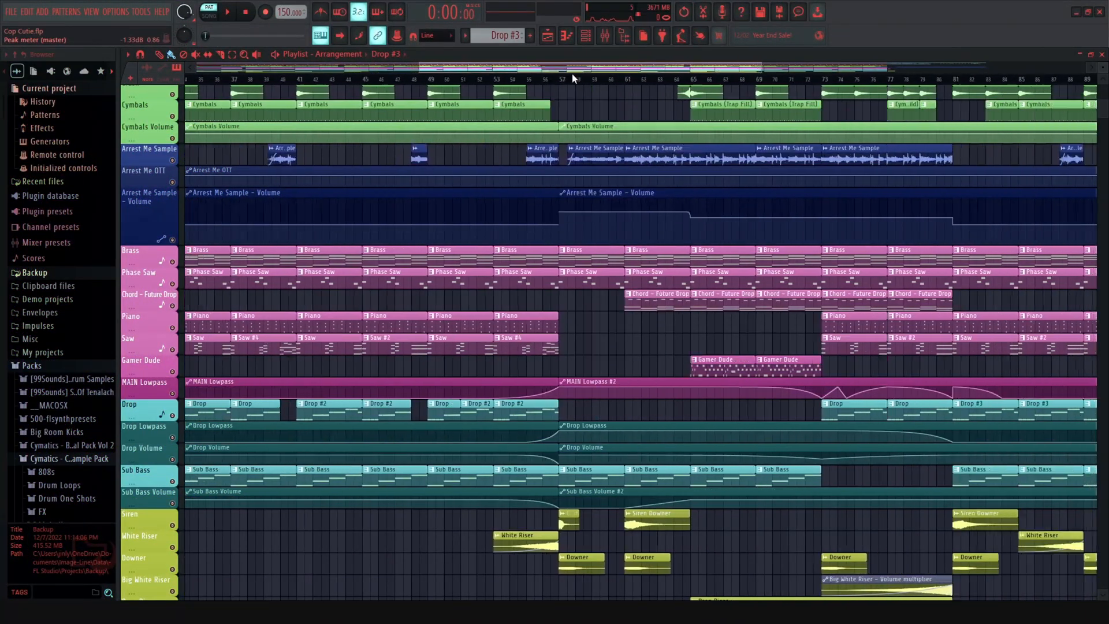
{"action": "scroll", "coordinate": [574, 79], "scroll_direction": "right", "scroll_amount": 10}
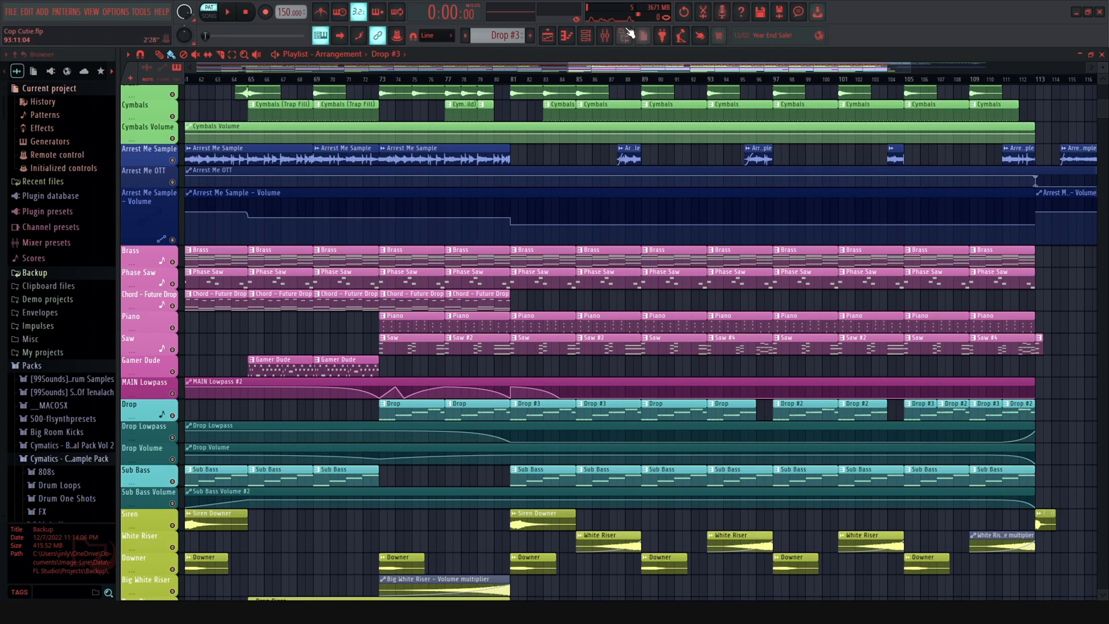
{"action": "left_click", "coordinate": [588, 37]}
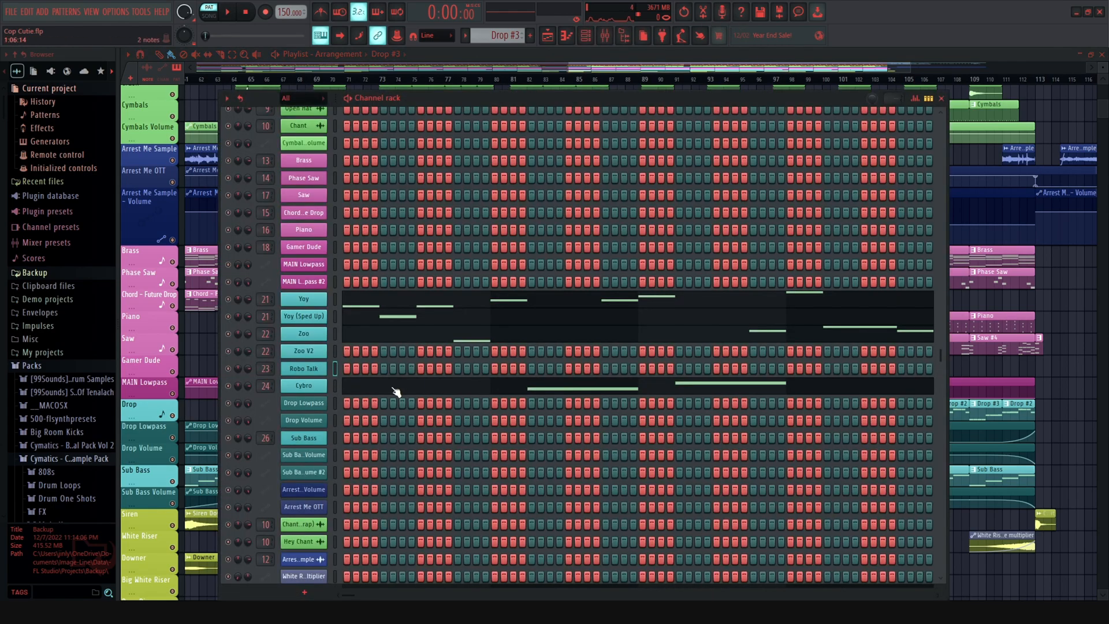
{"action": "left_click", "coordinate": [304, 387]}
{"action": "left_click", "coordinate": [650, 97]}
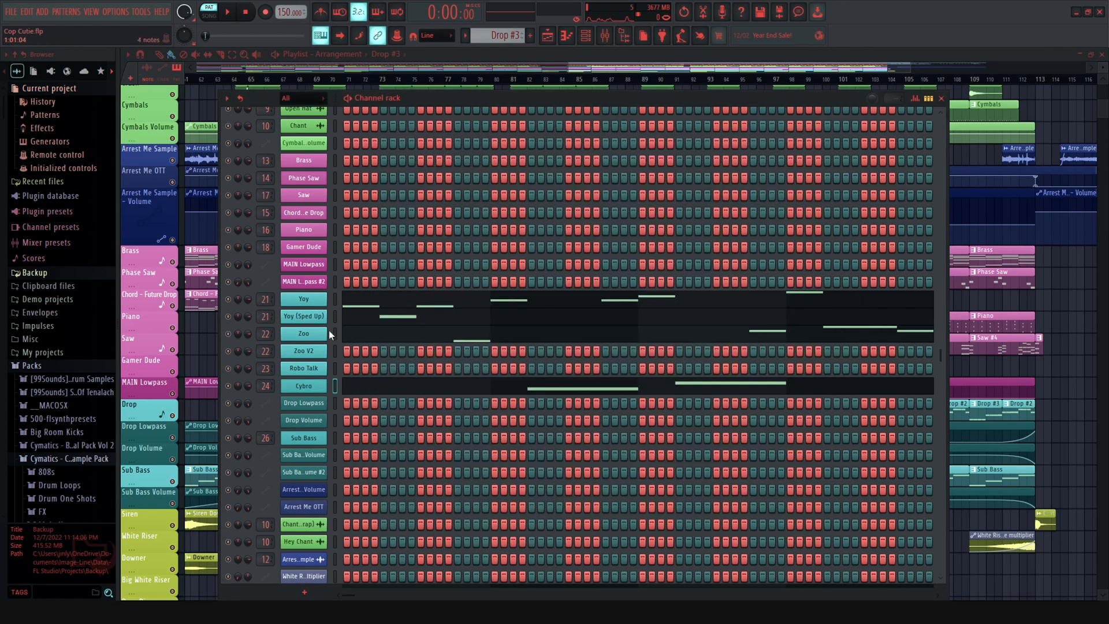
Step: Inspect the Zoo channel's Serum settings, and play the Drop #3 pattern
{"action": "left_click", "coordinate": [313, 334]}
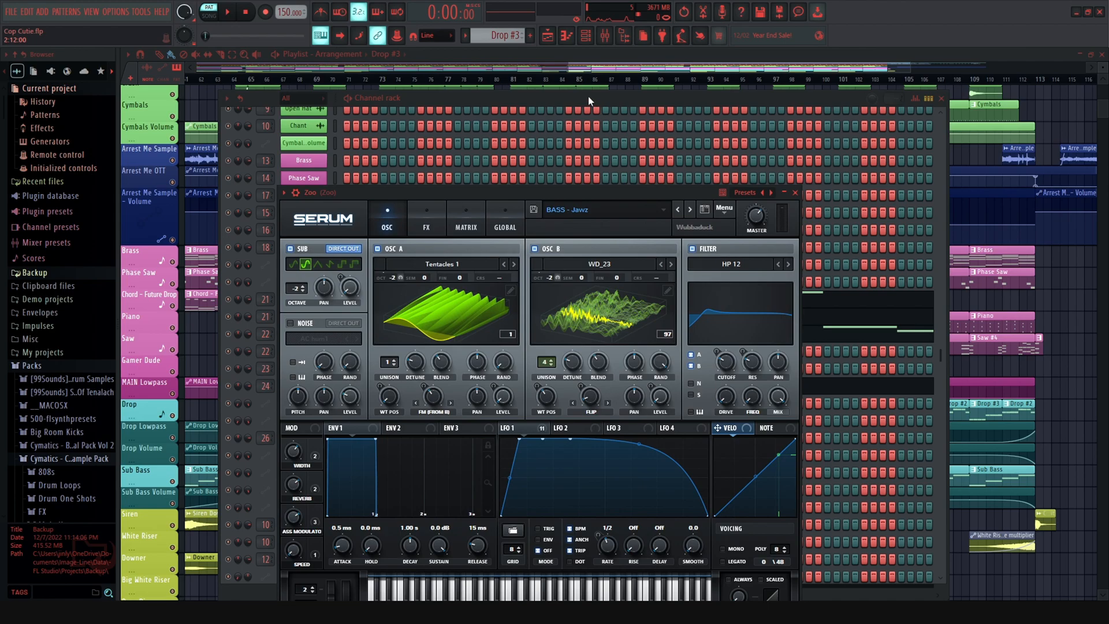
{"action": "left_click", "coordinate": [588, 97]}
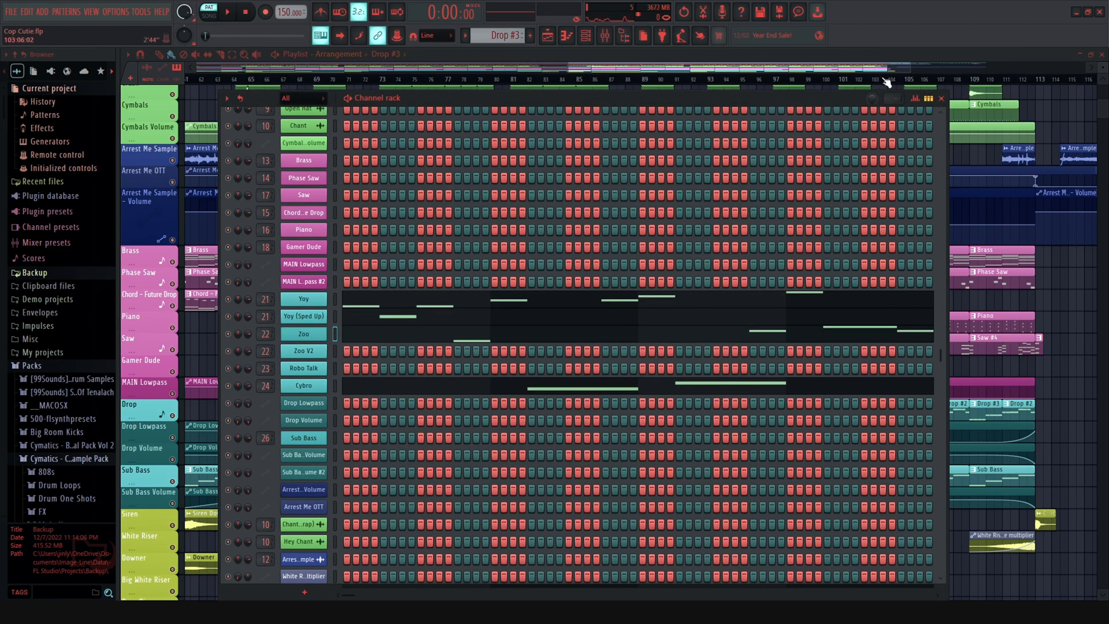
{"action": "key", "text": "space"}
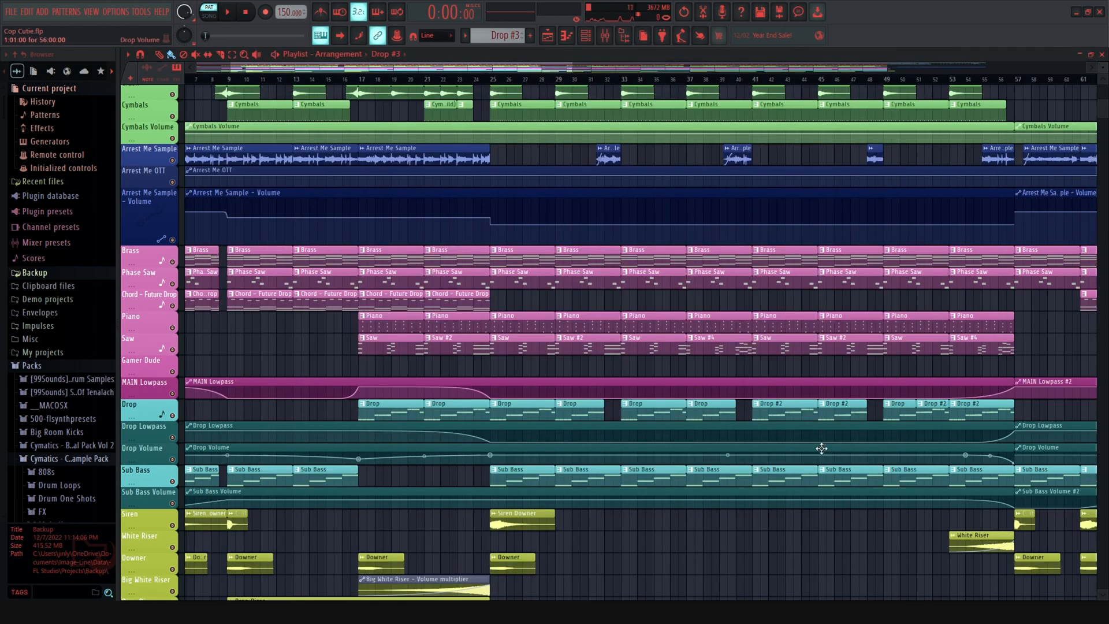
Step: Pick the Drop pattern from its bar 25 clip, and bring up the arrangement from bar 17 onward for song playback
{"action": "left_click", "coordinate": [522, 411]}
{"action": "scroll", "coordinate": [473, 269], "scroll_direction": "up", "scroll_amount": 3}
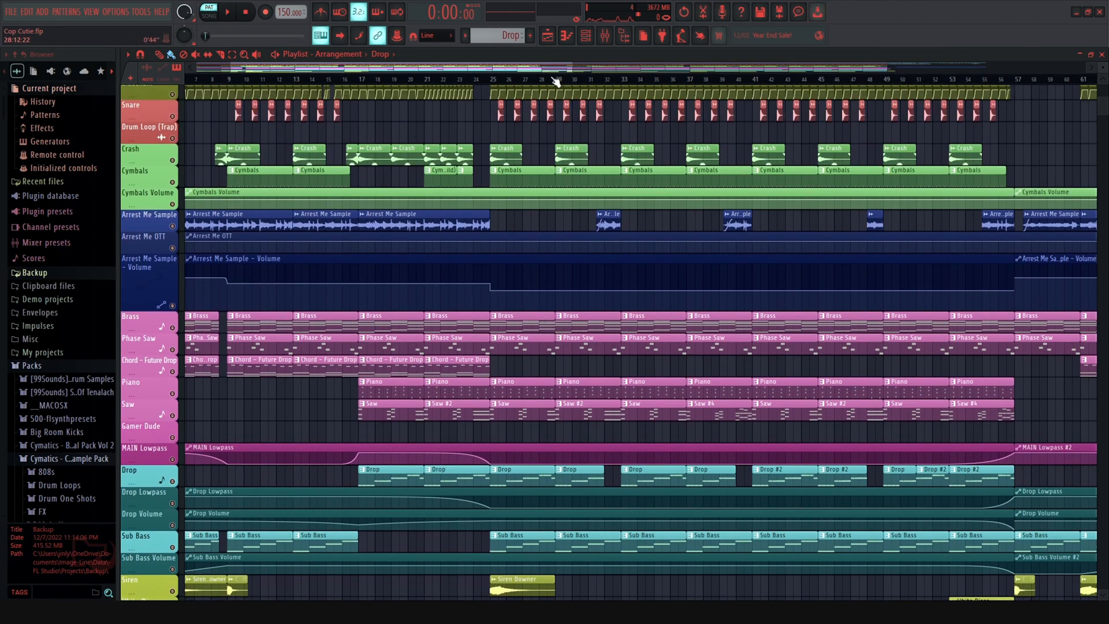
{"action": "left_click_drag", "start_coordinate": [567, 73], "coordinate": [556, 70]}
{"action": "left_click_drag", "start_coordinate": [456, 68], "coordinate": [483, 87]}
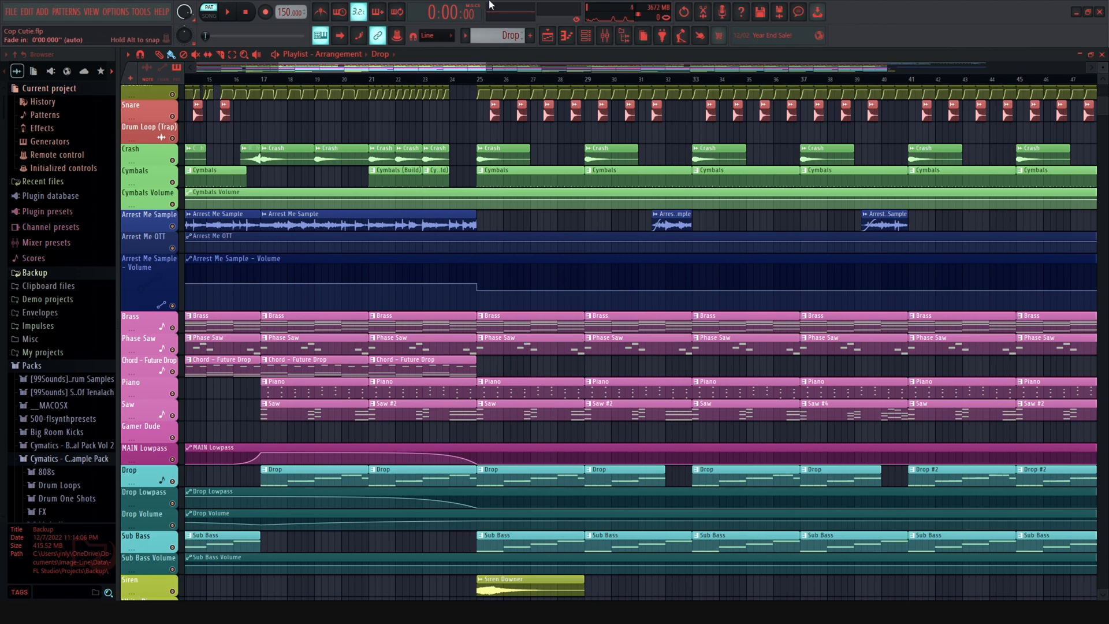
{"action": "left_click_drag", "start_coordinate": [436, 69], "coordinate": [437, 40]}
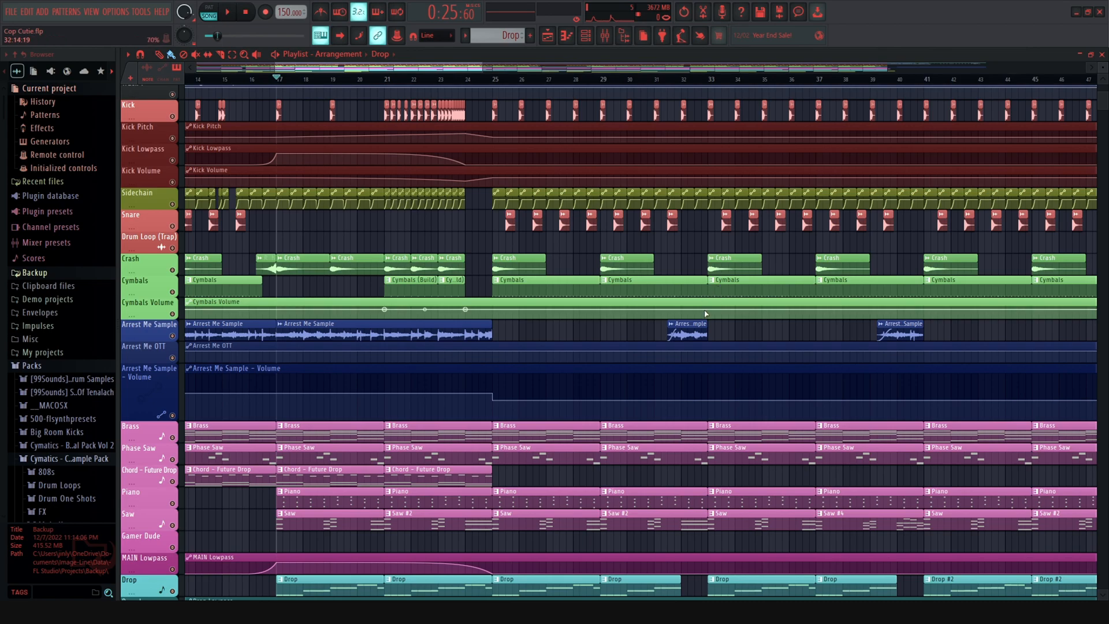
Step: Play the arrangement from bar 17 through the first drop, following playback into the break after bar 57
{"action": "key", "text": "space"}
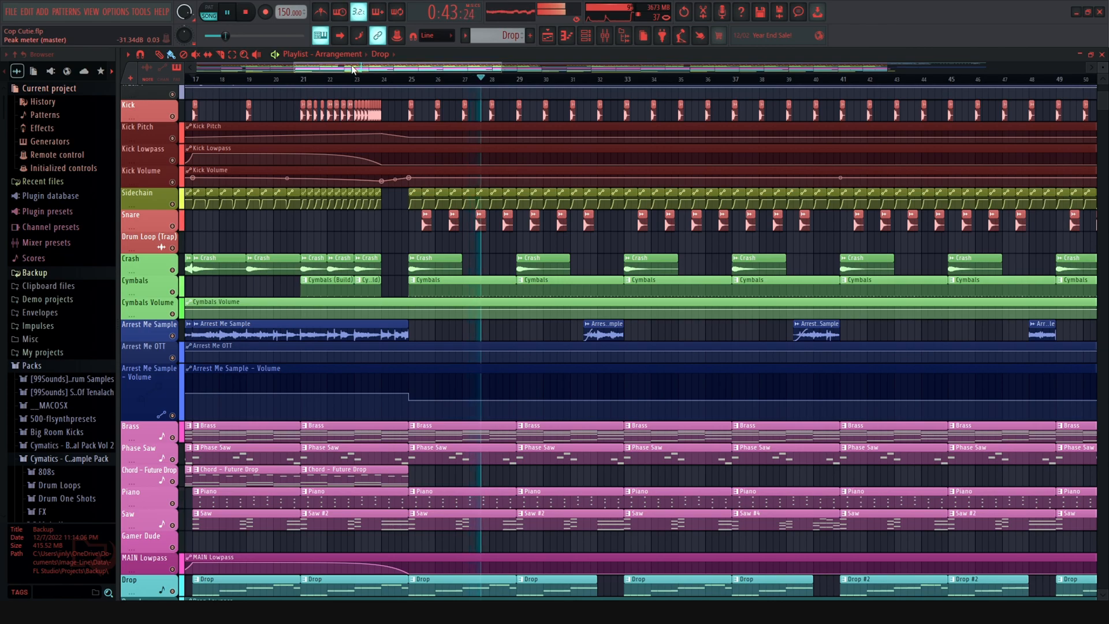
{"action": "left_click_drag", "start_coordinate": [358, 65], "coordinate": [372, 65]}
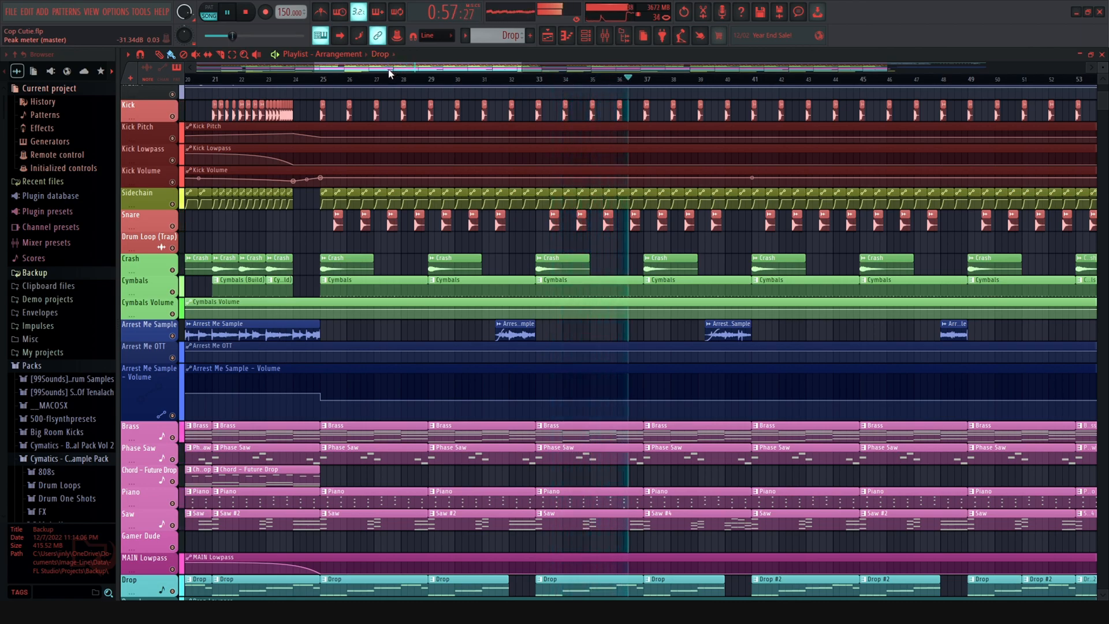
{"action": "left_click_drag", "start_coordinate": [389, 72], "coordinate": [433, 70]}
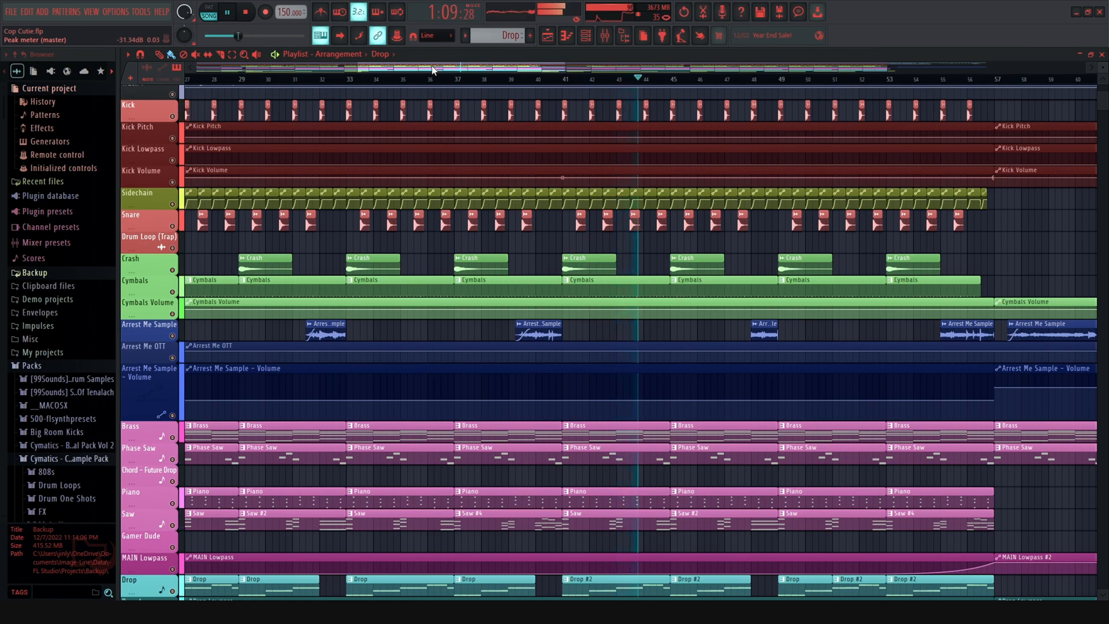
{"action": "left_click_drag", "start_coordinate": [472, 70], "coordinate": [509, 70]}
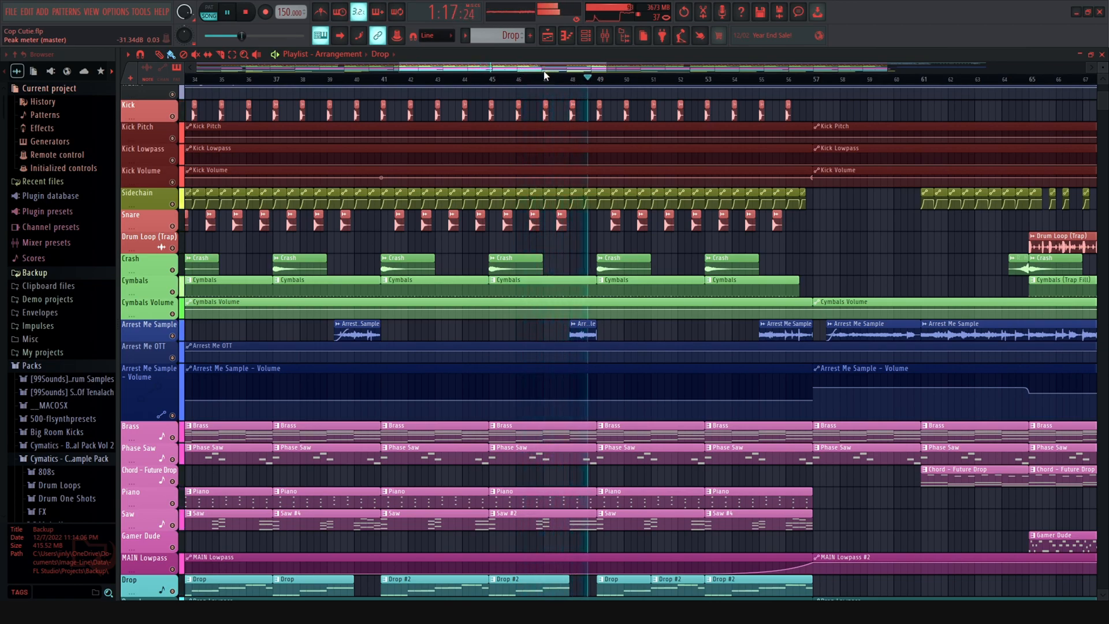
{"action": "left_click_drag", "start_coordinate": [501, 69], "coordinate": [529, 67]}
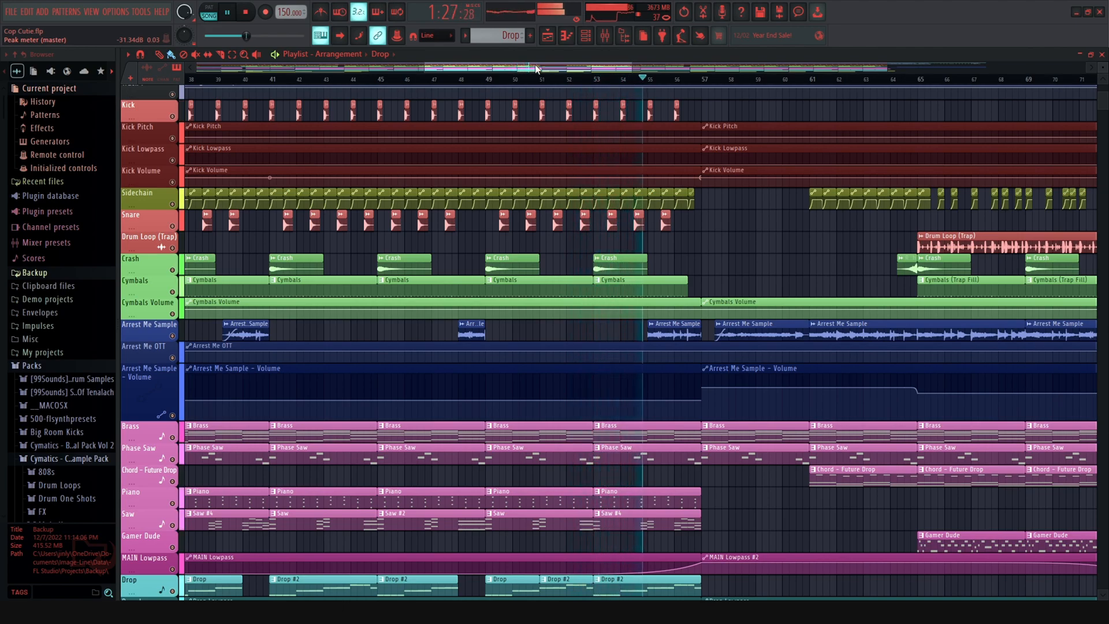
{"action": "left_click_drag", "start_coordinate": [536, 69], "coordinate": [566, 68]}
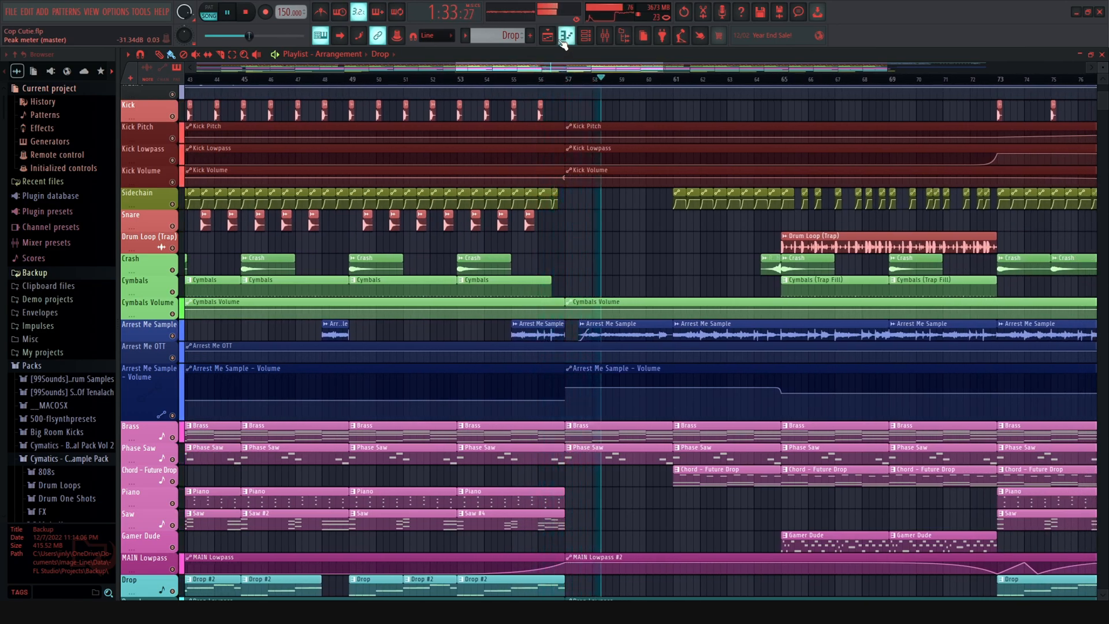
{"action": "key", "text": "space"}
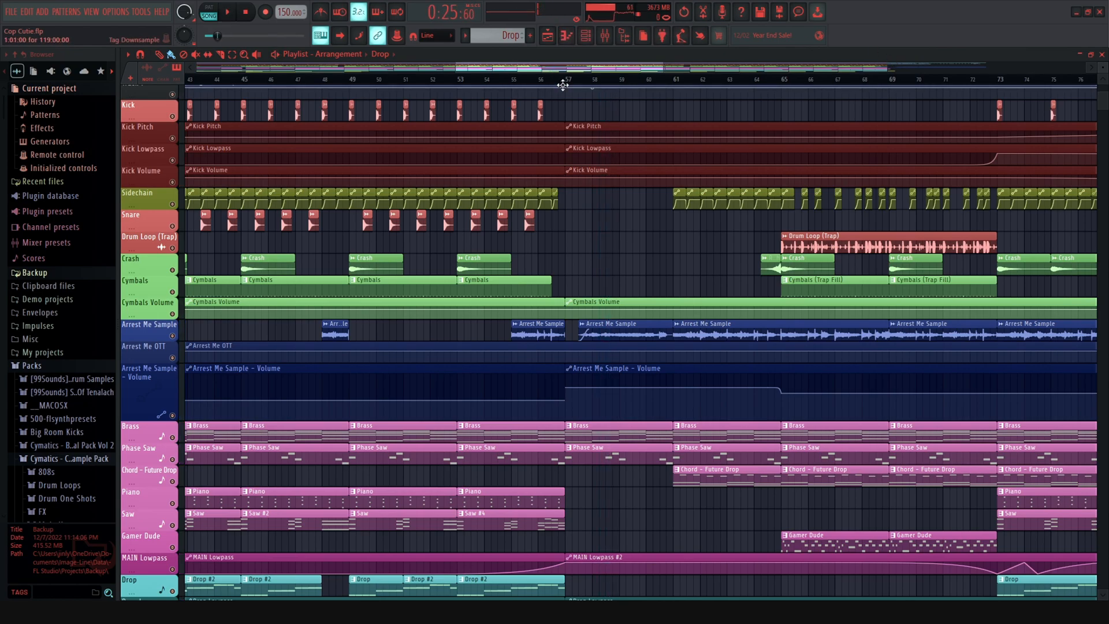
Step: Examine the arrangement of the break after the first drop, from bar 57 up to the second drop
{"action": "left_click_drag", "start_coordinate": [536, 68], "coordinate": [558, 76]}
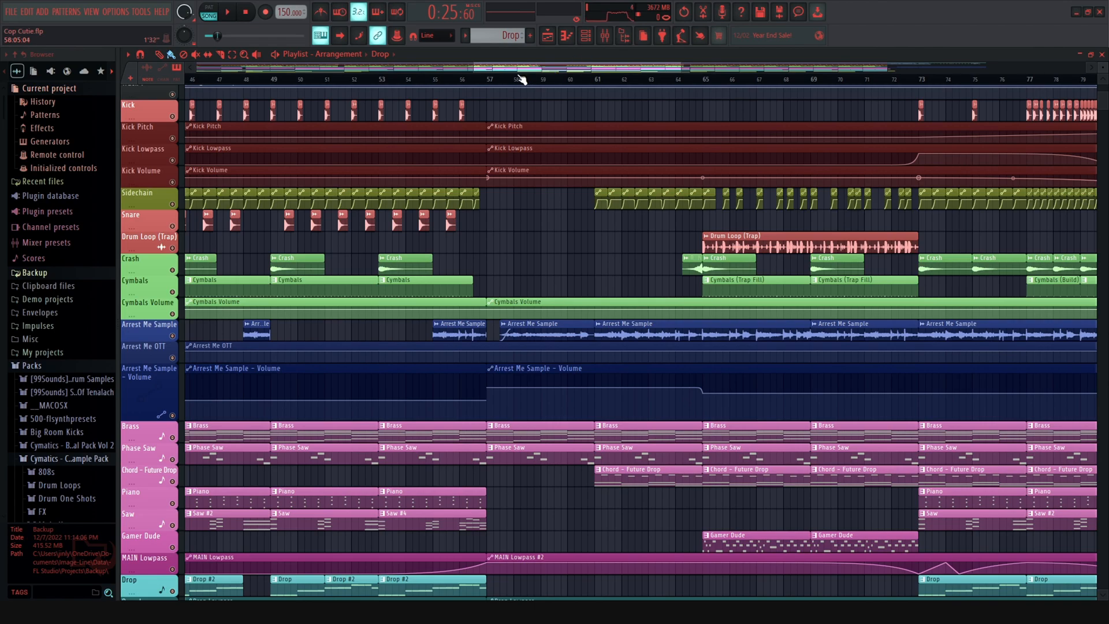
{"action": "left_click_drag", "start_coordinate": [532, 68], "coordinate": [538, 68]}
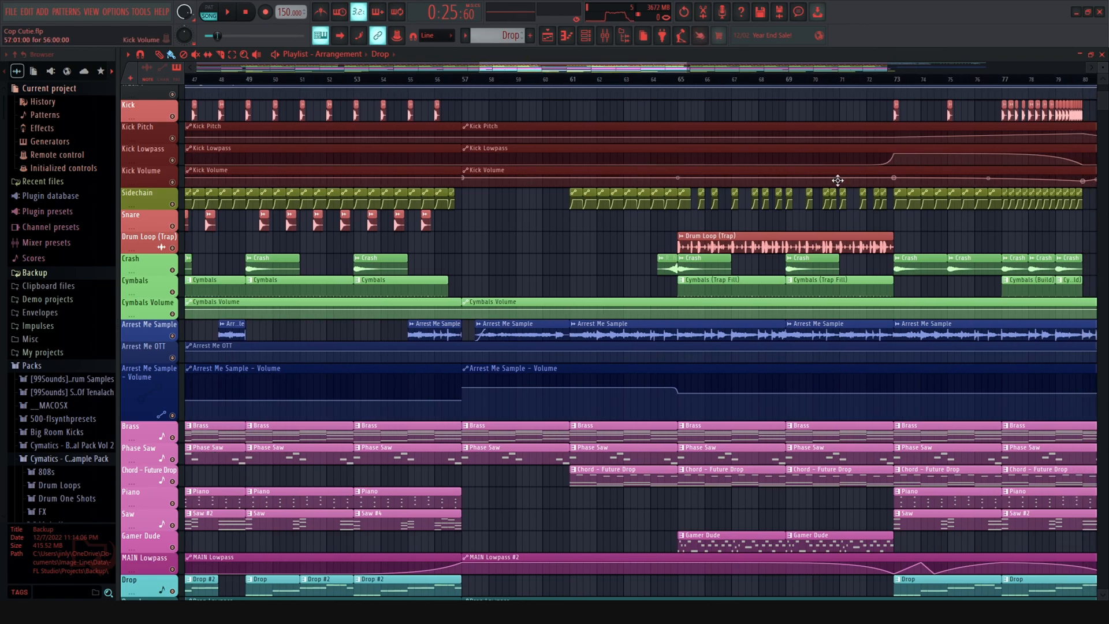
{"action": "left_click_drag", "start_coordinate": [530, 74], "coordinate": [591, 79]}
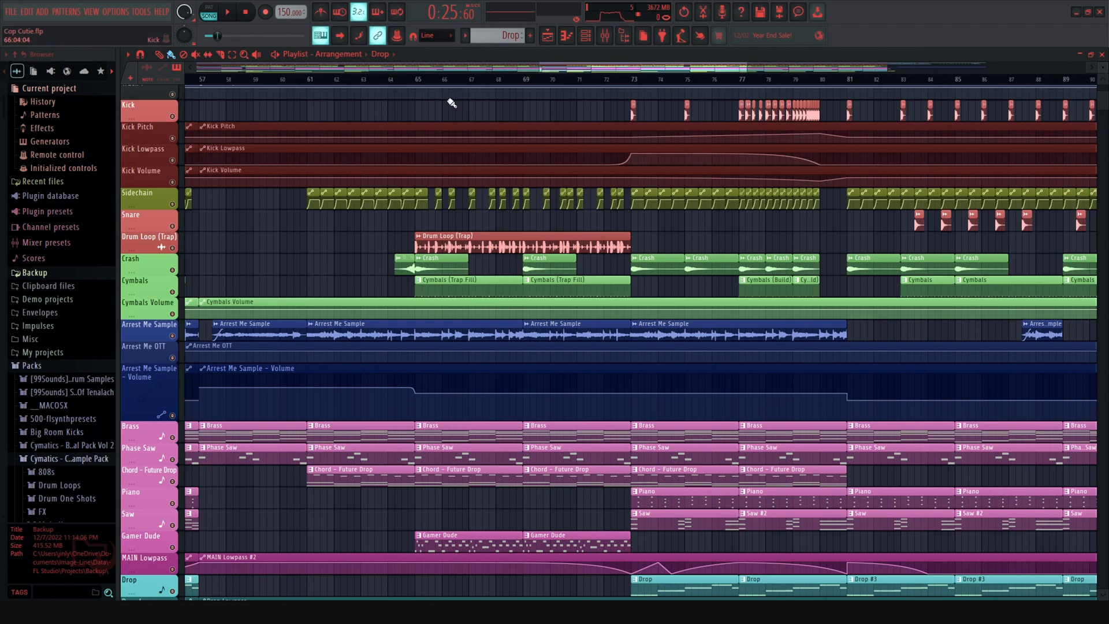
Step: Inspect the Drum Loop mixer track's effects, and play the trap section from bar 65 in the playlist
{"action": "left_click", "coordinate": [604, 36]}
{"action": "left_click", "coordinate": [198, 141]}
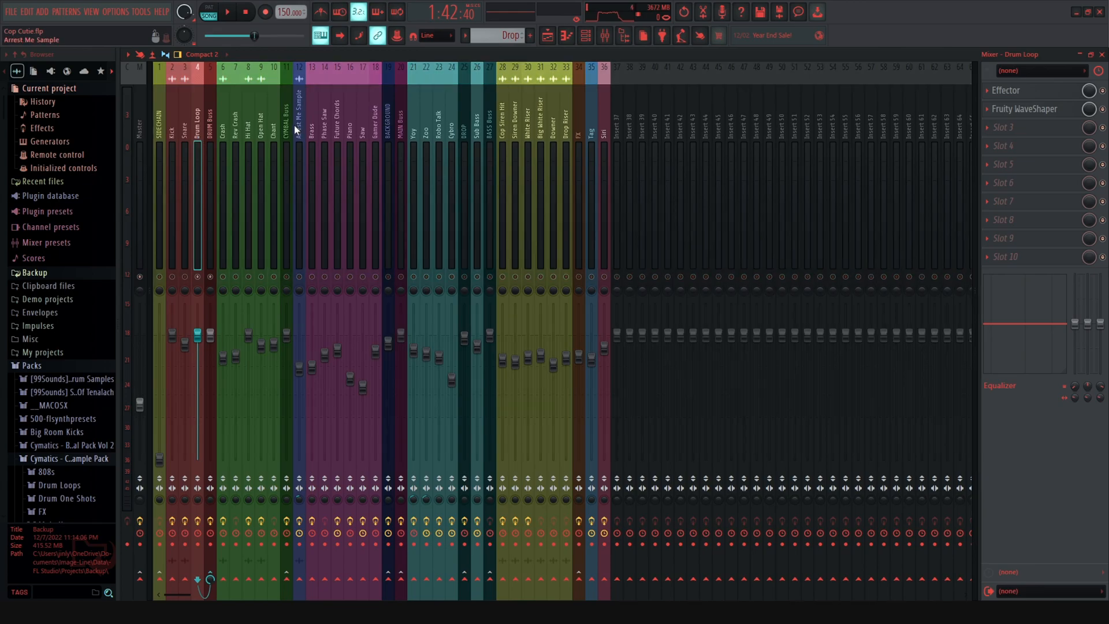
{"action": "left_click", "coordinate": [547, 36]}
{"action": "key", "text": "space"}
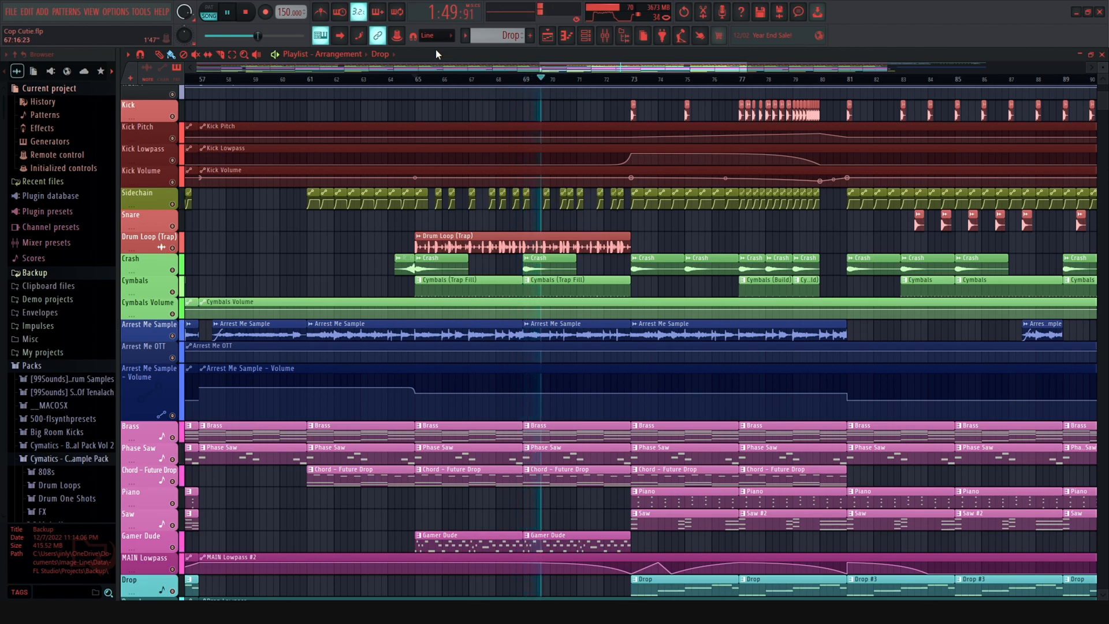
{"action": "scroll", "coordinate": [439, 182], "scroll_direction": "up", "scroll_amount": 3}
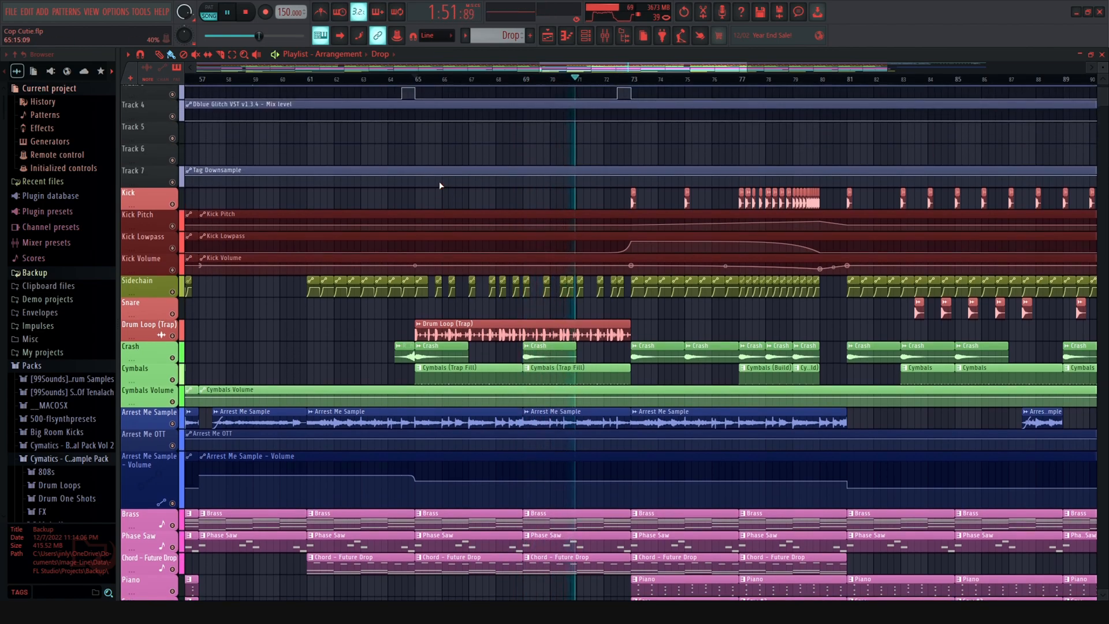
{"action": "scroll", "coordinate": [440, 185], "scroll_direction": "up", "scroll_amount": 2}
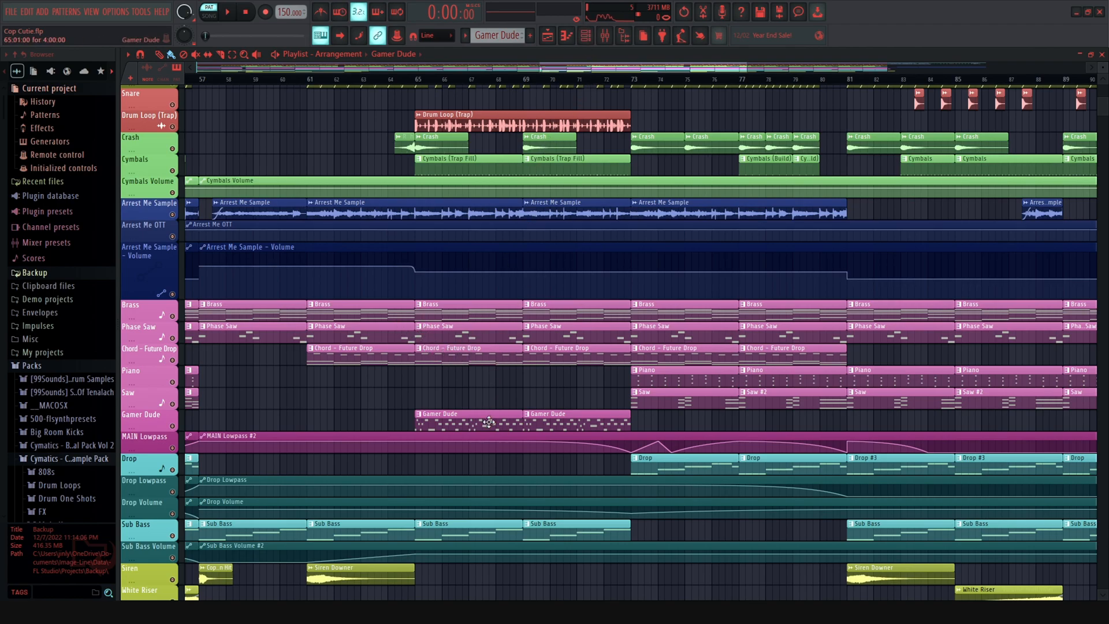
Step: Inspect the Gamer Dude channel's synth, examine its notes in the piano roll, and play the pattern
{"action": "left_click", "coordinate": [586, 36]}
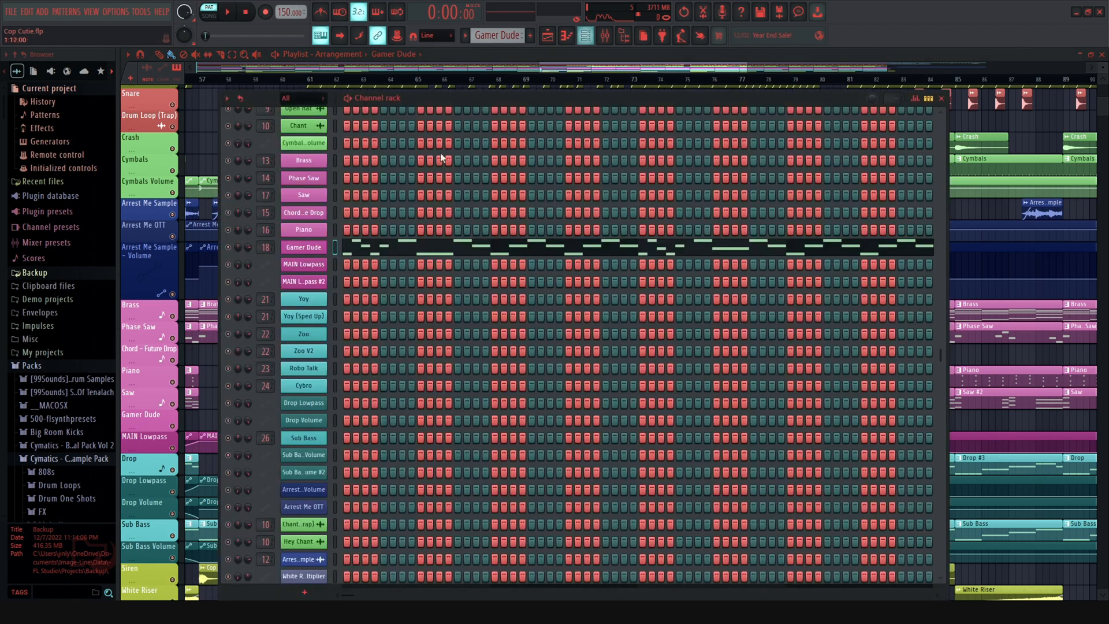
{"action": "left_click", "coordinate": [311, 248]}
{"action": "left_click", "coordinate": [625, 99]}
{"action": "left_click", "coordinate": [507, 249]}
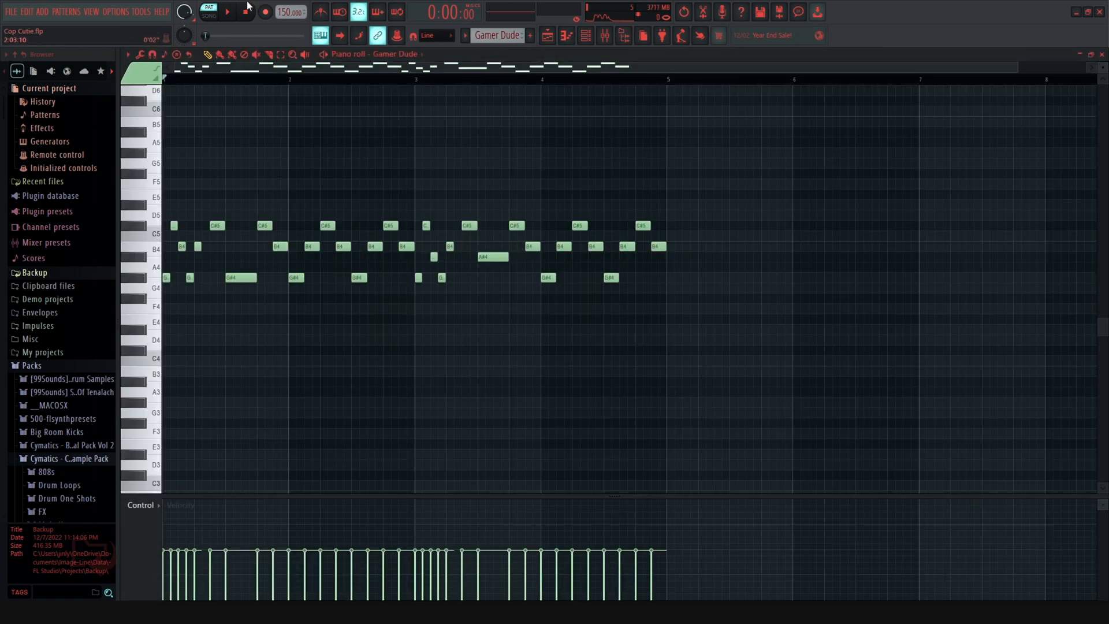
{"action": "key", "text": "space"}
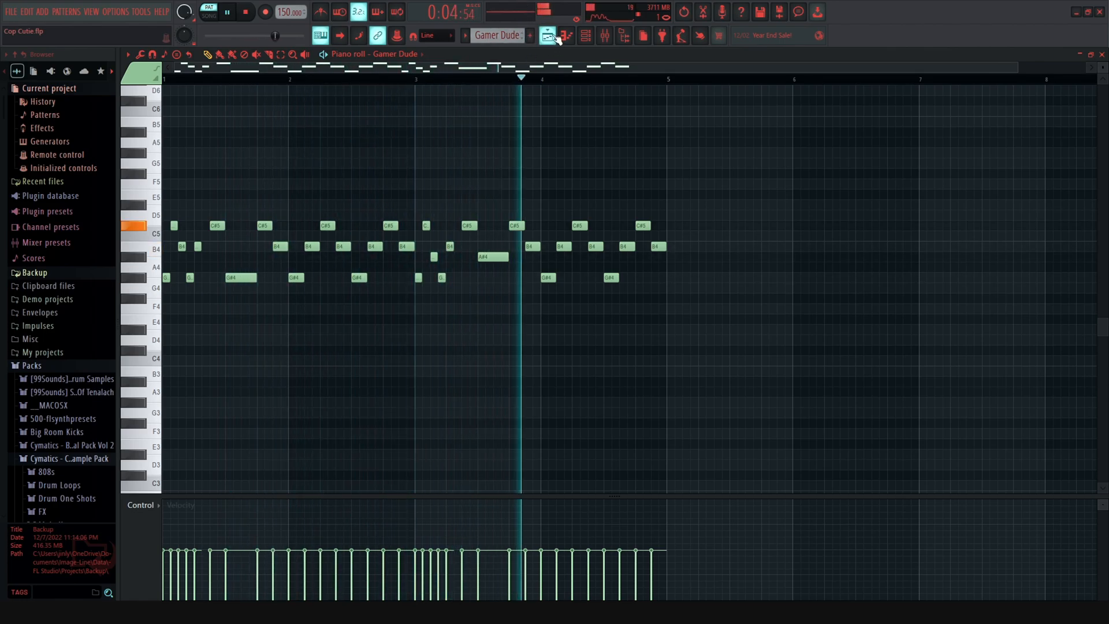
{"action": "key", "text": "space"}
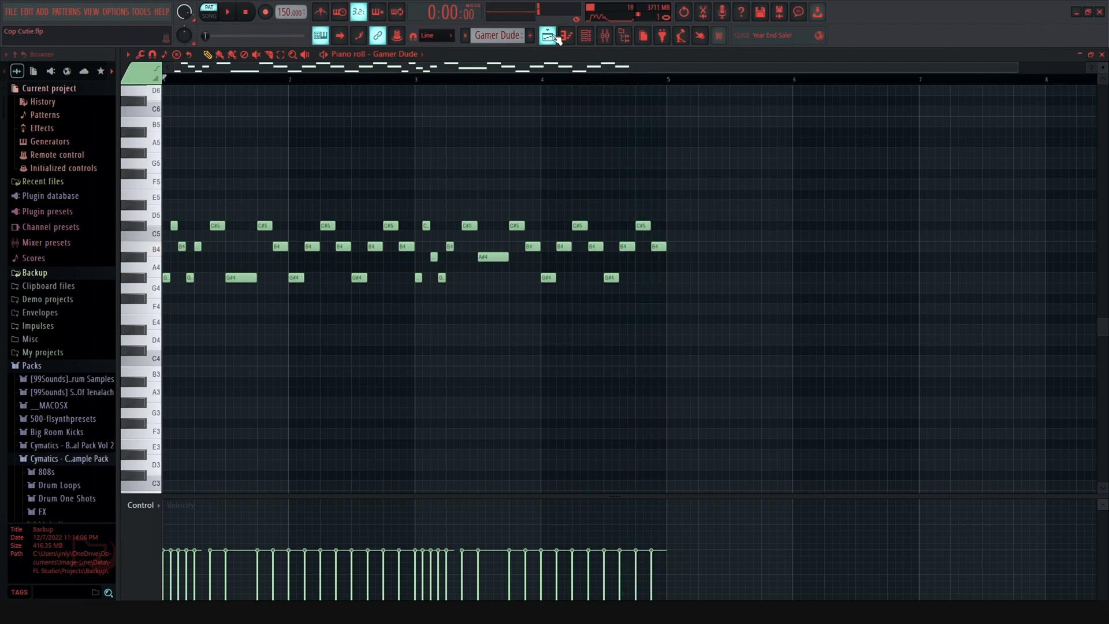
Step: Return to the playlist and move the song position to just before bar 73
{"action": "left_click", "coordinate": [553, 36]}
{"action": "scroll", "coordinate": [495, 408], "scroll_direction": "up", "scroll_amount": 4}
{"action": "scroll", "coordinate": [495, 408], "scroll_direction": "up", "scroll_amount": 2}
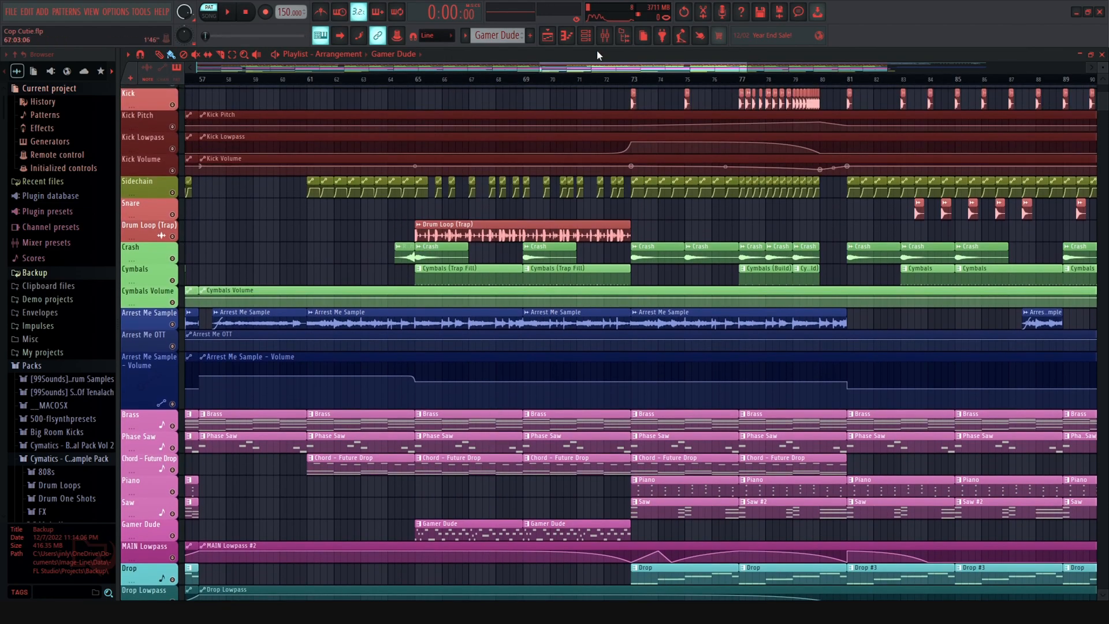
{"action": "left_click_drag", "start_coordinate": [679, 70], "coordinate": [612, 68]}
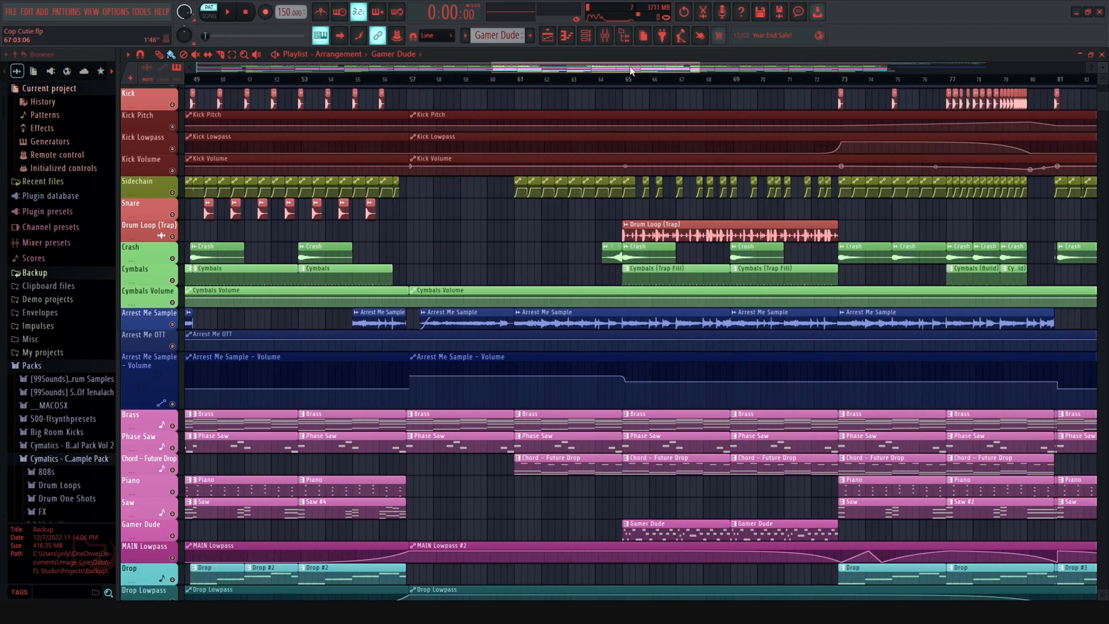
{"action": "left_click_drag", "start_coordinate": [525, 69], "coordinate": [655, 69]}
{"action": "left_click", "coordinate": [534, 79]}
{"action": "left_click_drag", "start_coordinate": [536, 81], "coordinate": [562, 81]}
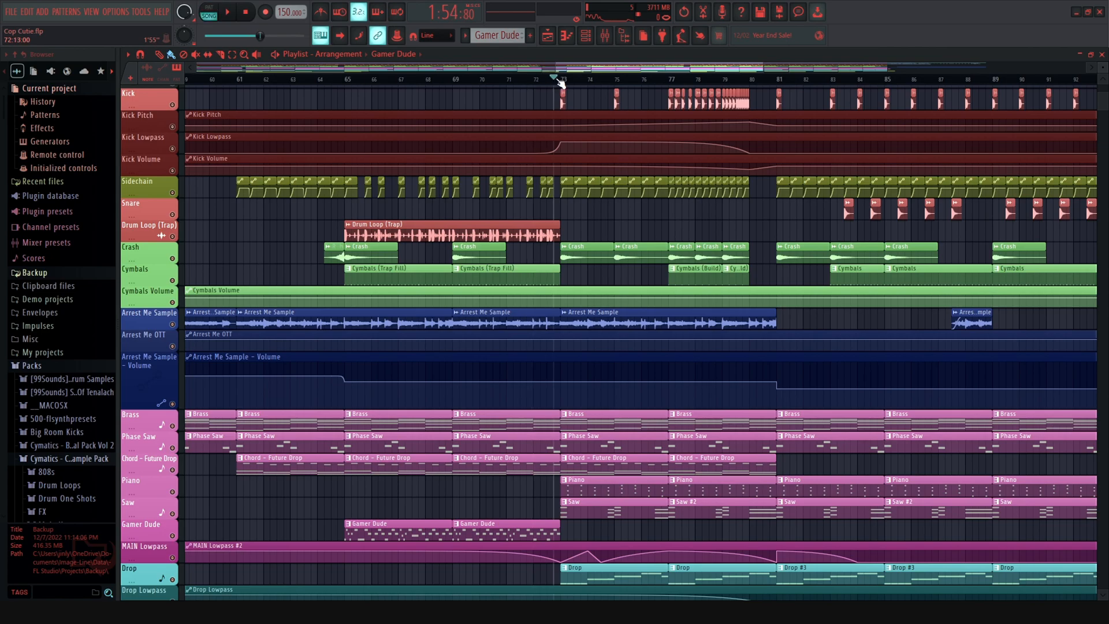
Step: Check the mixer, and play the transition into the second build-up from bar 72
{"action": "left_click", "coordinate": [604, 36]}
{"action": "left_click", "coordinate": [604, 37]}
{"action": "left_click", "coordinate": [539, 80]}
{"action": "key", "text": "space"}
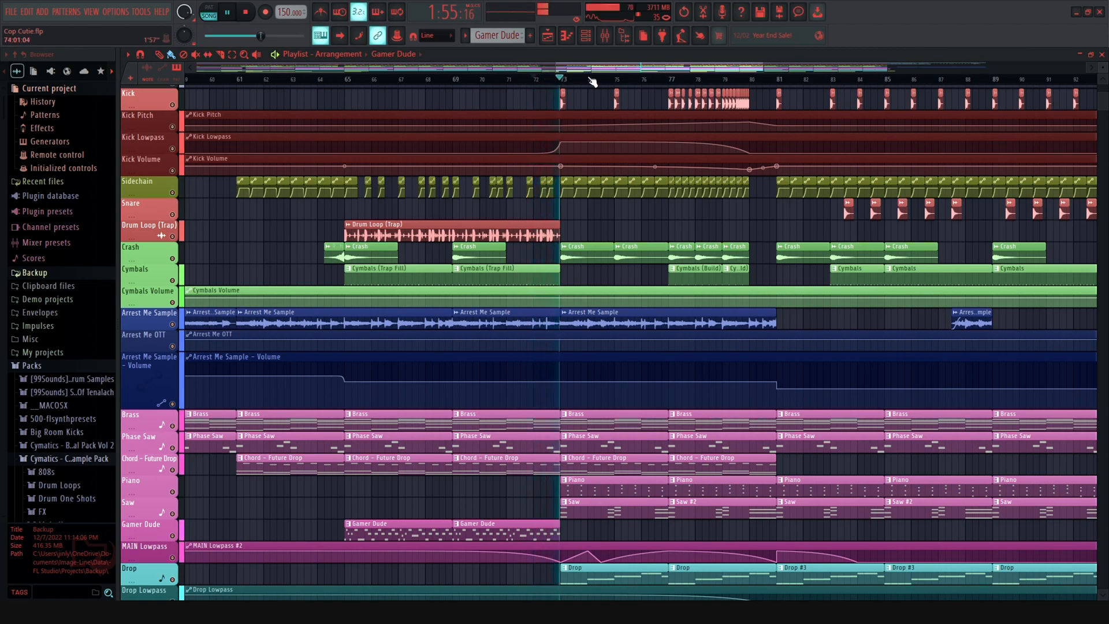
{"action": "key", "text": "space"}
Step: Examine the second build-up and drop from bar 73 onward, down to the riser and downer tracks
{"action": "left_click_drag", "start_coordinate": [698, 68], "coordinate": [744, 68]}
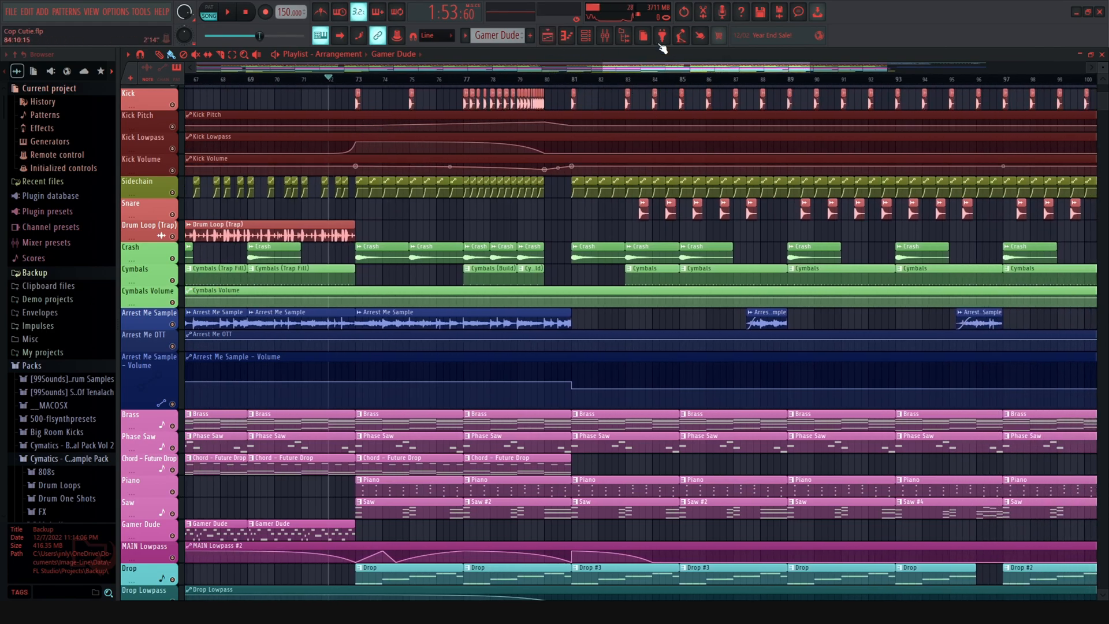
{"action": "scroll", "coordinate": [698, 220], "scroll_direction": "down", "scroll_amount": 8}
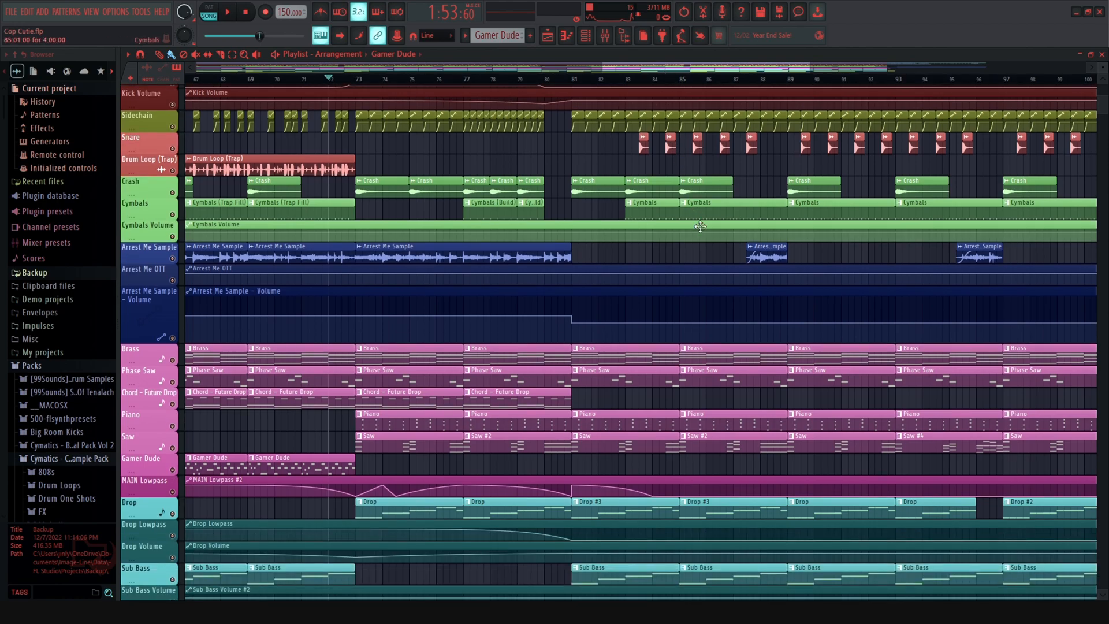
{"action": "scroll", "coordinate": [520, 324], "scroll_direction": "down", "scroll_amount": 3}
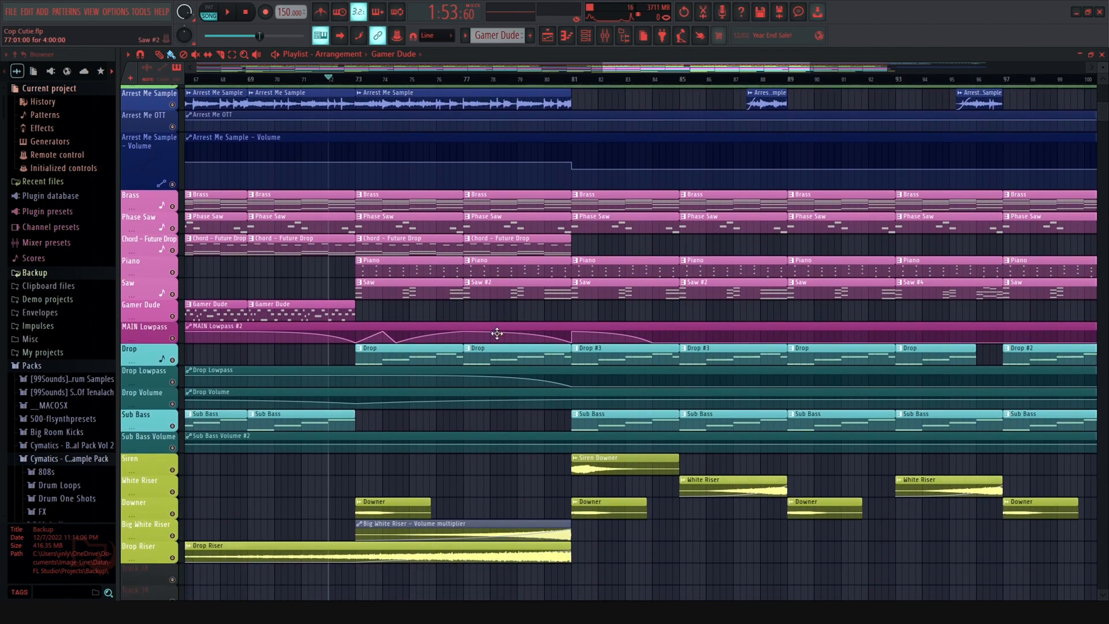
Step: Play the song from bar 57 and follow the break into the trap section across the drum, vocal and synth tracks
{"action": "scroll", "coordinate": [502, 335], "scroll_direction": "up", "scroll_amount": 8}
{"action": "scroll", "coordinate": [502, 335], "scroll_direction": "up", "scroll_amount": 5}
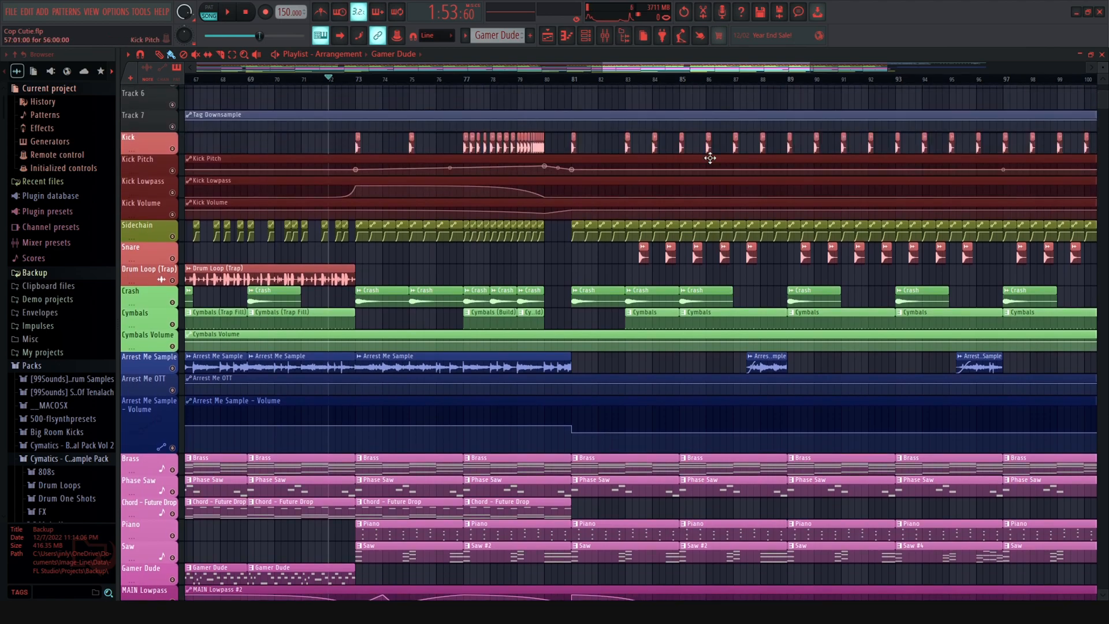
{"action": "left_click_drag", "start_coordinate": [686, 71], "coordinate": [509, 85]}
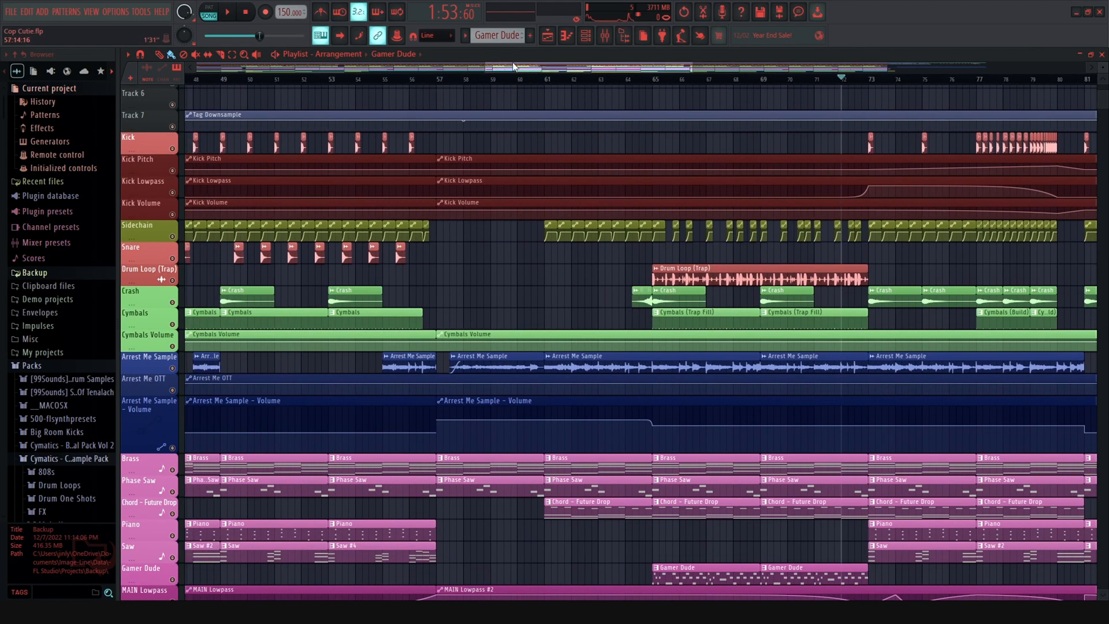
{"action": "left_click_drag", "start_coordinate": [516, 69], "coordinate": [803, 65]}
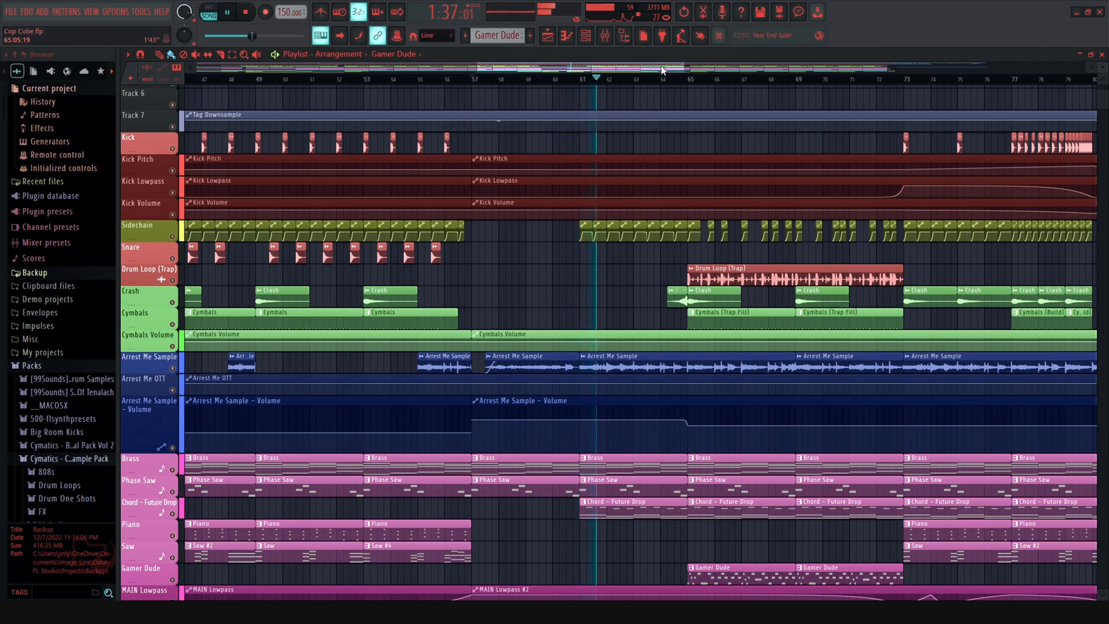
{"action": "left_click_drag", "start_coordinate": [663, 70], "coordinate": [729, 64]}
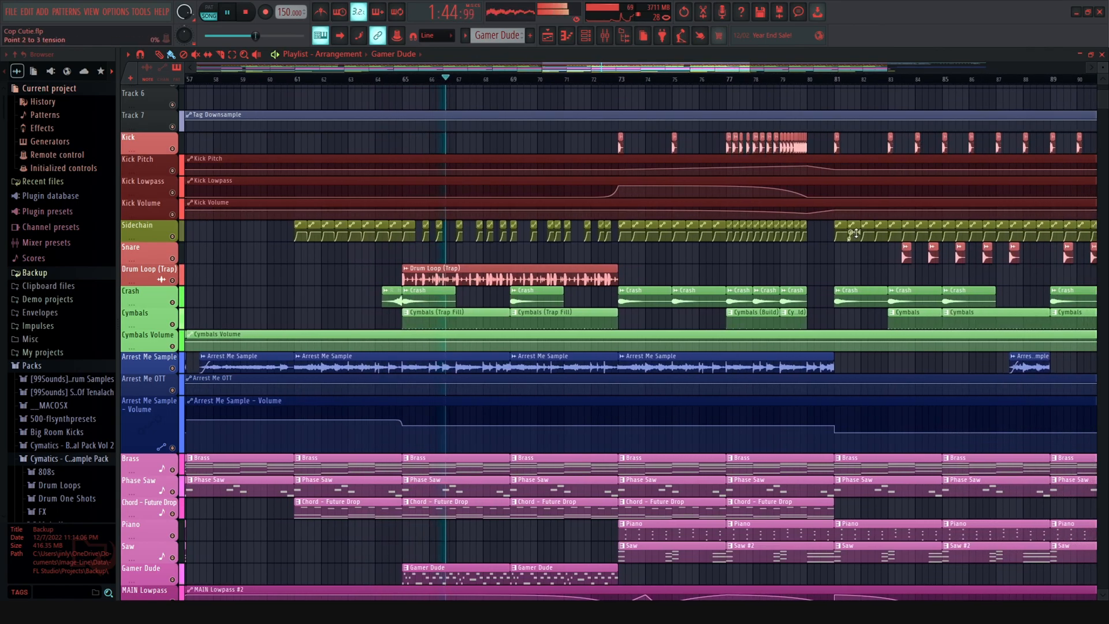
Step: Follow the playback through the second build-up and second drop, up to the start of the outro
{"action": "scroll", "coordinate": [882, 291], "scroll_direction": "down", "scroll_amount": 2}
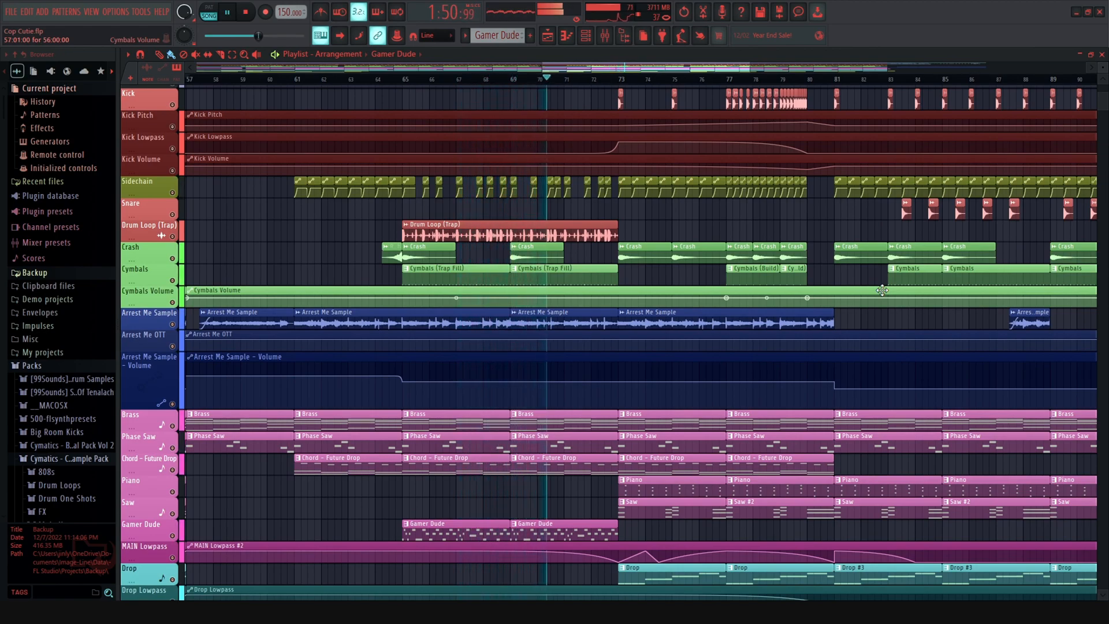
{"action": "scroll", "coordinate": [882, 290], "scroll_direction": "down", "scroll_amount": 1}
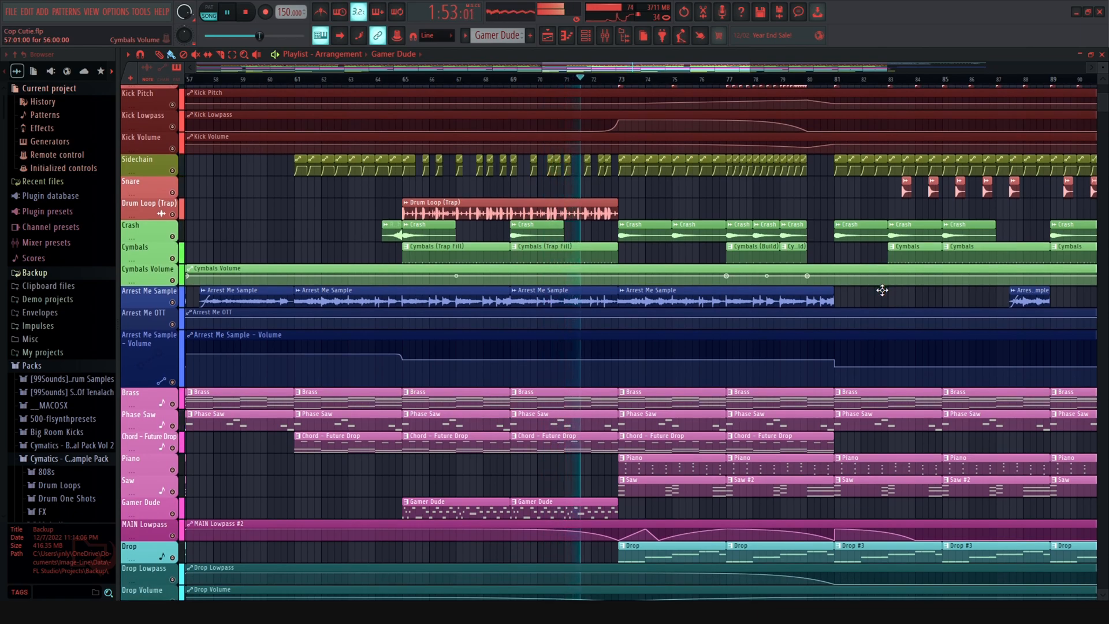
{"action": "left_click_drag", "start_coordinate": [731, 63], "coordinate": [770, 65]}
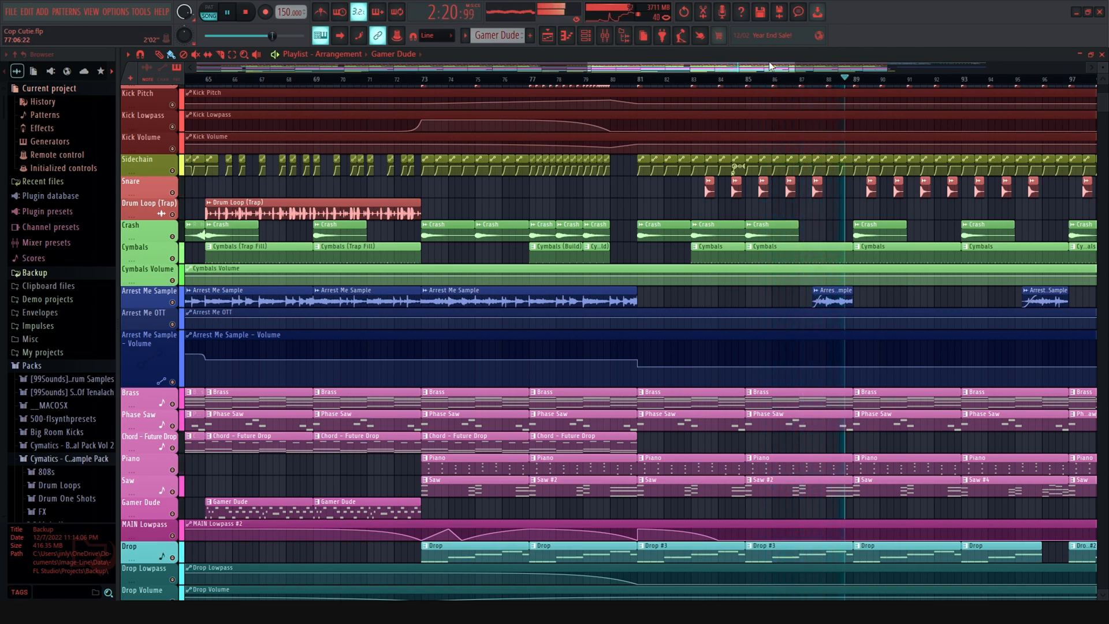
{"action": "left_click_drag", "start_coordinate": [733, 70], "coordinate": [842, 79]}
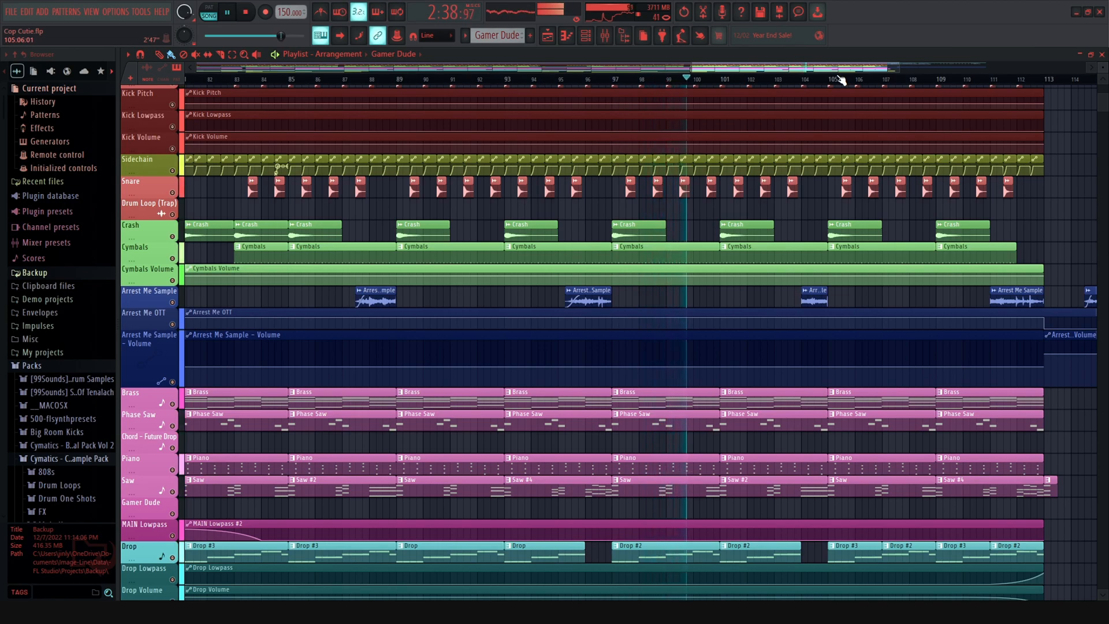
{"action": "left_click_drag", "start_coordinate": [865, 68], "coordinate": [982, 71]}
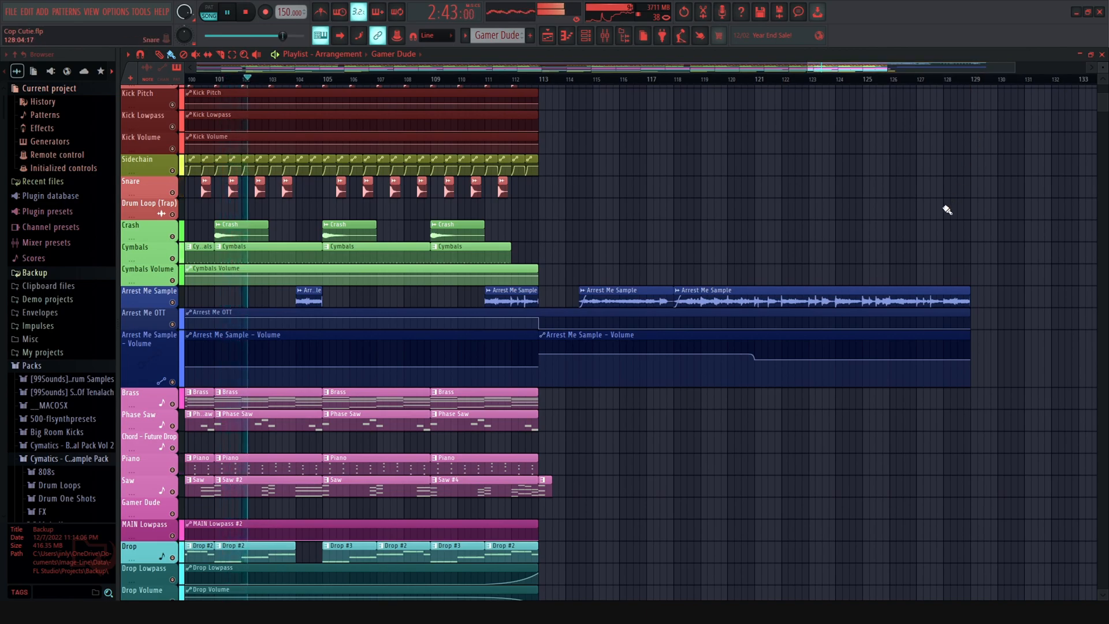
Step: Examine the end of the second drop while it plays into the outro past bar 113, and stop playback
{"action": "scroll", "coordinate": [961, 261], "scroll_direction": "up", "scroll_amount": 3}
{"action": "scroll", "coordinate": [962, 262], "scroll_direction": "up", "scroll_amount": 2}
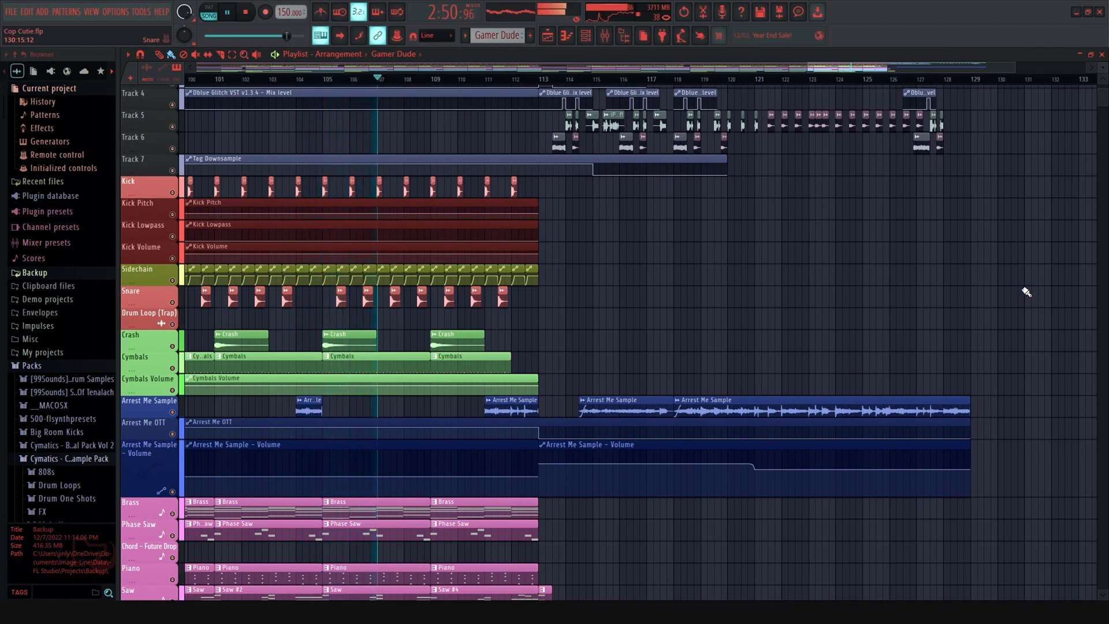
{"action": "scroll", "coordinate": [1026, 293], "scroll_direction": "down", "scroll_amount": 4}
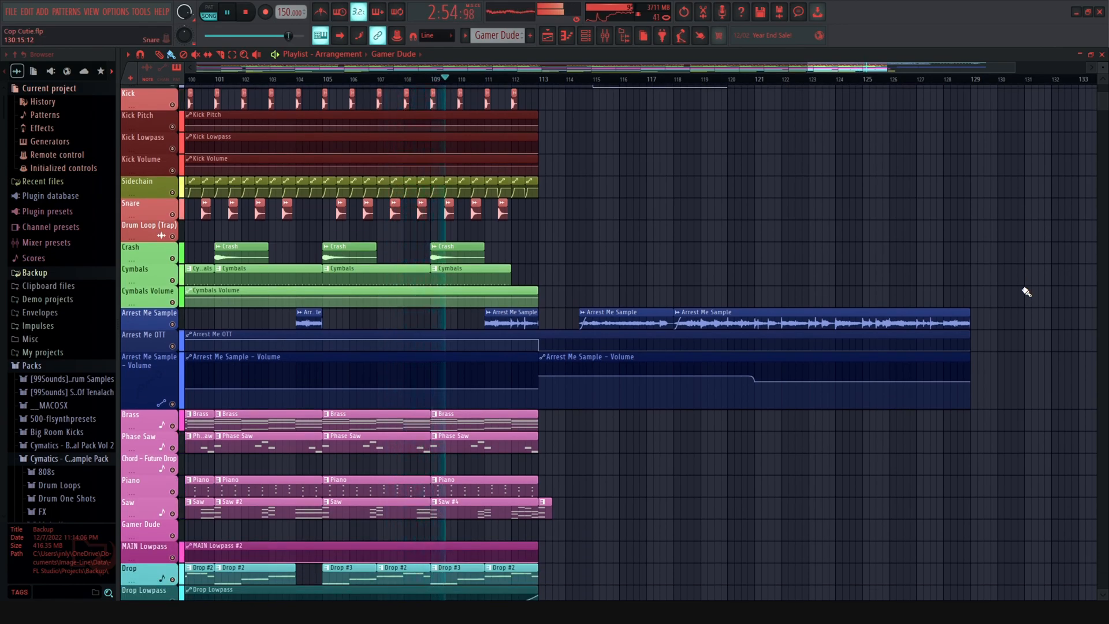
{"action": "scroll", "coordinate": [1026, 292], "scroll_direction": "up", "scroll_amount": 1}
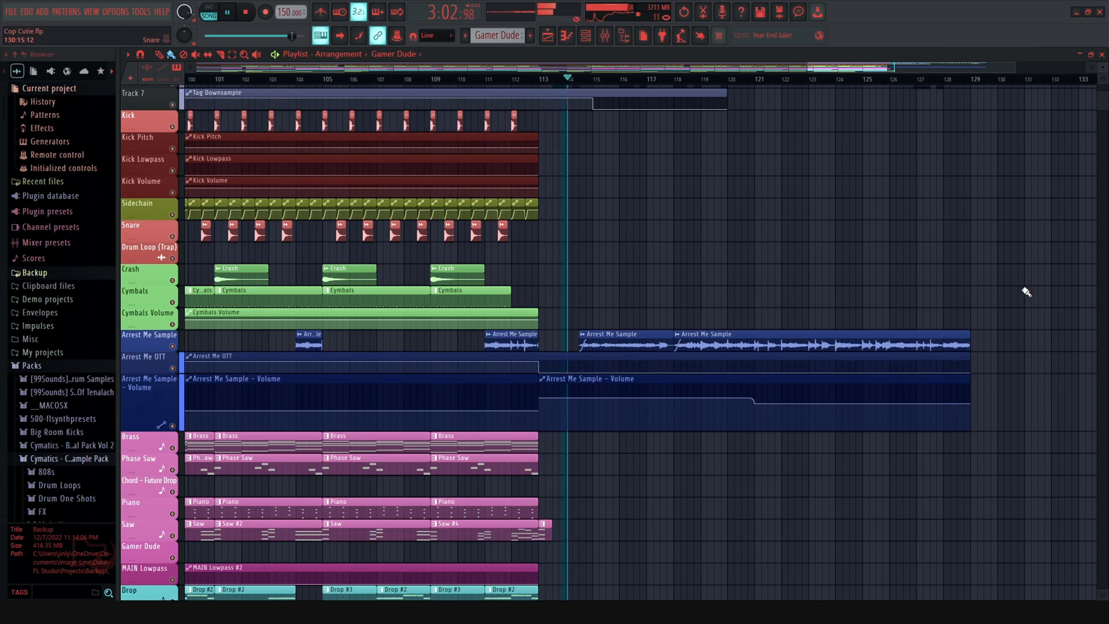
{"action": "key", "text": "space"}
Step: Examine the outro tracks between bars 113 and 129, leaving the song position at bar 113
{"action": "scroll", "coordinate": [766, 222], "scroll_direction": "up", "scroll_amount": 1}
{"action": "scroll", "coordinate": [766, 221], "scroll_direction": "up", "scroll_amount": 5}
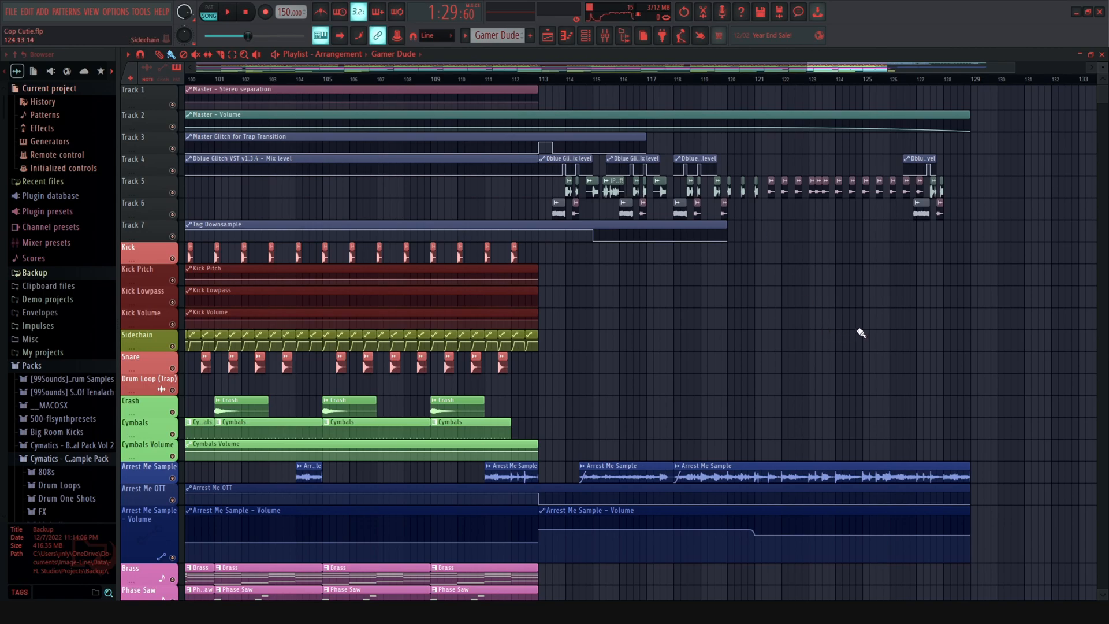
{"action": "left_click", "coordinate": [541, 81]}
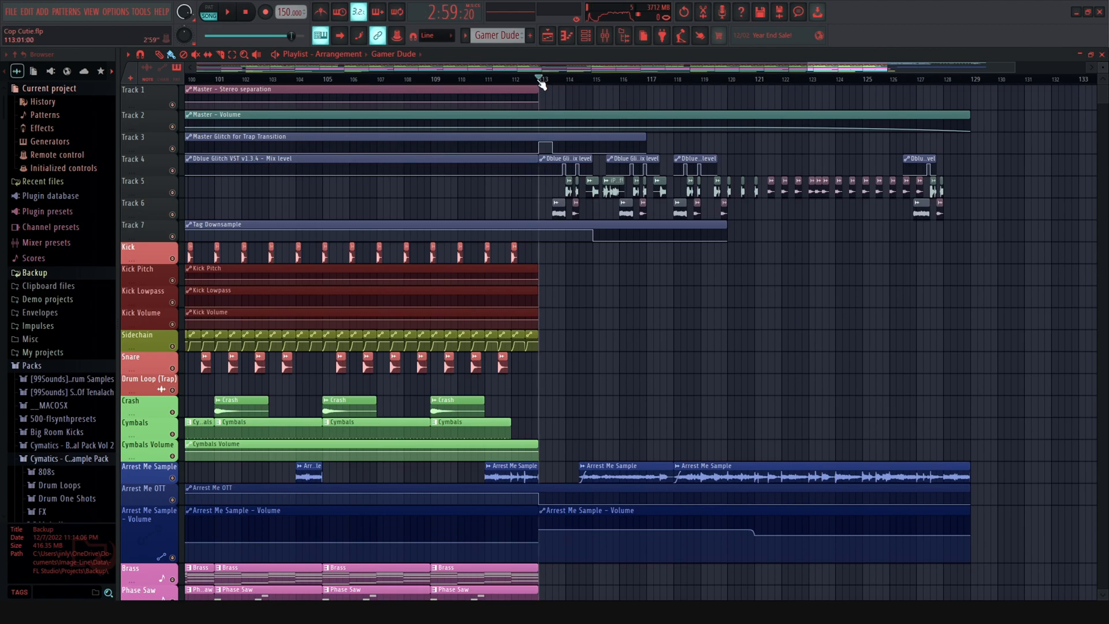
{"action": "left_click_drag", "start_coordinate": [542, 84], "coordinate": [926, 96]}
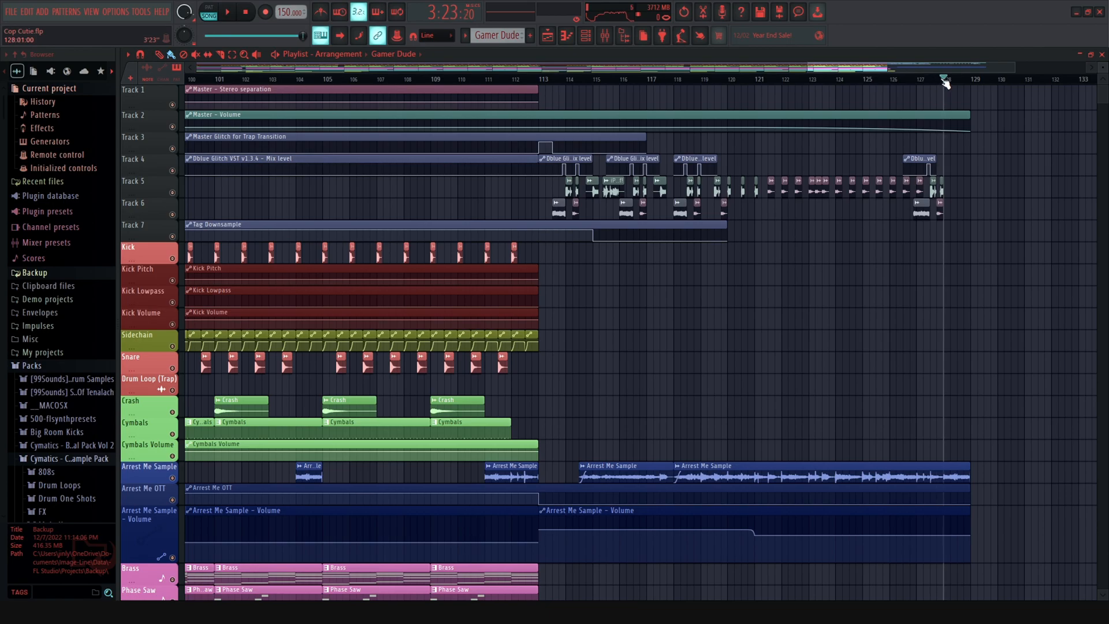
{"action": "left_click_drag", "start_coordinate": [971, 81], "coordinate": [546, 65]}
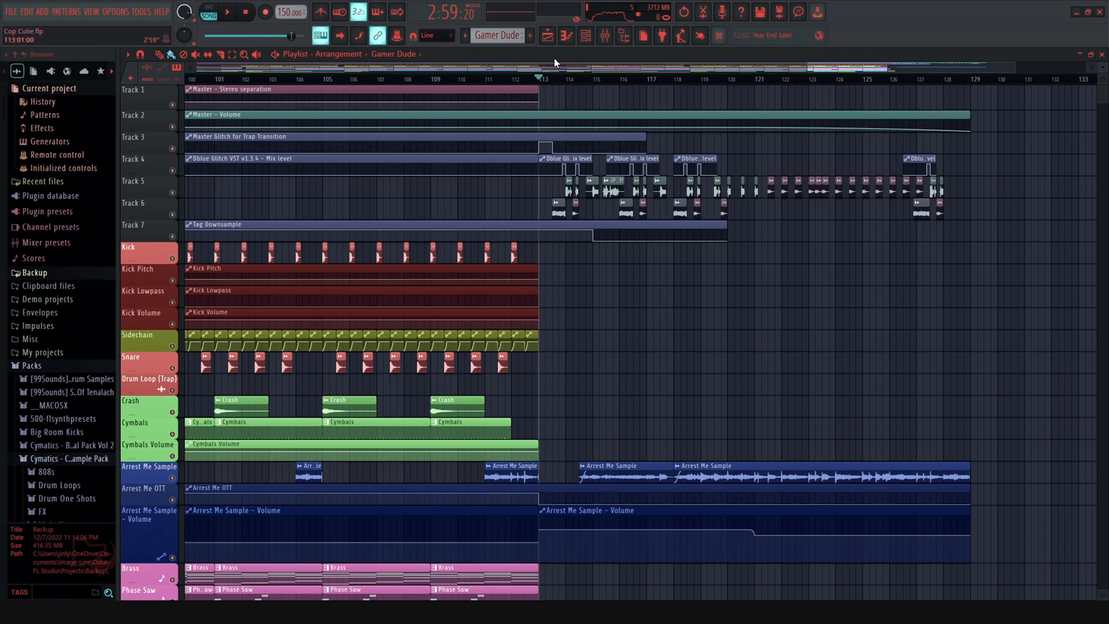
{"action": "scroll", "coordinate": [579, 158], "scroll_direction": "down", "scroll_amount": 6}
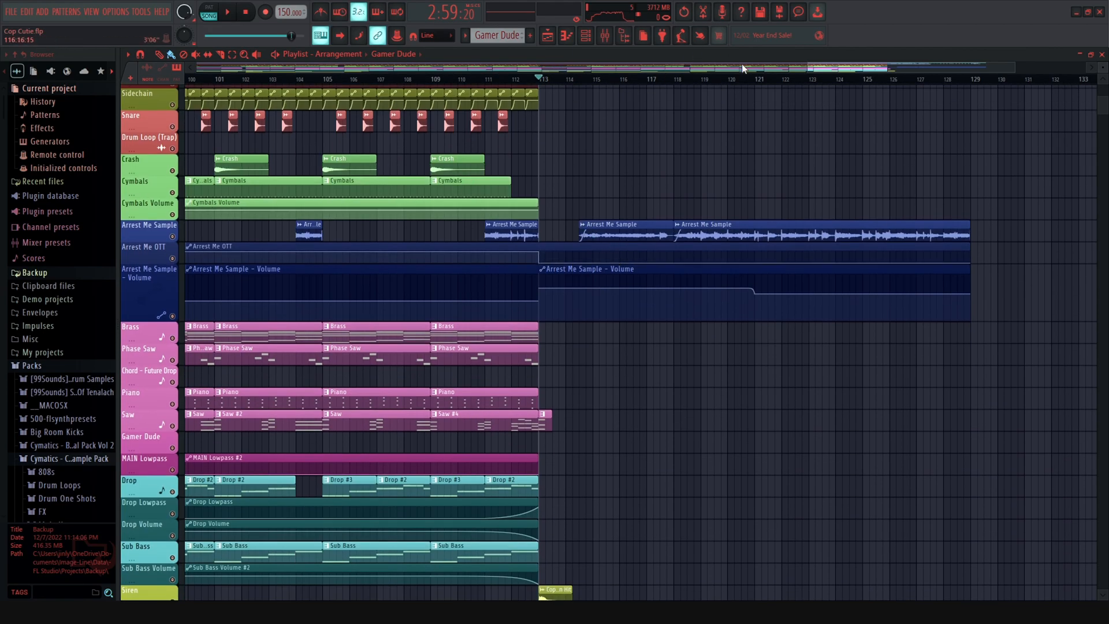
Step: Return to the beginning of the arrangement and examine the first build-up and drop, including the master automation tracks
{"action": "left_click_drag", "start_coordinate": [851, 66], "coordinate": [179, 73]}
{"action": "left_click_drag", "start_coordinate": [864, 71], "coordinate": [672, 71]}
{"action": "scroll", "coordinate": [456, 310], "scroll_direction": "up", "scroll_amount": 3}
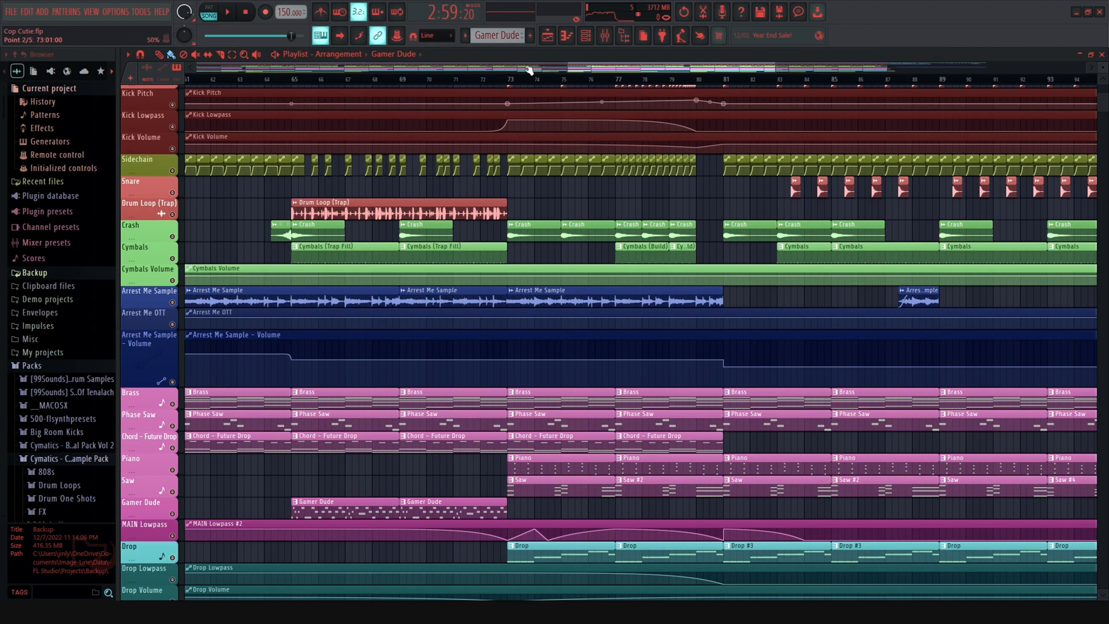
{"action": "left_click_drag", "start_coordinate": [640, 69], "coordinate": [266, 71]}
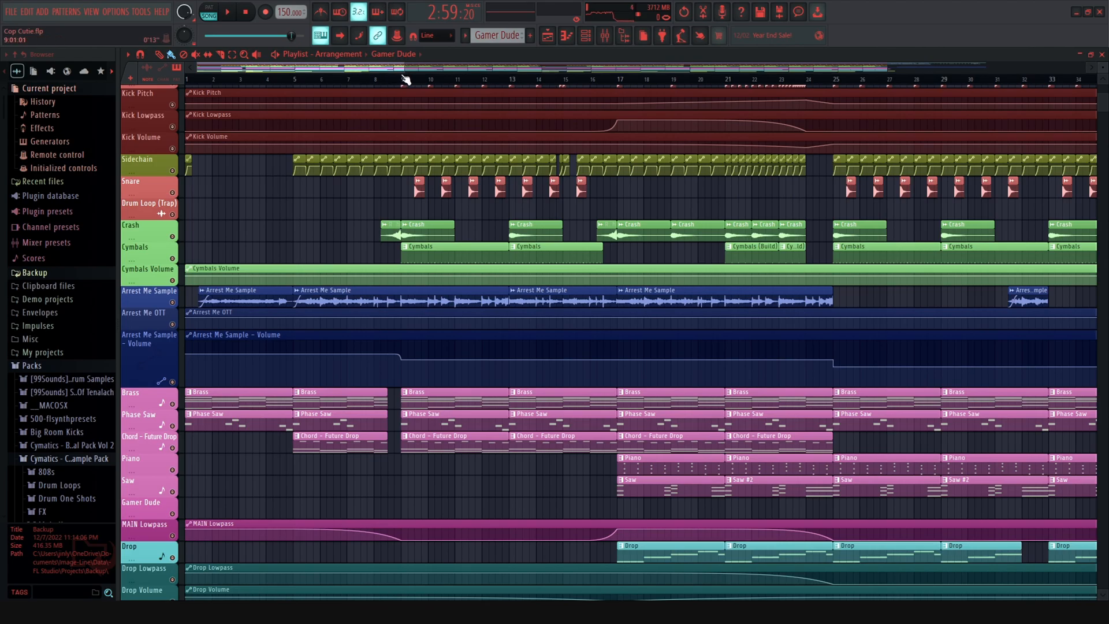
{"action": "scroll", "coordinate": [376, 353], "scroll_direction": "up", "scroll_amount": 1}
{"action": "scroll", "coordinate": [372, 335], "scroll_direction": "up", "scroll_amount": 6}
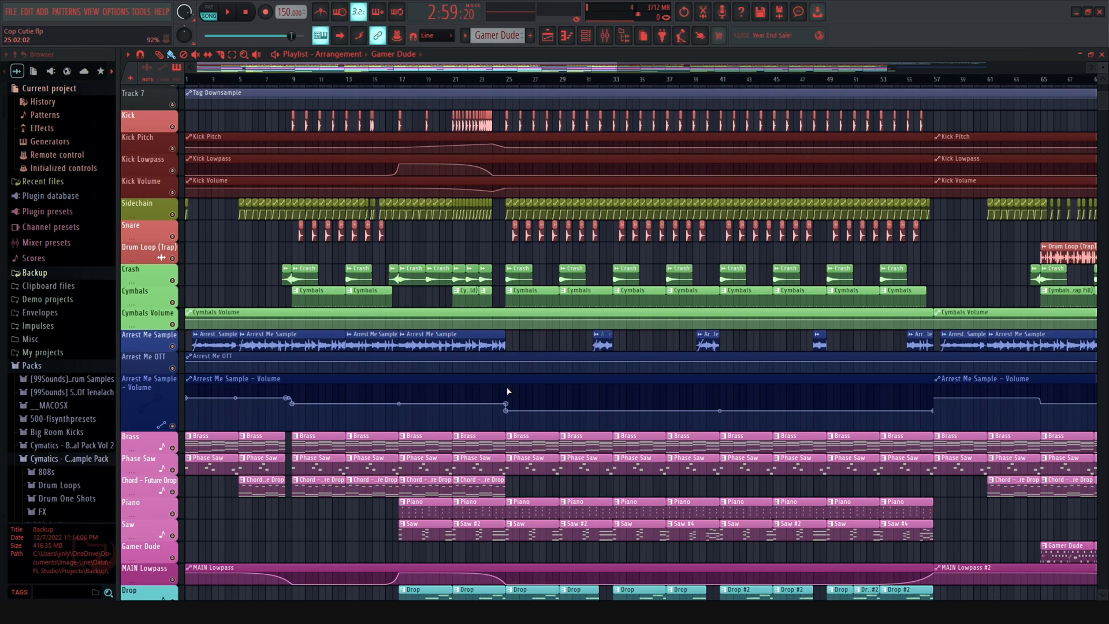
{"action": "scroll", "coordinate": [504, 376], "scroll_direction": "up", "scroll_amount": 4}
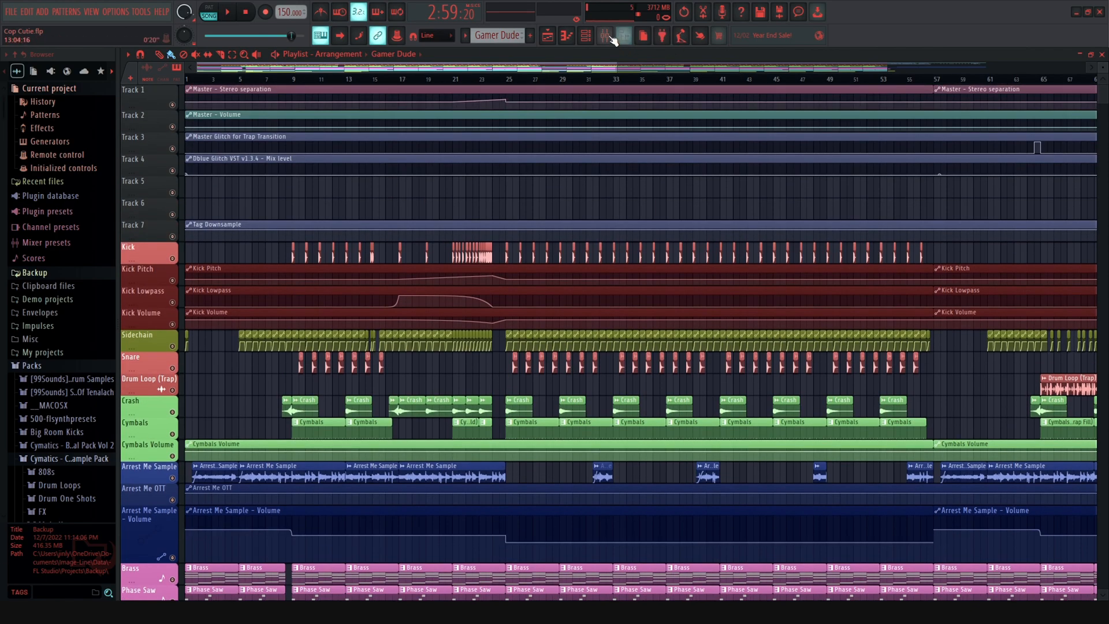
Step: Inspect the Kick mixer track's Fruity WaveShaper curve and its 20Hz + 18kHz cut equalizer
{"action": "left_click", "coordinate": [606, 36]}
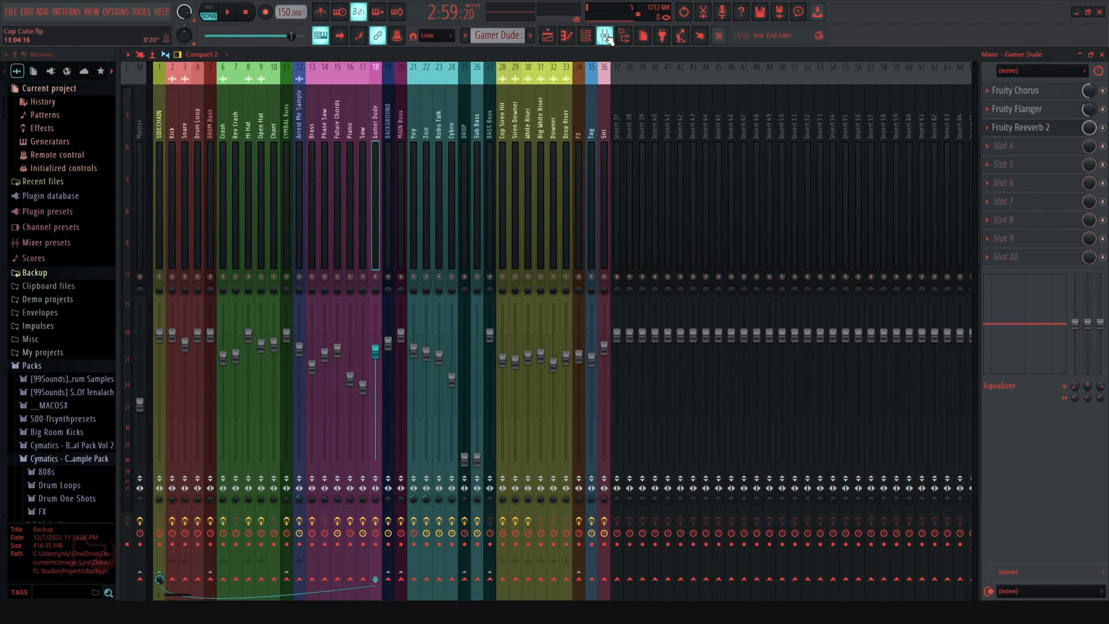
{"action": "left_click", "coordinate": [174, 138]}
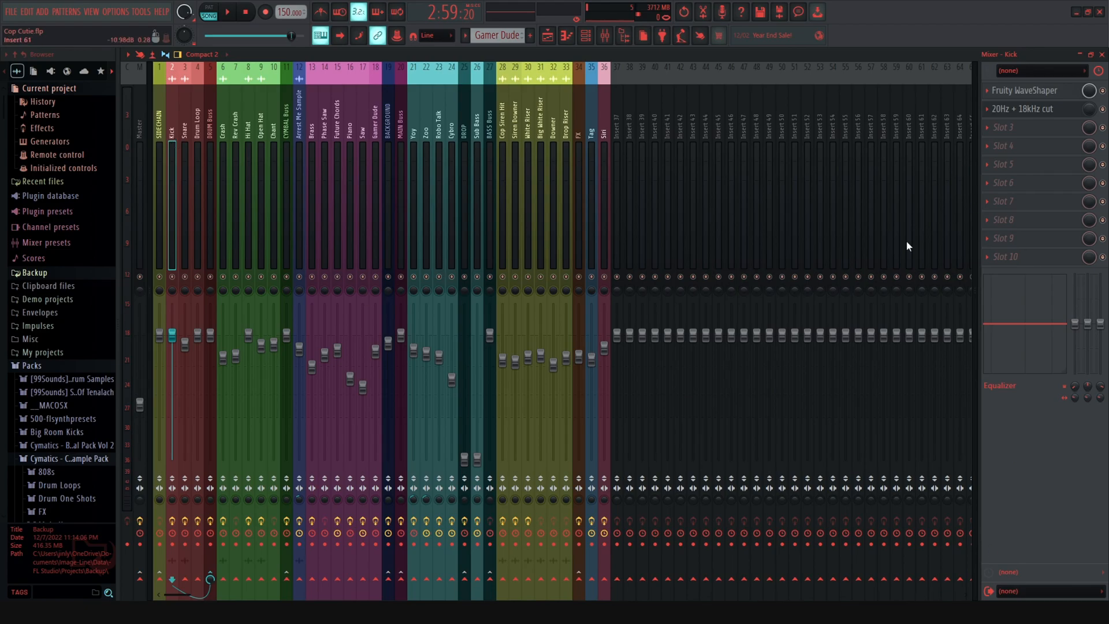
{"action": "left_click", "coordinate": [1043, 93]}
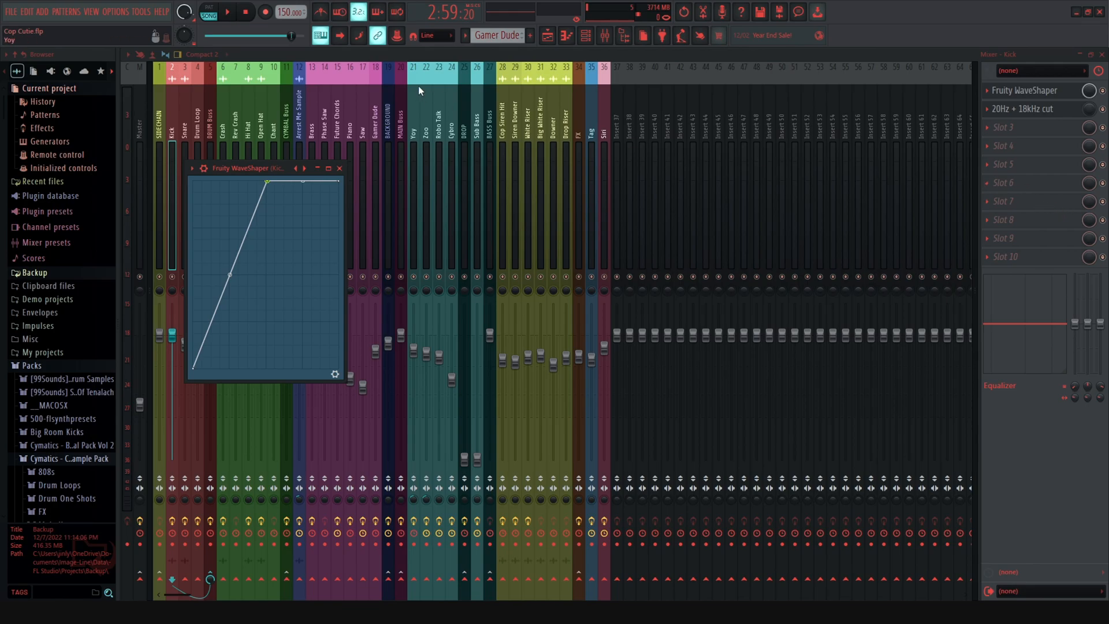
{"action": "left_click", "coordinate": [417, 57]}
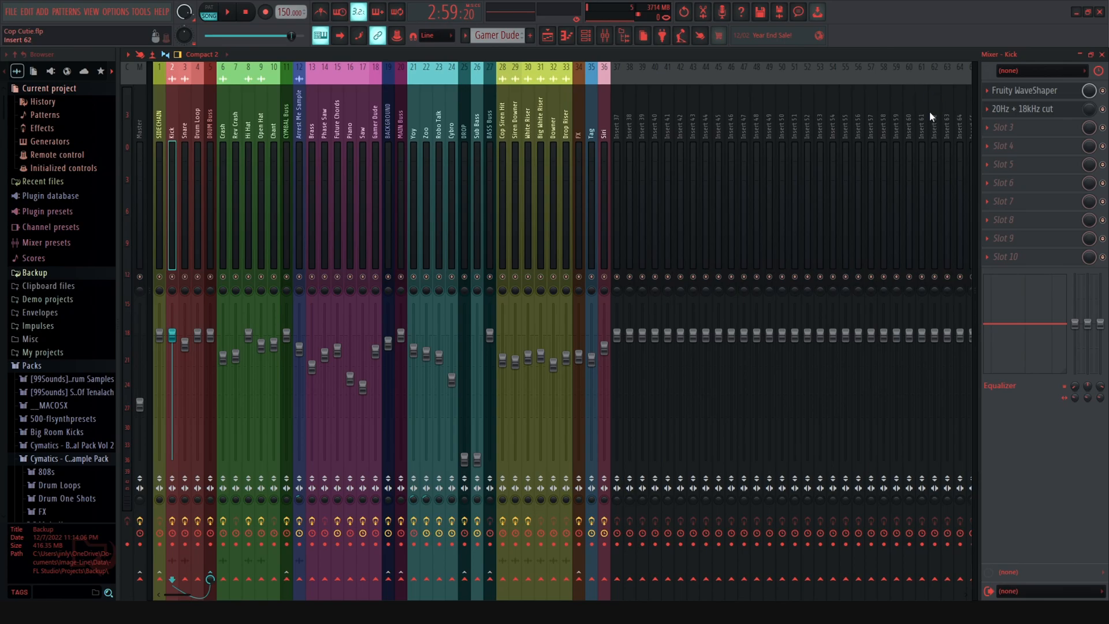
{"action": "left_click", "coordinate": [1046, 92]}
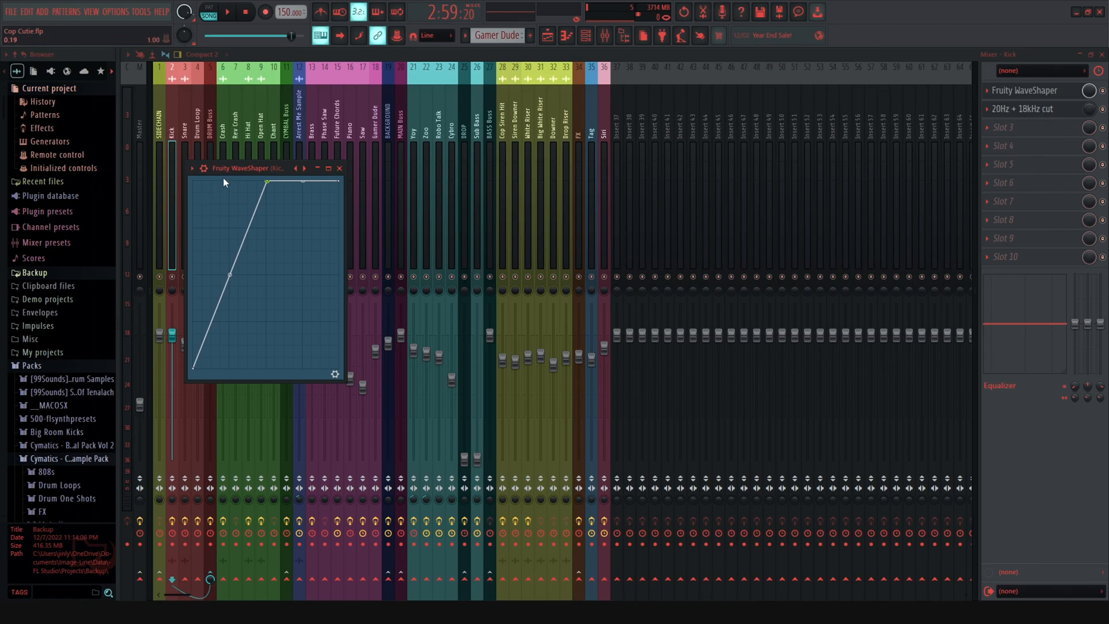
{"action": "left_click", "coordinate": [562, 53]}
{"action": "left_click", "coordinate": [1047, 112]}
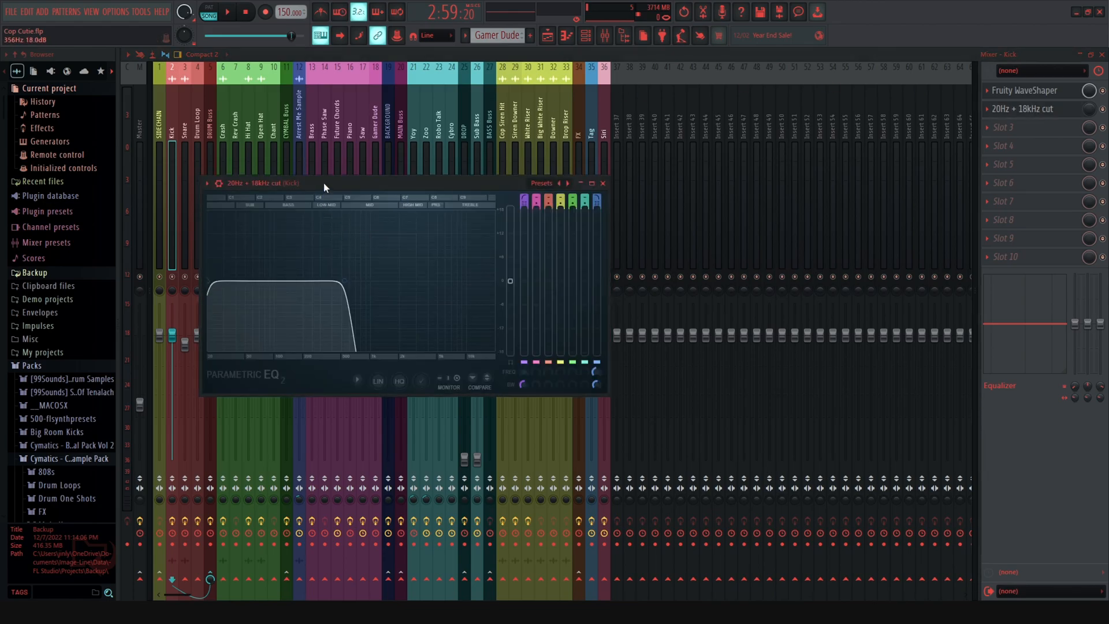
Step: Solo the Kick mixer track and play the first build-up from just before bar 17
{"action": "left_click", "coordinate": [547, 35]}
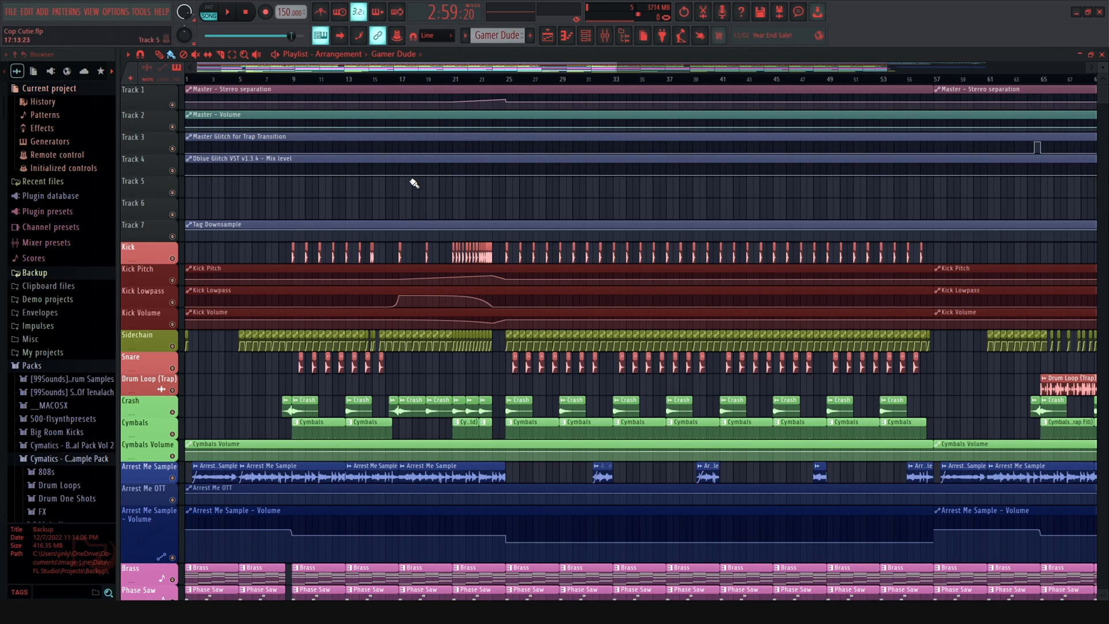
{"action": "left_click", "coordinate": [393, 79]}
{"action": "left_click", "coordinate": [605, 35]}
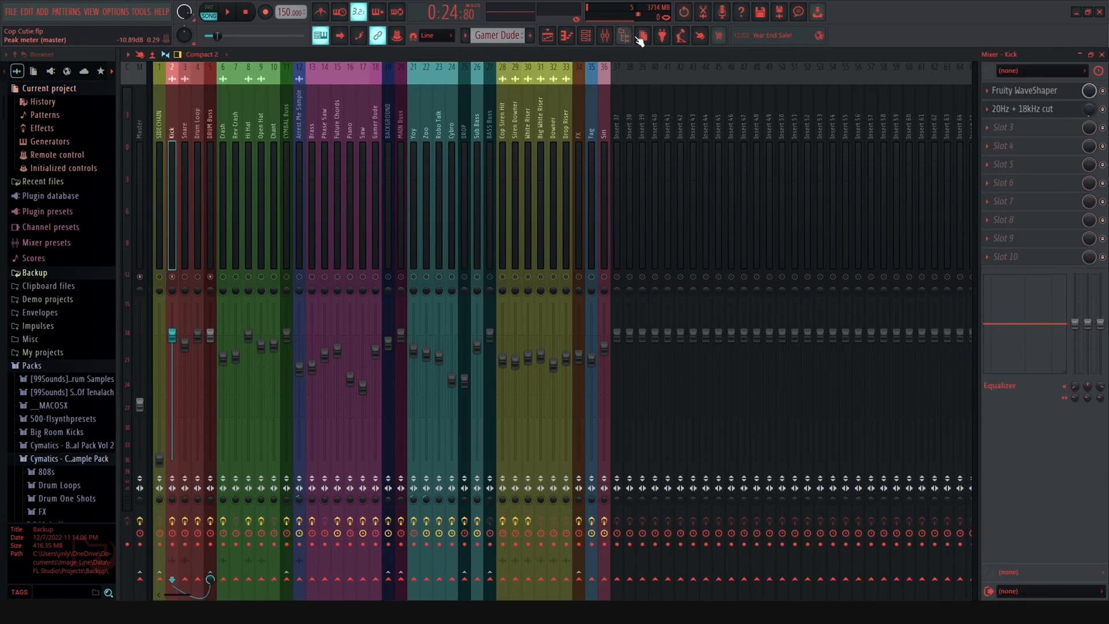
{"action": "left_click", "coordinate": [547, 35]}
{"action": "key", "text": "space"}
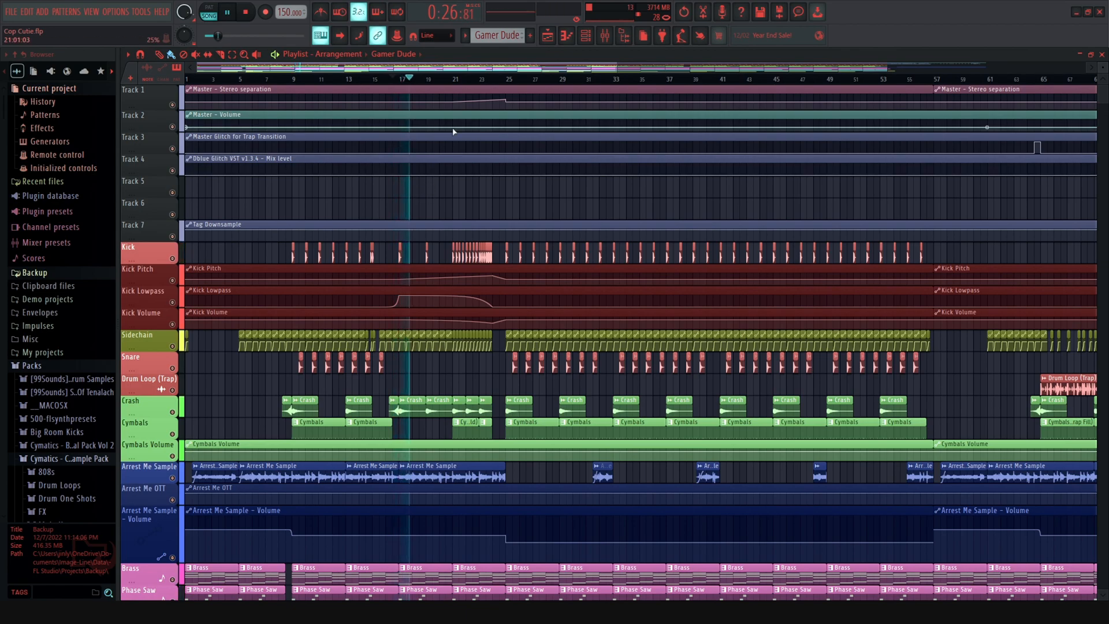
Step: Move the song position to bar 21, play the soloed kick roll, and stop playback
{"action": "key", "text": "space"}
{"action": "left_click", "coordinate": [454, 81]}
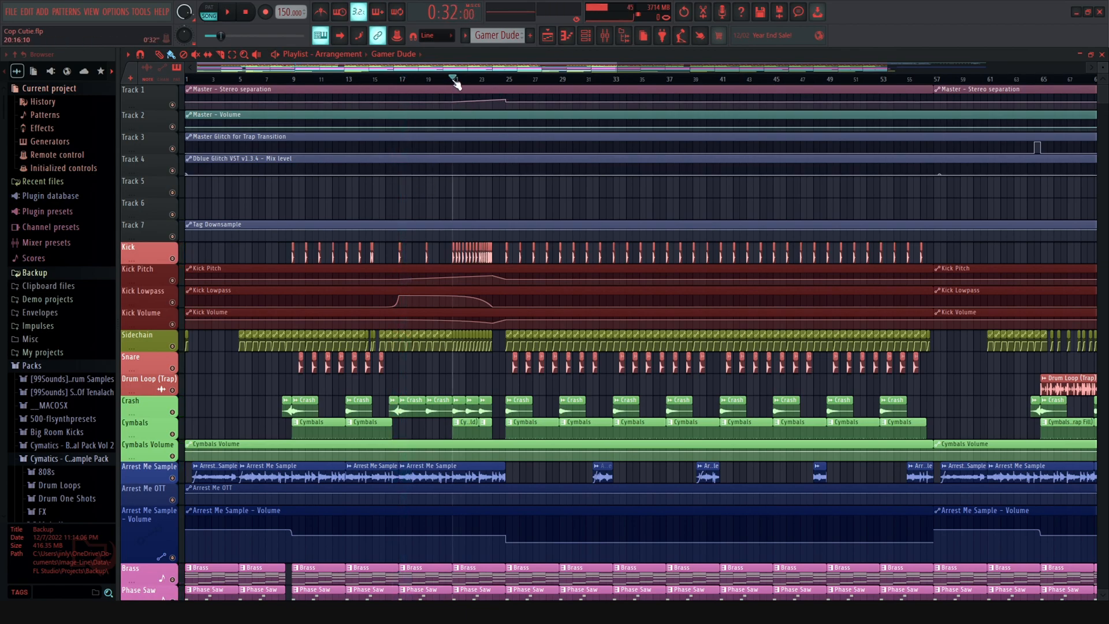
{"action": "key", "text": "space"}
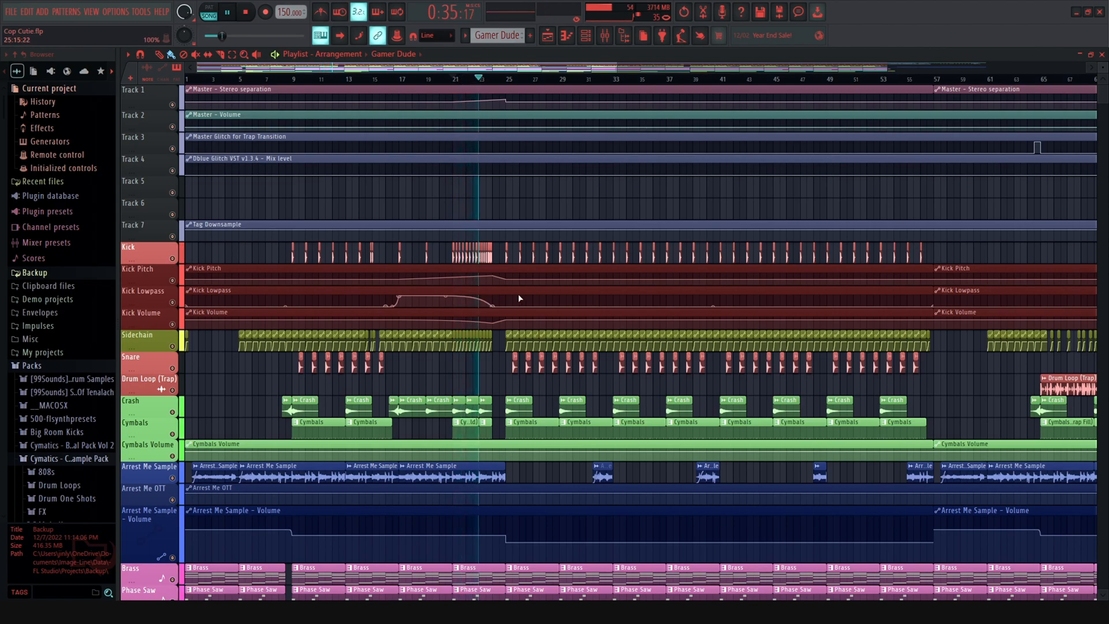
{"action": "key", "text": "space"}
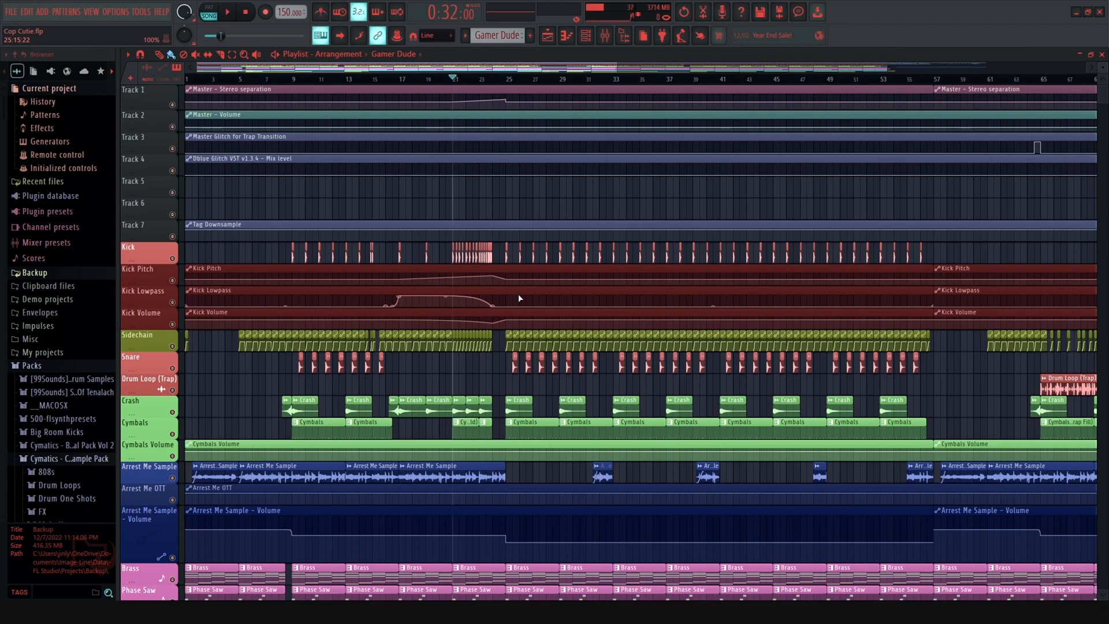
Step: Open the Kick channel's audio clip settings from the channel rack
{"action": "left_click", "coordinate": [585, 35]}
{"action": "scroll", "coordinate": [337, 234], "scroll_direction": "up", "scroll_amount": 5}
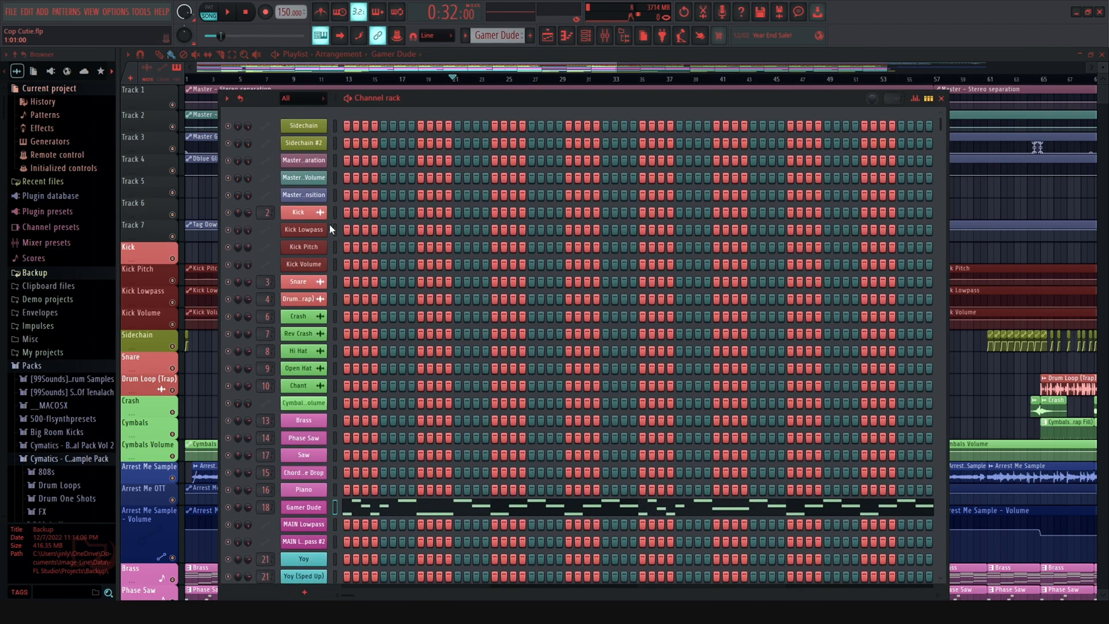
{"action": "left_click", "coordinate": [306, 212]}
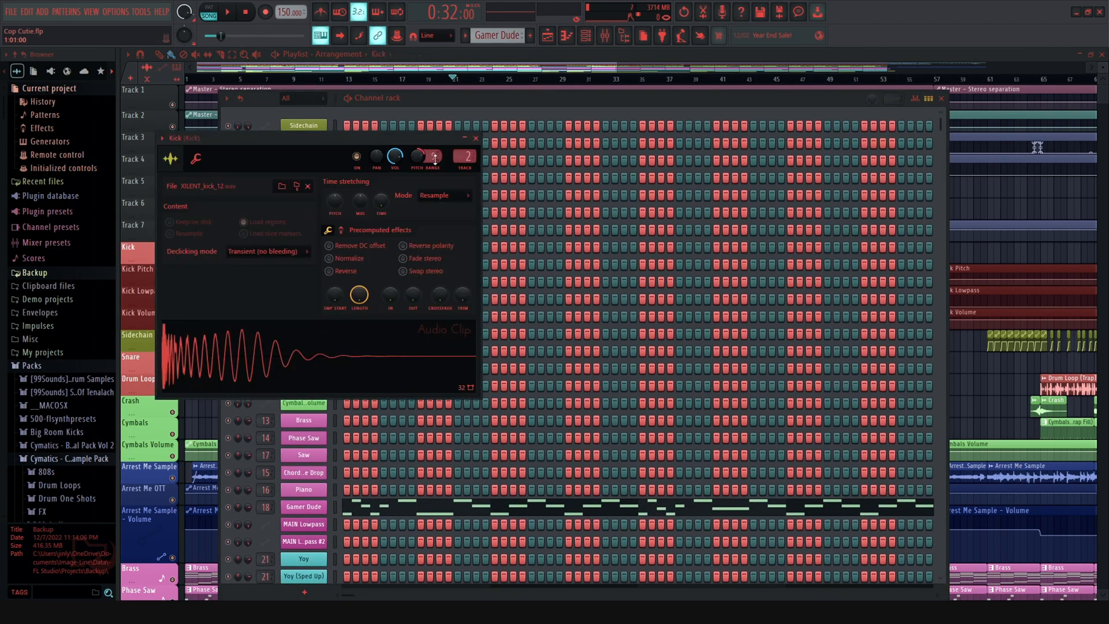
Step: Enlarge the Kick Pitch automation track in the playlist, inspect its pitch rise from bar 17, and shrink the track back
{"action": "left_click", "coordinate": [547, 35]}
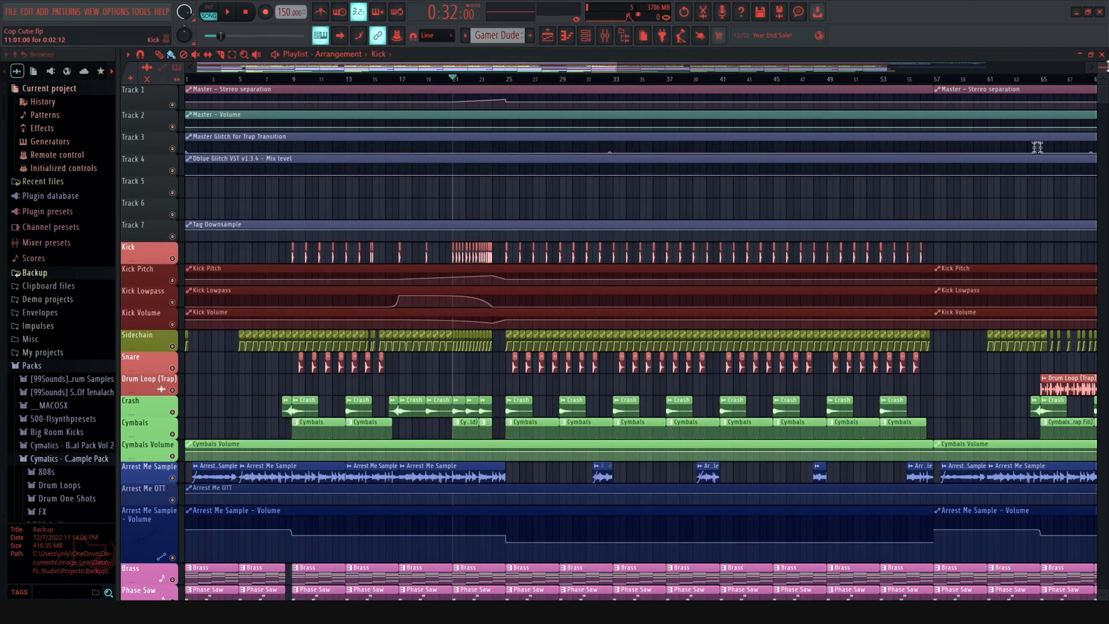
{"action": "left_click_drag", "start_coordinate": [1107, 67], "coordinate": [1108, 62]}
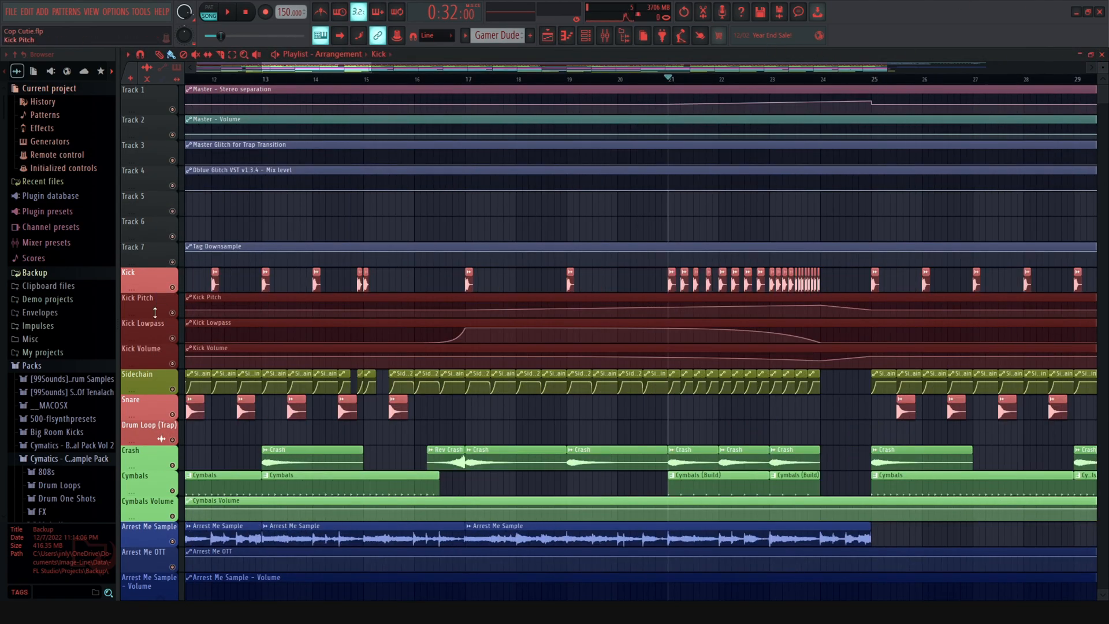
{"action": "left_click_drag", "start_coordinate": [156, 312], "coordinate": [161, 470]}
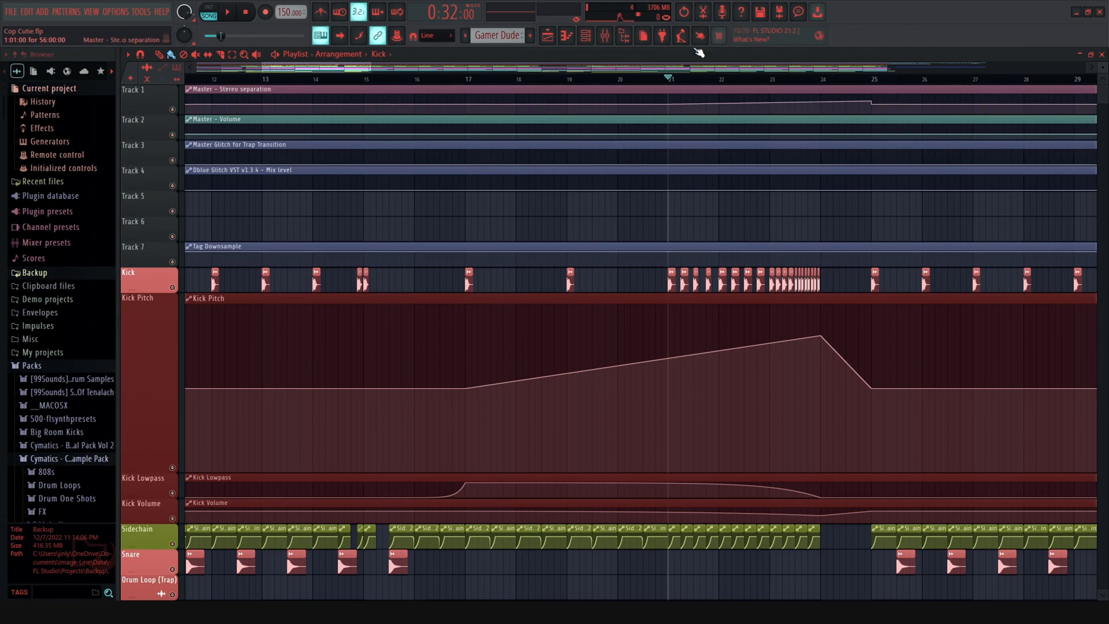
{"action": "left_click_drag", "start_coordinate": [376, 66], "coordinate": [555, 87]}
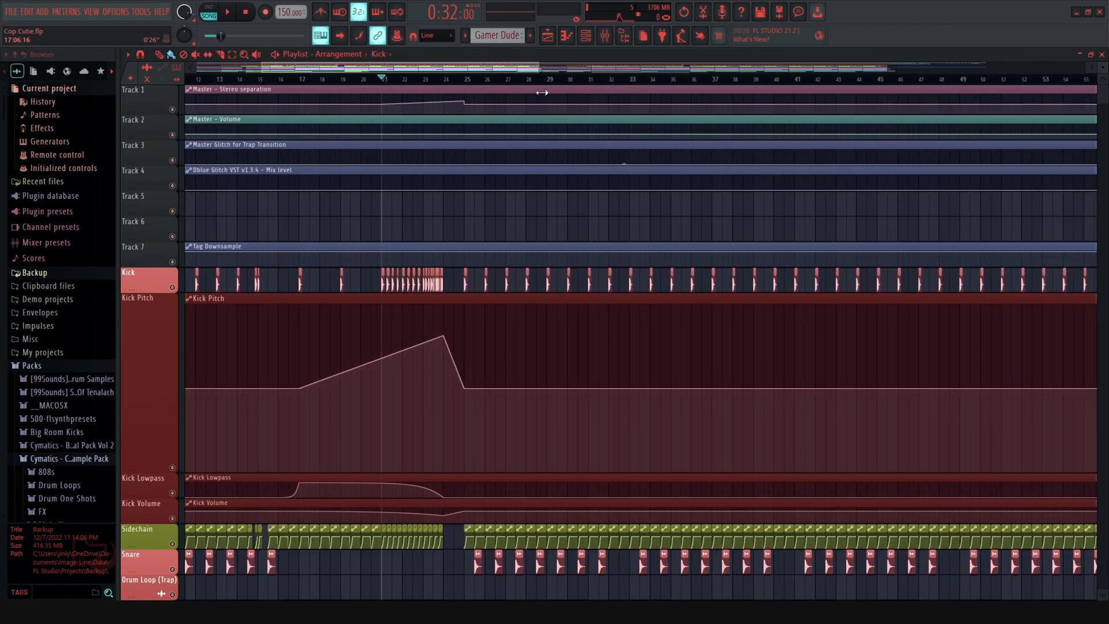
{"action": "left_click_drag", "start_coordinate": [146, 472], "coordinate": [173, 317]}
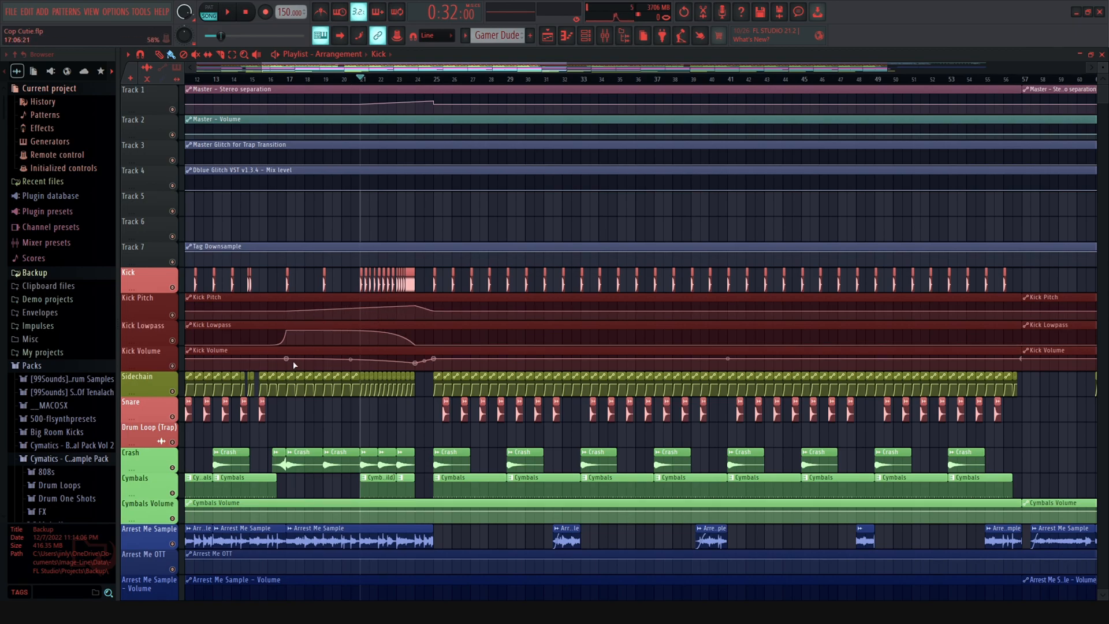
Step: Examine the Kick Lowpass and Kick Volume automation alongside the MAIN and Drop lowpass automation lower in the playlist
{"action": "scroll", "coordinate": [347, 376], "scroll_direction": "down", "scroll_amount": 6}
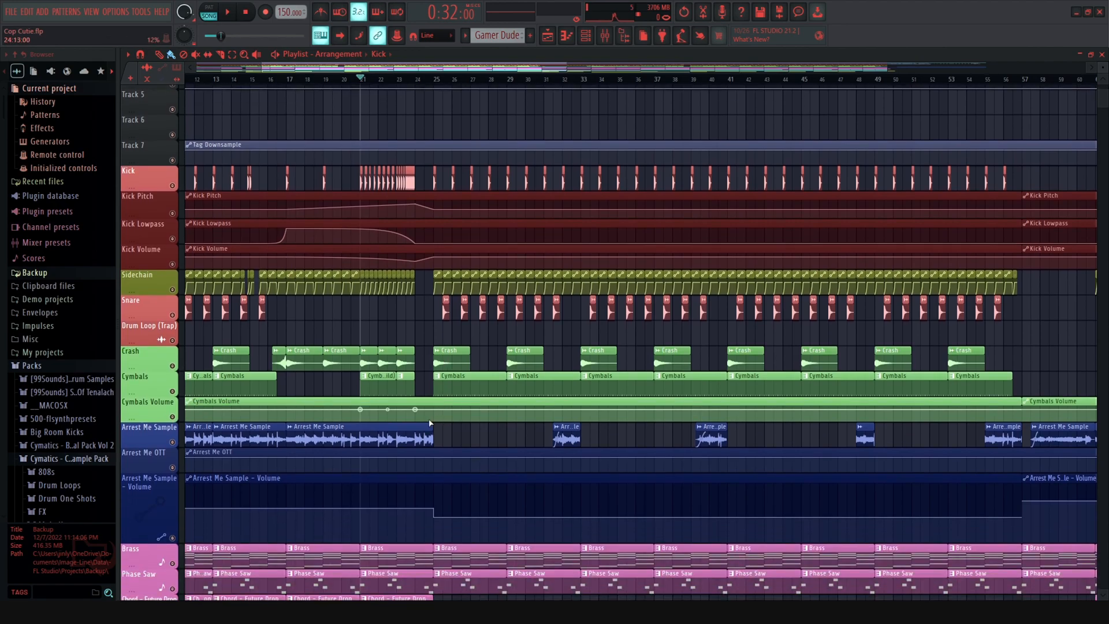
{"action": "scroll", "coordinate": [407, 323], "scroll_direction": "down", "scroll_amount": 12}
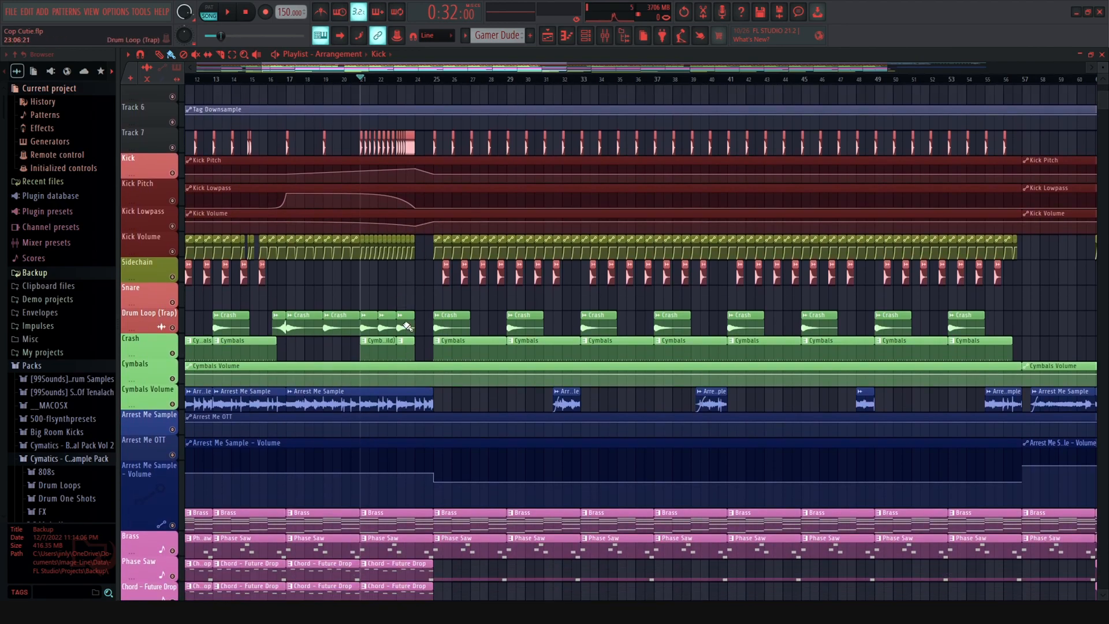
{"action": "scroll", "coordinate": [403, 336], "scroll_direction": "down", "scroll_amount": 4}
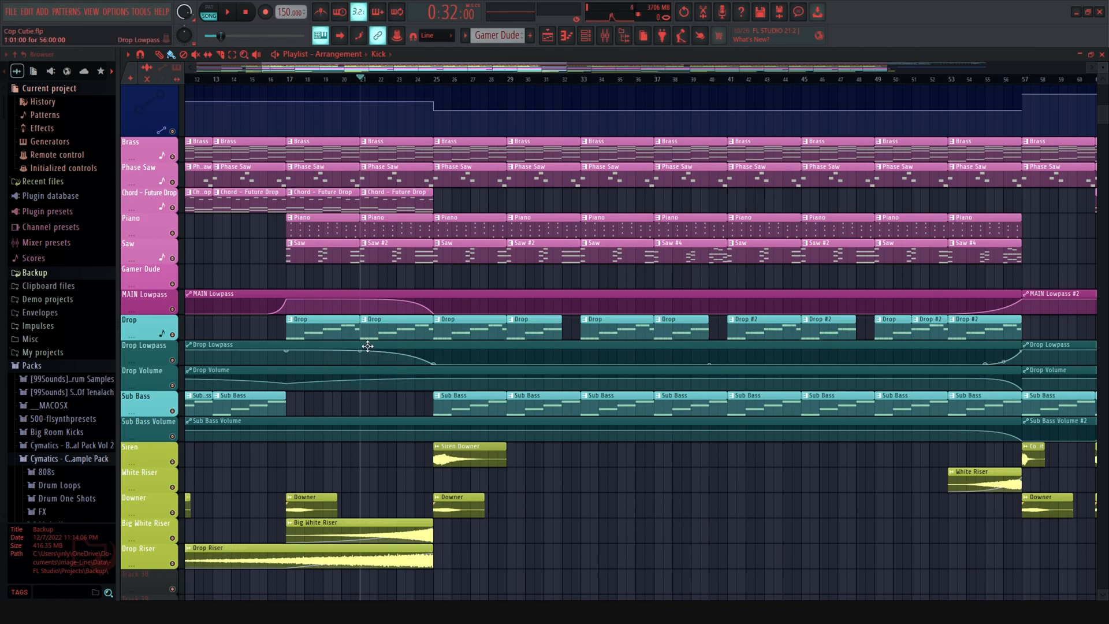
{"action": "scroll", "coordinate": [365, 346], "scroll_direction": "up", "scroll_amount": 14}
{"action": "scroll", "coordinate": [363, 358], "scroll_direction": "up", "scroll_amount": 5}
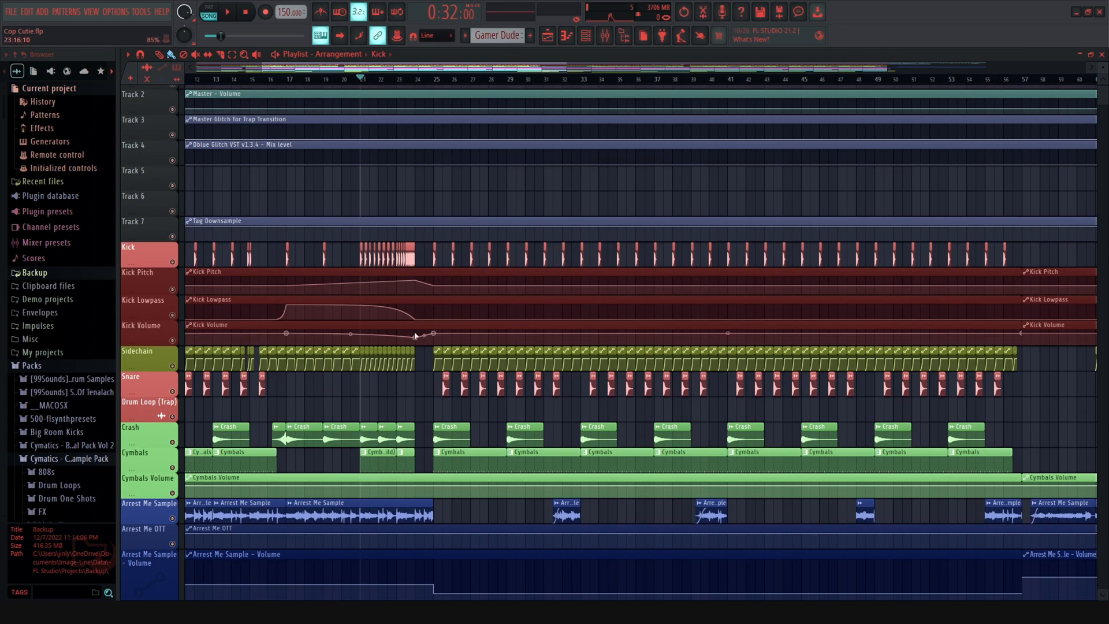
{"action": "scroll", "coordinate": [419, 466], "scroll_direction": "down", "scroll_amount": 10}
{"action": "scroll", "coordinate": [419, 466], "scroll_direction": "down", "scroll_amount": 6}
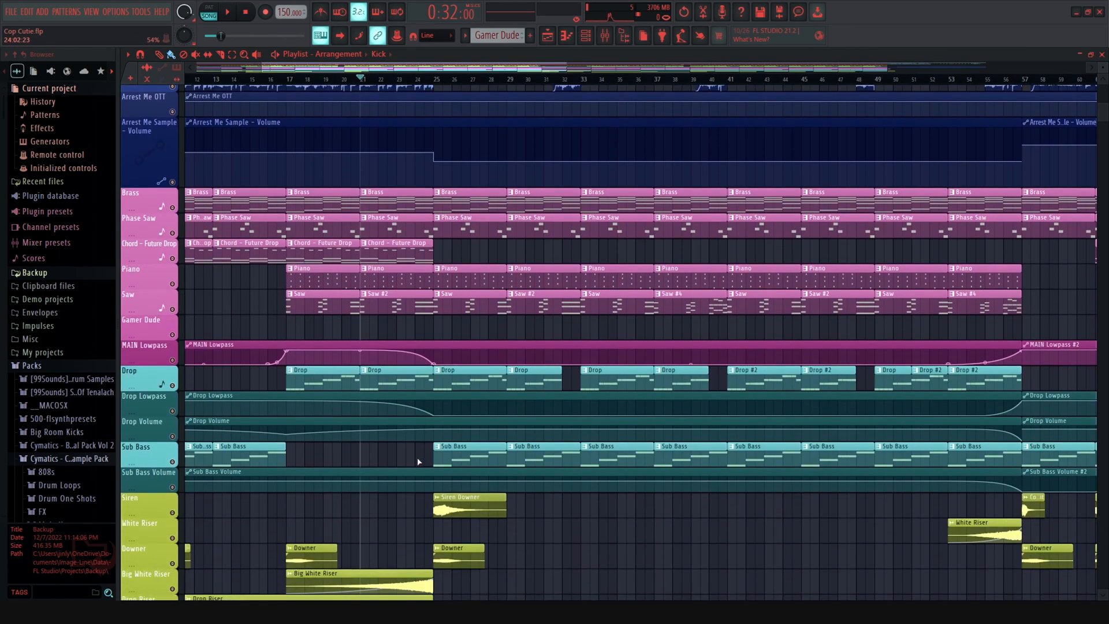
{"action": "scroll", "coordinate": [426, 448], "scroll_direction": "up", "scroll_amount": 14}
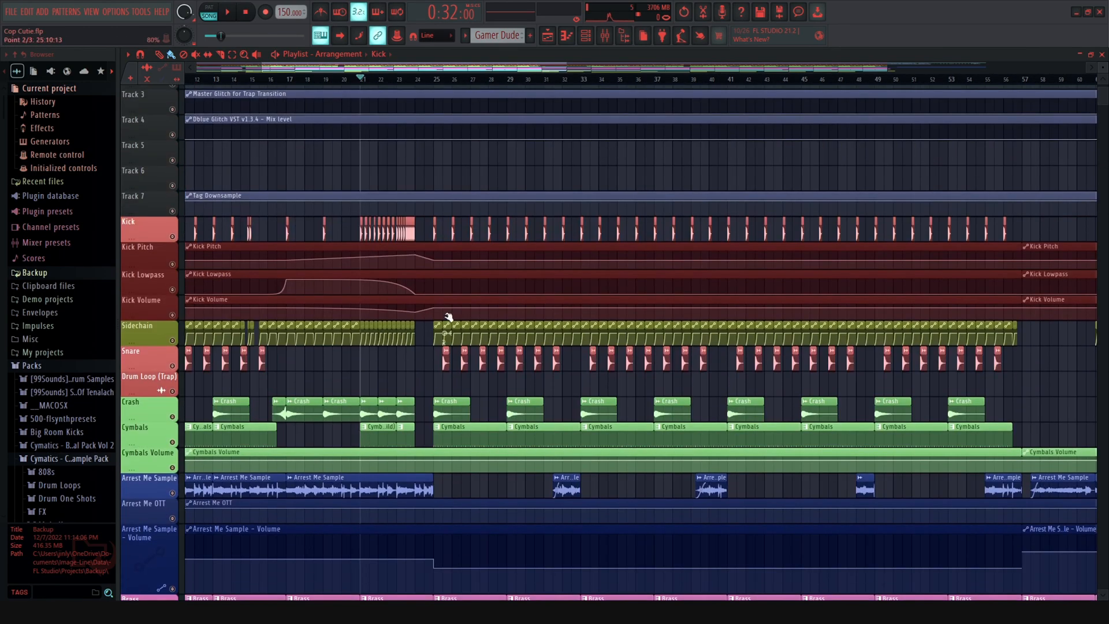
Step: Inspect the Snare mixer track's Fruity WaveShaper and look over the snare clips in the playlist
{"action": "left_click", "coordinate": [605, 36]}
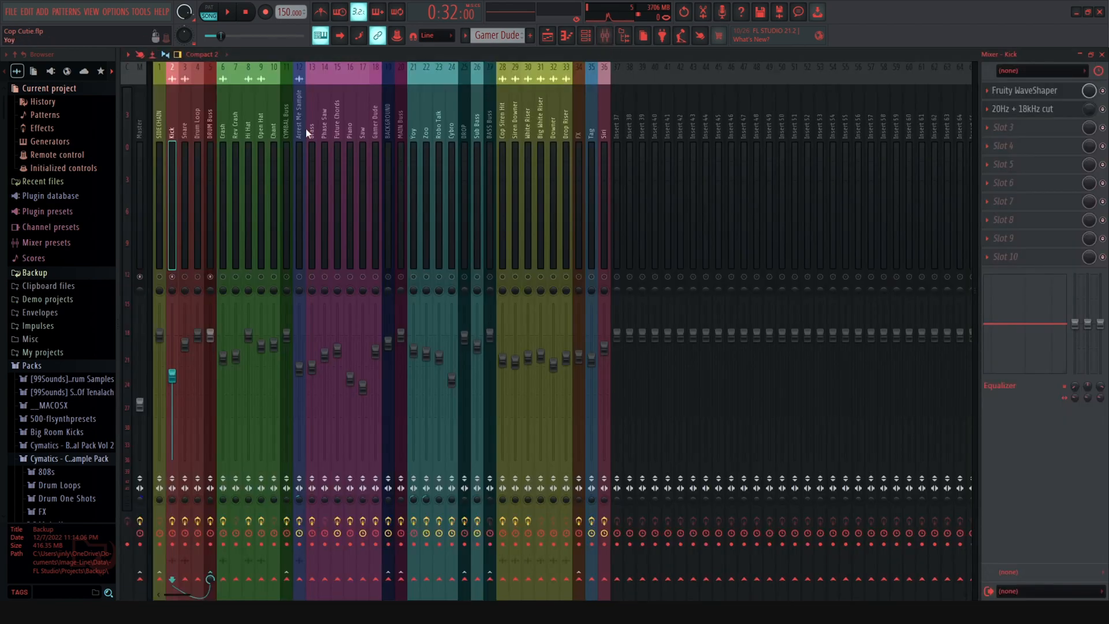
{"action": "left_click", "coordinate": [187, 115]}
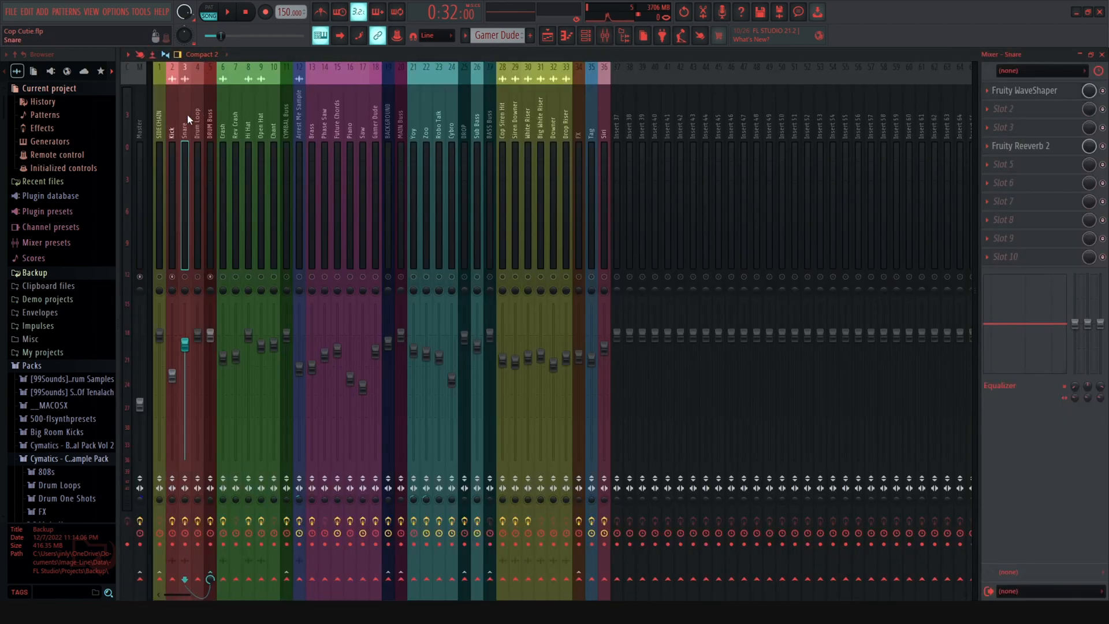
{"action": "left_click", "coordinate": [1049, 91]}
{"action": "left_click", "coordinate": [1049, 91]}
{"action": "left_click", "coordinate": [548, 35]}
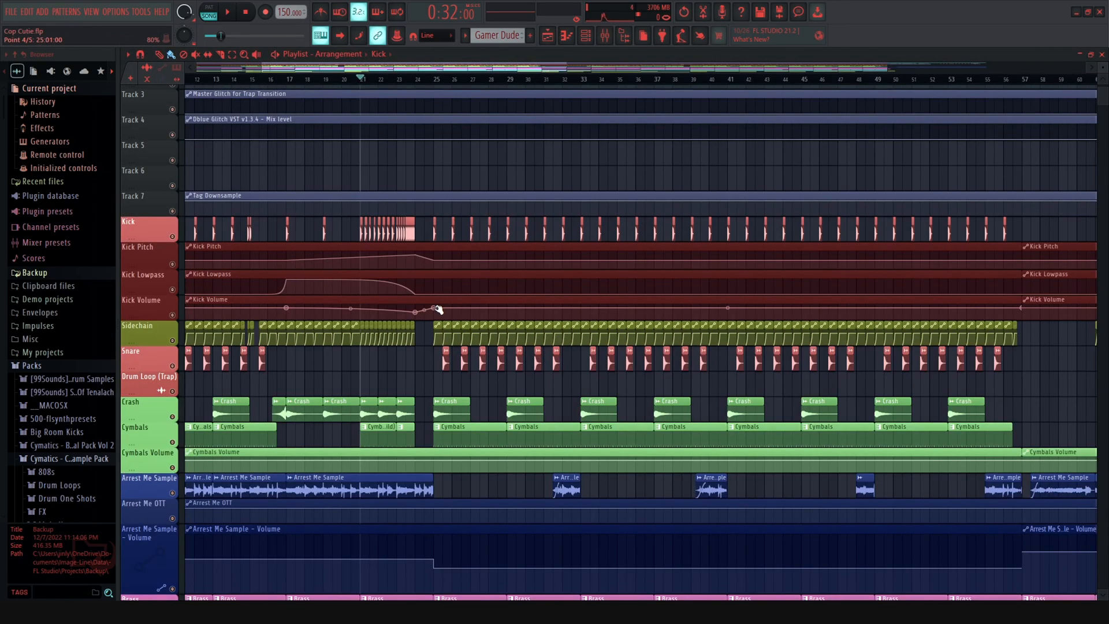
{"action": "scroll", "coordinate": [437, 309], "scroll_direction": "down", "scroll_amount": 1}
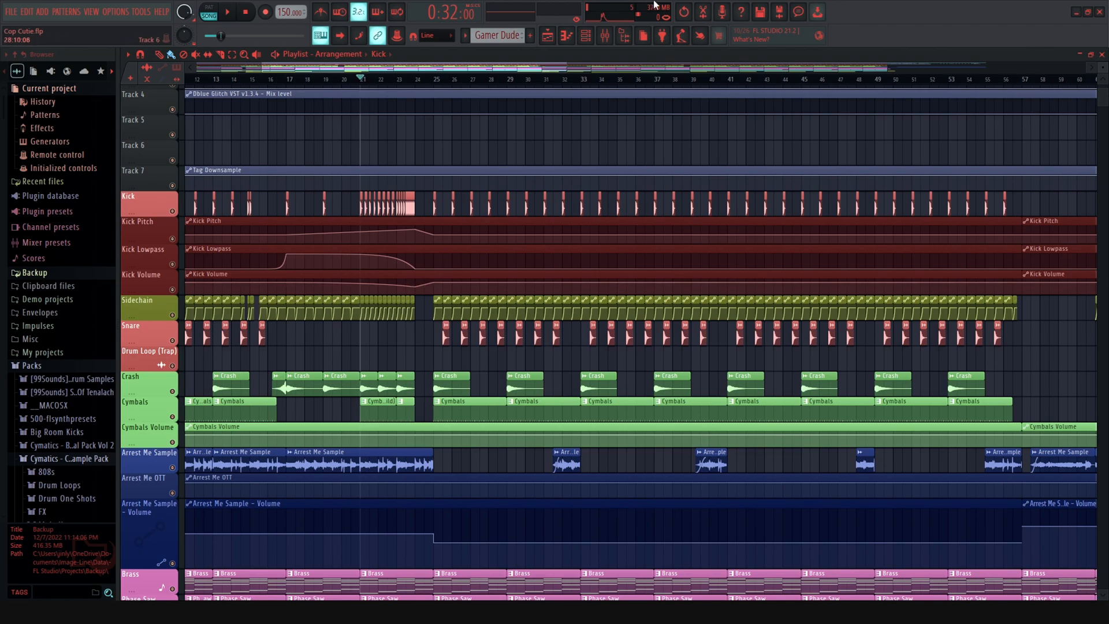
Step: Inspect the Effector plugin's lo-fi settings on the Drum Loop mixer track
{"action": "left_click", "coordinate": [604, 35]}
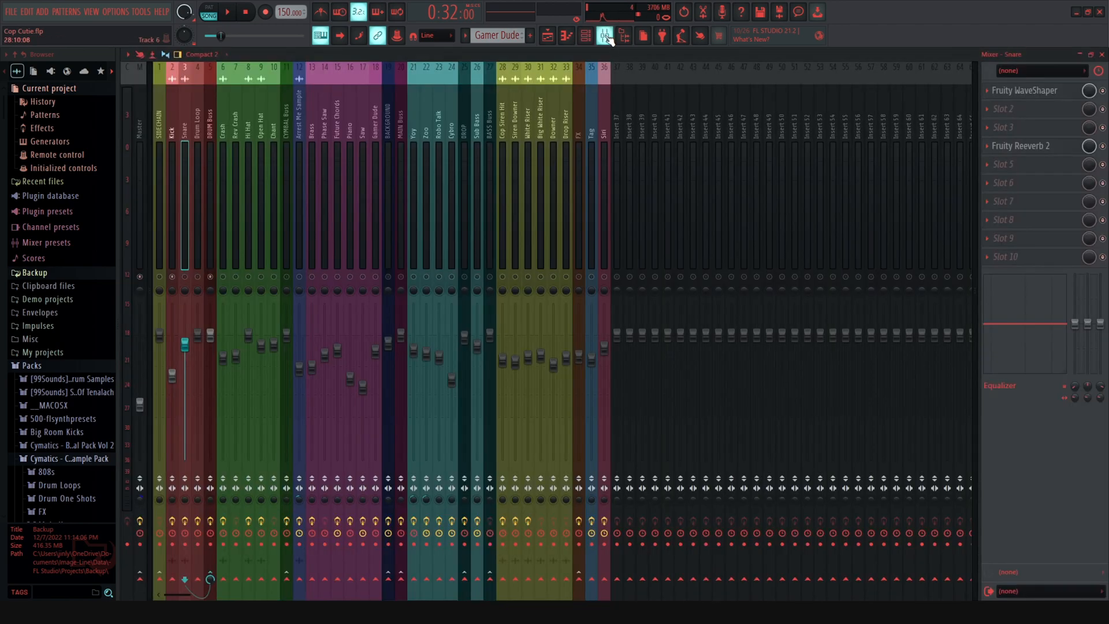
{"action": "left_click", "coordinate": [199, 128]}
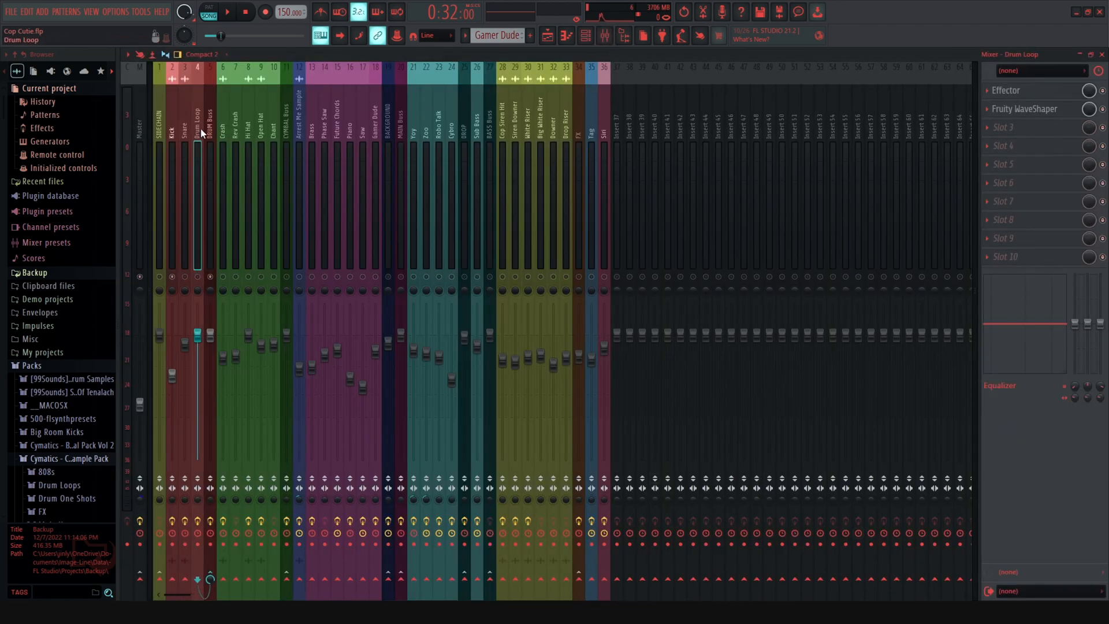
{"action": "left_click", "coordinate": [1026, 92]}
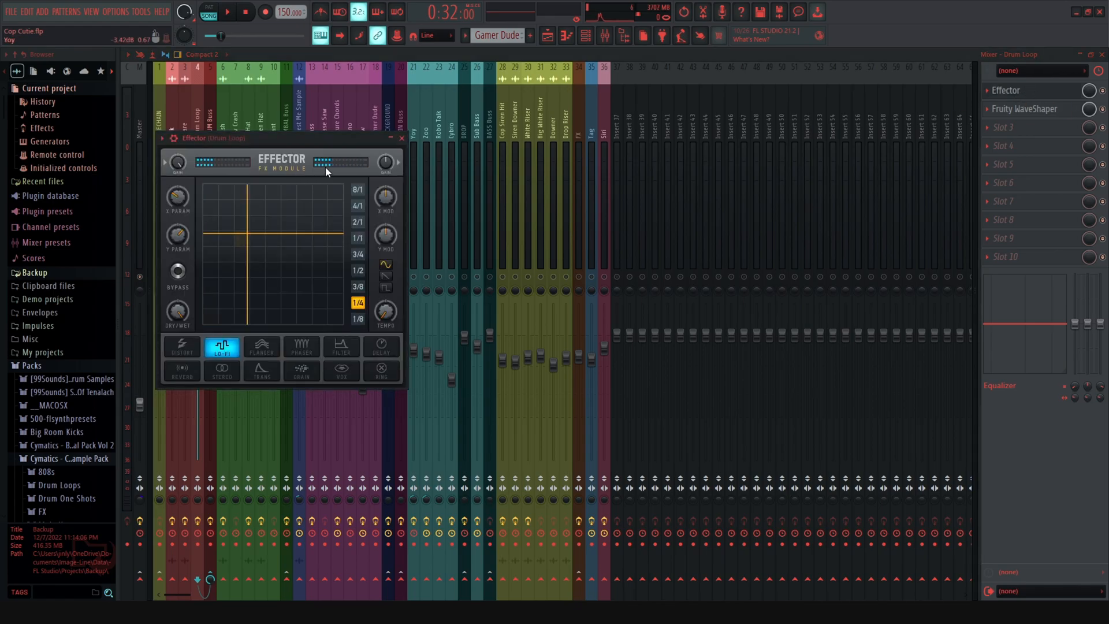
Step: Move the song position to bar 65, where the Drum Loop (Trap) clip begins, and return to the mixer
{"action": "left_click", "coordinate": [547, 35]}
{"action": "left_click_drag", "start_coordinate": [428, 70], "coordinate": [672, 71]}
{"action": "left_click", "coordinate": [448, 80]}
{"action": "left_click", "coordinate": [613, 36]}
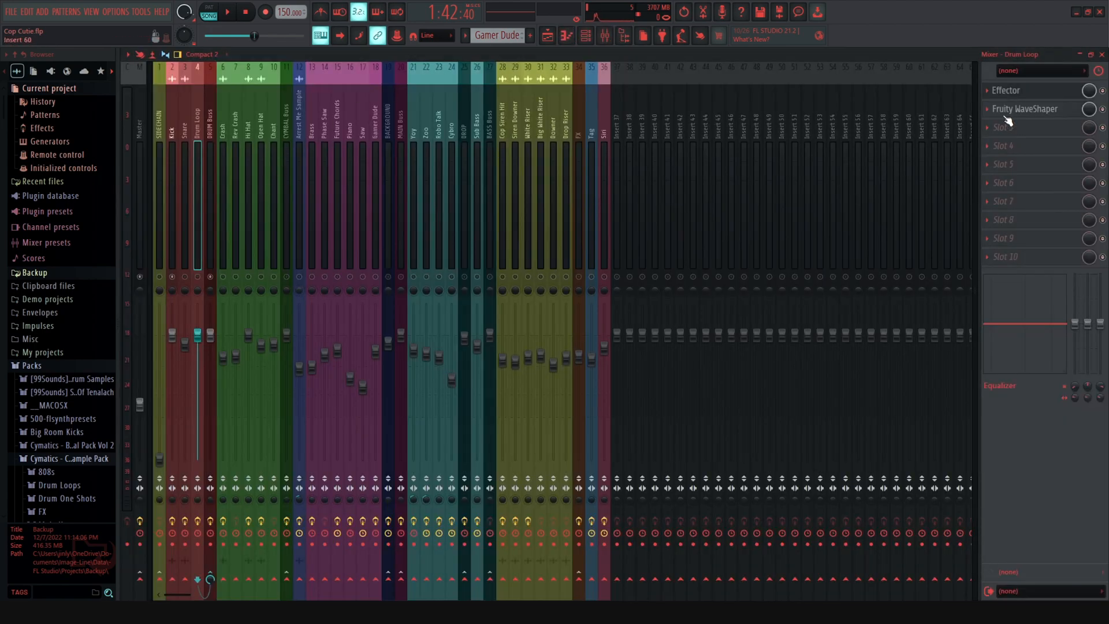
Step: Recheck the Drum Loop's Effector and play the loop from bar 65 three times to audition the effect
{"action": "left_click", "coordinate": [1023, 92]}
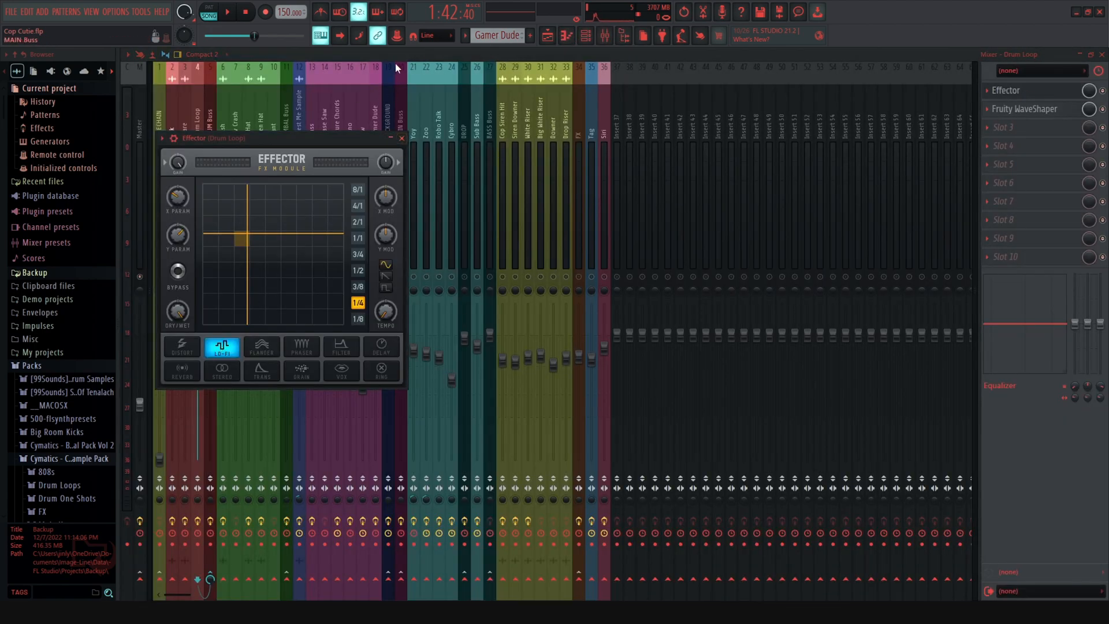
{"action": "left_click", "coordinate": [402, 138]}
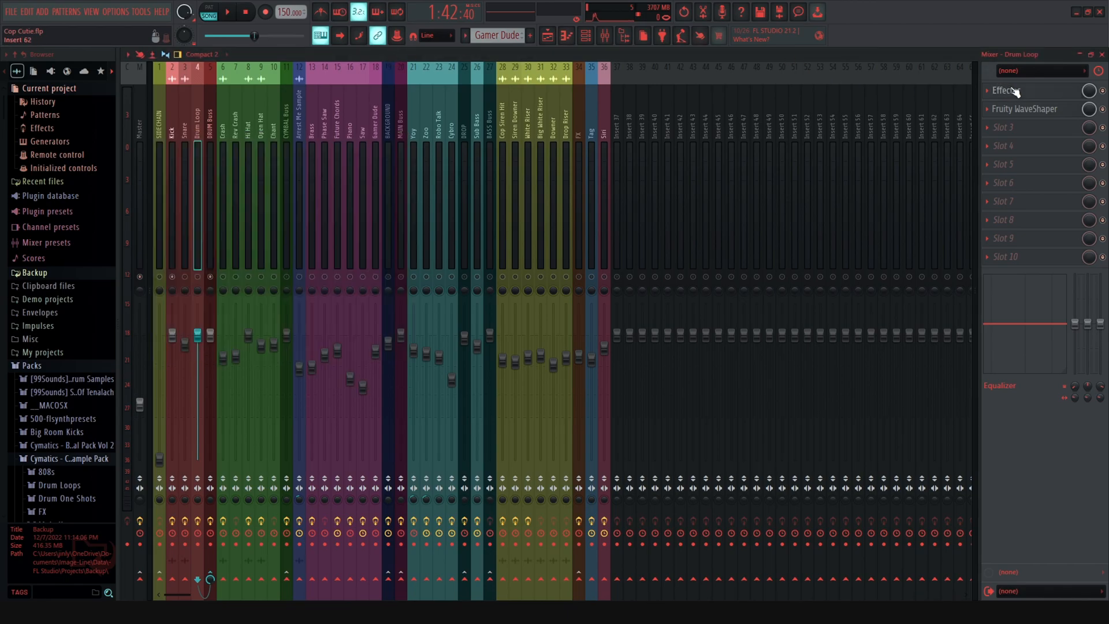
{"action": "left_click", "coordinate": [1015, 90]}
{"action": "left_click", "coordinate": [420, 55]}
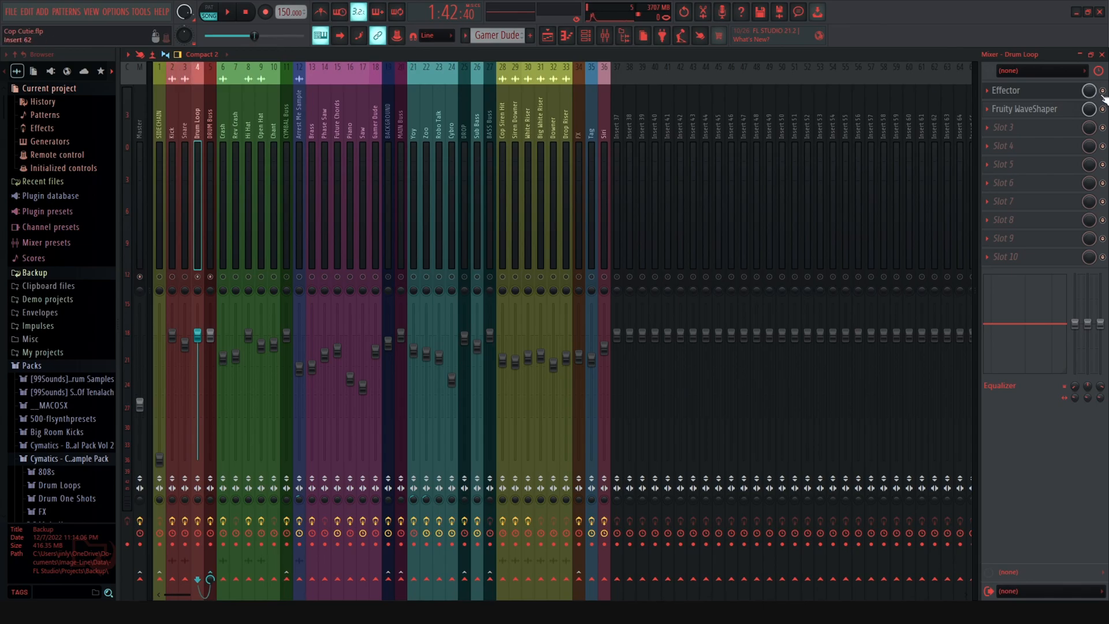
{"action": "key", "text": "space"}
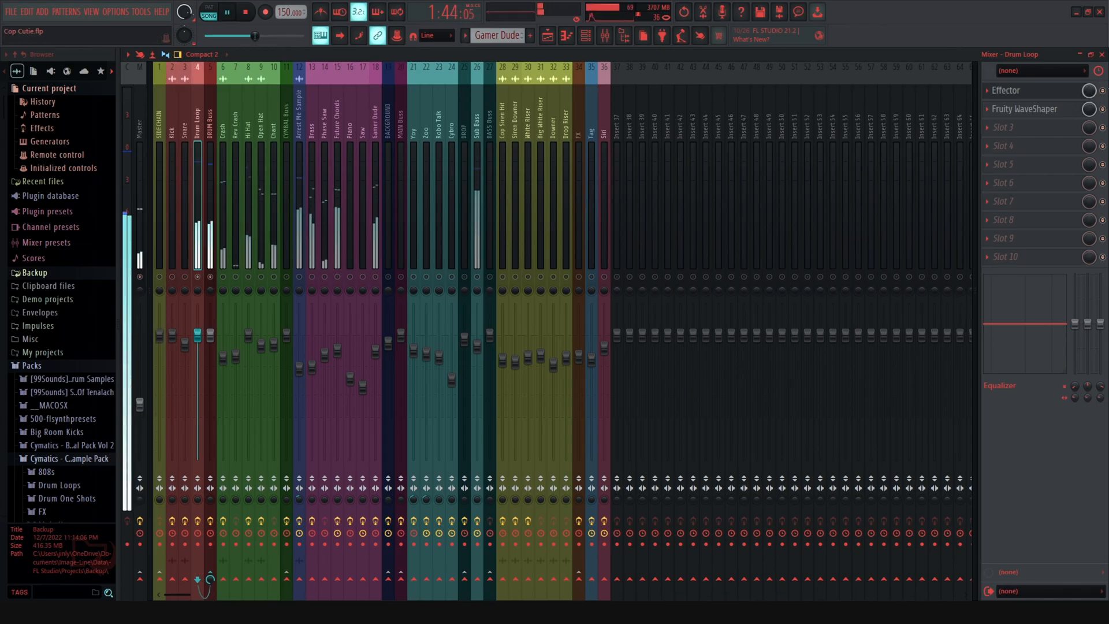
{"action": "key", "text": "space"}
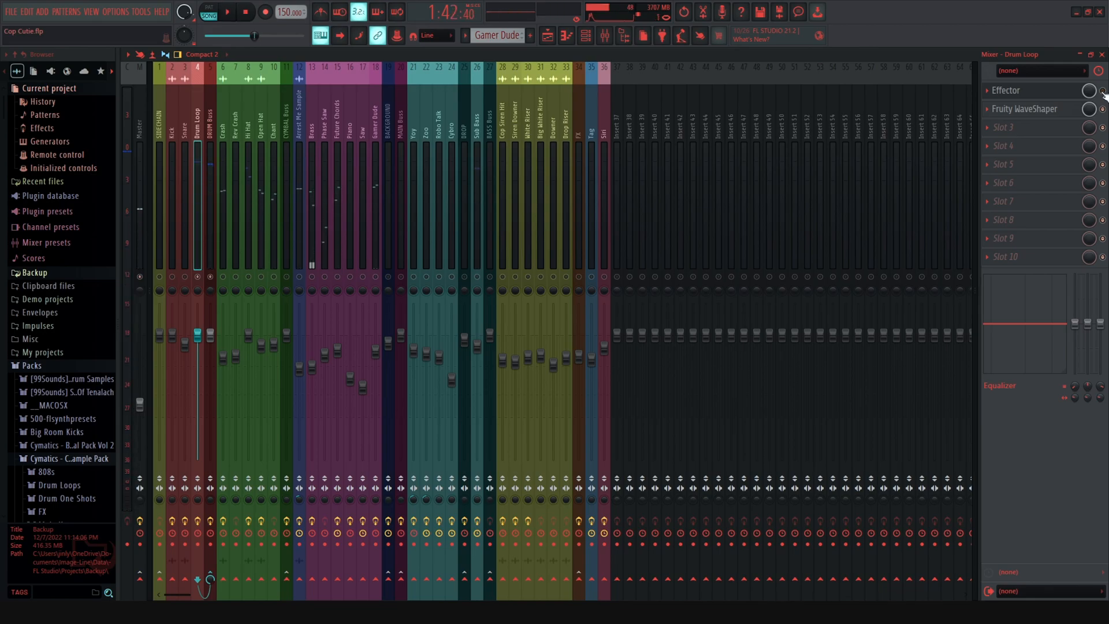
{"action": "key", "text": "space"}
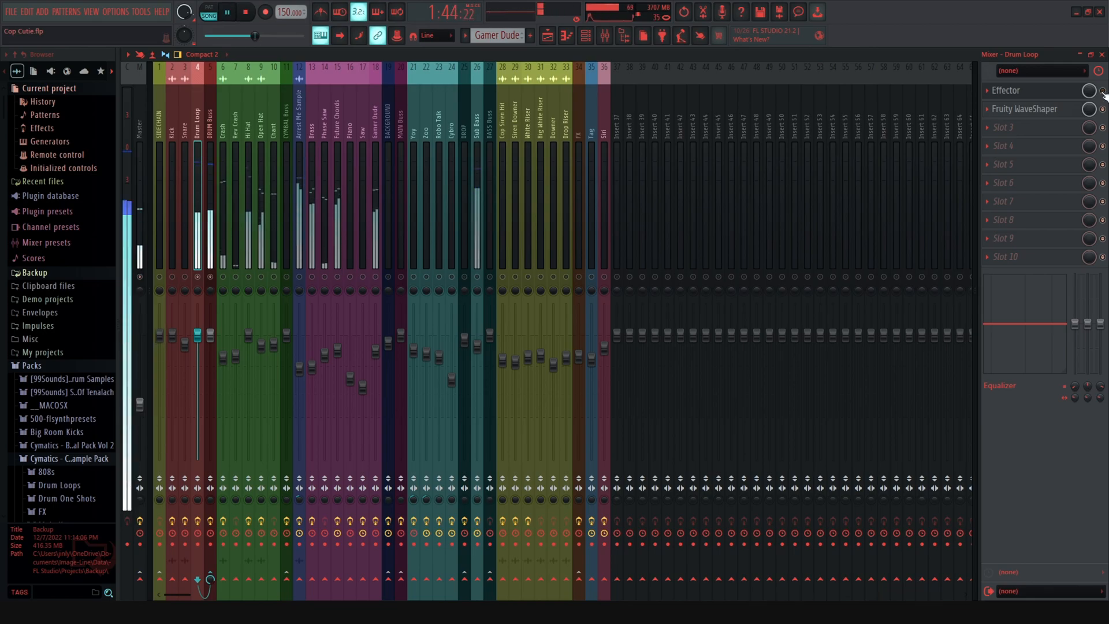
{"action": "key", "text": "space"}
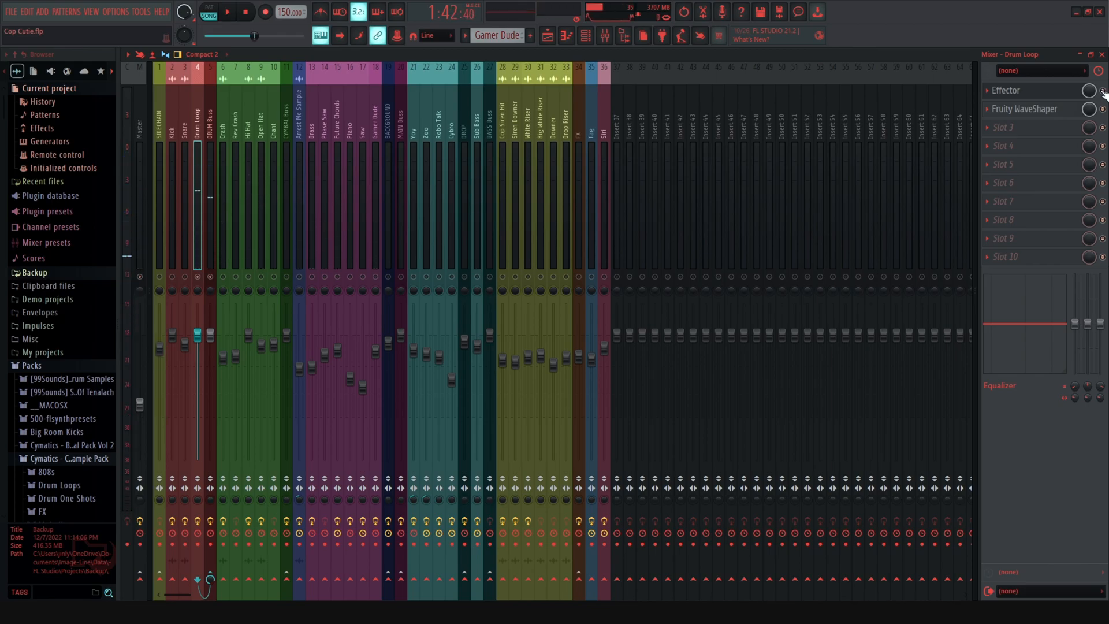
{"action": "key", "text": "space"}
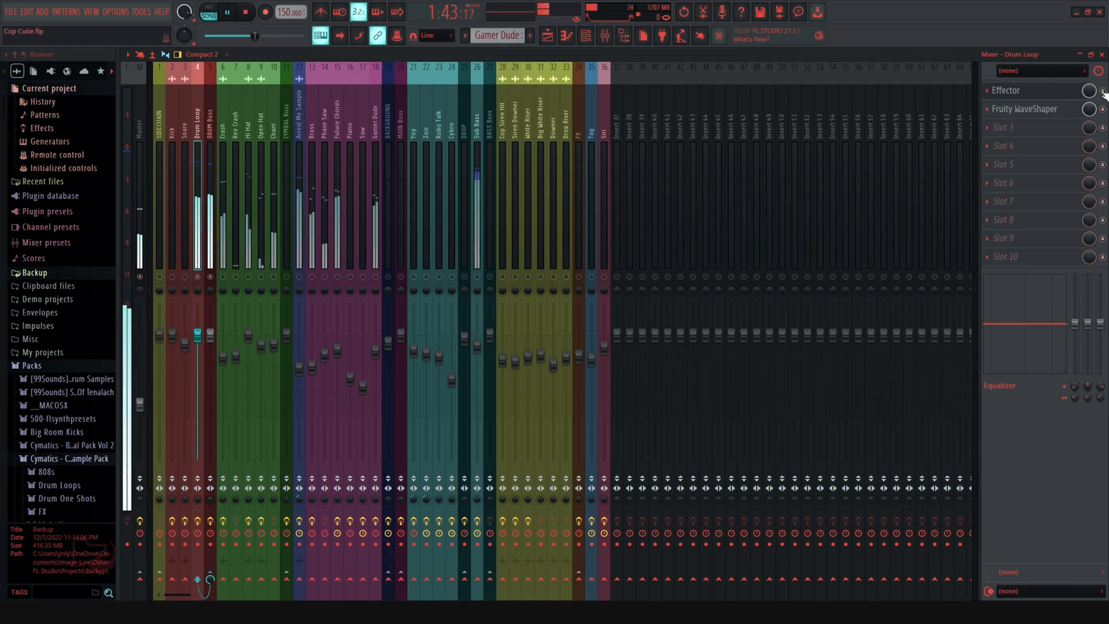
{"action": "key", "text": "space"}
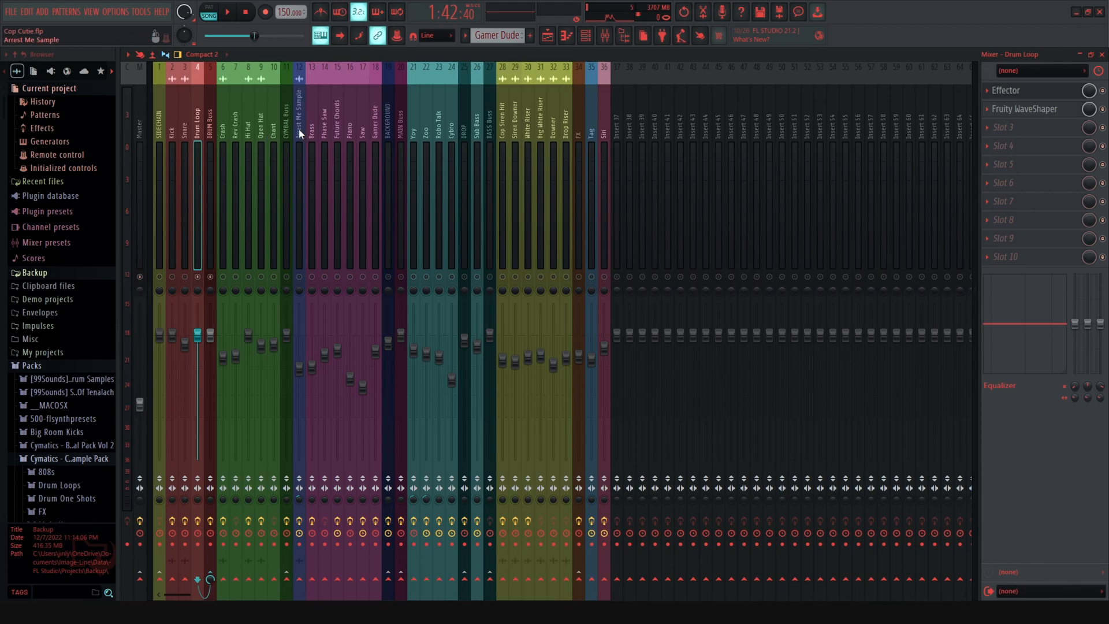
Step: Inspect the Sausage Fattener's fatness and color settings on the Crash mixer track, and close the plugin
{"action": "left_click", "coordinate": [225, 134]}
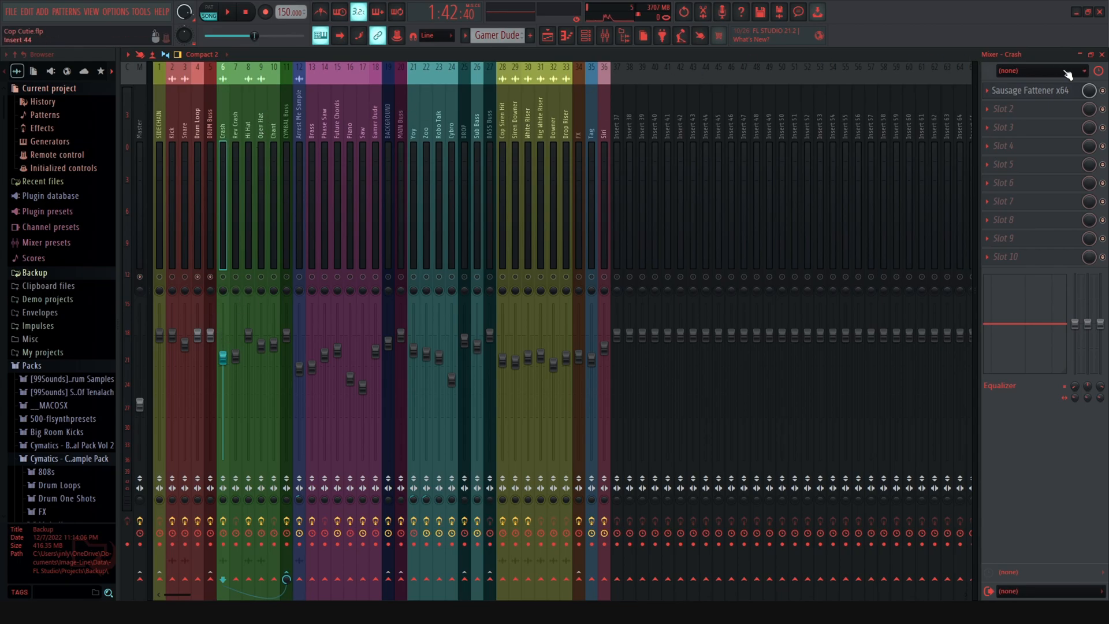
{"action": "left_click", "coordinate": [1038, 93]}
{"action": "left_click", "coordinate": [1038, 92]}
{"action": "left_click", "coordinate": [1038, 92]}
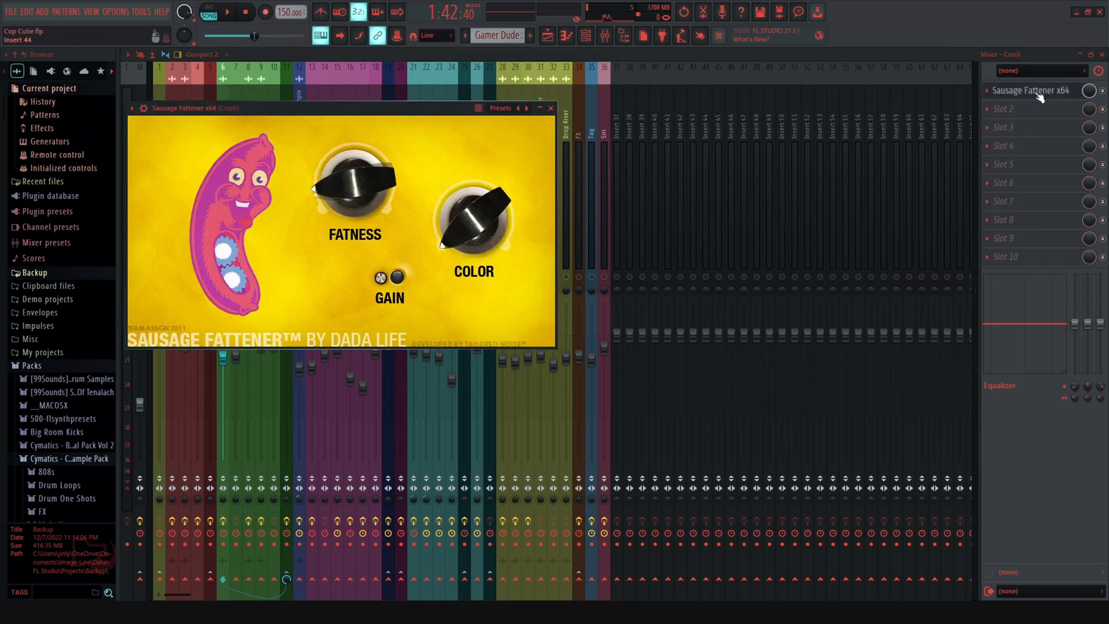
{"action": "key", "text": "Escape"}
Step: Check the Rev Crash and Hi Hat mixer tracks, inspecting the Hi Hat's Left to Right 2 panning curve and the playlist's cymbal clips
{"action": "left_click", "coordinate": [236, 134]}
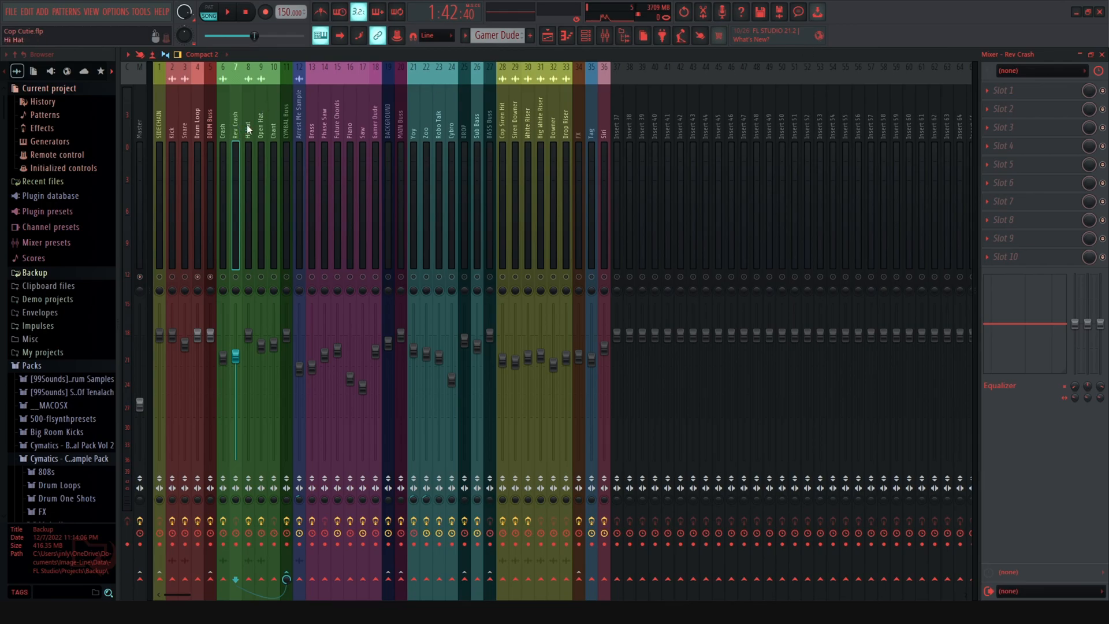
{"action": "left_click", "coordinate": [252, 113]}
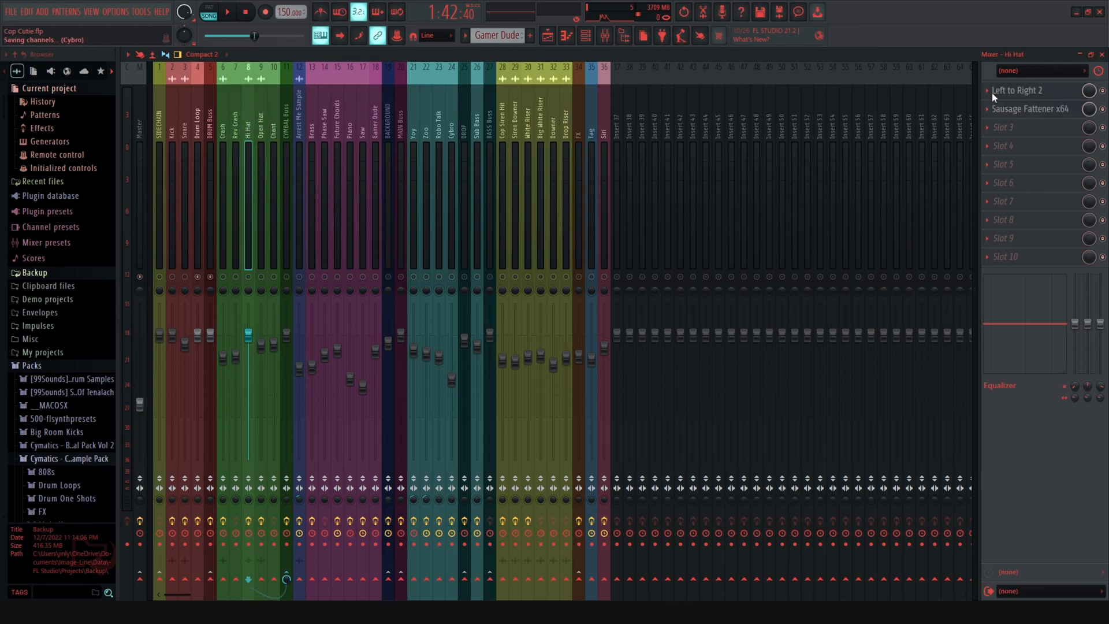
{"action": "left_click", "coordinate": [1025, 91]}
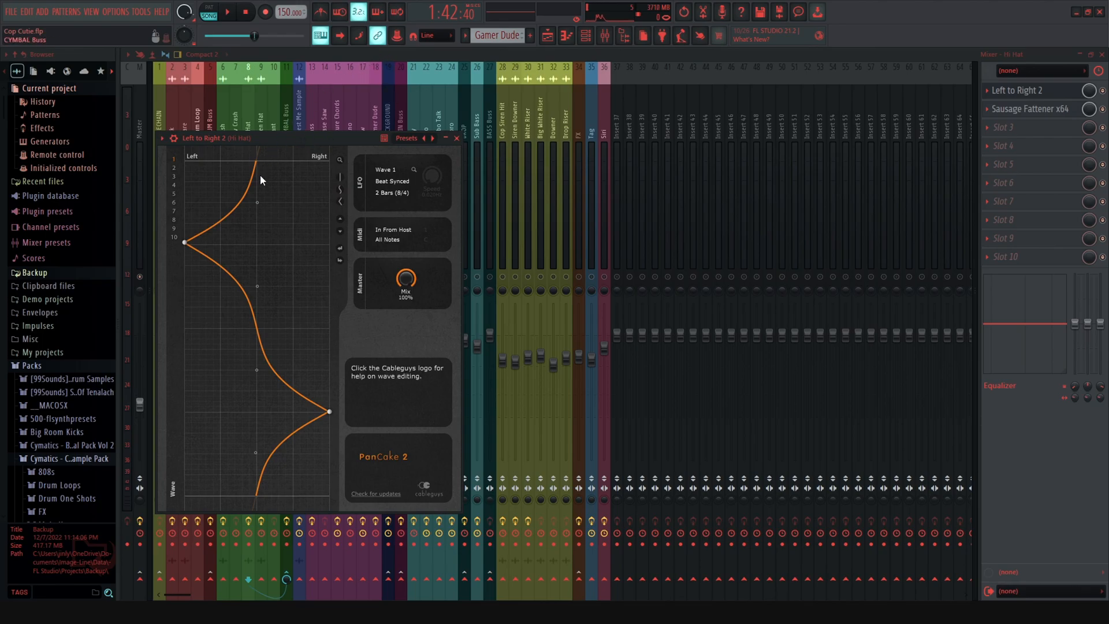
{"action": "left_click", "coordinate": [549, 36]}
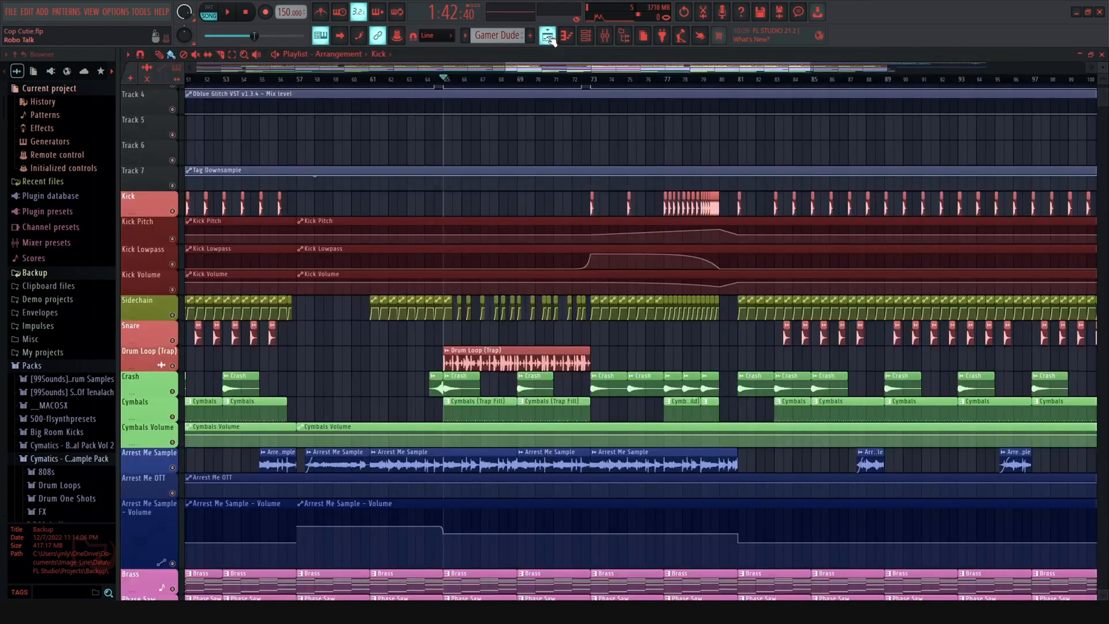
{"action": "left_click", "coordinate": [604, 36]}
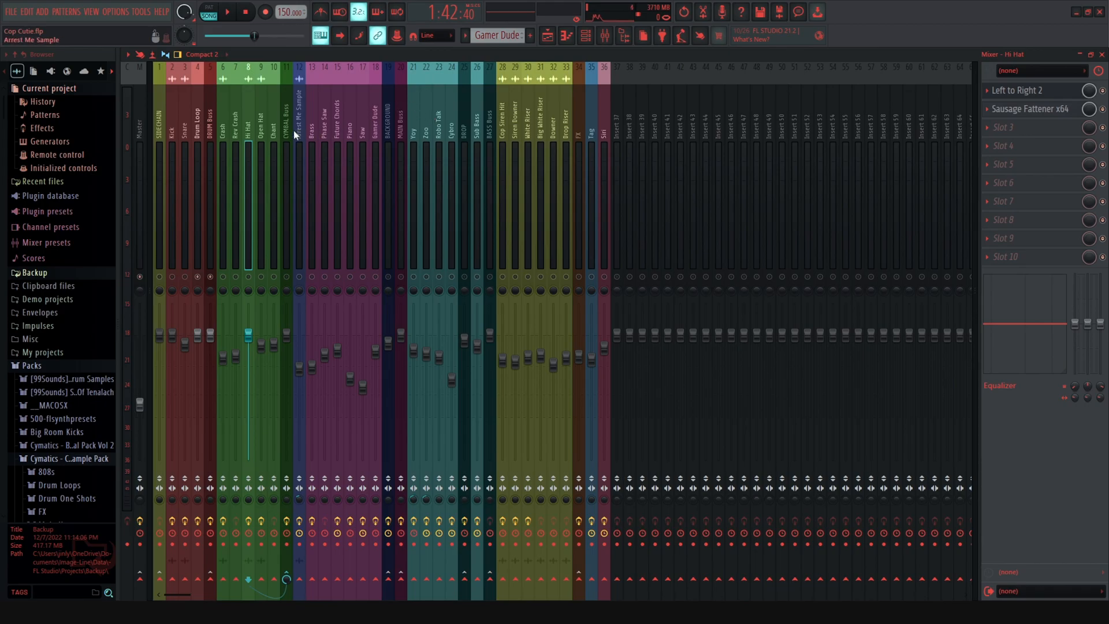
Step: Inspect the Open Hat mixer track's Sausage Fattener settings and its PanCake2 left-right panning curve, closing both plugins
{"action": "left_click", "coordinate": [262, 130]}
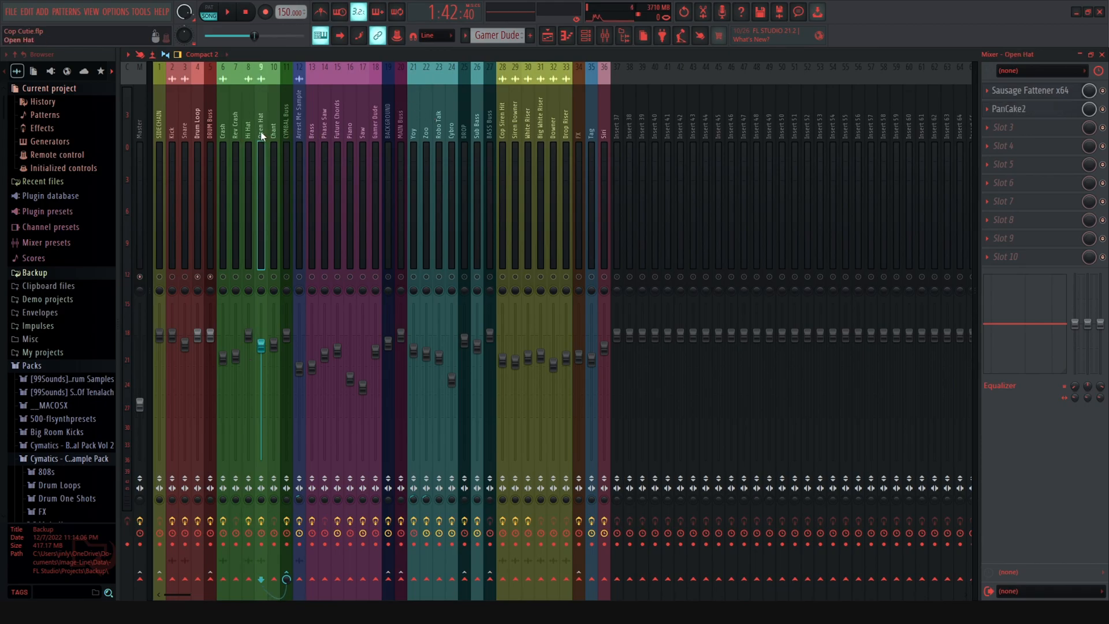
{"action": "left_click", "coordinate": [1045, 96]}
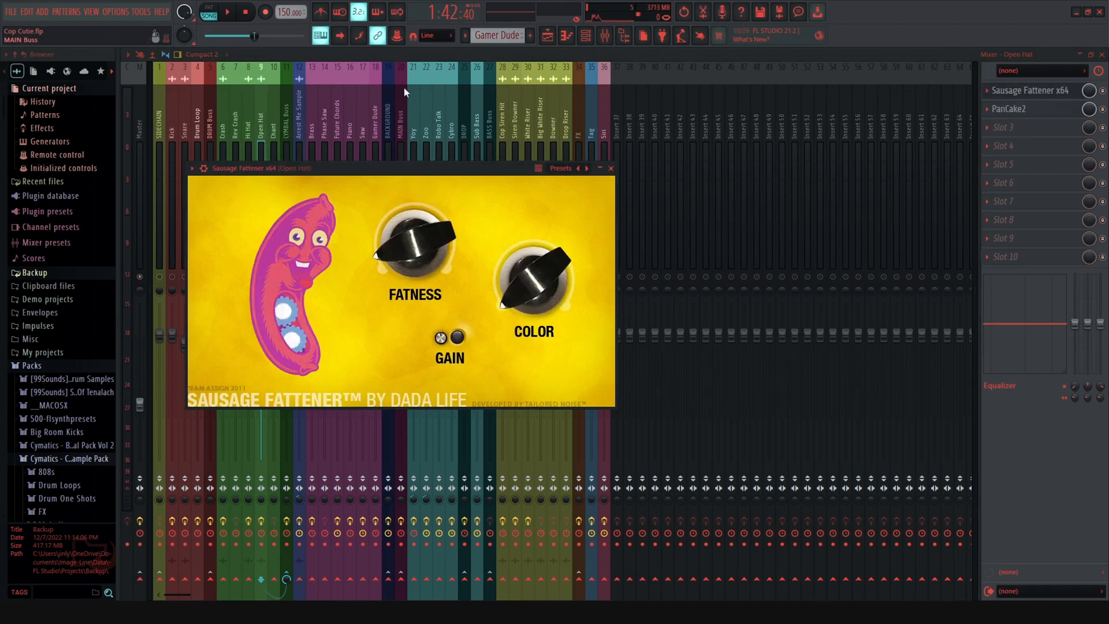
{"action": "left_click", "coordinate": [406, 53]}
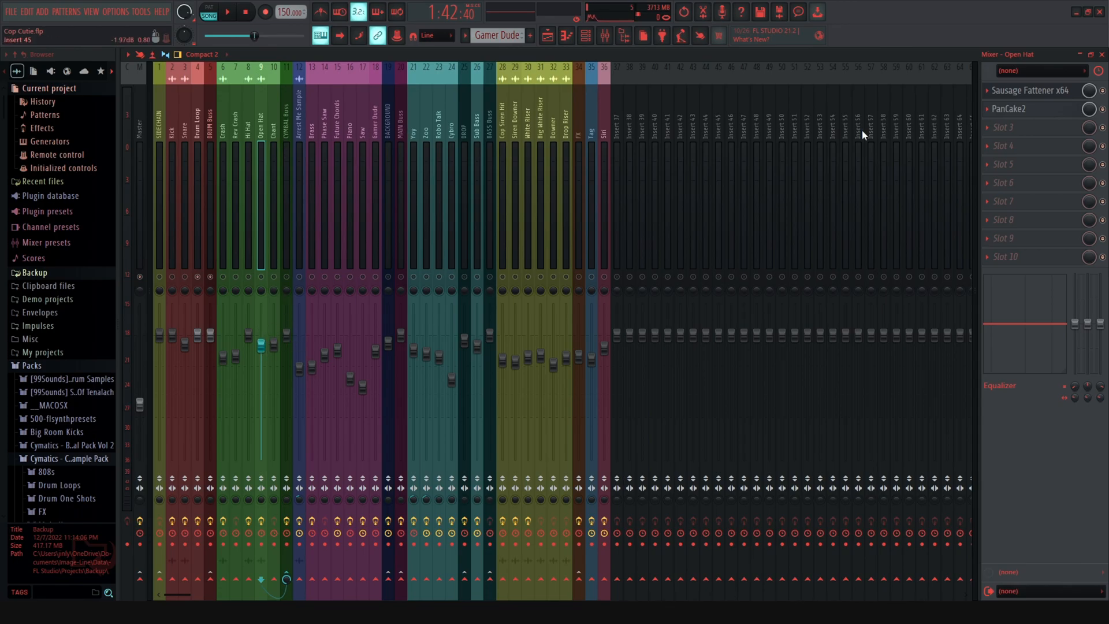
{"action": "left_click", "coordinate": [1033, 93]}
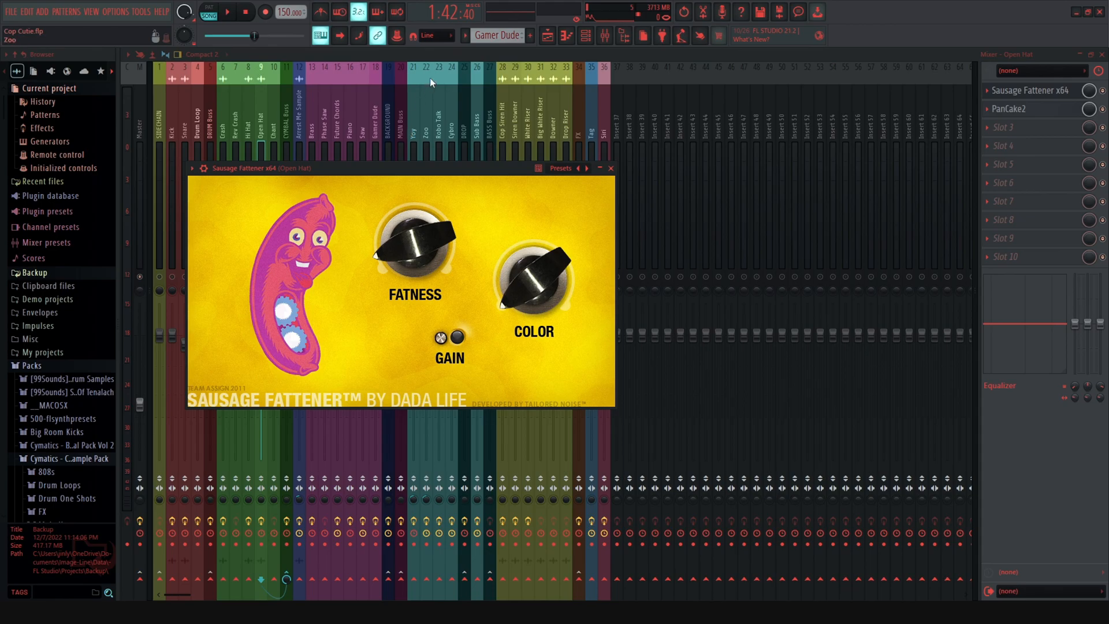
{"action": "key", "text": "Escape"}
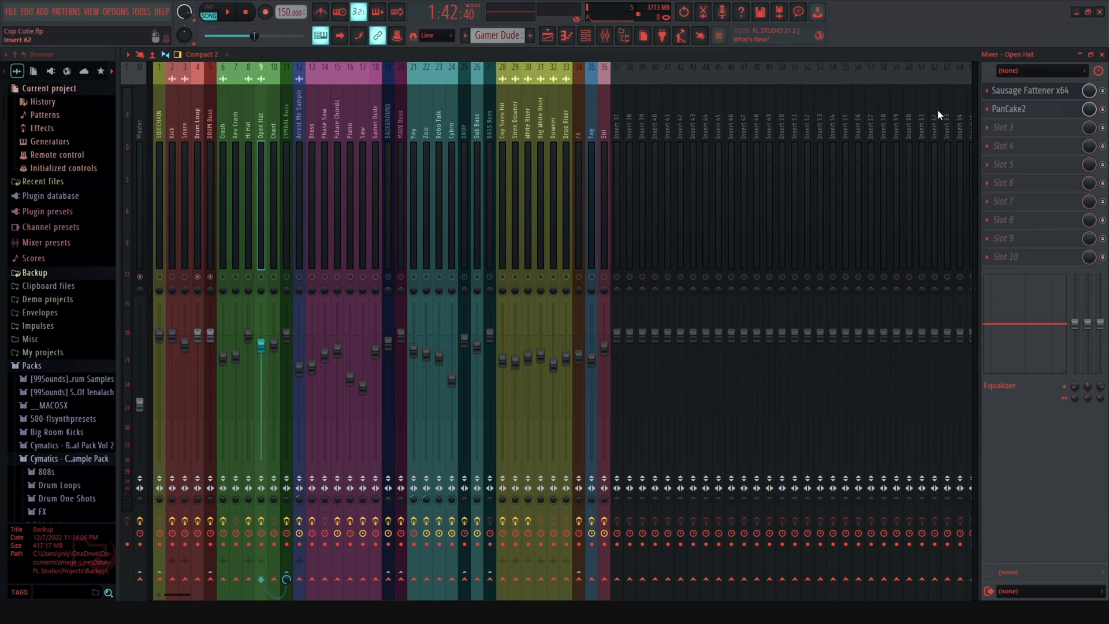
{"action": "left_click", "coordinate": [1040, 91]}
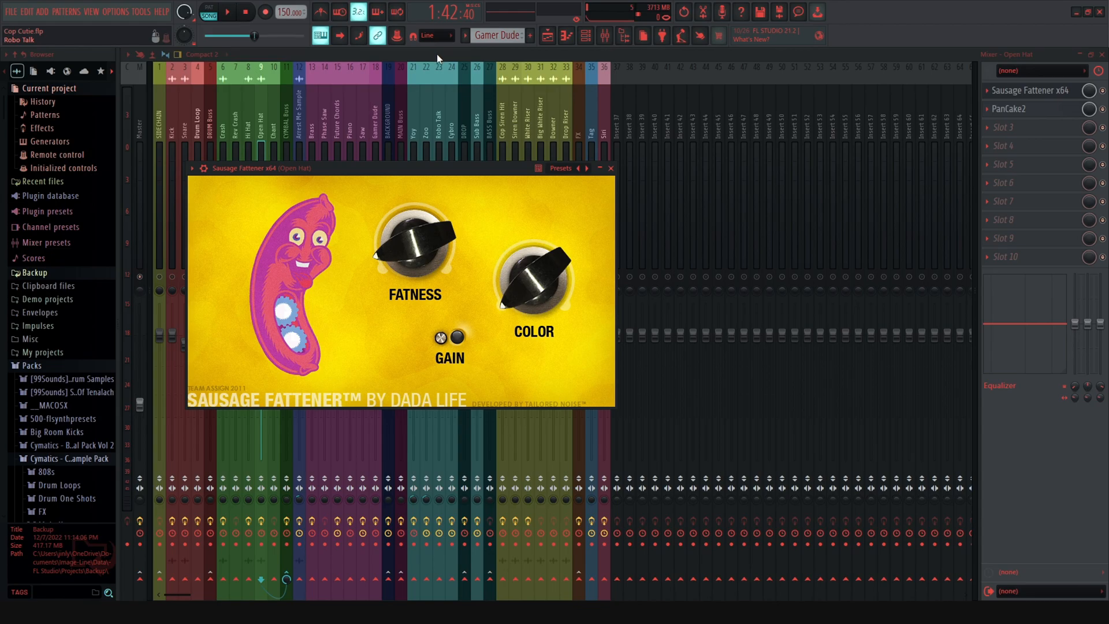
{"action": "key", "text": "Escape"}
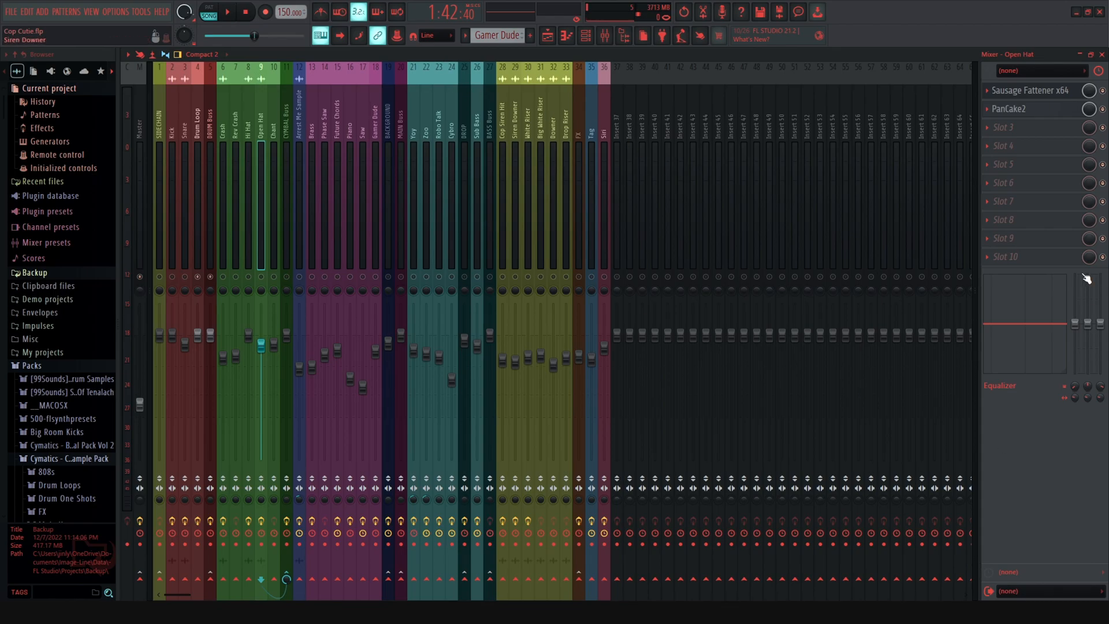
{"action": "left_click", "coordinate": [1028, 111]}
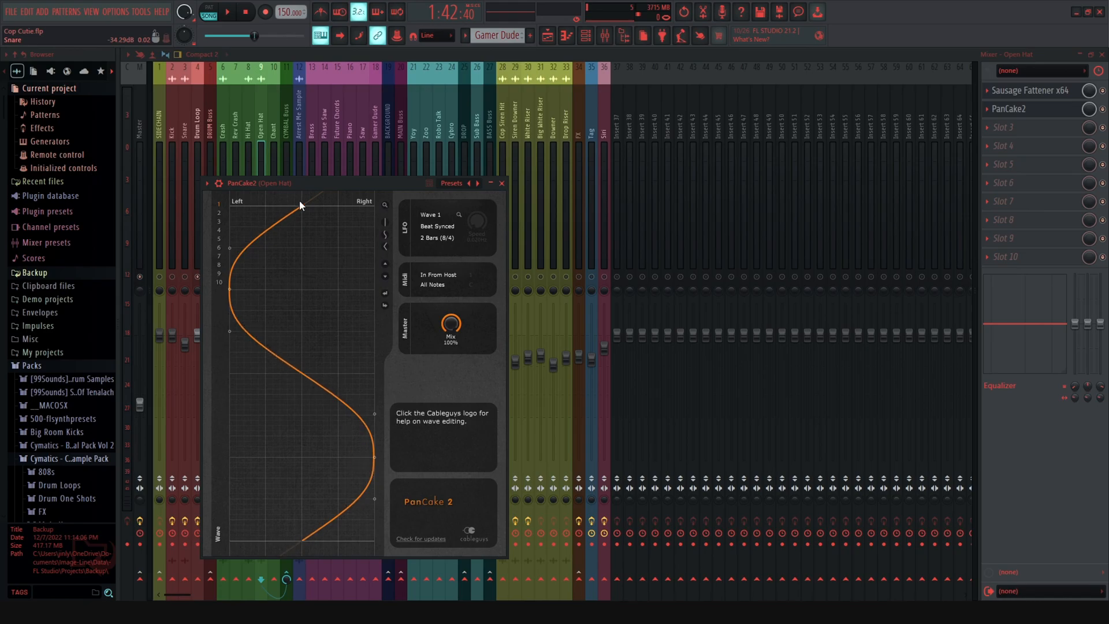
{"action": "key", "text": "Escape"}
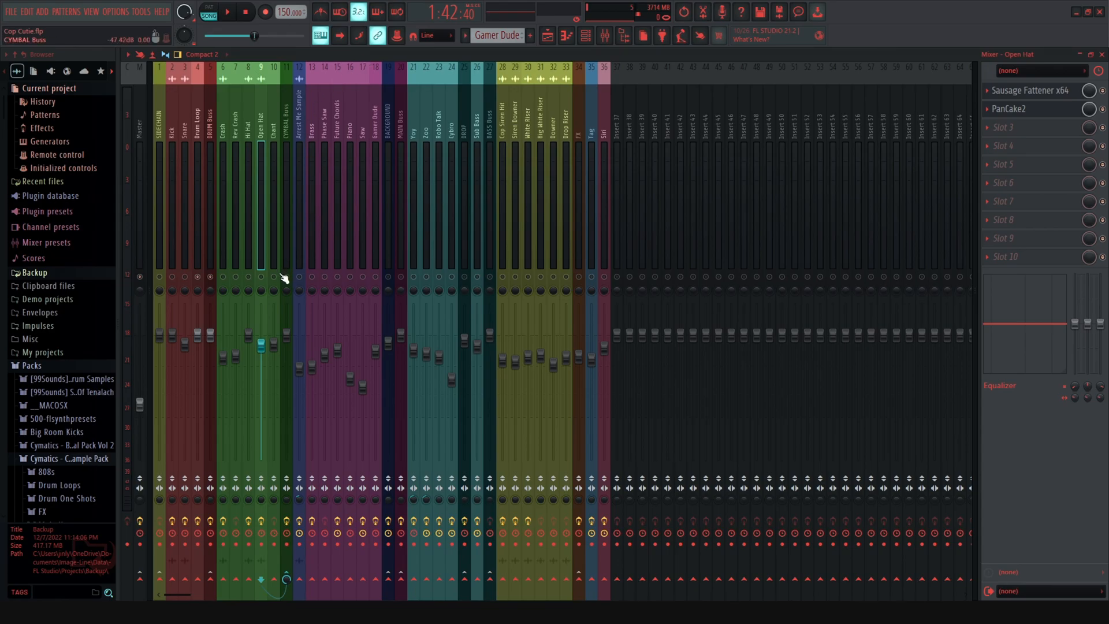
Step: Check the Chant mixer track and inspect the Fruity soft clipper and Sausage Fattener on the CYMBAL Buss
{"action": "left_click", "coordinate": [272, 226]}
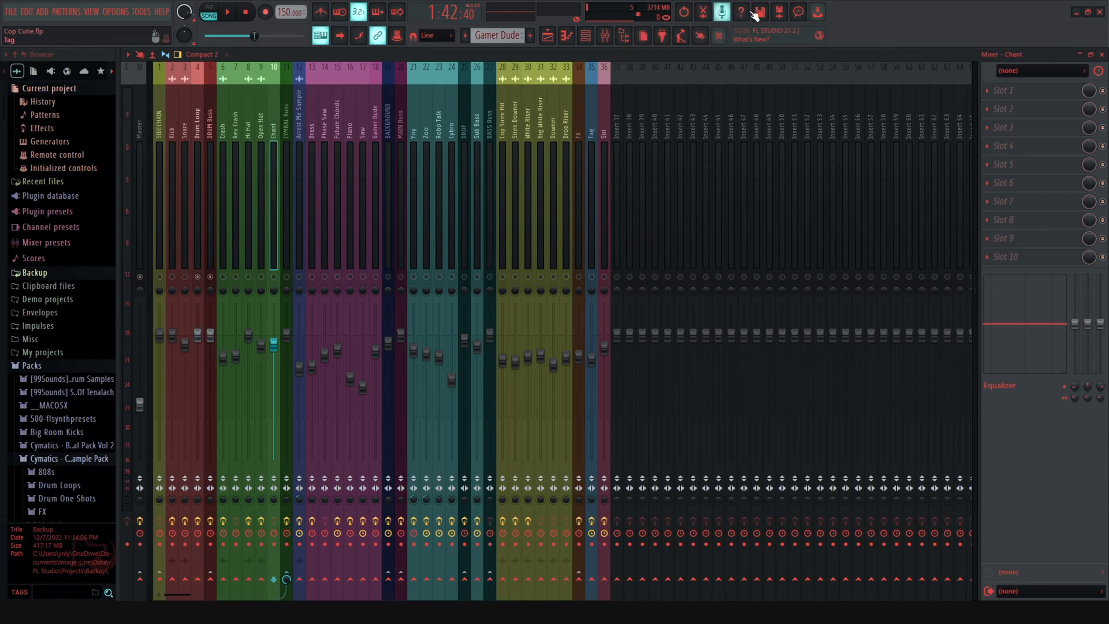
{"action": "left_click", "coordinate": [283, 126]}
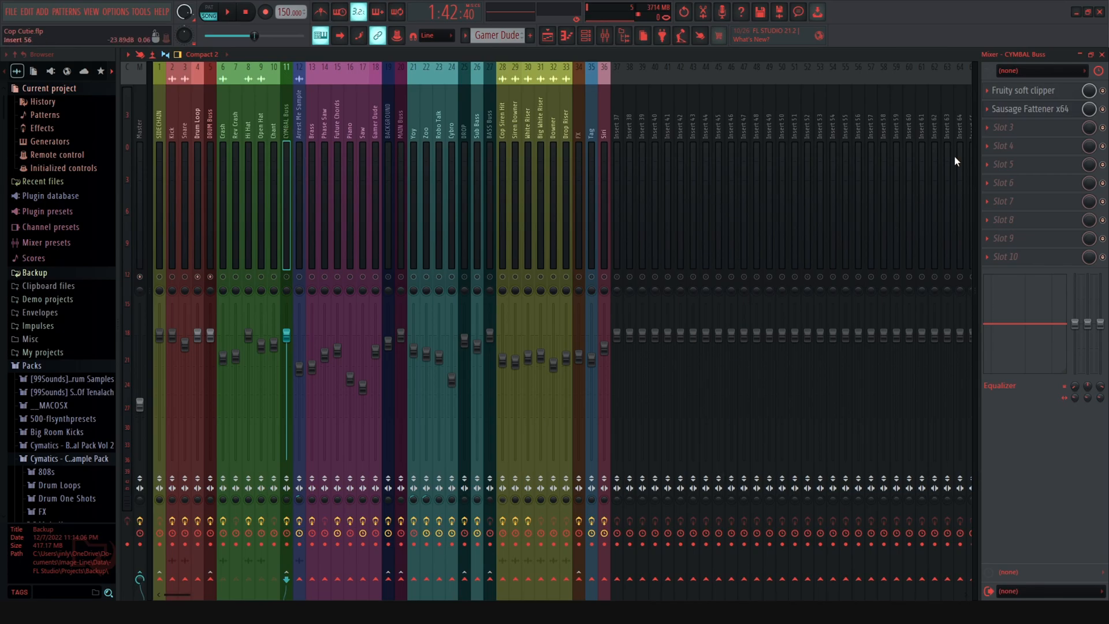
{"action": "left_click", "coordinate": [1043, 99]}
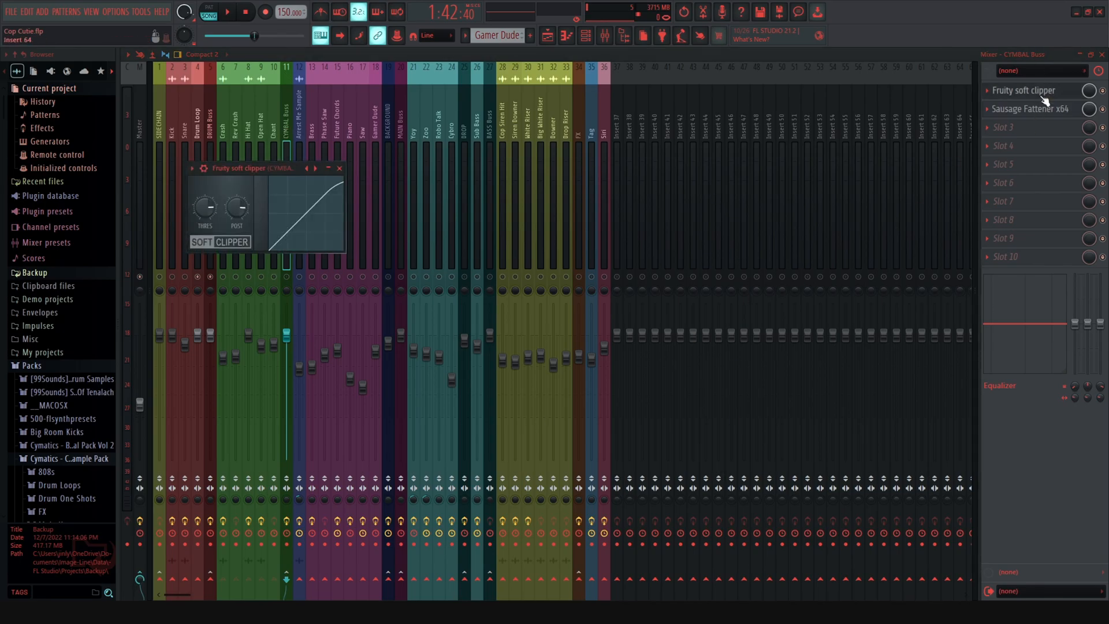
{"action": "left_click", "coordinate": [1052, 108]}
{"action": "left_click", "coordinate": [1052, 109]}
{"action": "left_click", "coordinate": [1052, 109]}
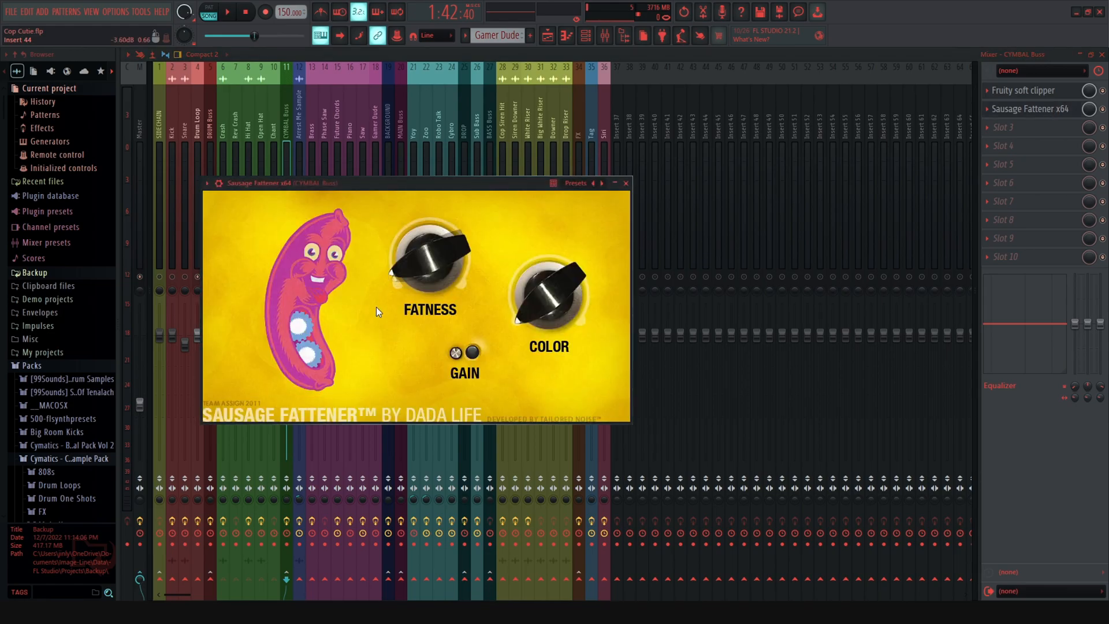
{"action": "left_click", "coordinate": [456, 50]}
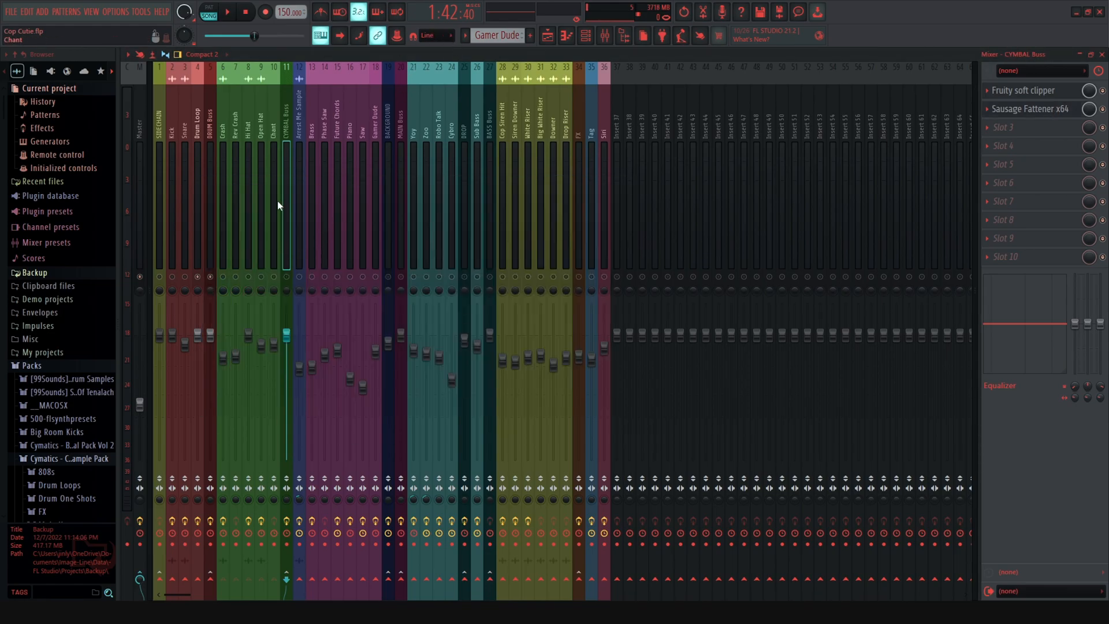
Step: Examine the cymbal and Arrest Me Sample clips across the whole arrangement in the playlist
{"action": "left_click", "coordinate": [547, 36]}
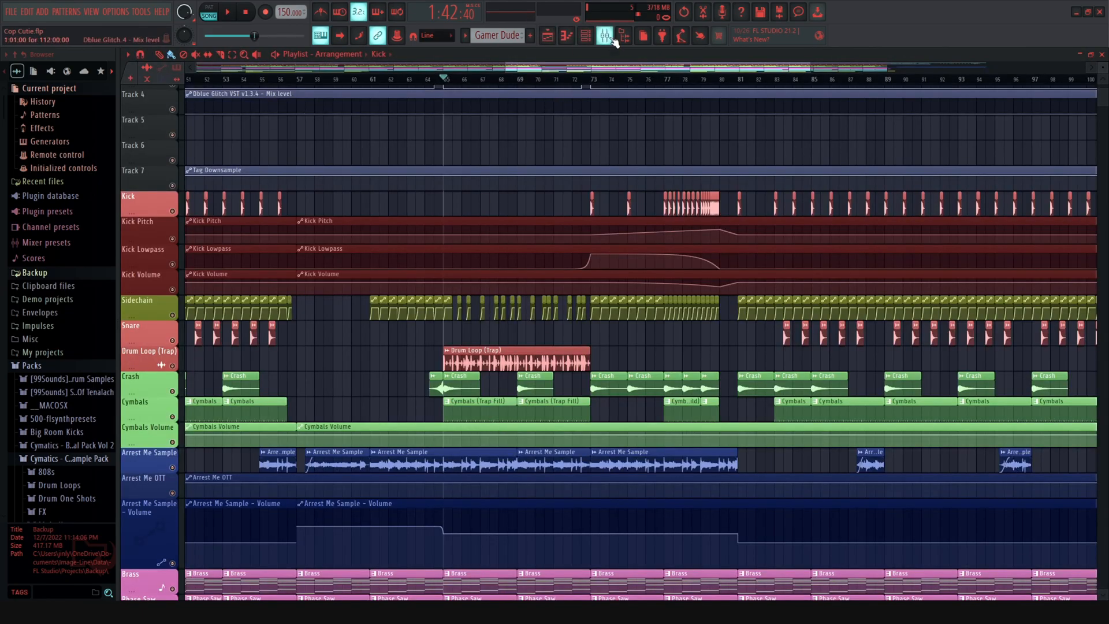
{"action": "scroll", "coordinate": [584, 332], "scroll_direction": "down", "scroll_amount": 3}
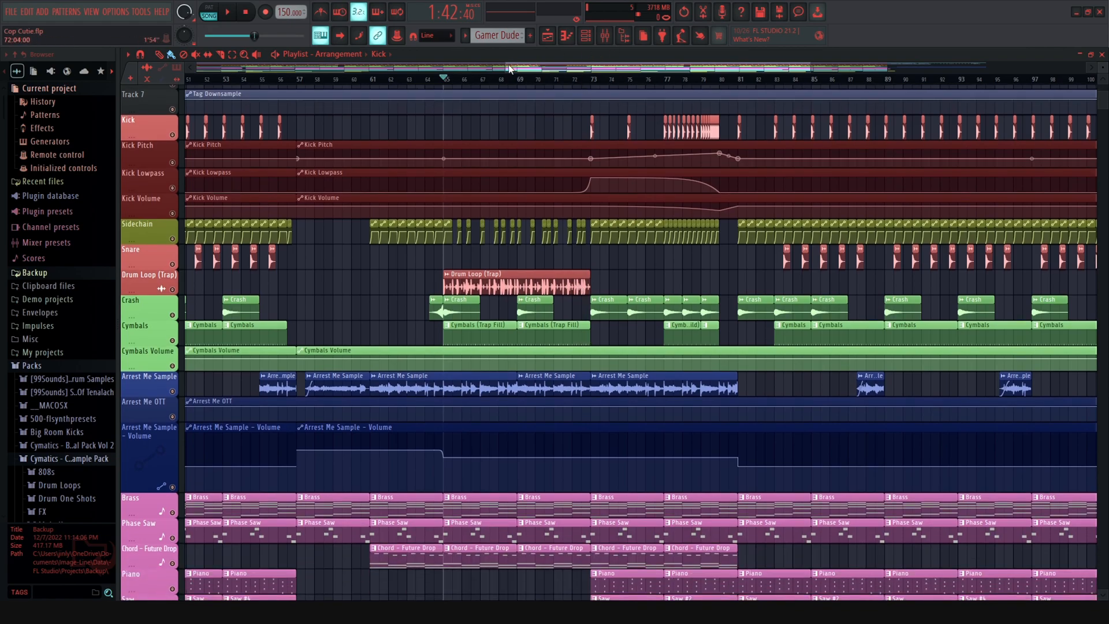
{"action": "left_click_drag", "start_coordinate": [506, 67], "coordinate": [196, 97]}
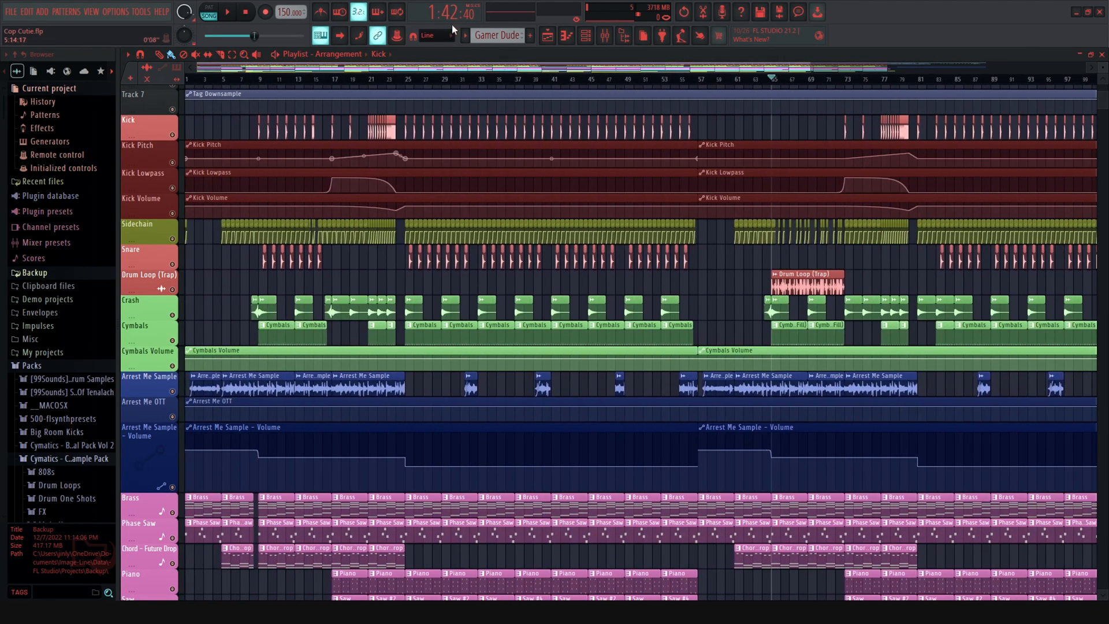
{"action": "left_click_drag", "start_coordinate": [573, 67], "coordinate": [301, 96]}
{"action": "left_click_drag", "start_coordinate": [807, 69], "coordinate": [528, 87]}
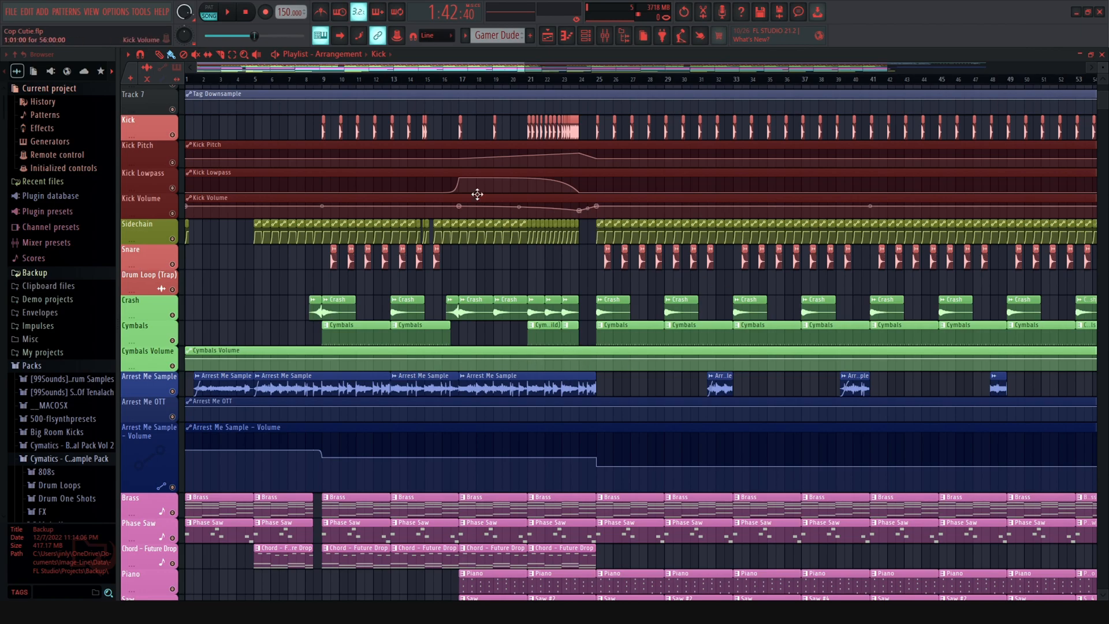
{"action": "left_click_drag", "start_coordinate": [525, 69], "coordinate": [931, 131]}
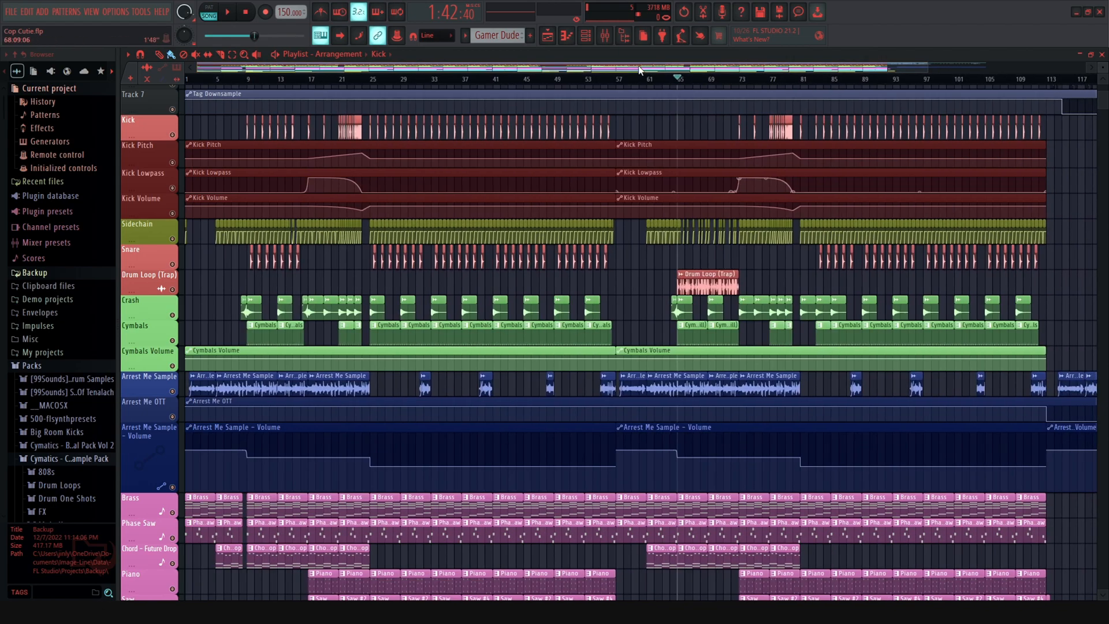
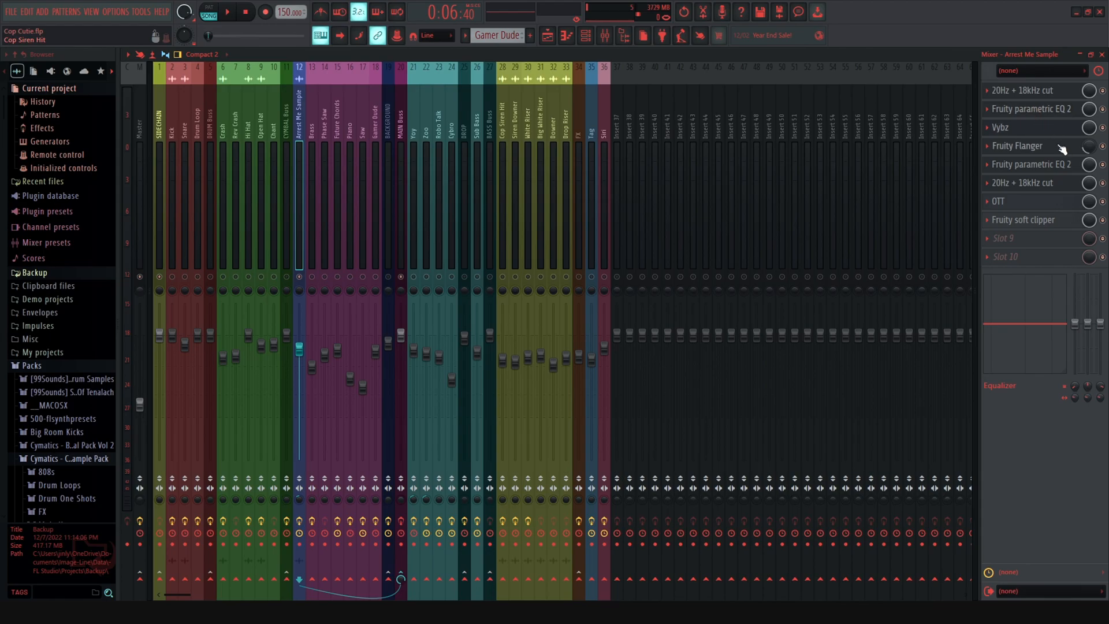
Step: Inspect the Arrest Me Sample track's effect chain, from the 20Hz + 18kHz cut, Vybz and Fruity Flanger through OTT and Fruity soft clipper
{"action": "left_click", "coordinate": [1026, 95]}
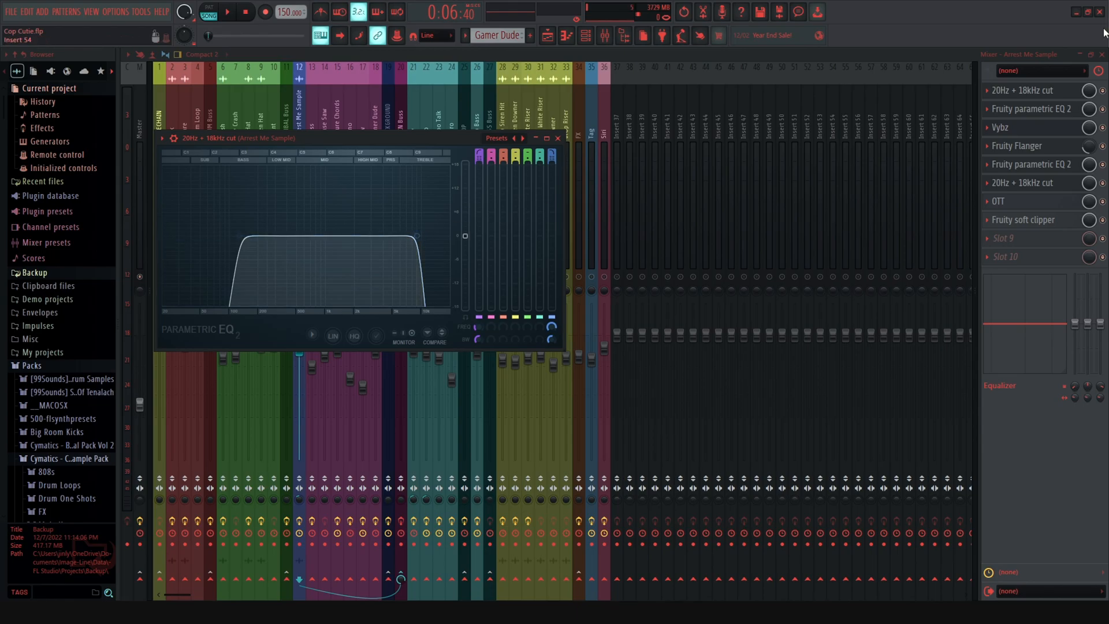
{"action": "left_click", "coordinate": [1047, 109]}
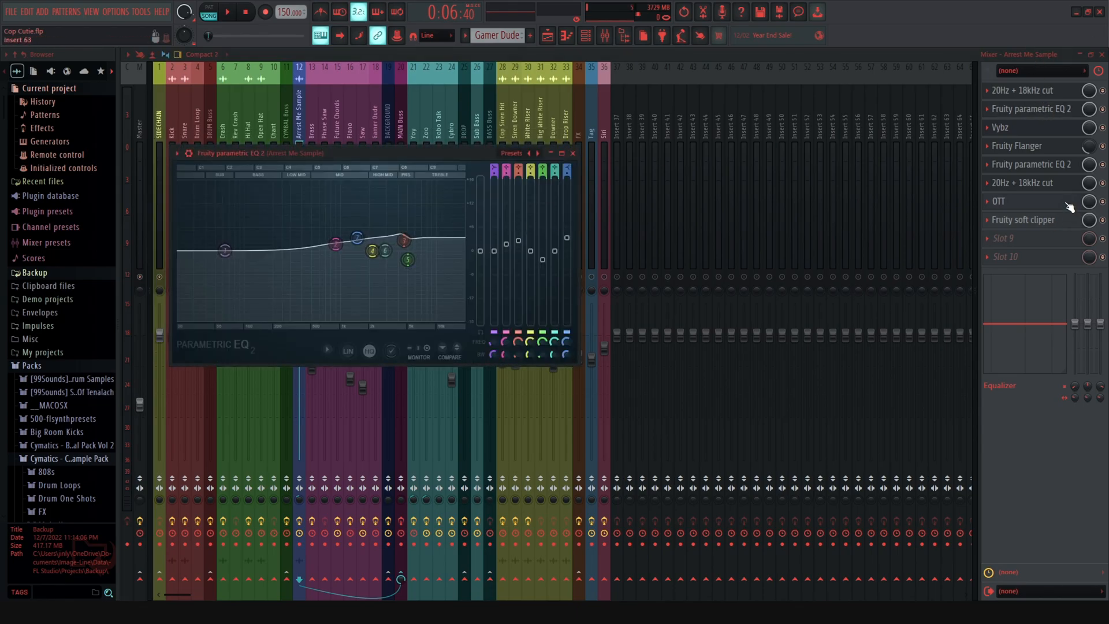
{"action": "left_click", "coordinate": [1034, 128]}
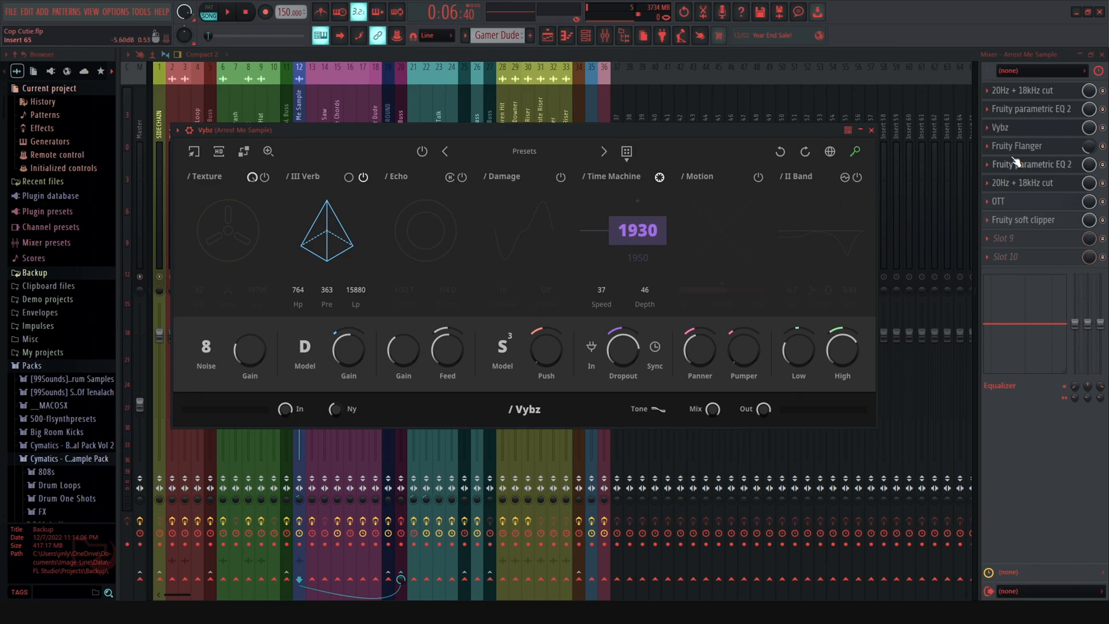
{"action": "left_click", "coordinate": [1037, 148]}
{"action": "left_click", "coordinate": [1038, 149]}
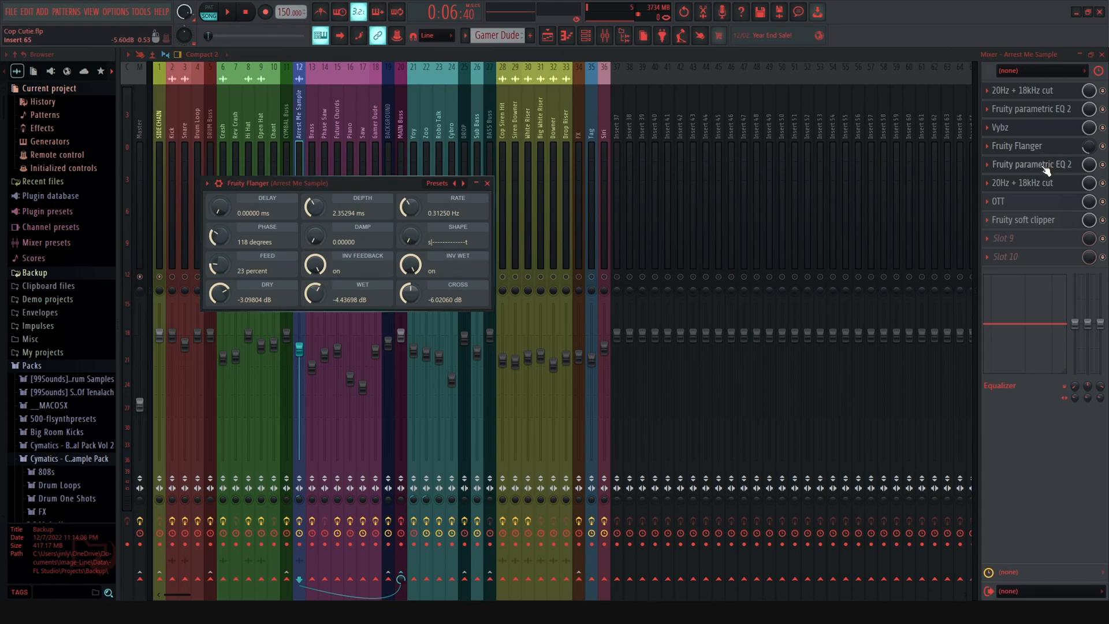
{"action": "left_click", "coordinate": [1037, 166]}
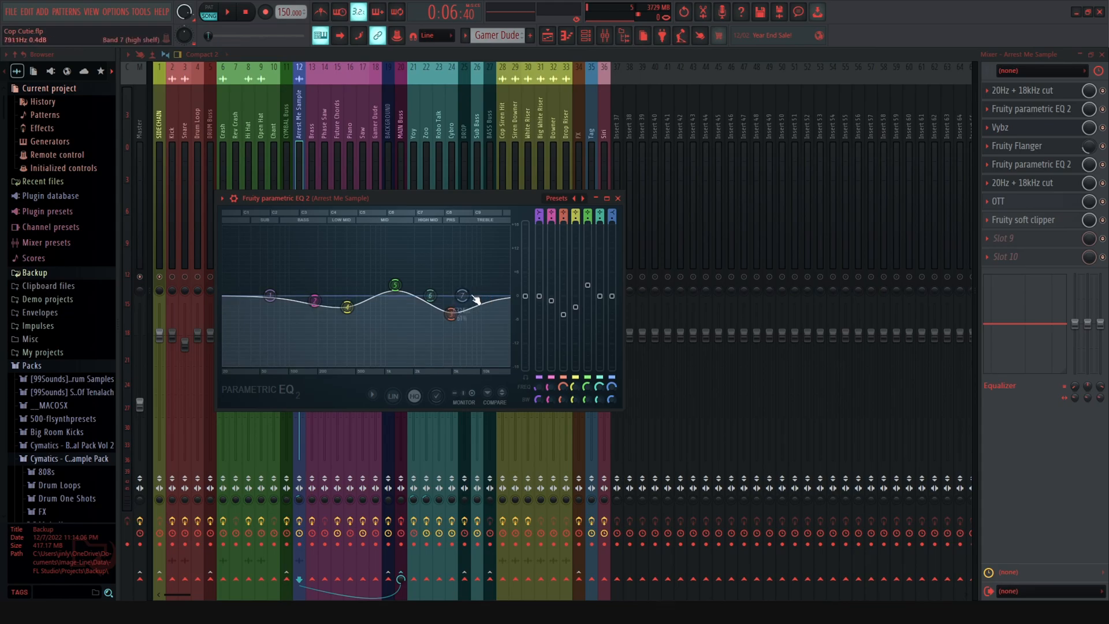
{"action": "left_click", "coordinate": [1034, 203]}
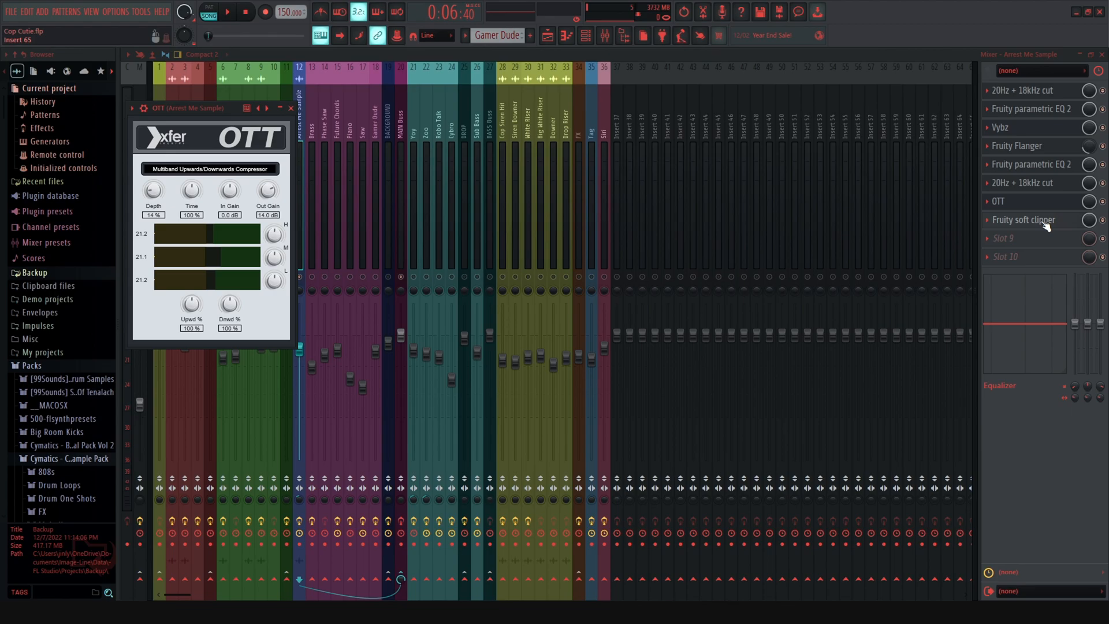
{"action": "left_click", "coordinate": [1046, 224]}
{"action": "left_click", "coordinate": [1046, 224]}
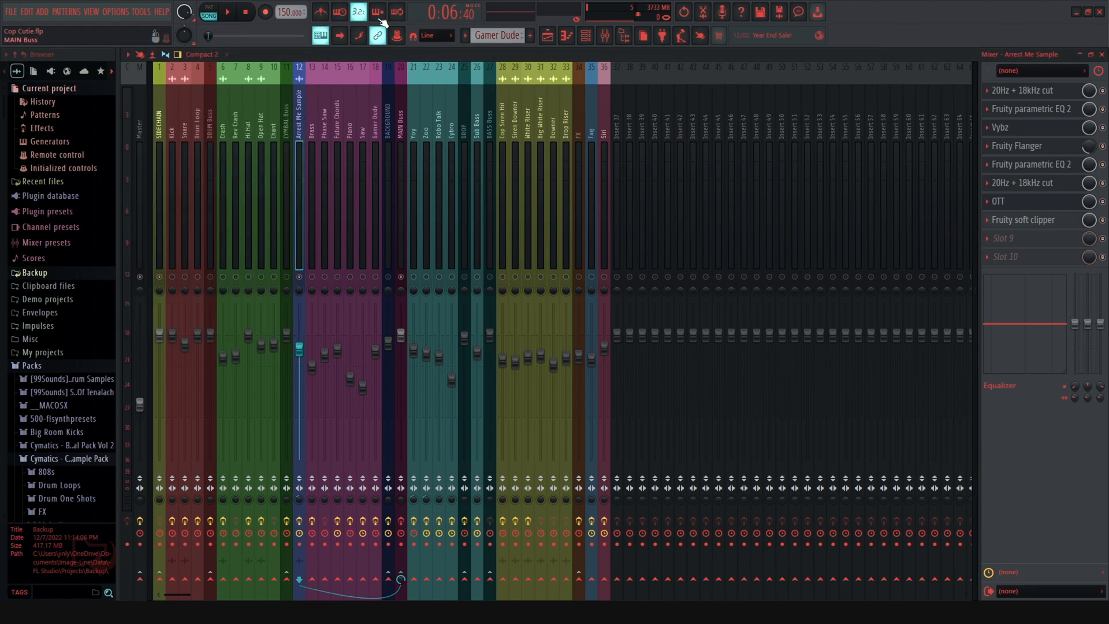
Step: Play the song twice from the current position to audition the Arrest Me Sample track's processing
{"action": "left_click", "coordinate": [299, 521]}
{"action": "key", "text": "space"}
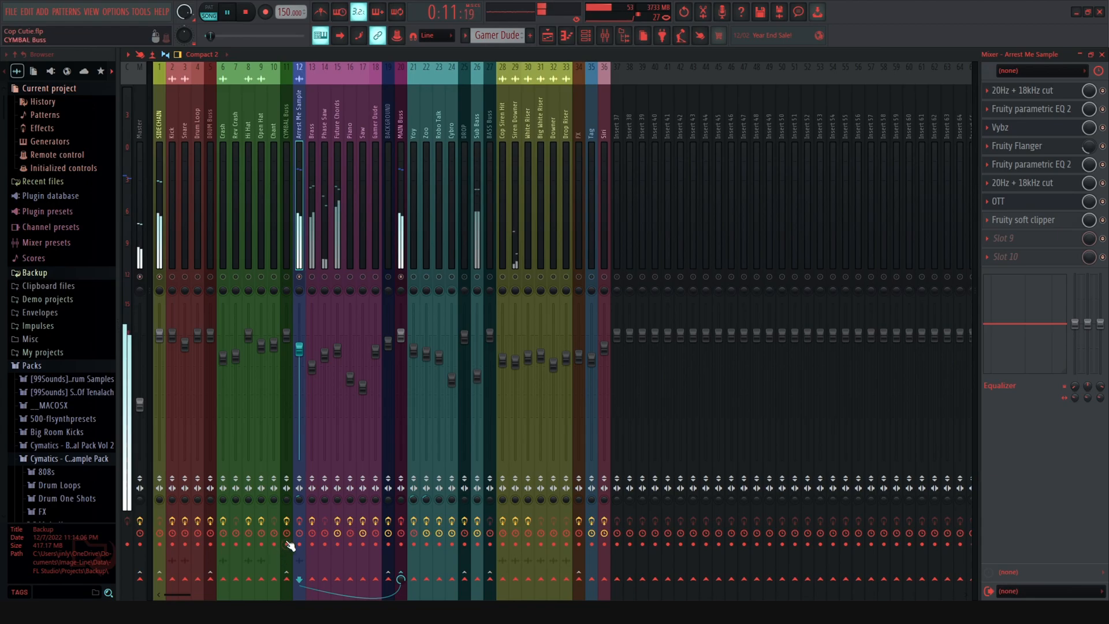
{"action": "key", "text": "space"}
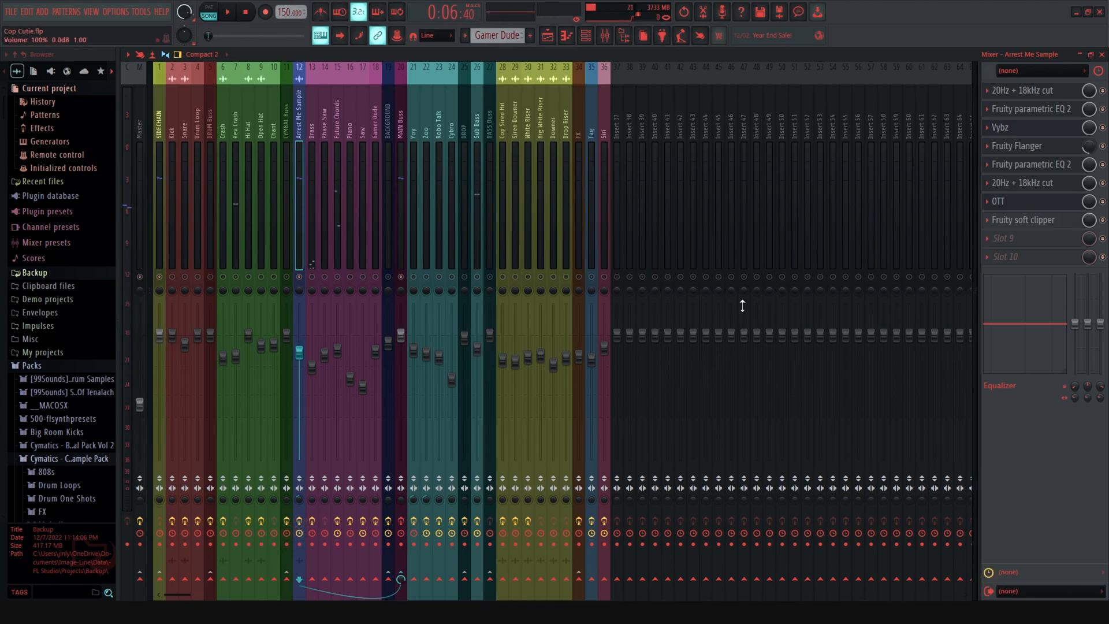
{"action": "key", "text": "space"}
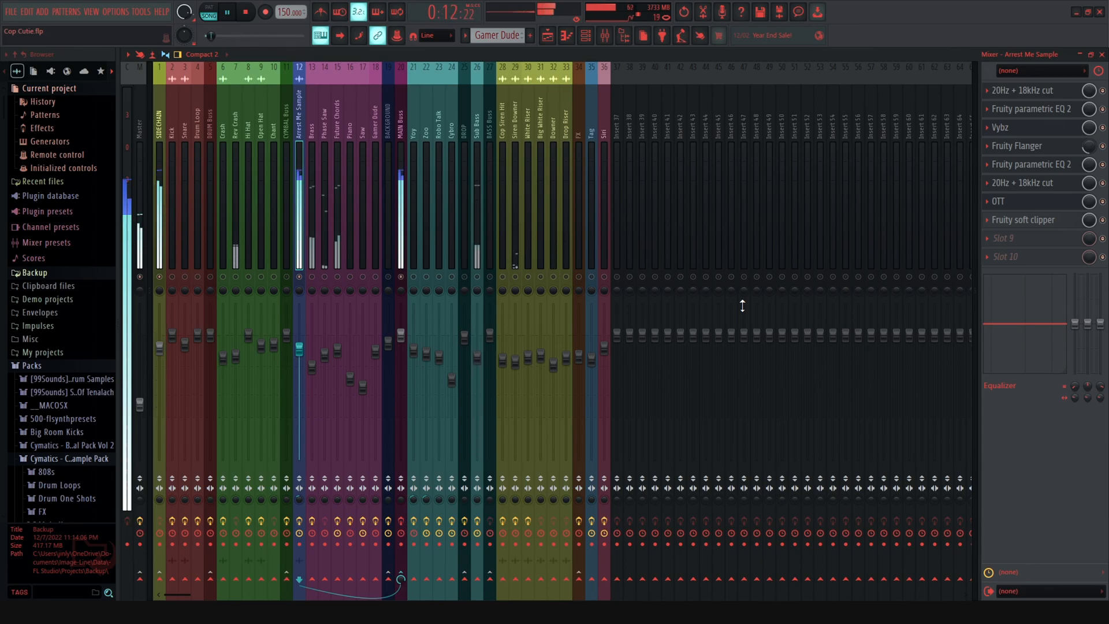
{"action": "key", "text": "space"}
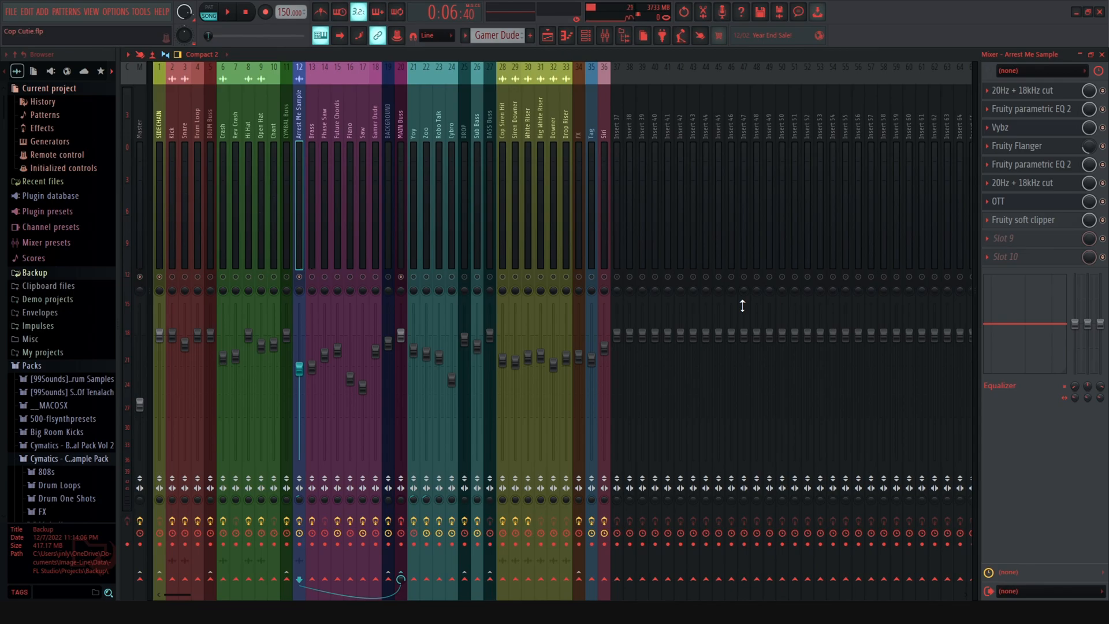
Step: Inspect the 20Hz + 18kHz cut equalizer curve on the Brass mixer track
{"action": "left_click", "coordinate": [310, 121]}
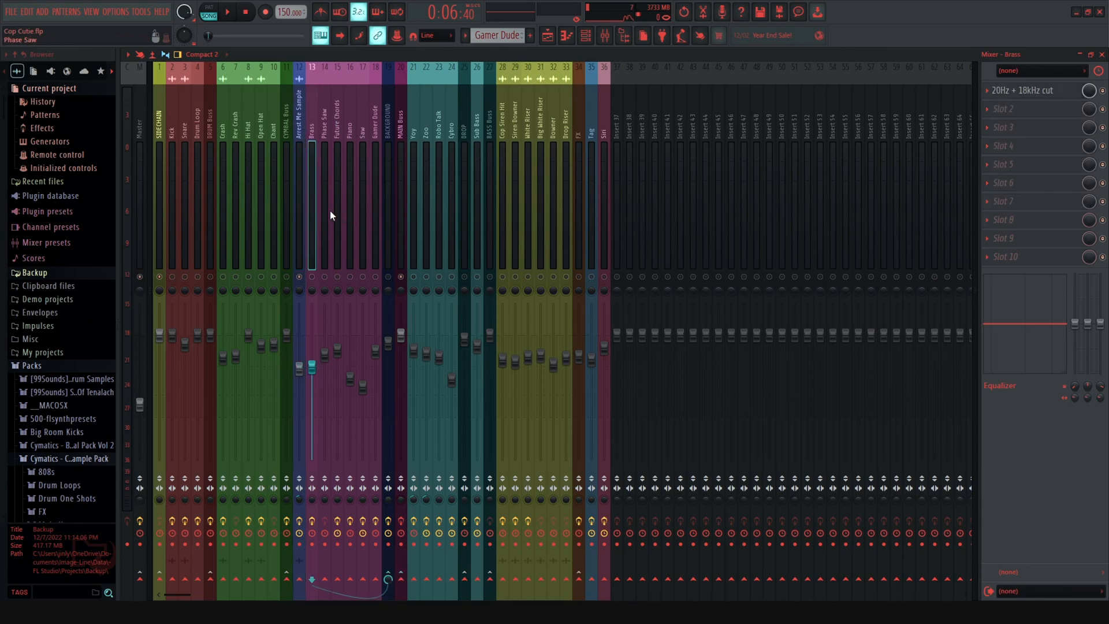
{"action": "left_click", "coordinate": [1043, 90]}
{"action": "left_click", "coordinate": [1044, 91]}
{"action": "left_click", "coordinate": [1045, 91]}
{"action": "left_click", "coordinate": [1044, 91]}
{"action": "left_click", "coordinate": [1042, 93]}
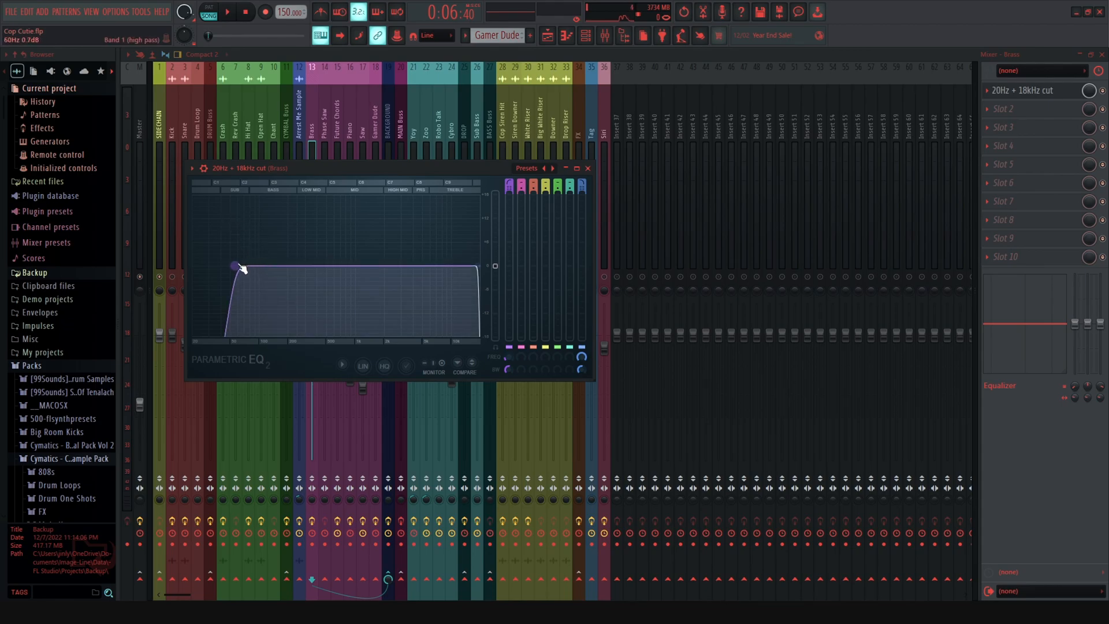
Step: Close the Brass track's EQ and review the Phase Saw and Future Chords mixer tracks, including the latter's Fruity Flanger and Fruity Chorus settings
{"action": "left_click", "coordinate": [476, 56]}
{"action": "left_click", "coordinate": [324, 132]}
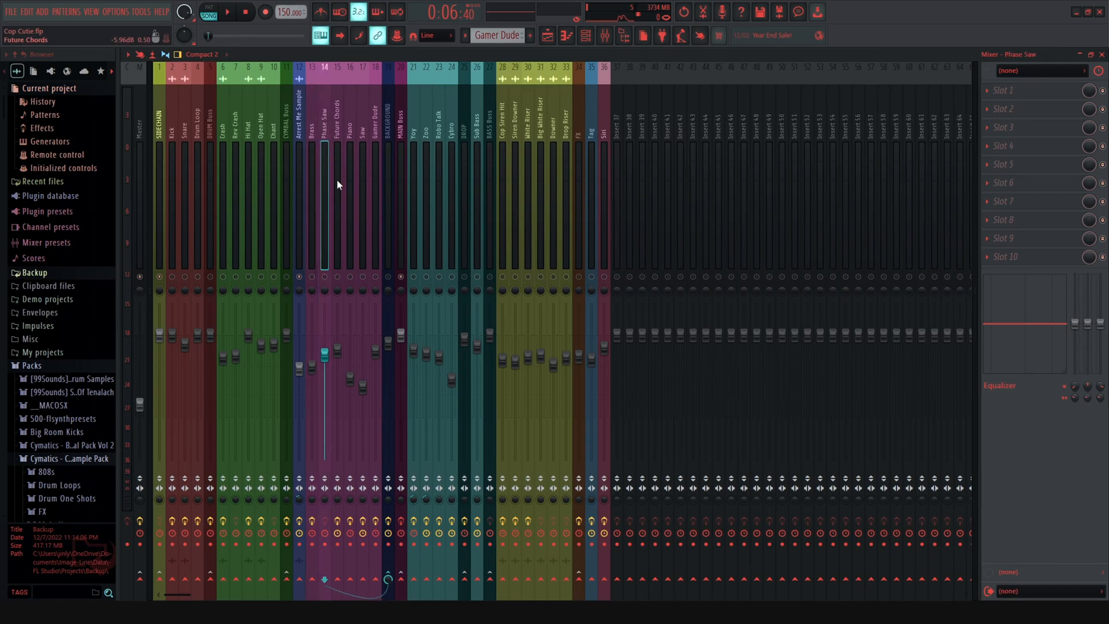
{"action": "left_click", "coordinate": [338, 111]}
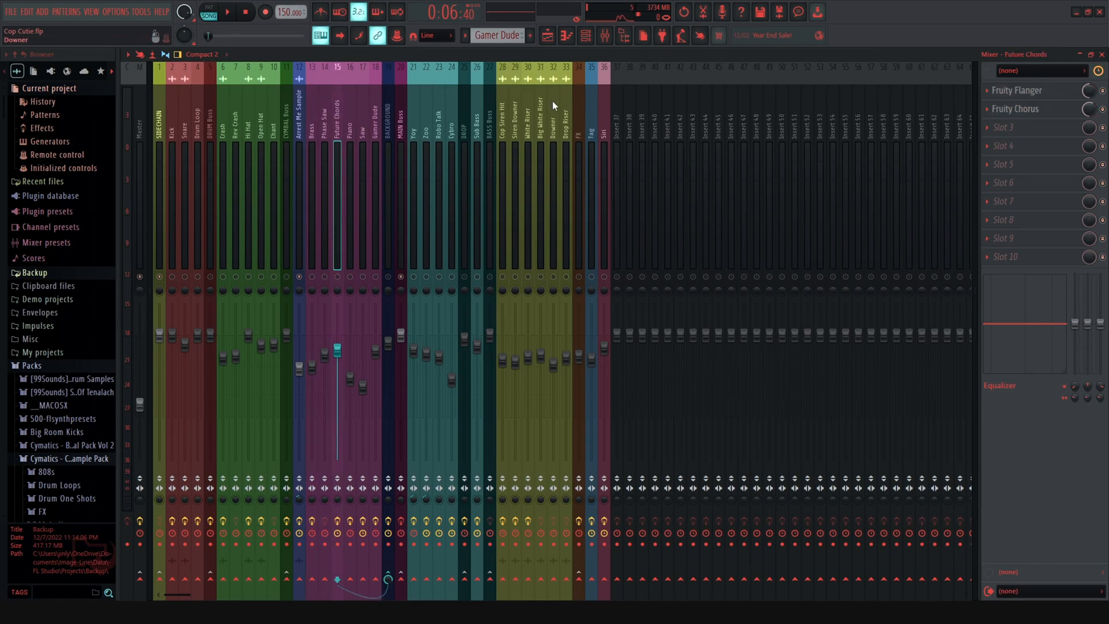
{"action": "left_click", "coordinate": [1031, 91]}
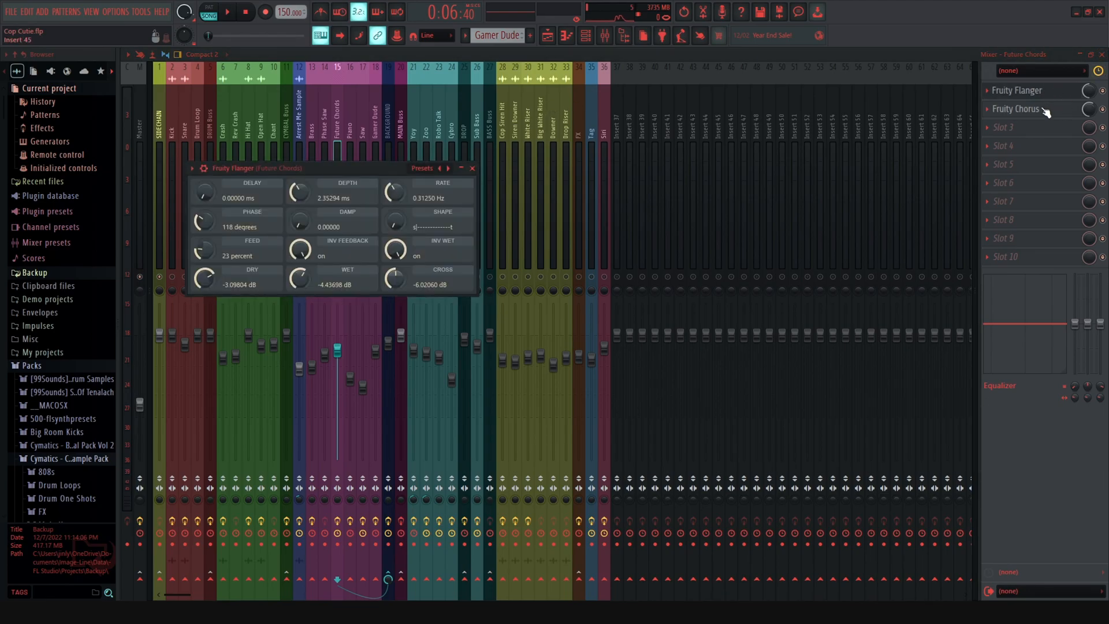
{"action": "left_click", "coordinate": [1043, 110]}
{"action": "left_click", "coordinate": [1043, 110]}
{"action": "left_click", "coordinate": [1043, 110]}
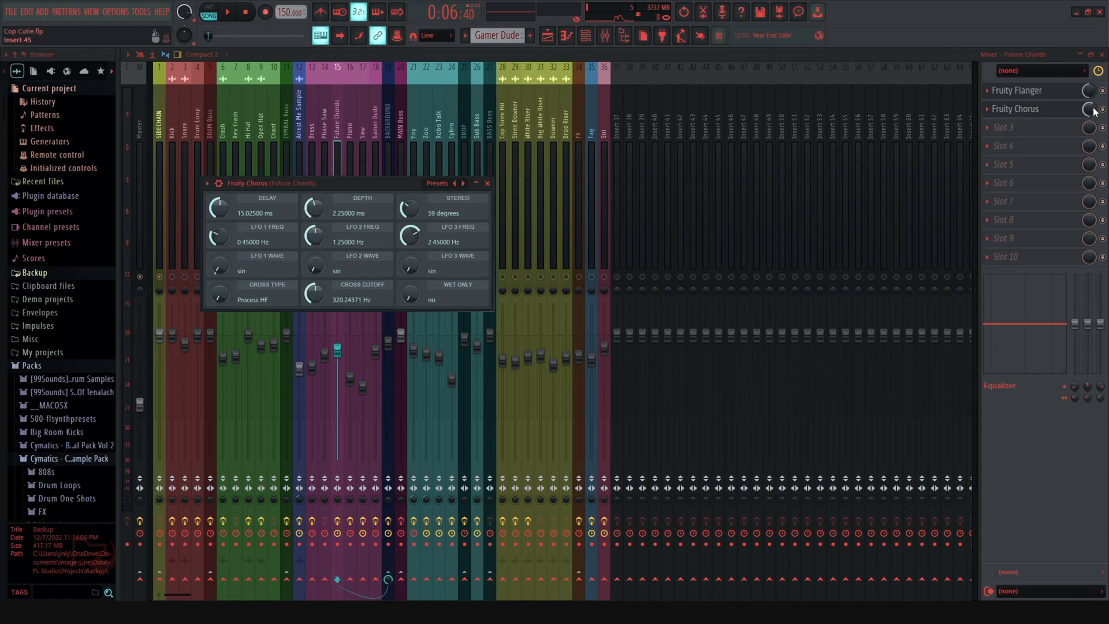
{"action": "left_click", "coordinate": [1095, 110]}
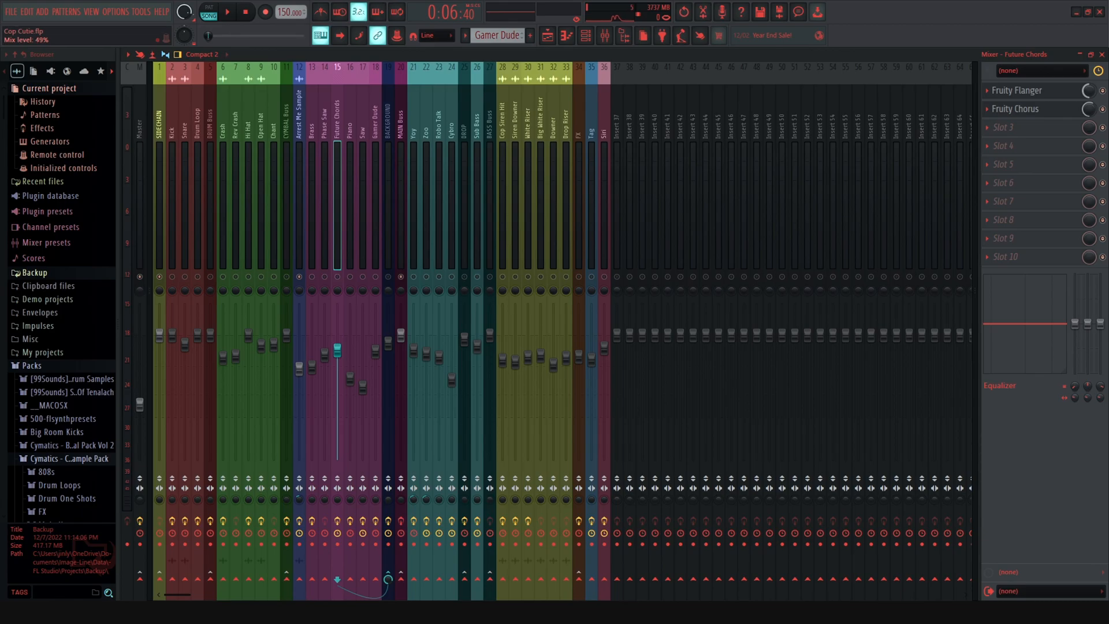
Step: Review the Piano mixer track's effect chain by inspecting its Sausage Fattener, Fruity Flanger and Fruity Reeverb 2 settings
{"action": "left_click", "coordinate": [352, 100]}
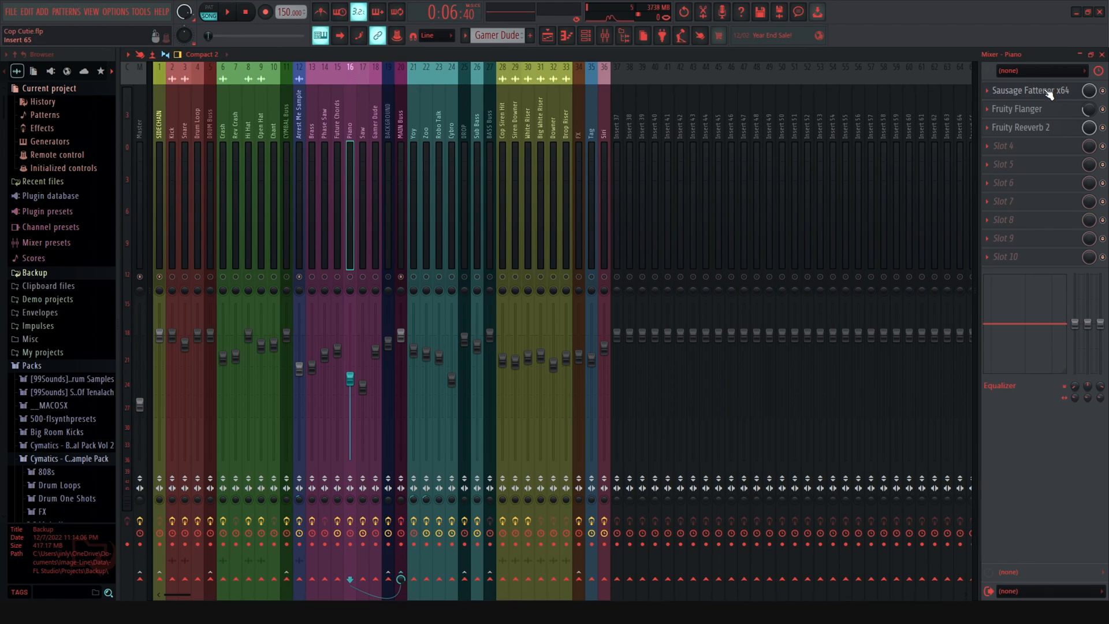
{"action": "left_click", "coordinate": [1050, 93]}
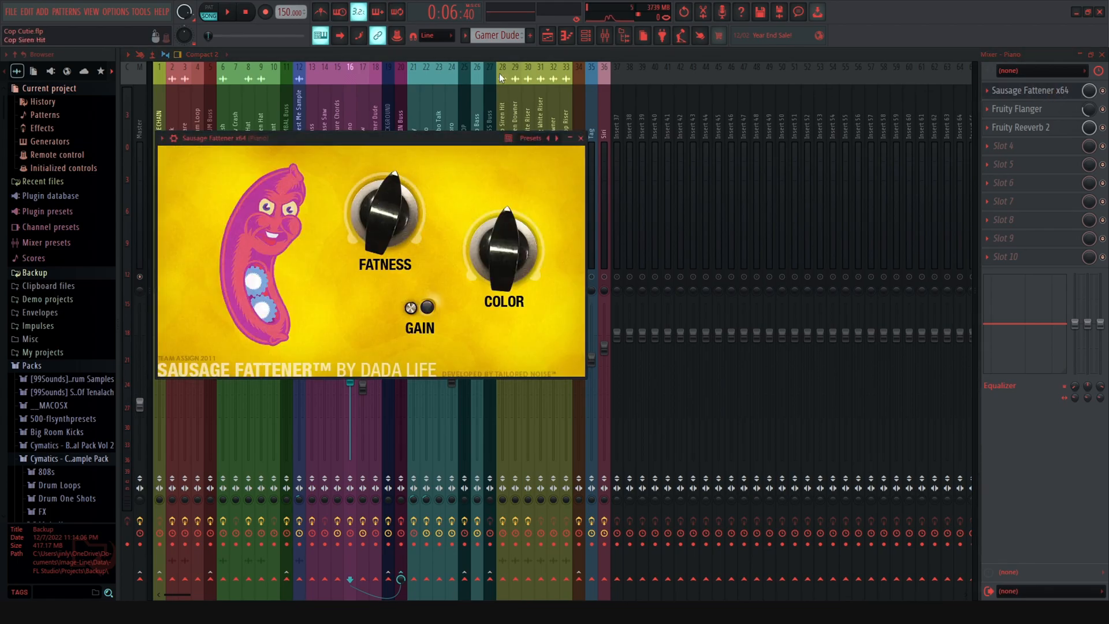
{"action": "left_click", "coordinate": [1031, 111]}
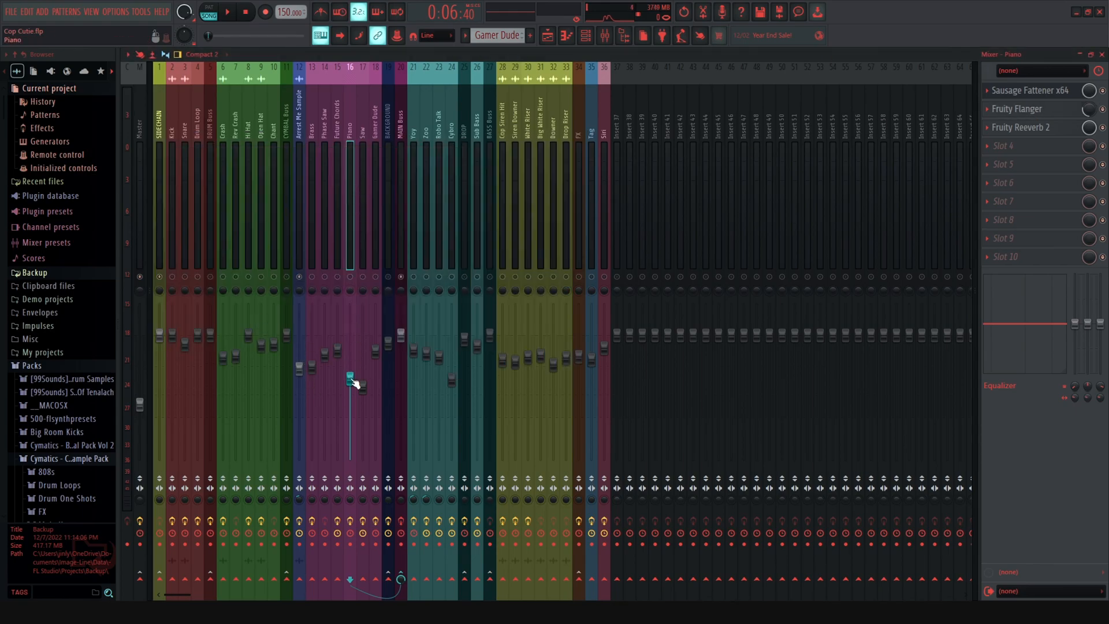
{"action": "left_click", "coordinate": [1051, 93]}
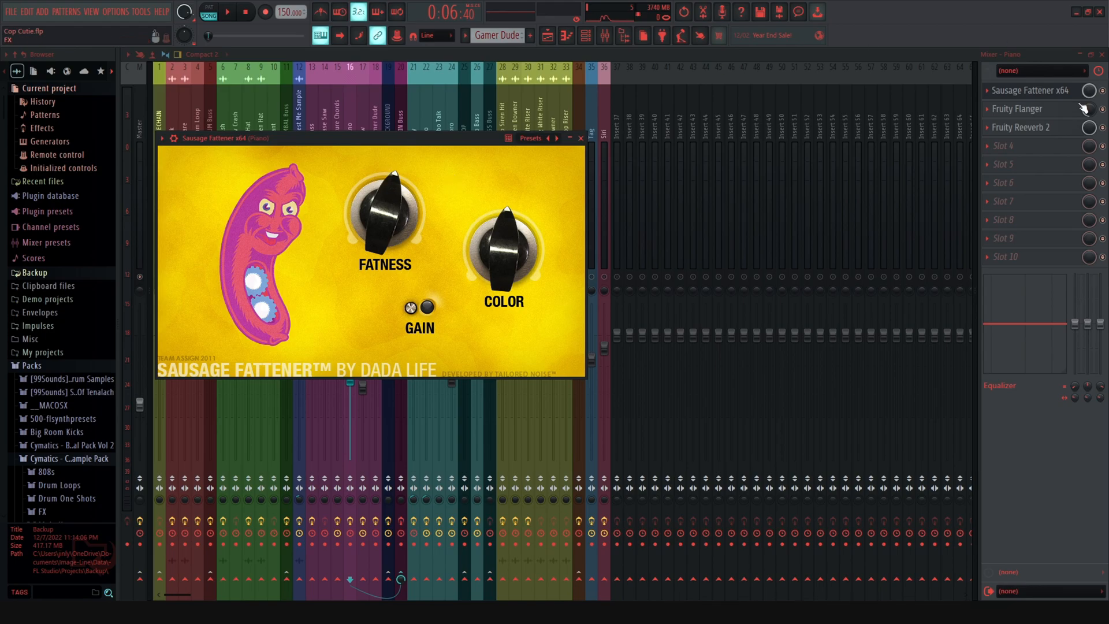
{"action": "left_click", "coordinate": [1033, 116]}
{"action": "left_click", "coordinate": [1034, 115]}
{"action": "left_click", "coordinate": [1036, 114]}
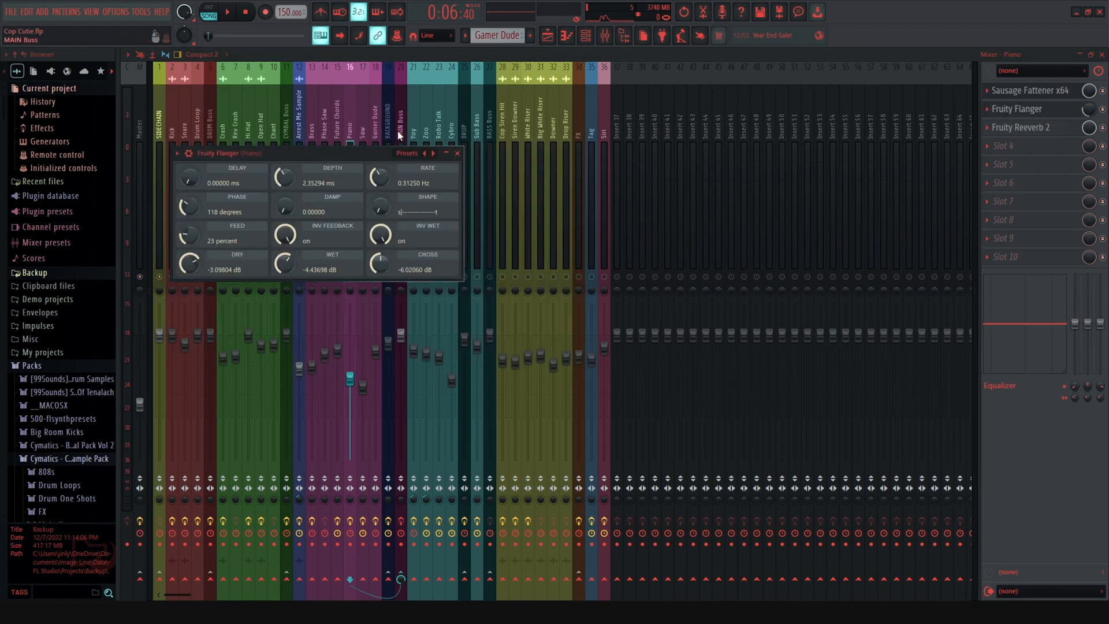
{"action": "left_click", "coordinate": [1041, 121]}
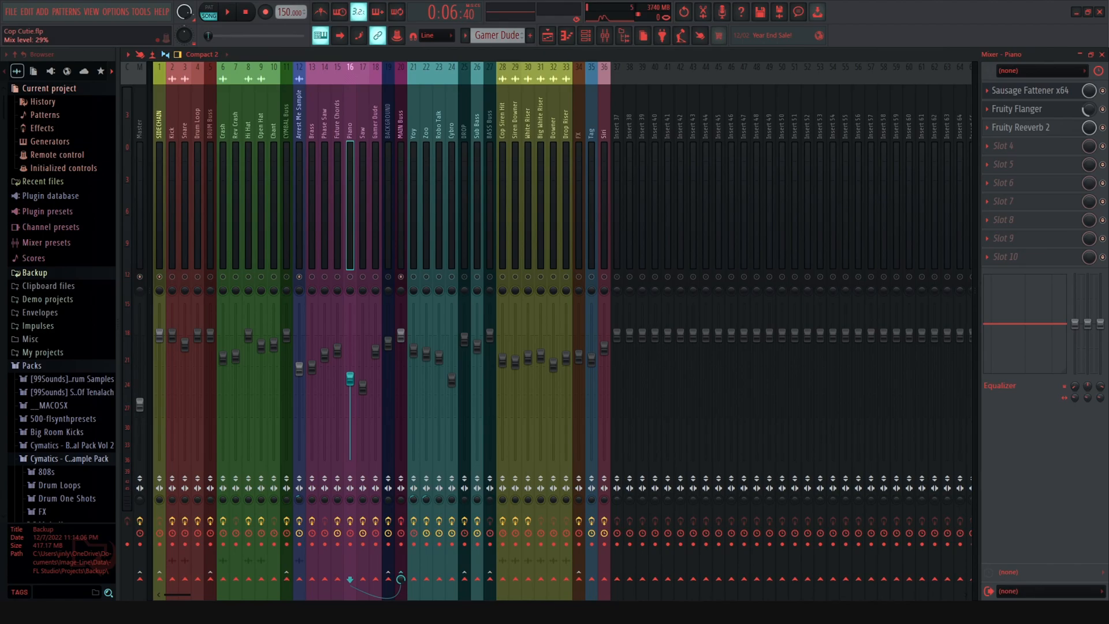
{"action": "left_click", "coordinate": [1033, 133]}
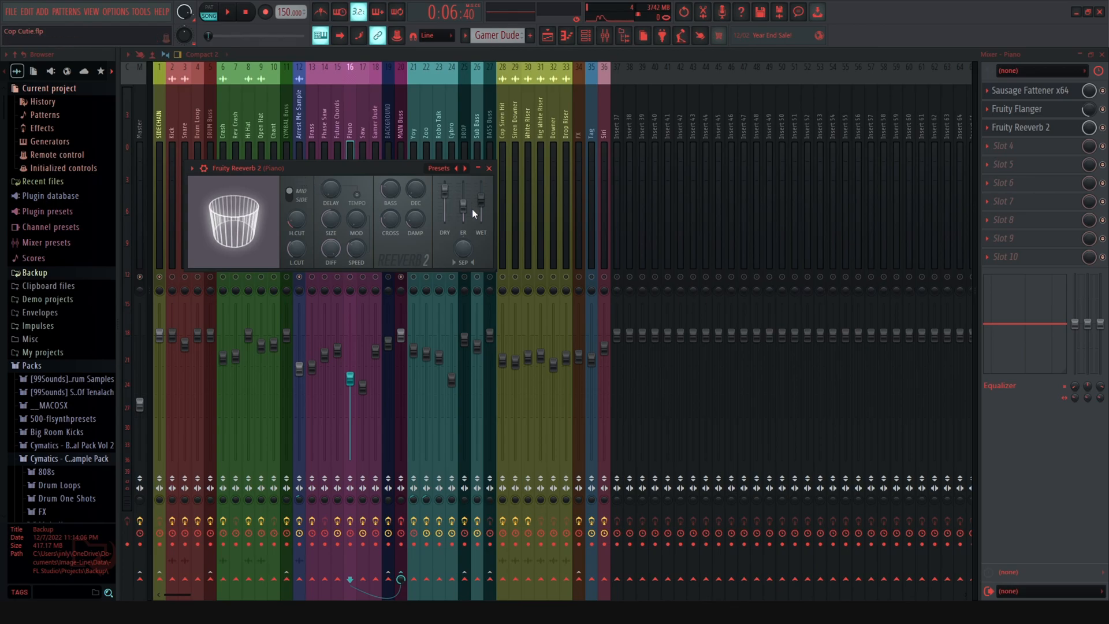
{"action": "left_click", "coordinate": [488, 168]}
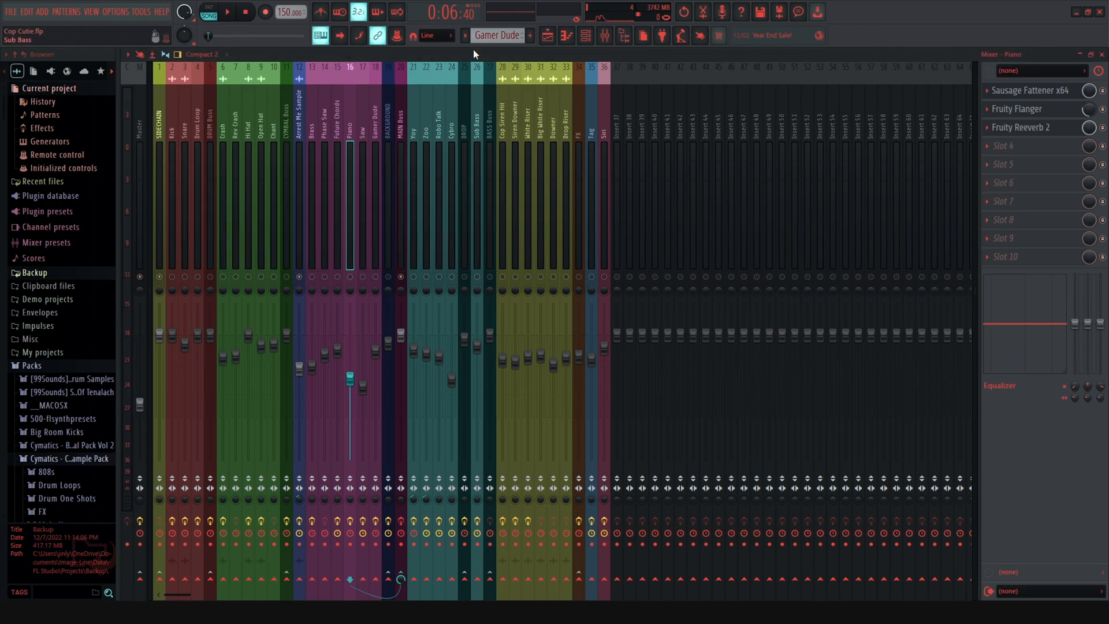
Step: Review the Saw mixer track's effects, inspecting OTT, Fruity Chorus and its mix level, Fruity delay bank and Fruity Reeverb 2
{"action": "left_click", "coordinate": [362, 123]}
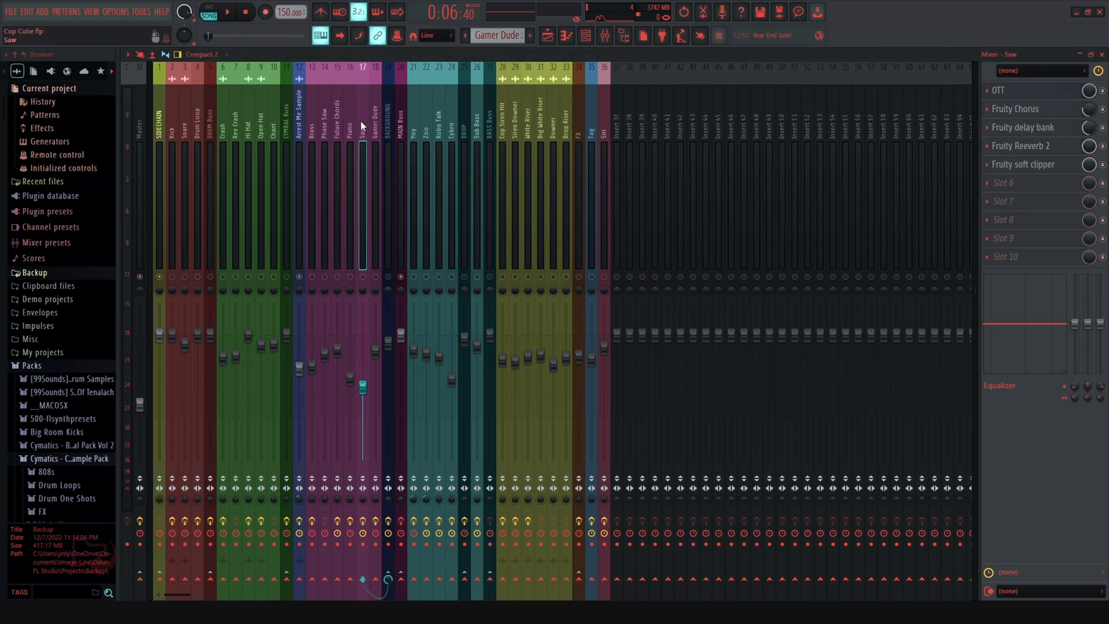
{"action": "left_click", "coordinate": [1035, 97]}
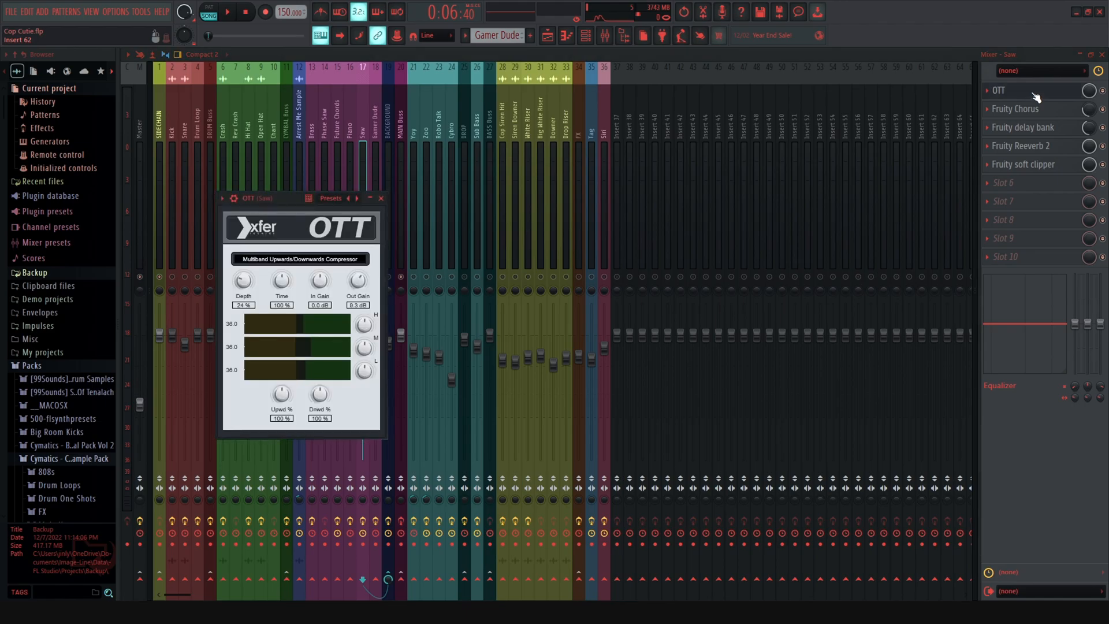
{"action": "left_click", "coordinate": [1033, 108]}
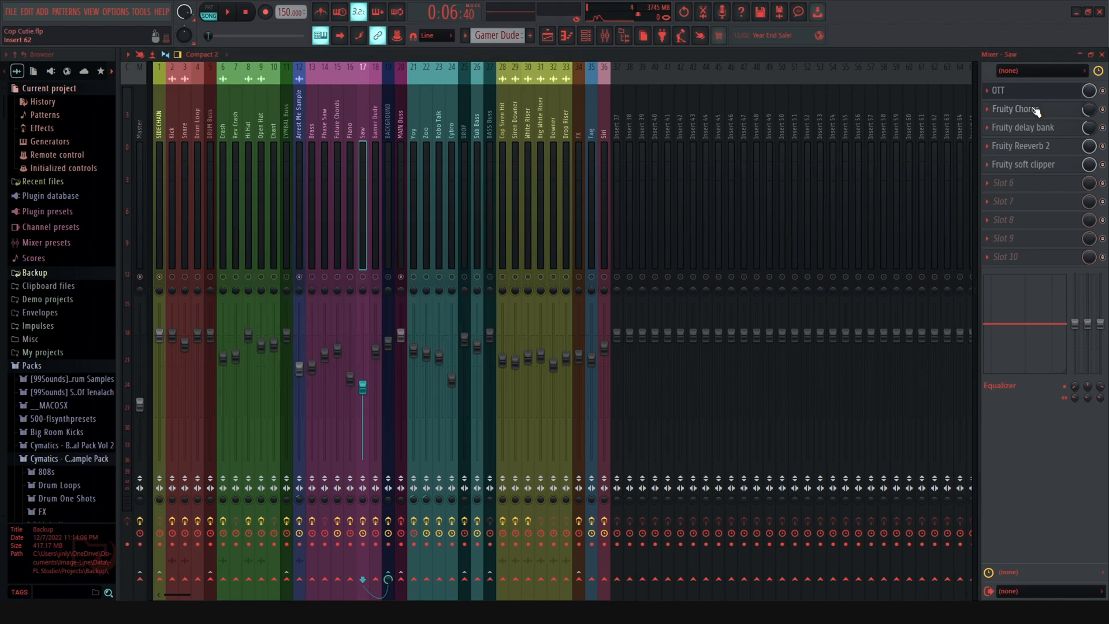
{"action": "left_click", "coordinate": [1055, 112]}
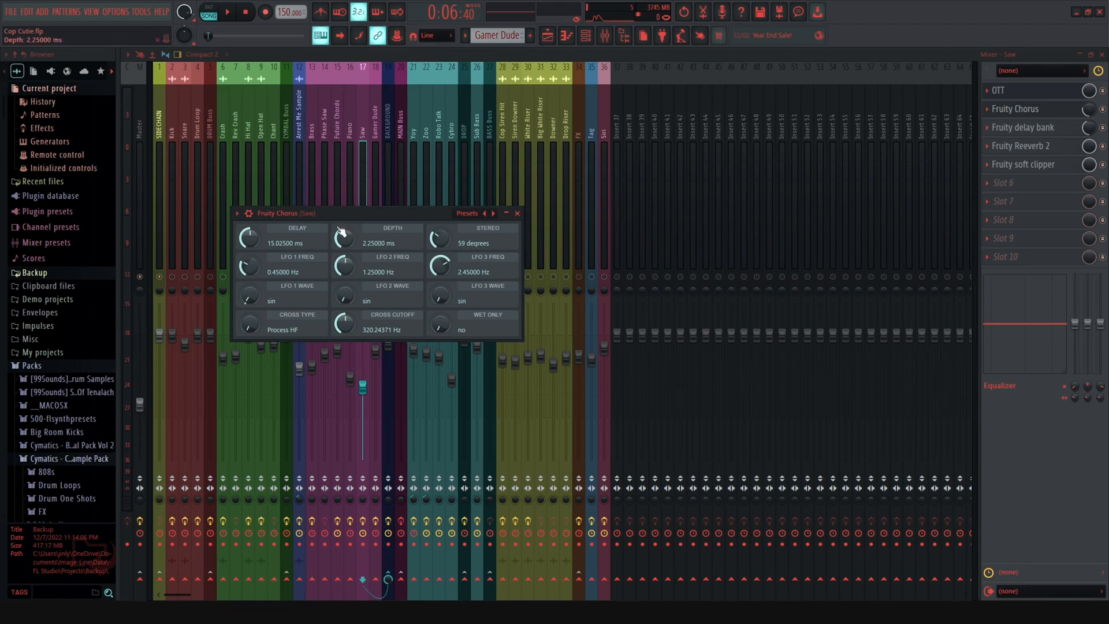
{"action": "left_click_drag", "start_coordinate": [368, 218], "coordinate": [660, 162]}
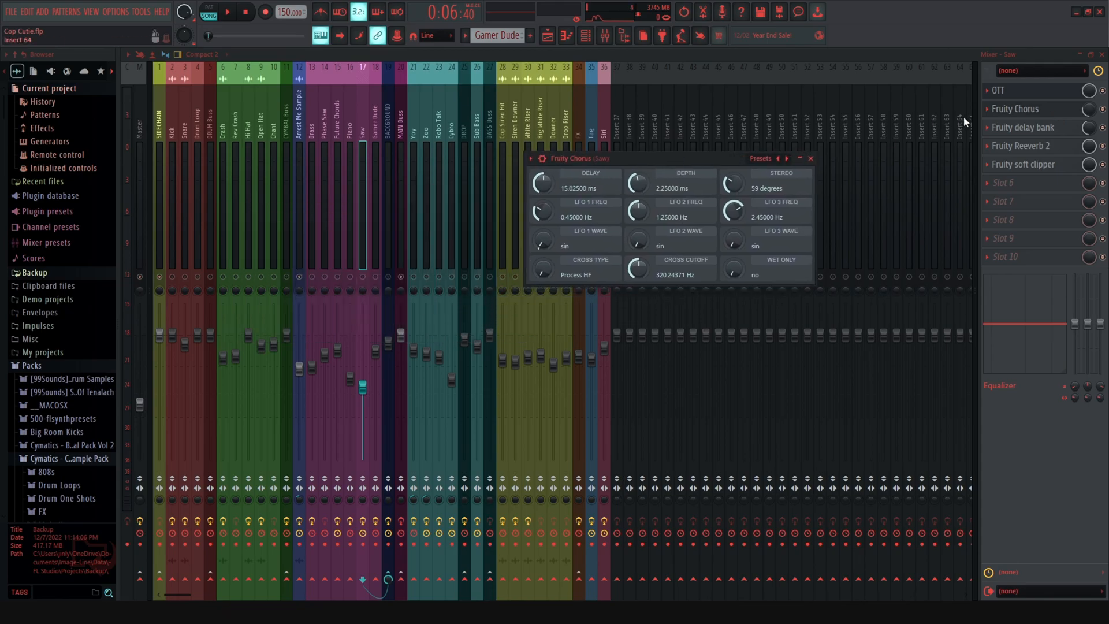
{"action": "left_click", "coordinate": [1089, 112]}
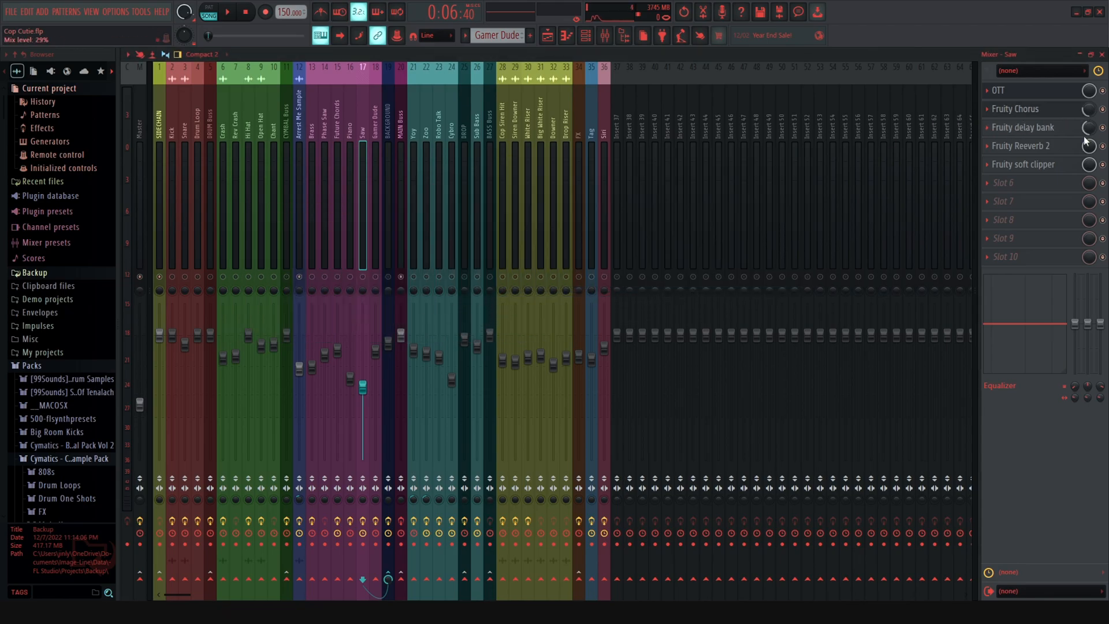
{"action": "left_click", "coordinate": [1052, 129]}
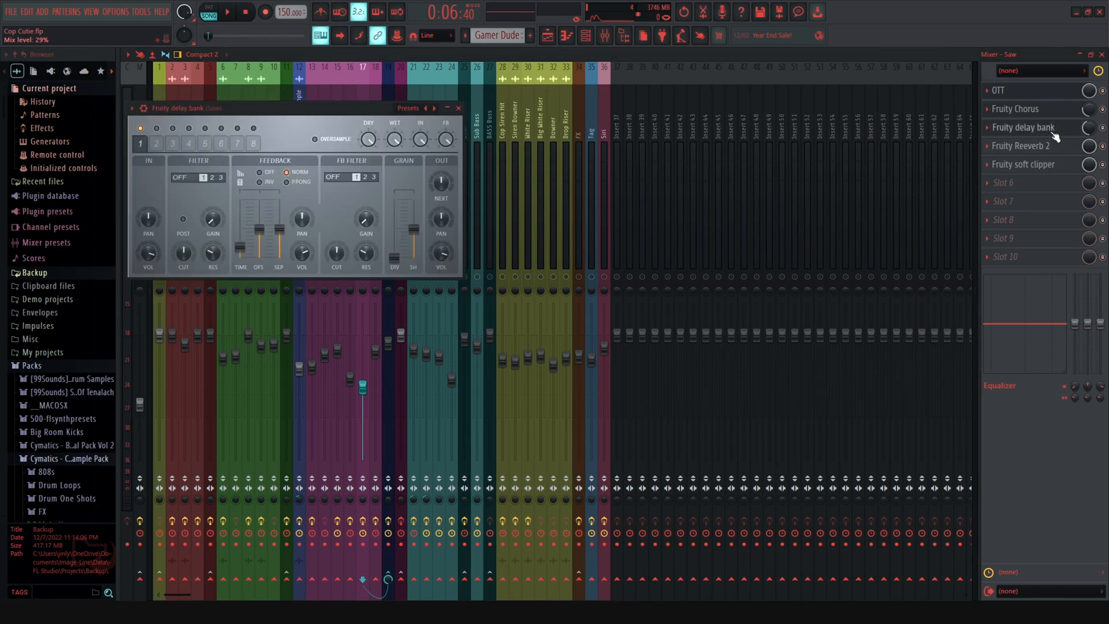
{"action": "left_click", "coordinate": [1053, 130]}
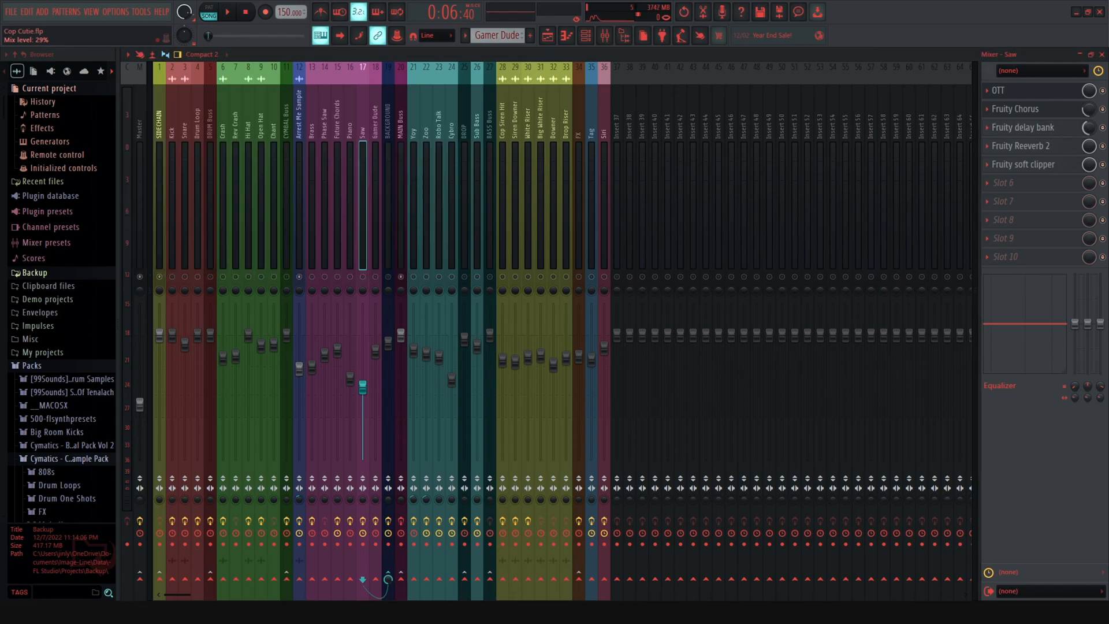
{"action": "left_click", "coordinate": [1038, 151]}
{"action": "left_click", "coordinate": [1038, 152]}
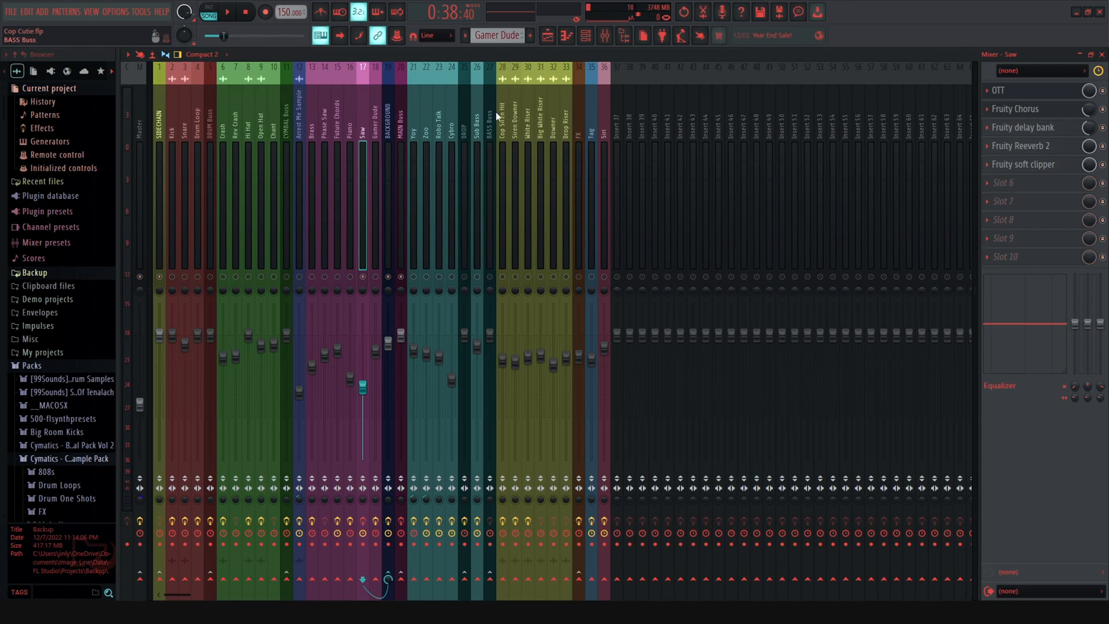
Step: Play the song twice from 0:38 to hear the Saw track in the mix, stopping playback after each listen
{"action": "key", "text": "space"}
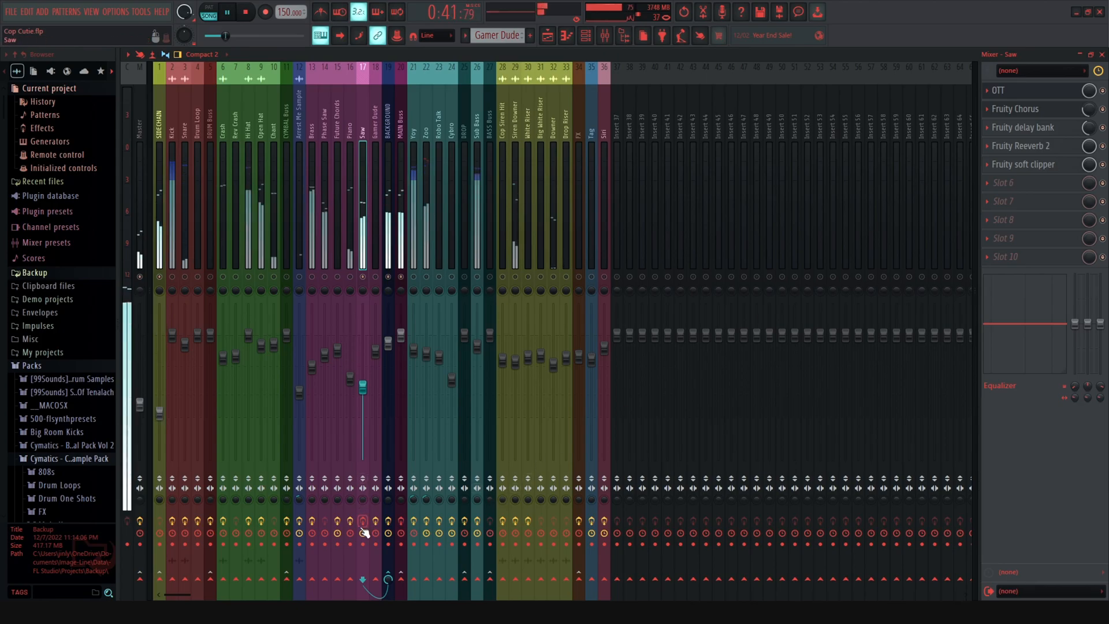
{"action": "key", "text": "space"}
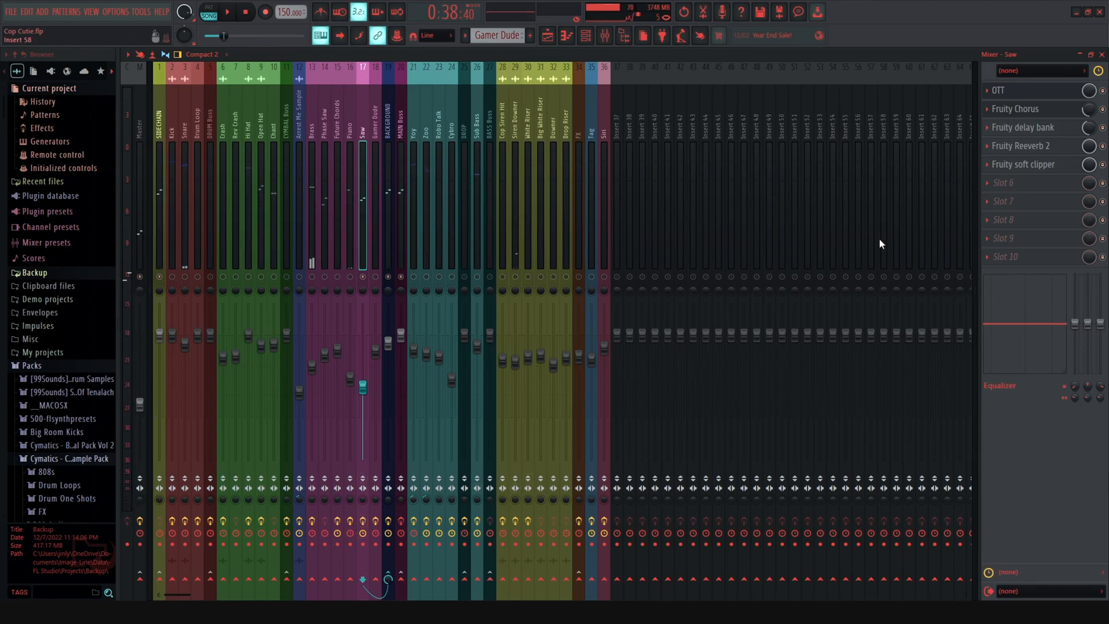
{"action": "key", "text": "space"}
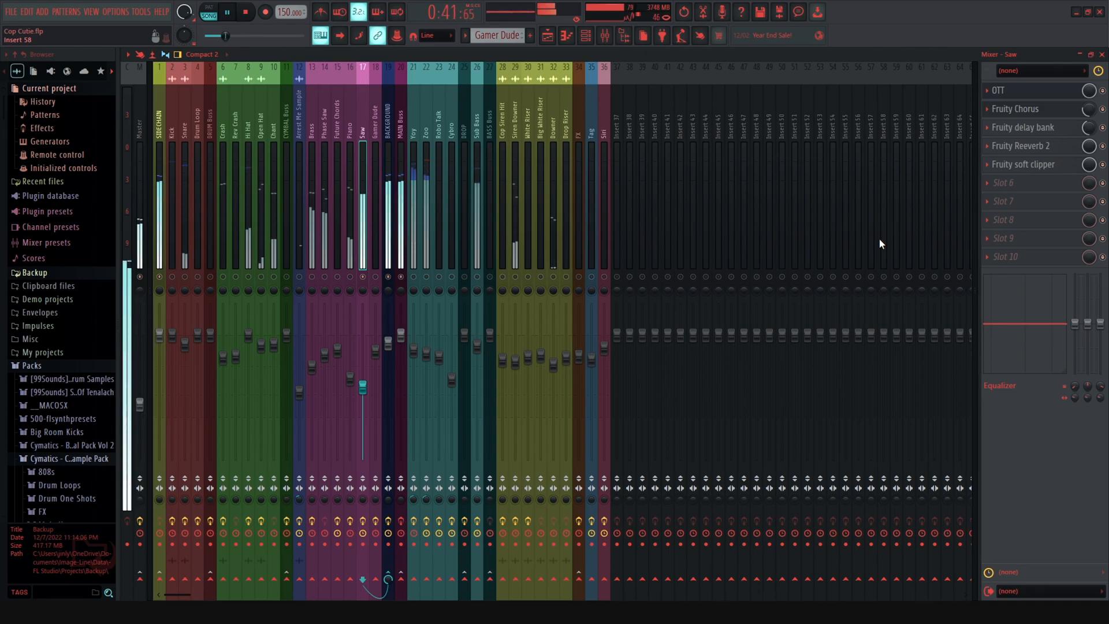
{"action": "key", "text": "space"}
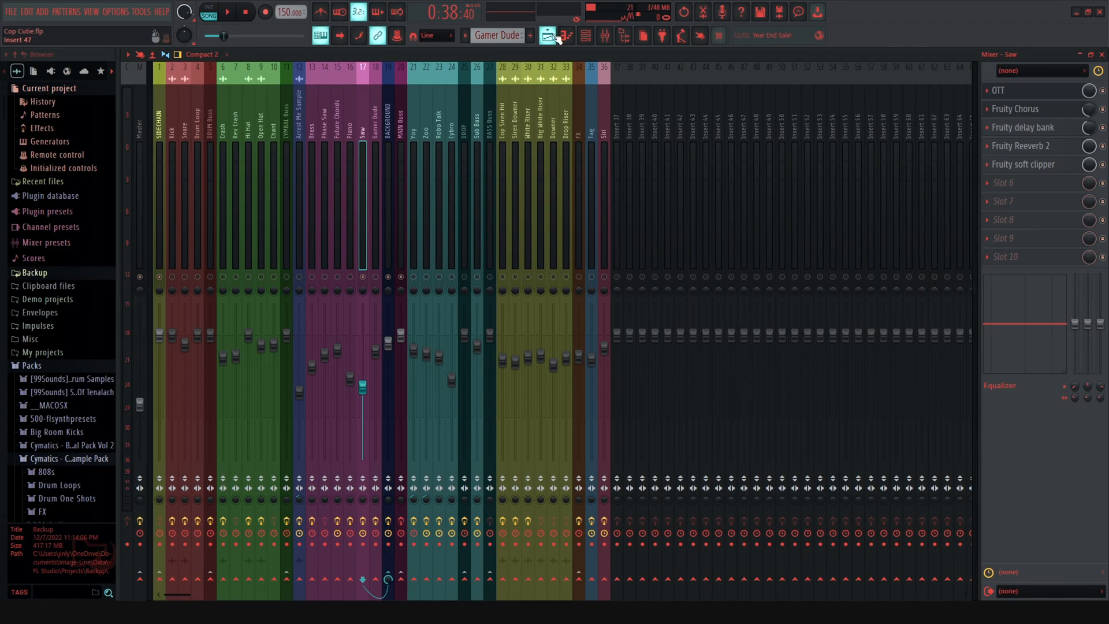
Step: Review the Gamer Dude mixer track's Fruity Chorus, Fruity Flanger and Fruity Reeverb 2 settings and the flanger's mix level
{"action": "left_click", "coordinate": [347, 98]}
{"action": "left_click", "coordinate": [375, 113]}
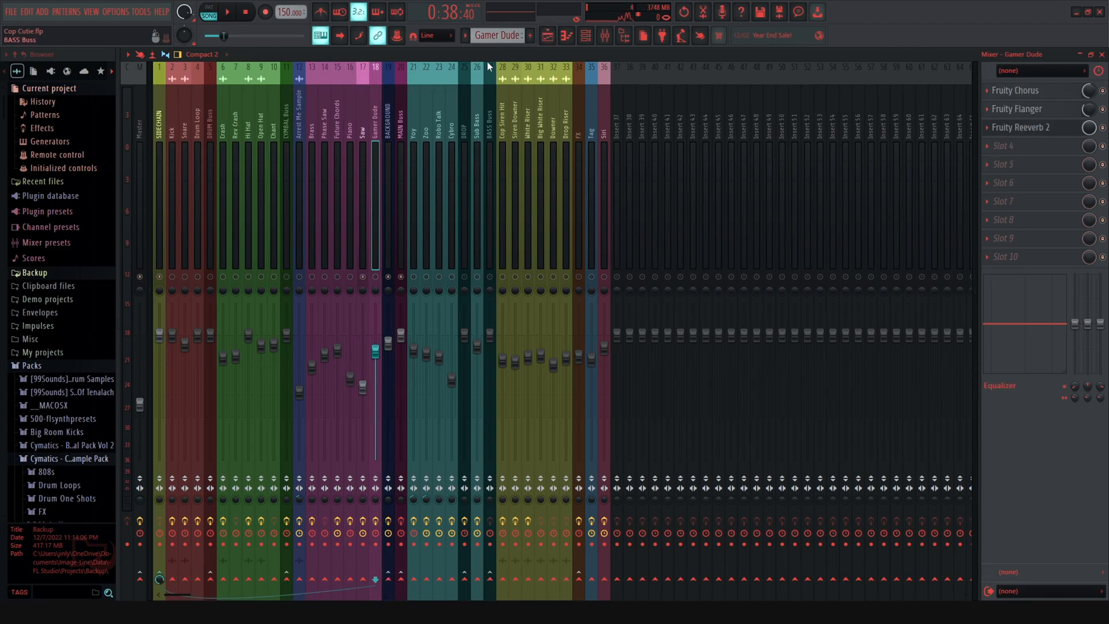
{"action": "left_click", "coordinate": [1042, 92]}
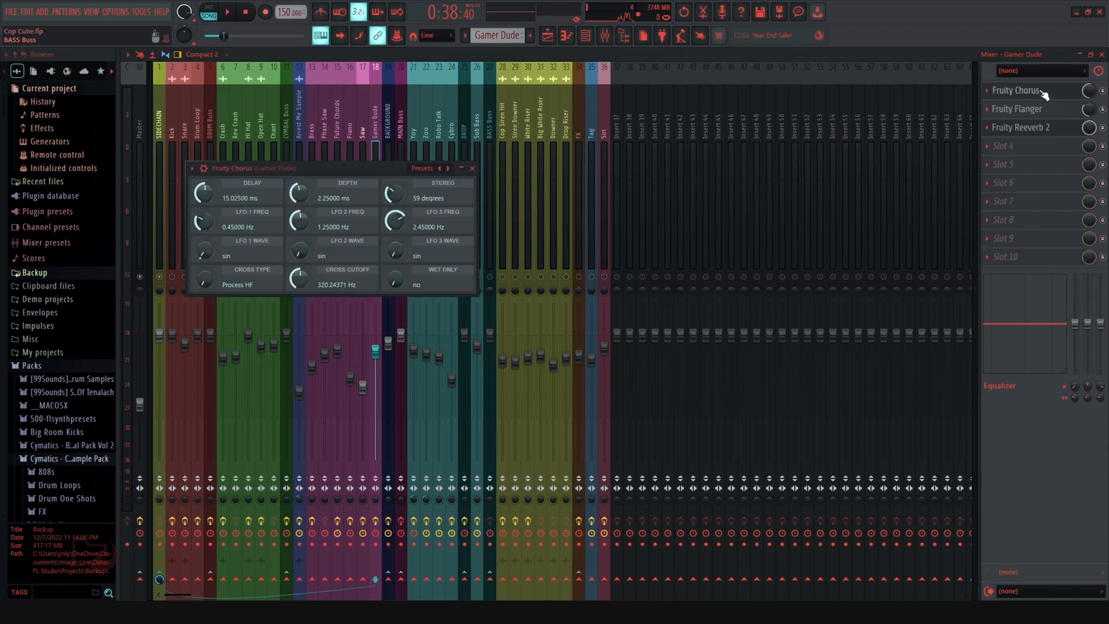
{"action": "left_click", "coordinate": [1040, 111]}
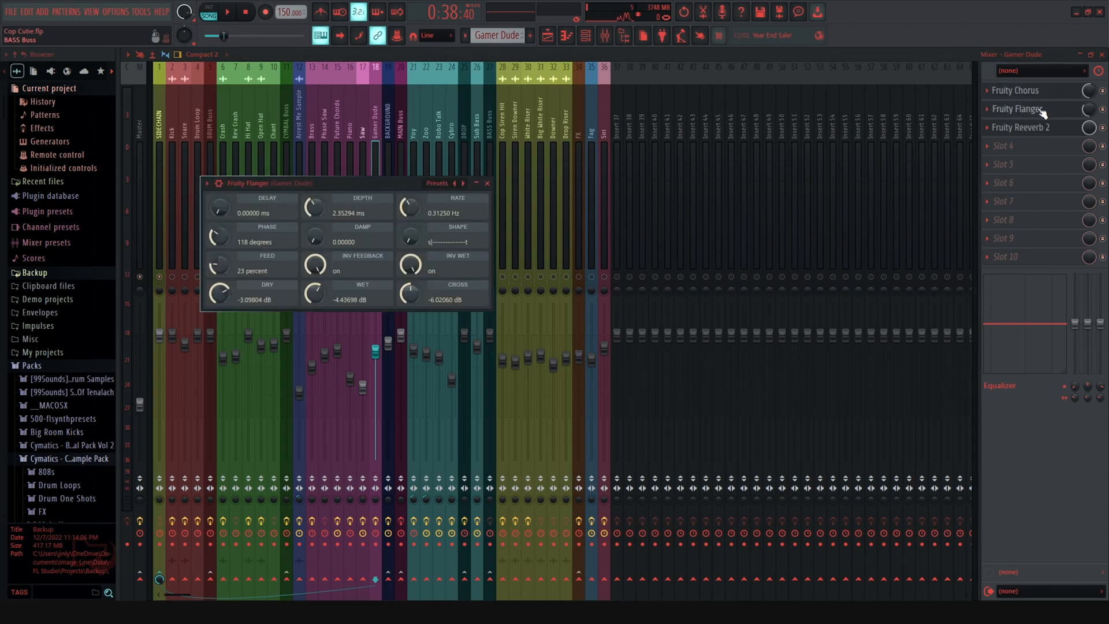
{"action": "left_click", "coordinate": [1045, 128]}
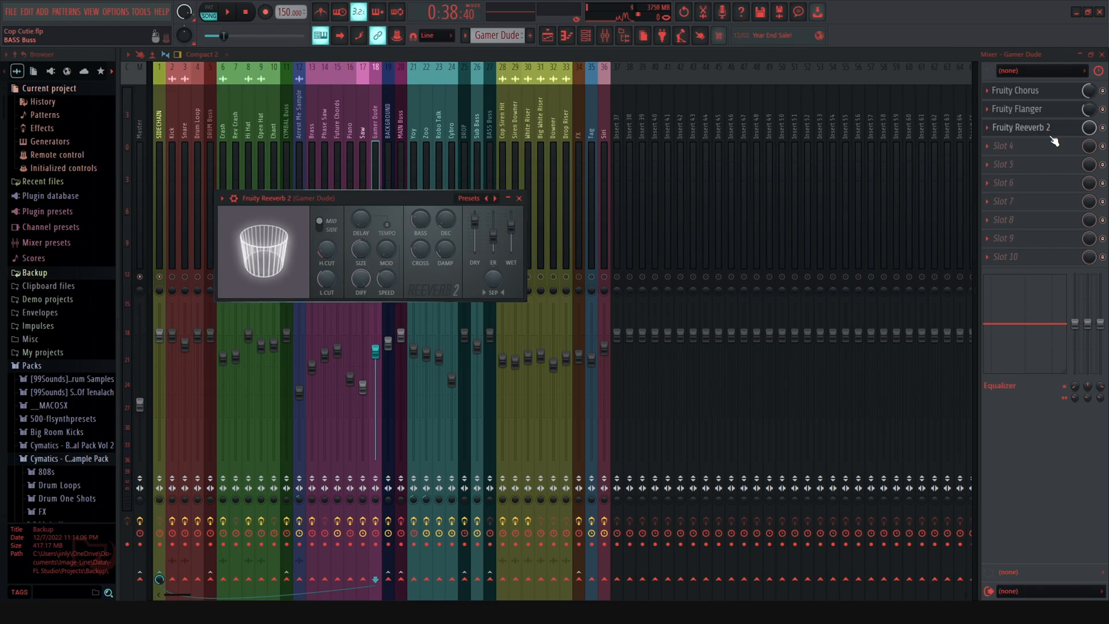
{"action": "left_click_drag", "start_coordinate": [1090, 110], "coordinate": [1089, 106]}
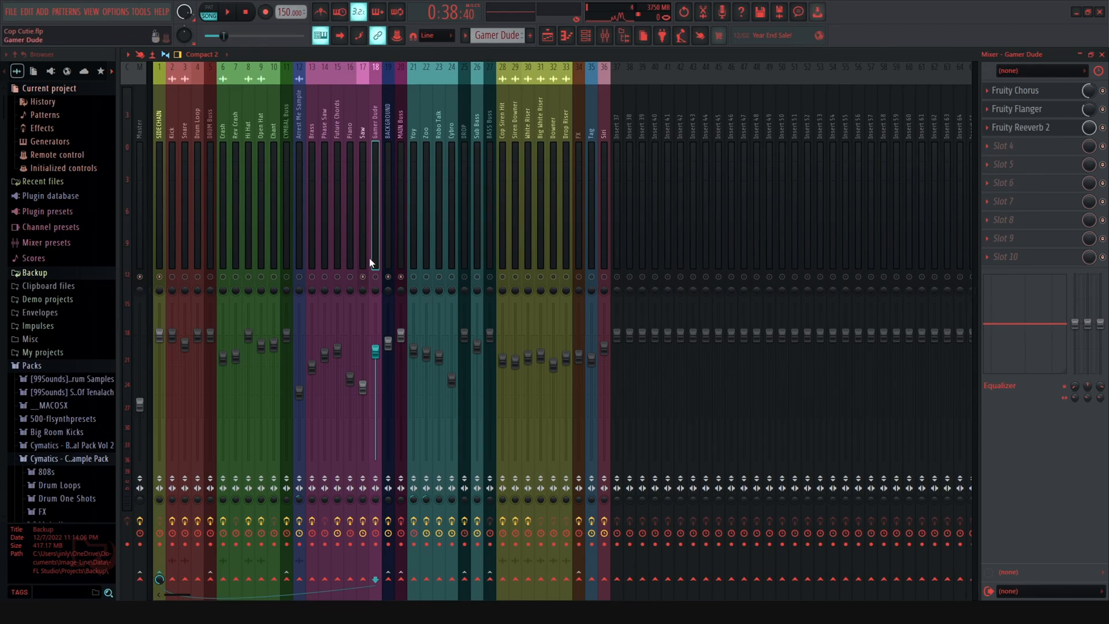
Step: Compare the effect chains and routing of the MAIN Buss, BACKGROUND, Saw and Arrest Me Sample mixer tracks
{"action": "left_click", "coordinate": [403, 130]}
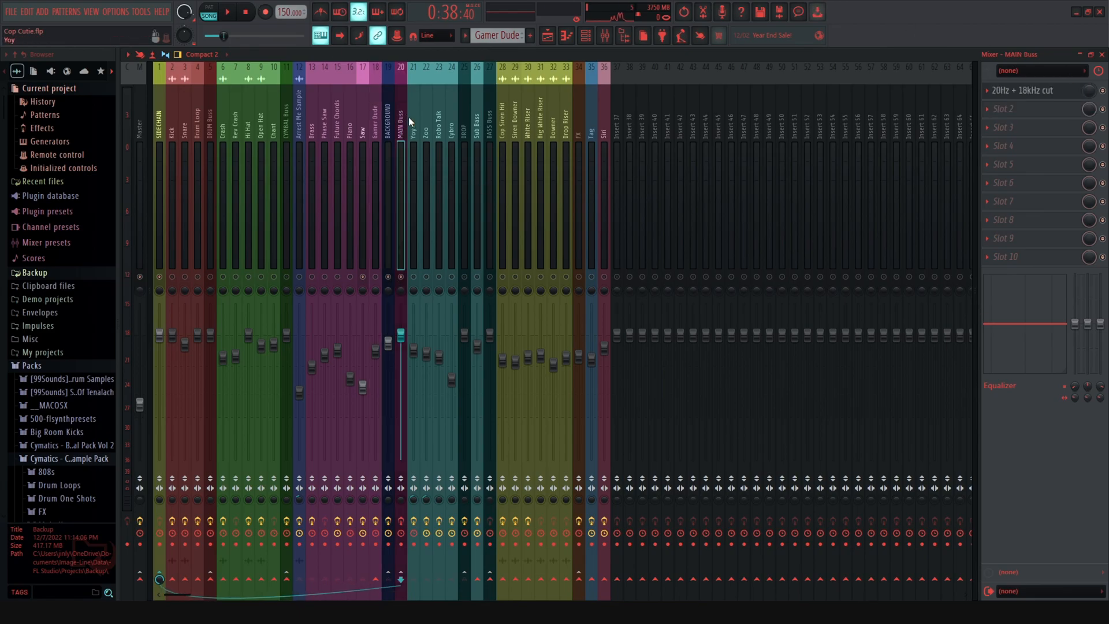
{"action": "left_click", "coordinate": [393, 115]}
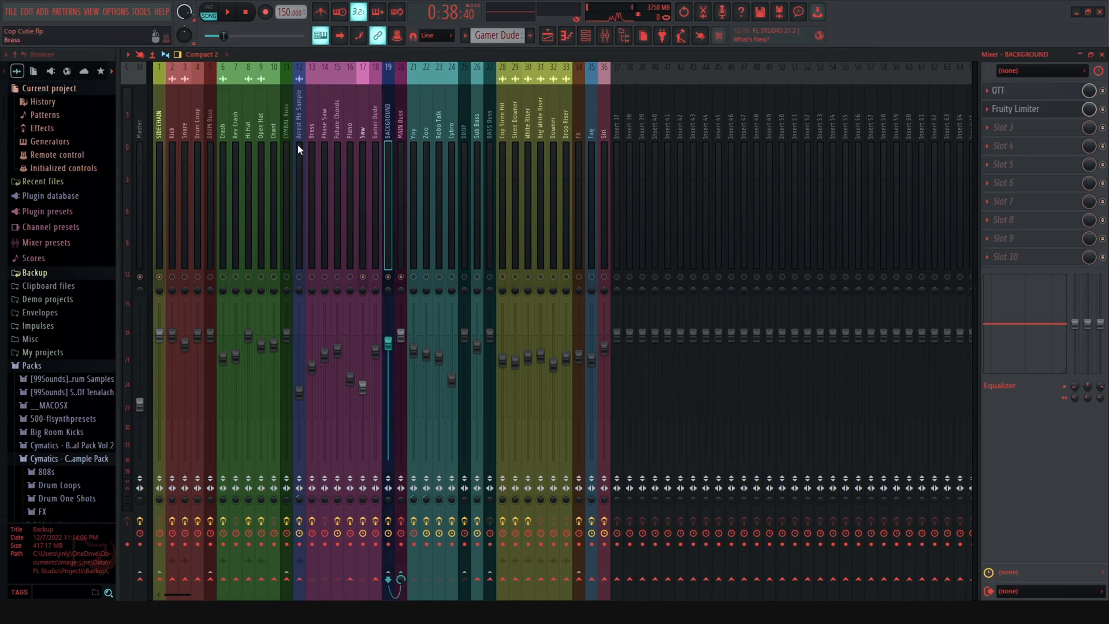
{"action": "left_click_drag", "start_coordinate": [300, 141], "coordinate": [389, 151]}
{"action": "left_click_drag", "start_coordinate": [313, 146], "coordinate": [375, 148]}
{"action": "mouse_move", "coordinate": [348, 151]}
{"action": "left_mouse_down"}
{"action": "mouse_move", "coordinate": [310, 154]}
{"action": "mouse_move", "coordinate": [362, 150]}
{"action": "left_mouse_up"}
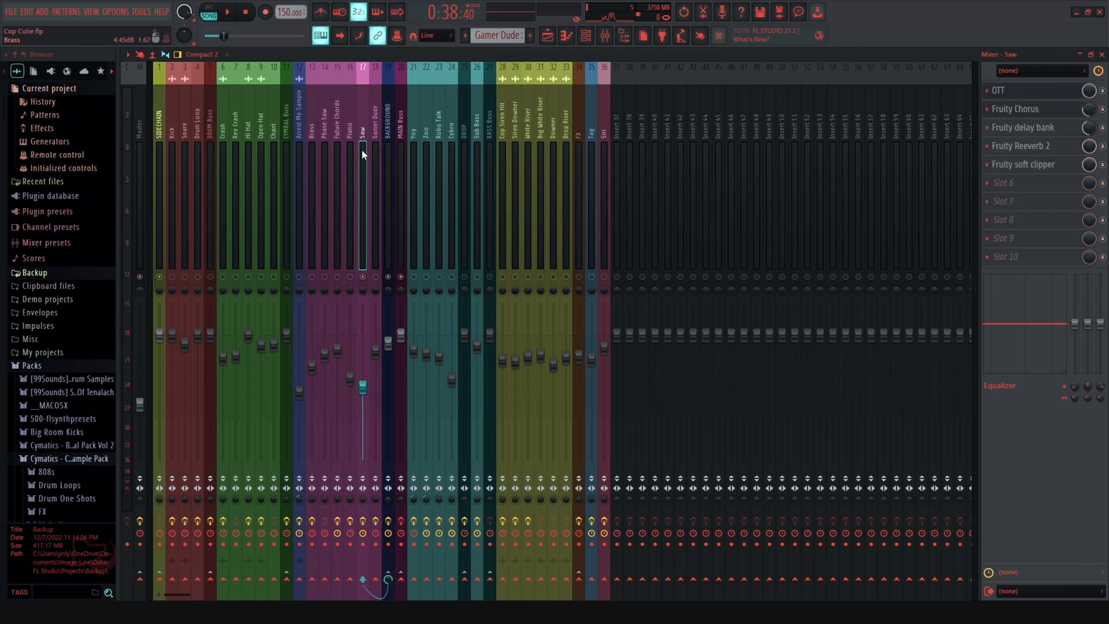
{"action": "left_click", "coordinate": [386, 123]}
{"action": "left_click", "coordinate": [296, 116]}
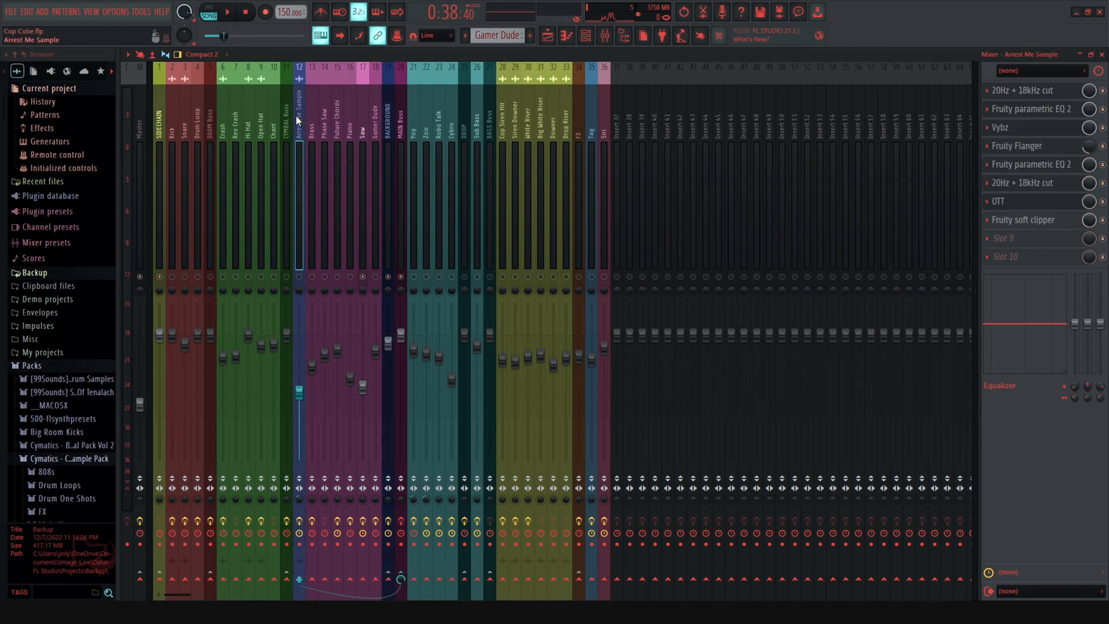
Step: Compare the effect chains and routing of the BACKGROUND, Arrest Me Sample, Gamer Dude and MAIN Buss mixer tracks
{"action": "left_click", "coordinate": [390, 122]}
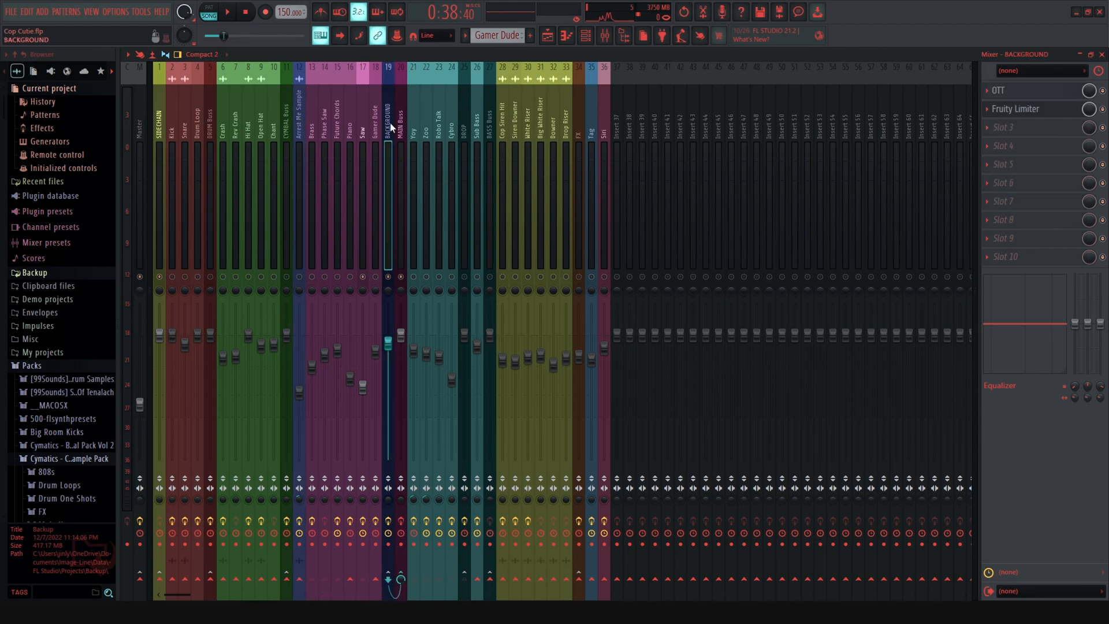
{"action": "left_click", "coordinate": [297, 116]}
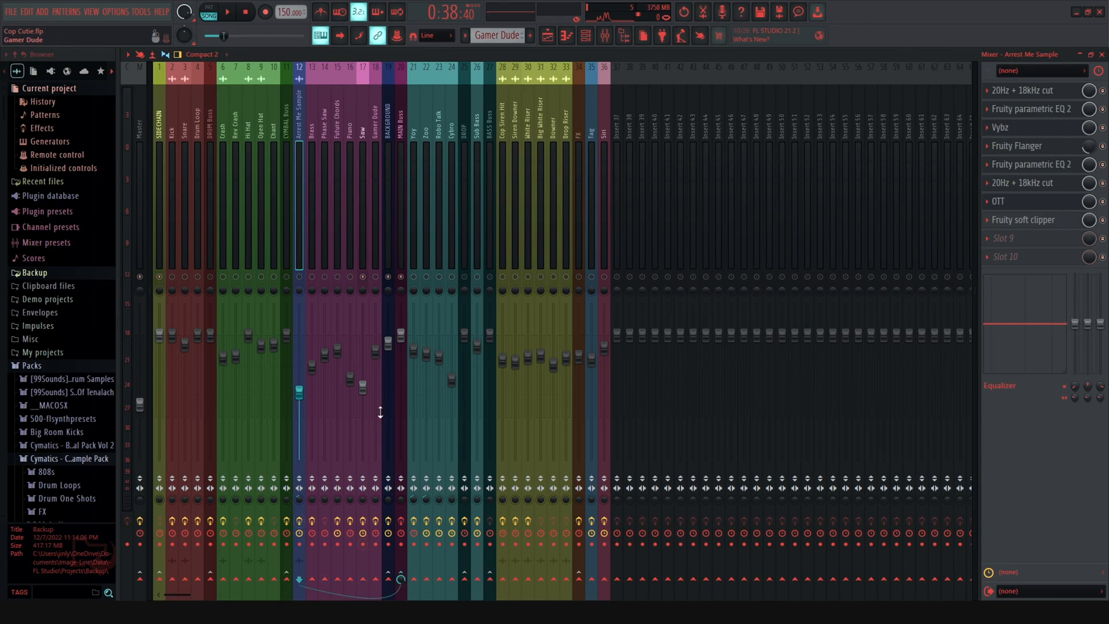
{"action": "left_click", "coordinate": [389, 132]}
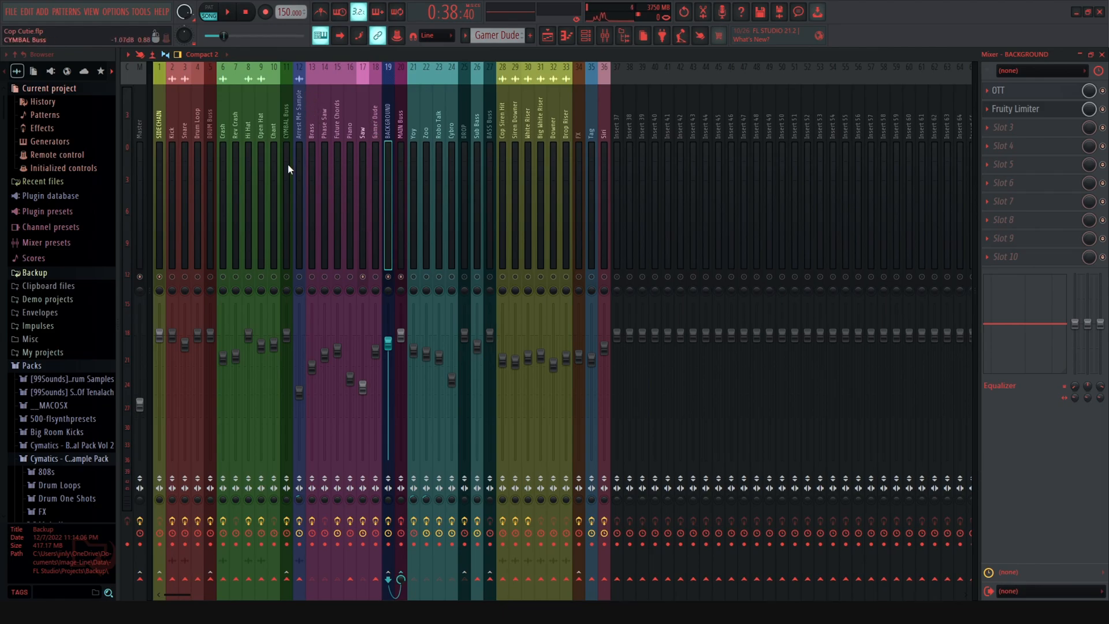
{"action": "left_click", "coordinate": [300, 127]}
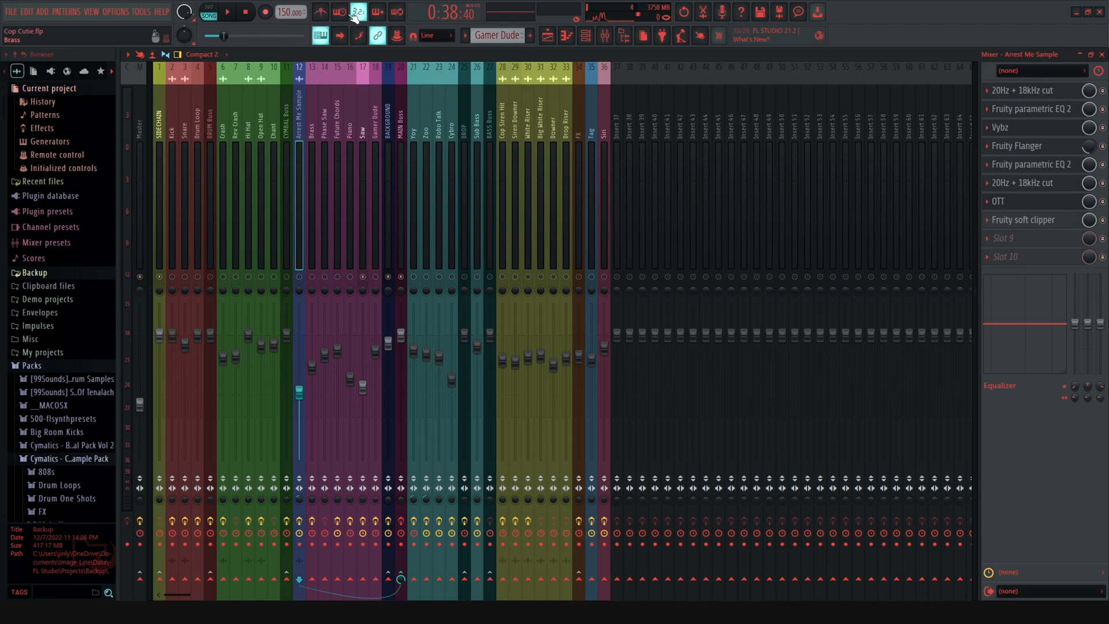
{"action": "left_click_drag", "start_coordinate": [314, 141], "coordinate": [377, 158]}
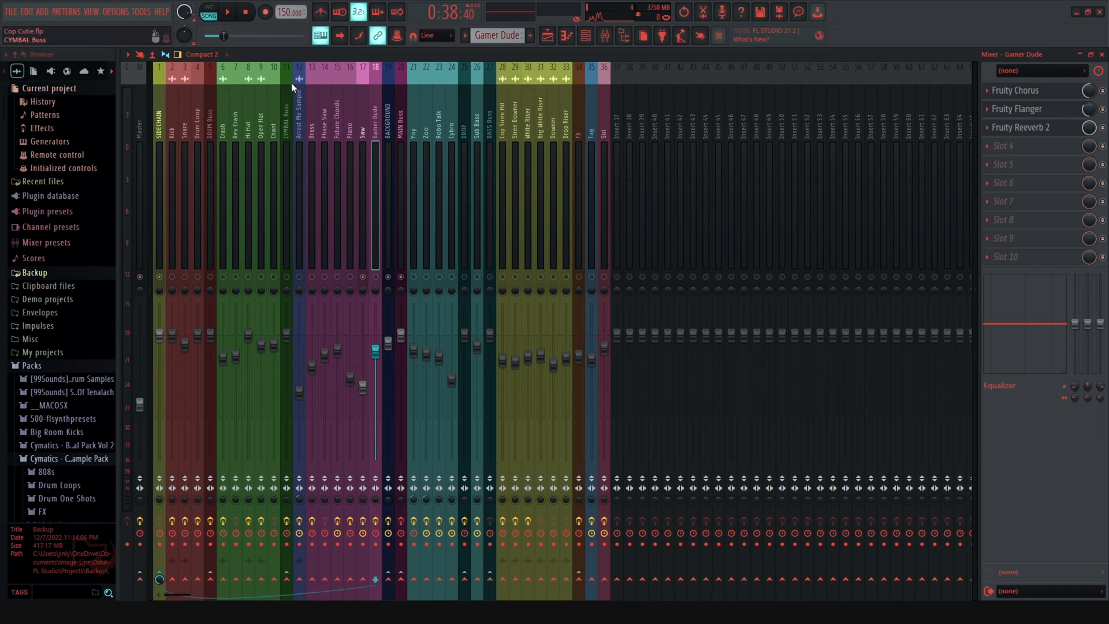
{"action": "left_click", "coordinate": [401, 105]}
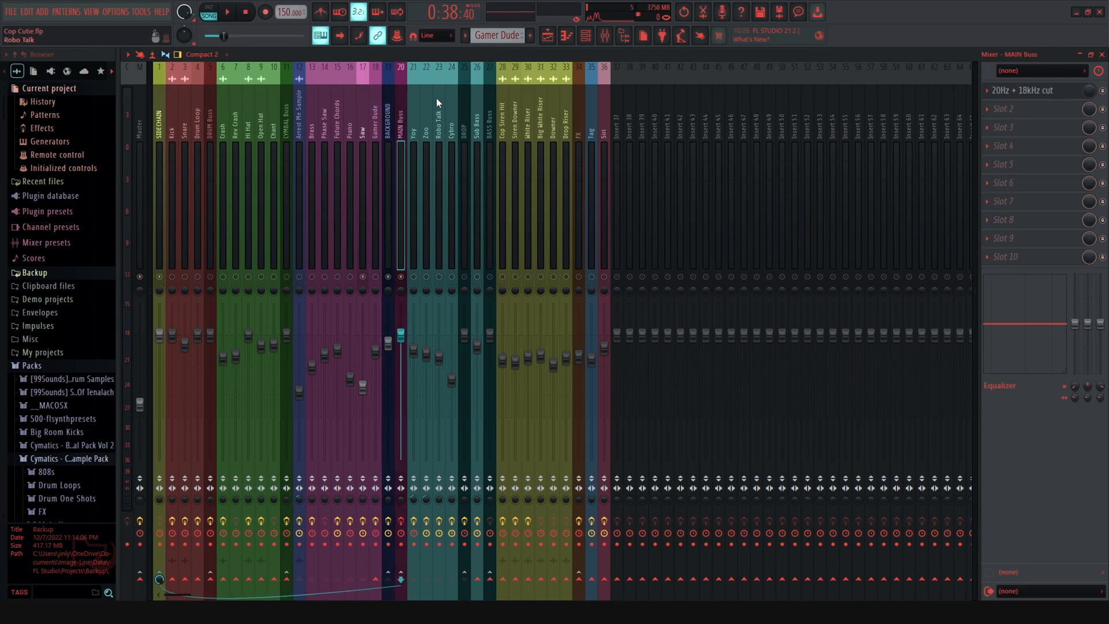
Step: Review the Yoy sound, inspecting its Serum instrument in the channel rack and the Sausage Fattener on its mixer track
{"action": "left_click", "coordinate": [424, 110]}
{"action": "left_click", "coordinate": [415, 114]}
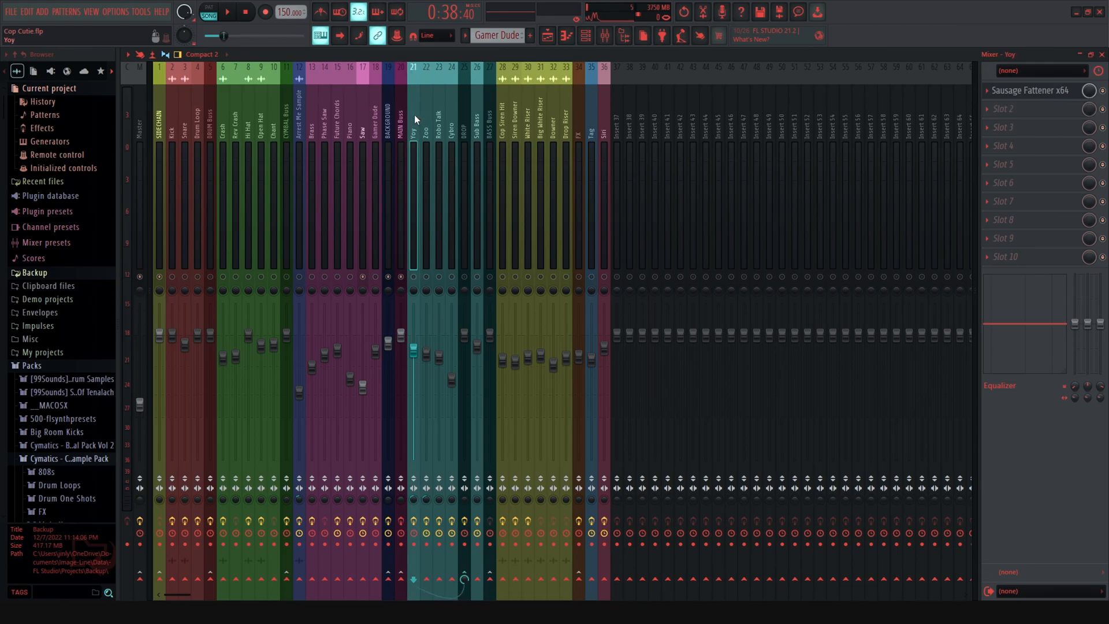
{"action": "left_click", "coordinate": [586, 35]}
{"action": "scroll", "coordinate": [313, 352], "scroll_direction": "down", "scroll_amount": 4}
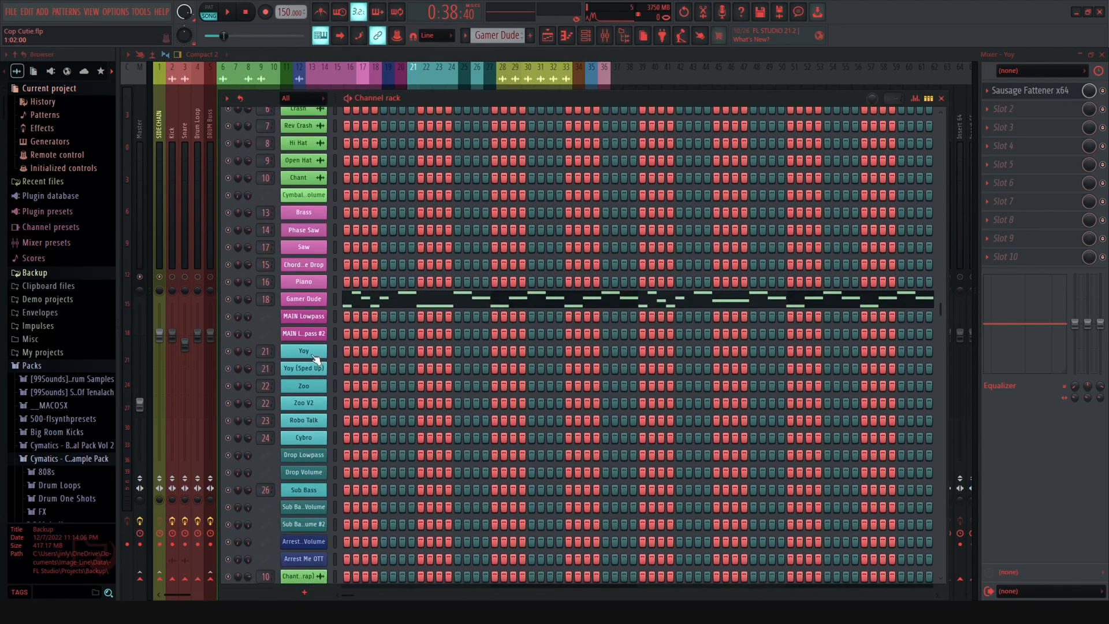
{"action": "left_click", "coordinate": [313, 355]}
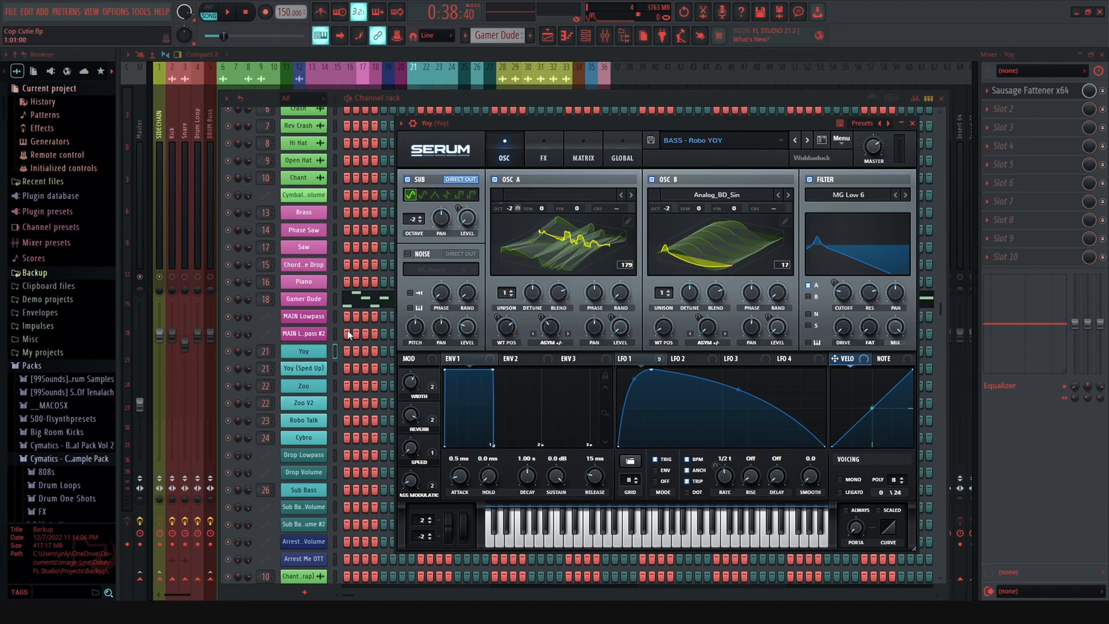
{"action": "left_click", "coordinate": [605, 36]}
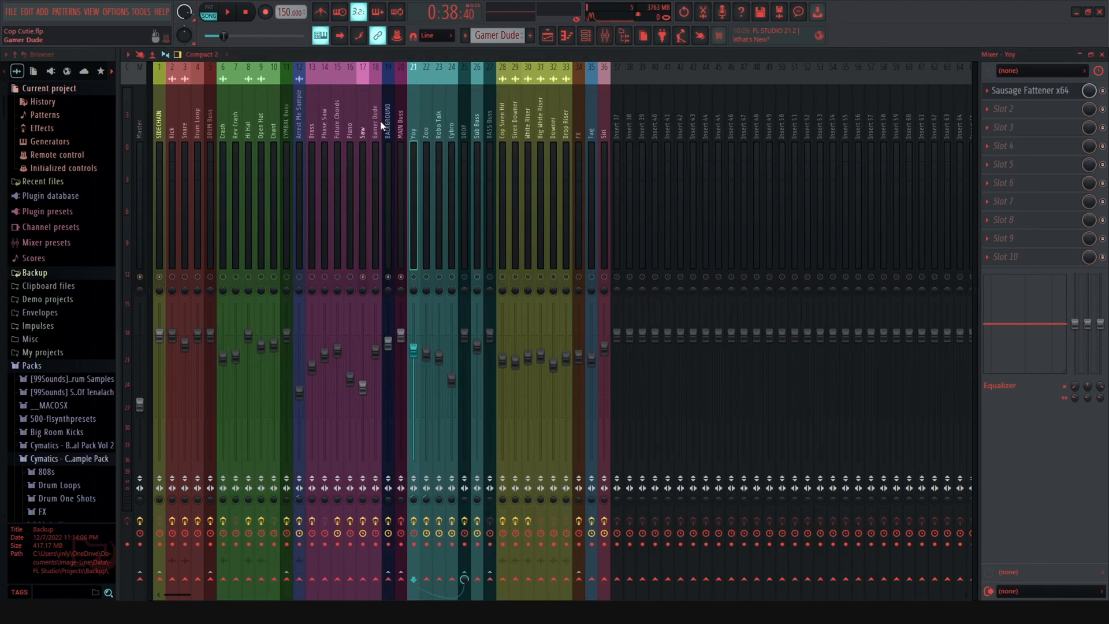
{"action": "left_click", "coordinate": [1034, 92]}
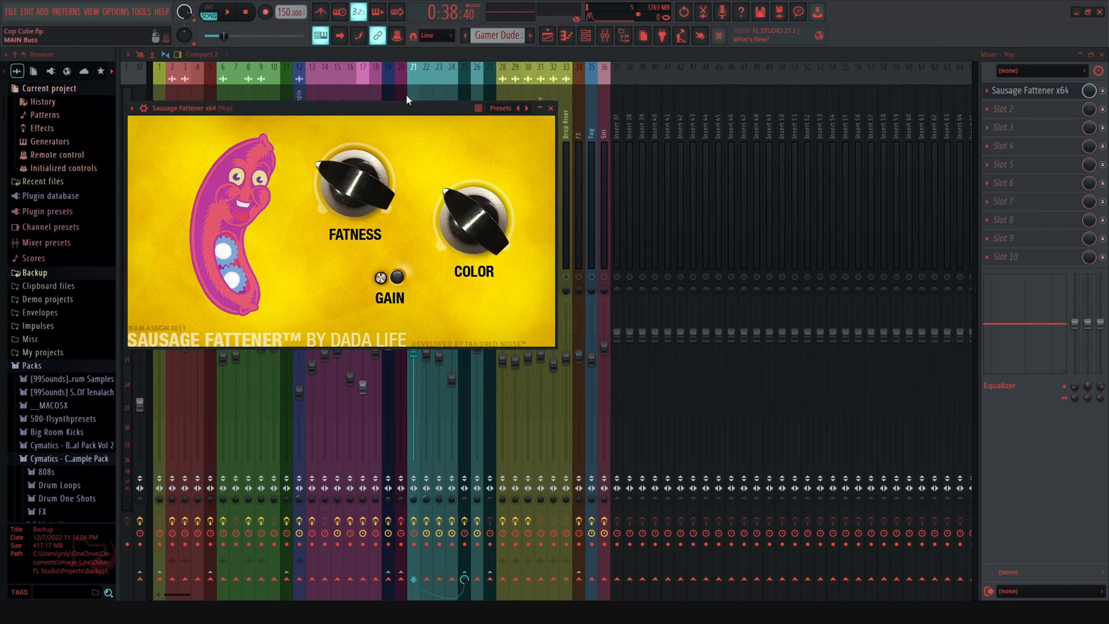
{"action": "left_click", "coordinate": [448, 56]}
Step: Inspect the Sausage Fattener settings on the Zoo mixer track and close the plugin
{"action": "left_click", "coordinate": [428, 117]}
{"action": "left_click", "coordinate": [1028, 90]}
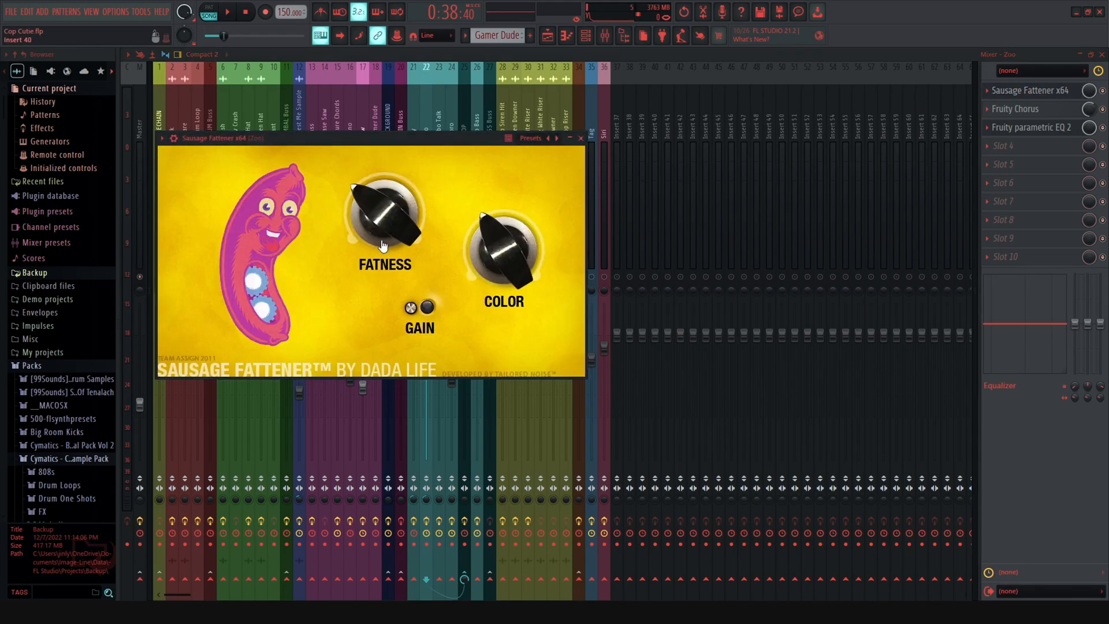
{"action": "left_click", "coordinate": [421, 108]}
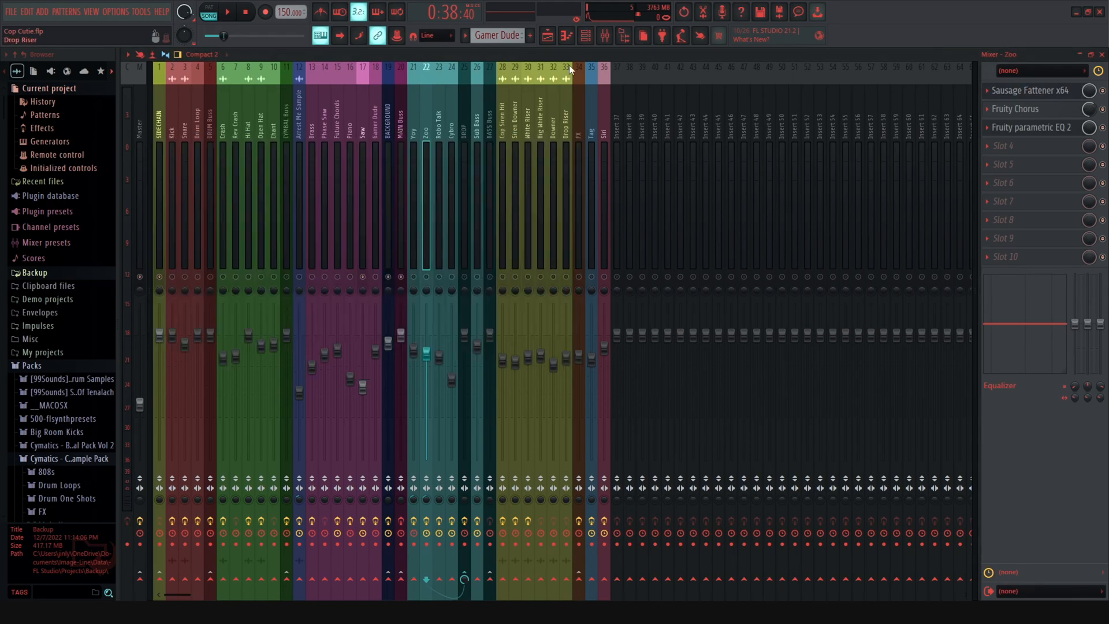
Step: Inspect the Zoo channel's Serum instrument from the channel rack, then return to the mixer
{"action": "left_click", "coordinate": [585, 35]}
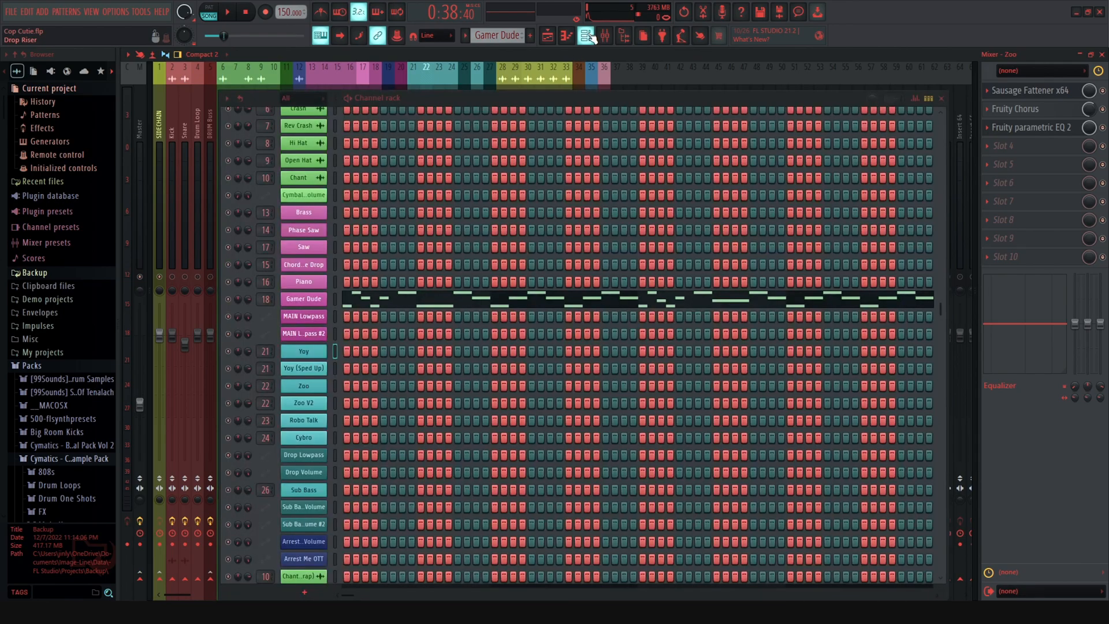
{"action": "left_click", "coordinate": [313, 384]}
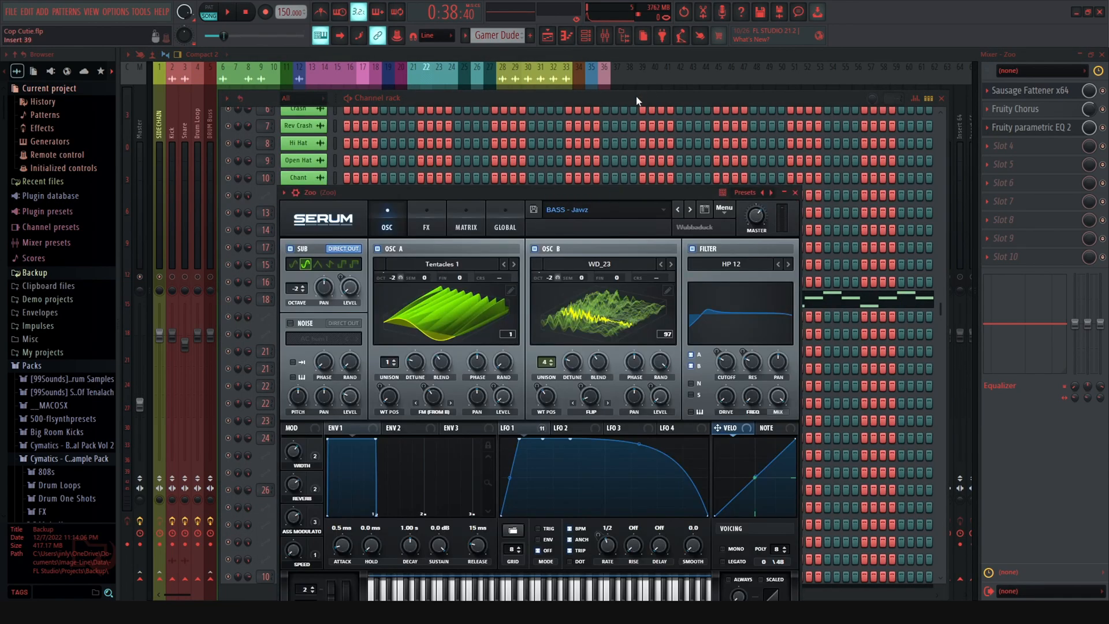
{"action": "left_click", "coordinate": [632, 100]}
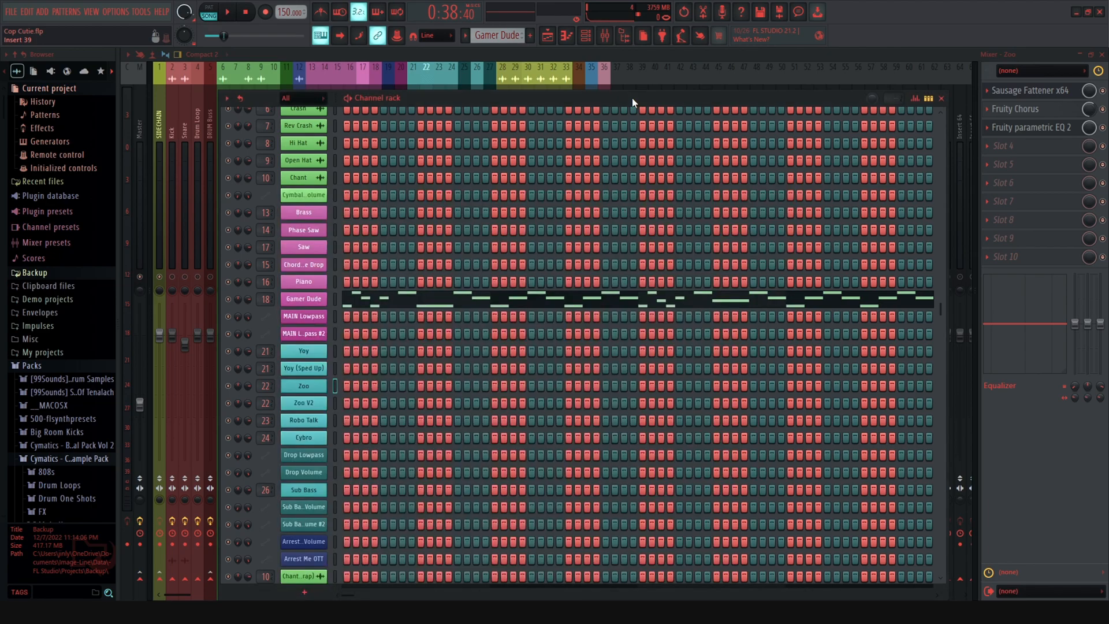
{"action": "left_click", "coordinate": [313, 386]}
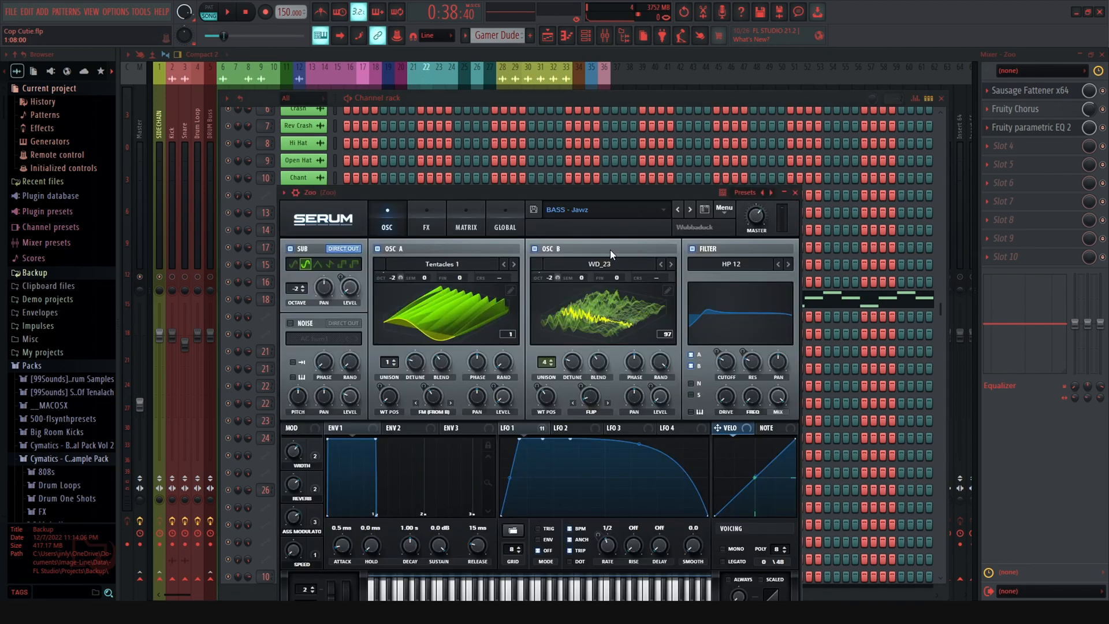
{"action": "left_click", "coordinate": [612, 97]}
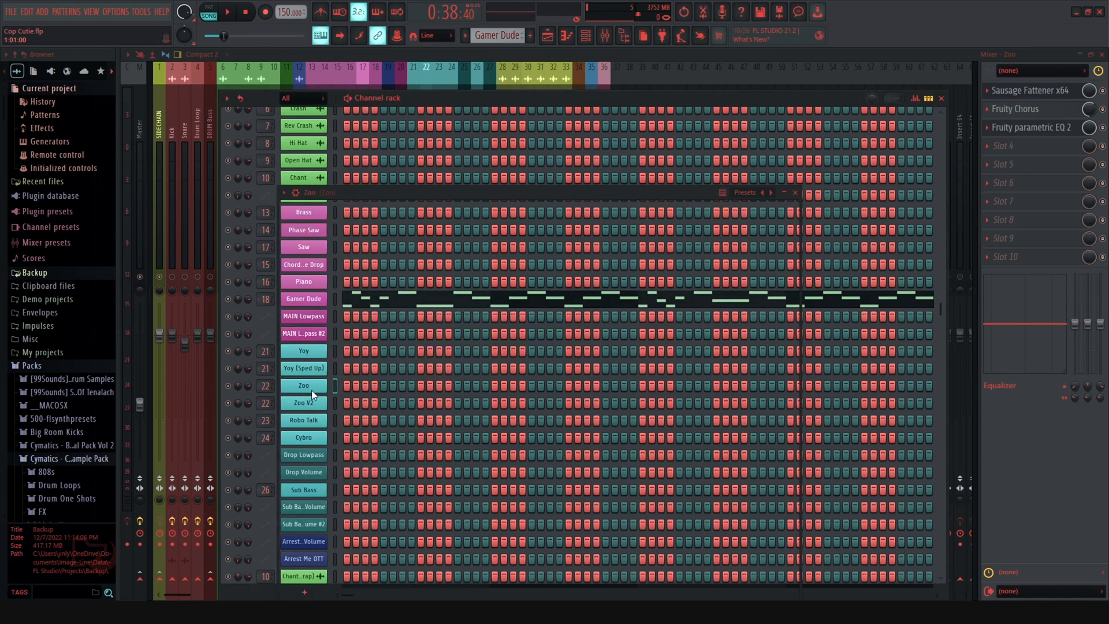
{"action": "left_click", "coordinate": [315, 387]}
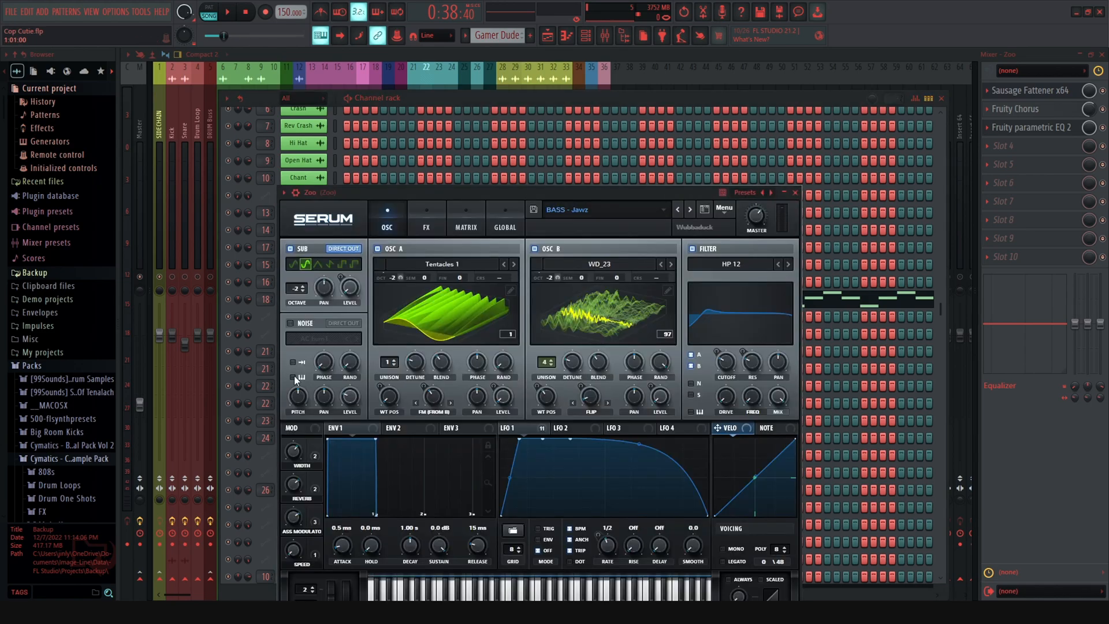
{"action": "left_click", "coordinate": [590, 57]}
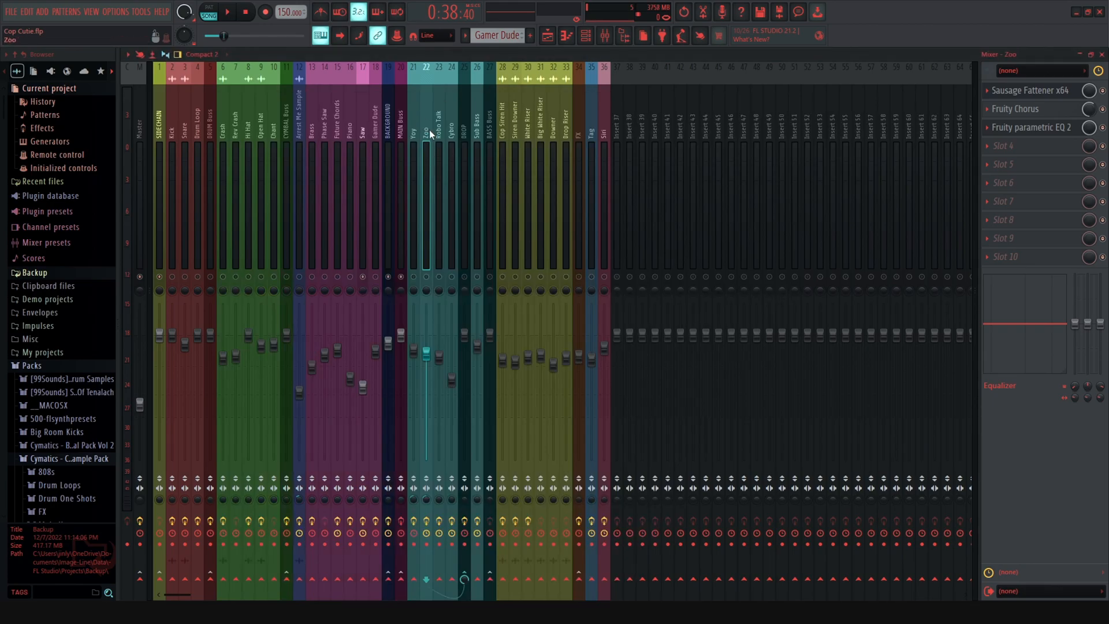
Step: Review the Zoo mixer track's Sausage Fattener, Fruity Chorus and Fruity parametric EQ 2 settings
{"action": "left_click", "coordinate": [1028, 91]}
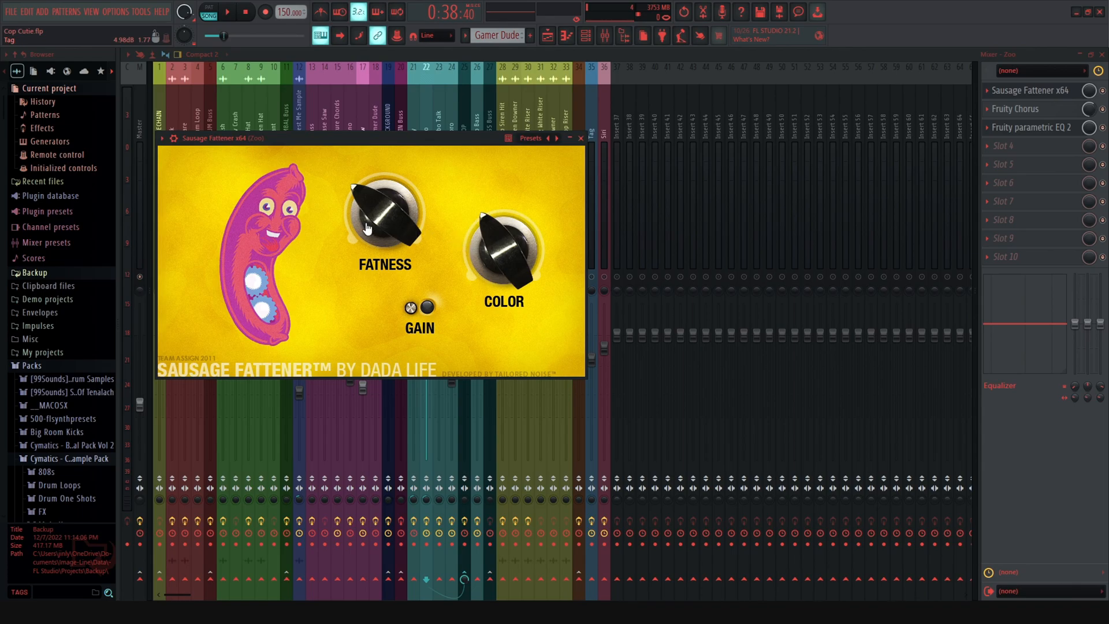
{"action": "left_click", "coordinate": [1048, 115]}
{"action": "left_click", "coordinate": [1047, 115]}
{"action": "left_click", "coordinate": [1048, 116]}
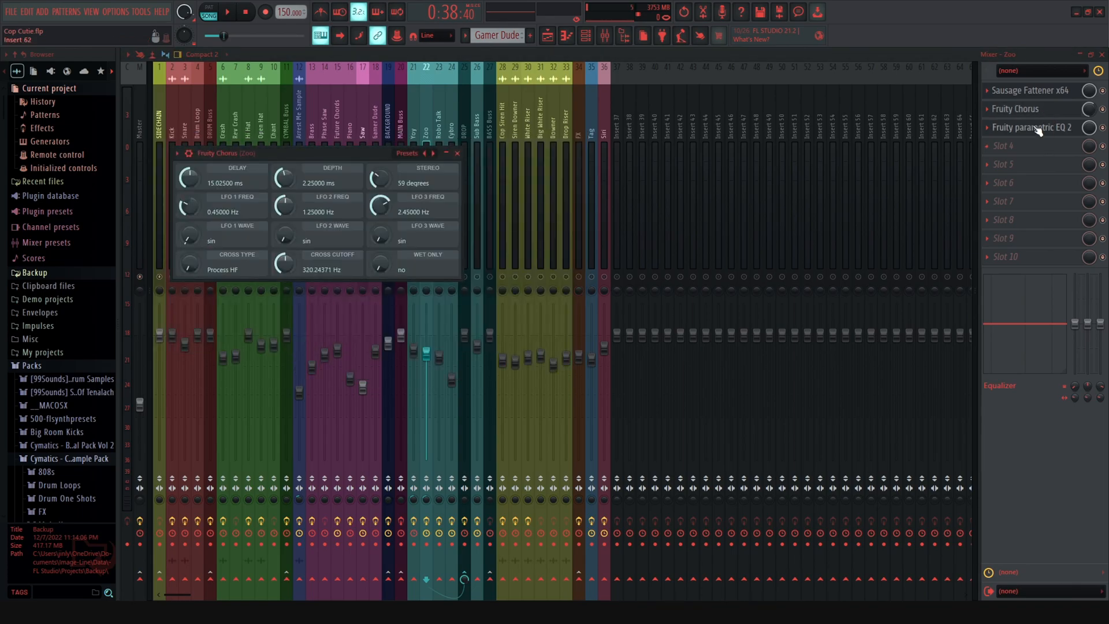
{"action": "left_click", "coordinate": [1038, 128]}
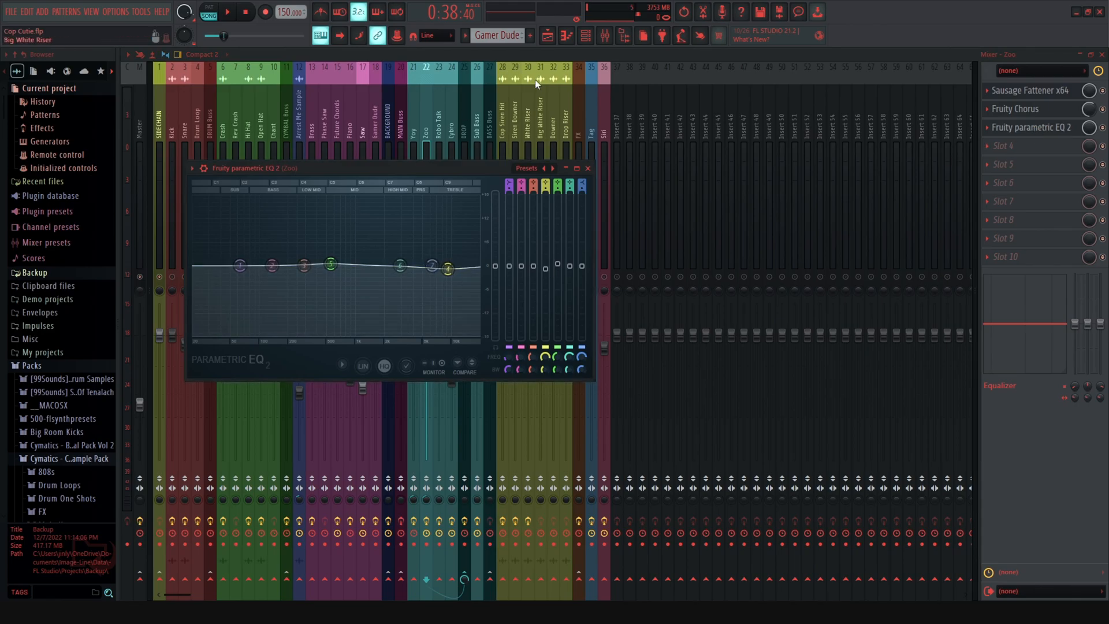
{"action": "key", "text": "Escape"}
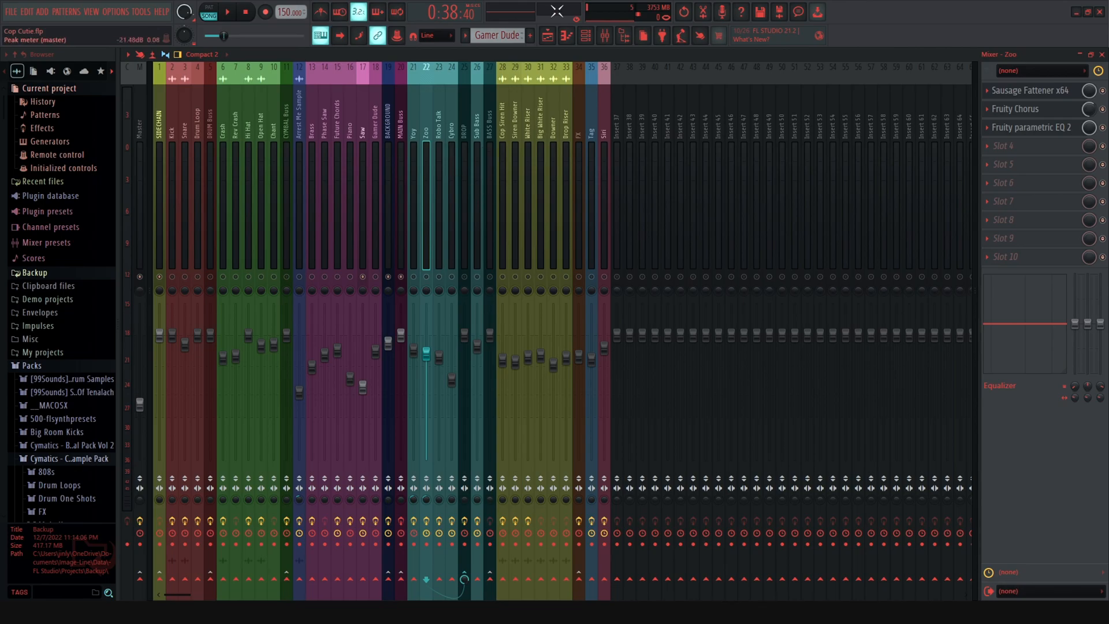
Step: Solo the Zoo mixer track and play the song twice from 0:38, stopping playback after each listen
{"action": "left_click", "coordinate": [558, 30]}
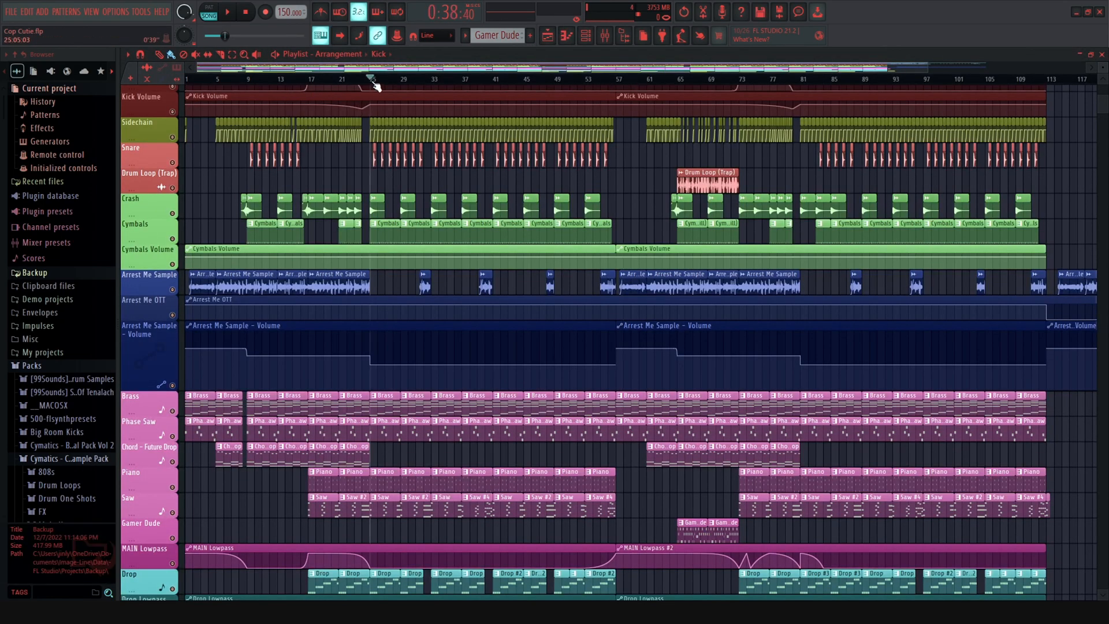
{"action": "left_click", "coordinate": [605, 35]}
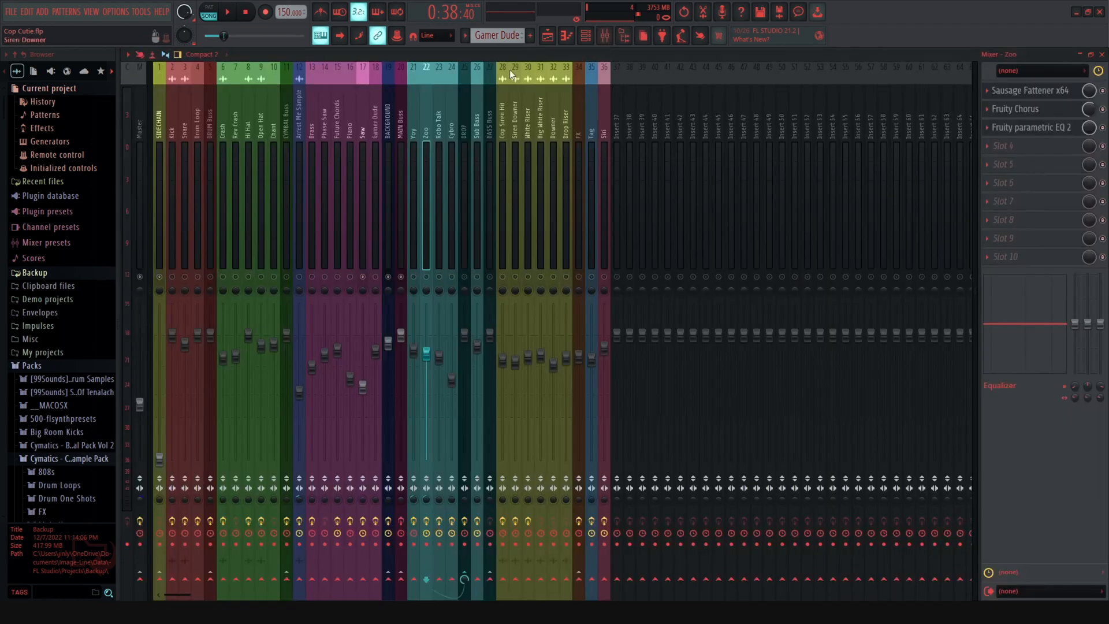
{"action": "left_click", "coordinate": [423, 130]}
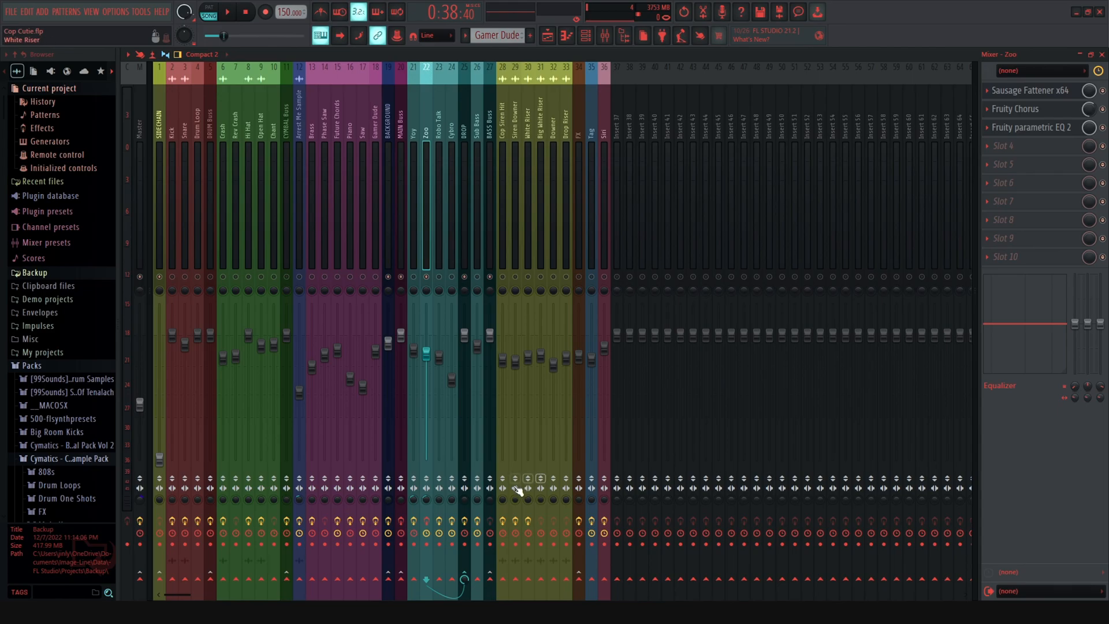
{"action": "key", "text": "space"}
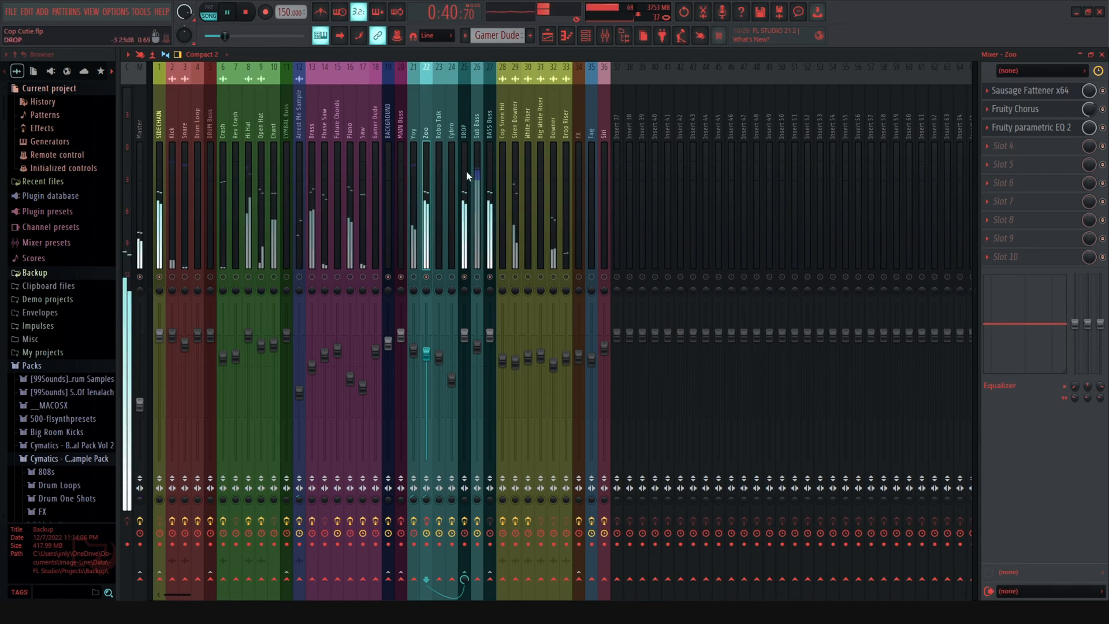
{"action": "key", "text": "space"}
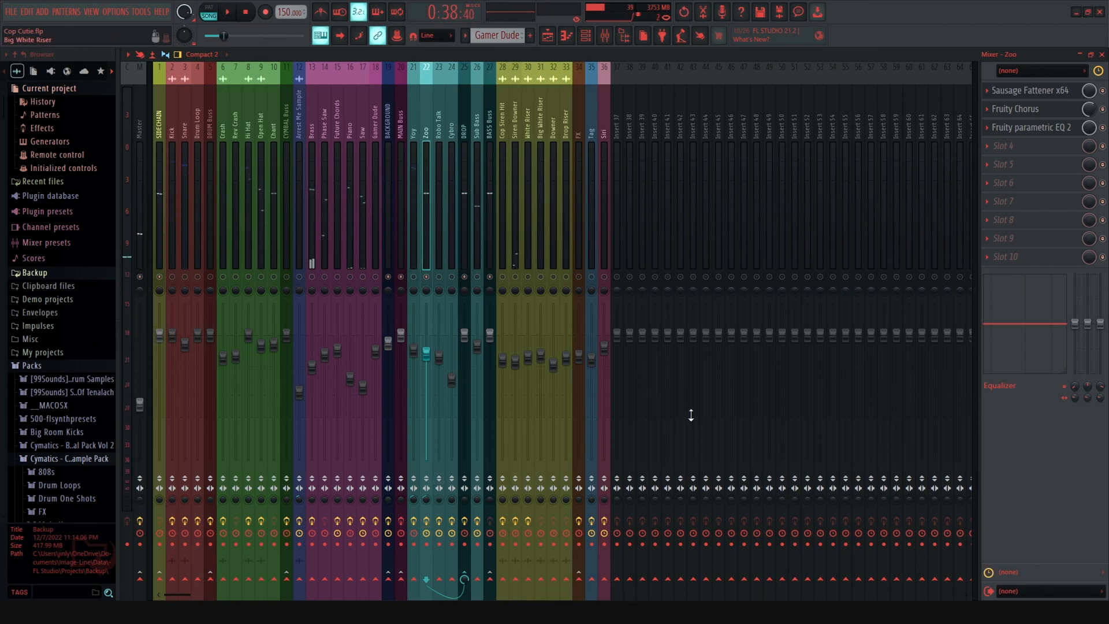
{"action": "key", "text": "space"}
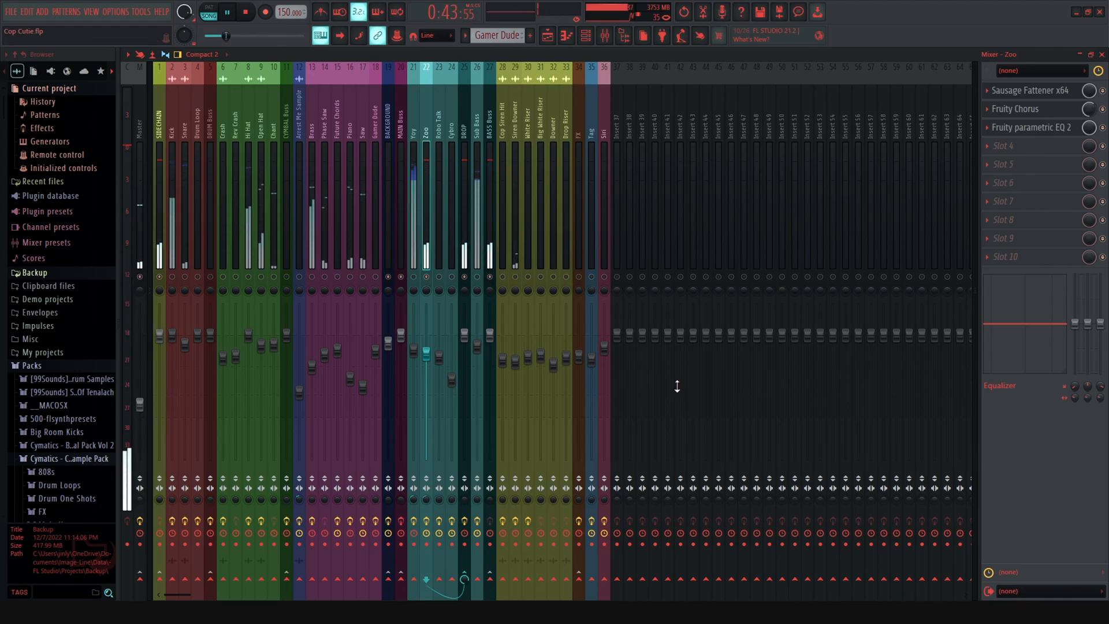
{"action": "key", "text": "space"}
Step: Solo the Yoy mixer track and play the song twice from 0:38, stopping playback after each listen
{"action": "left_click", "coordinate": [414, 124]}
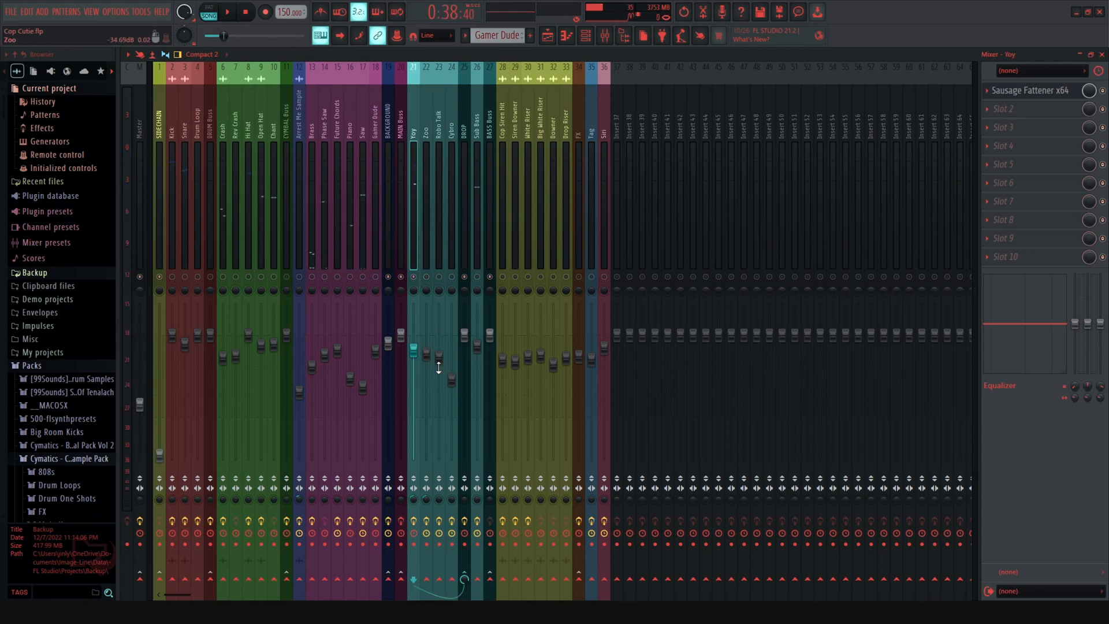
{"action": "key", "text": "space"}
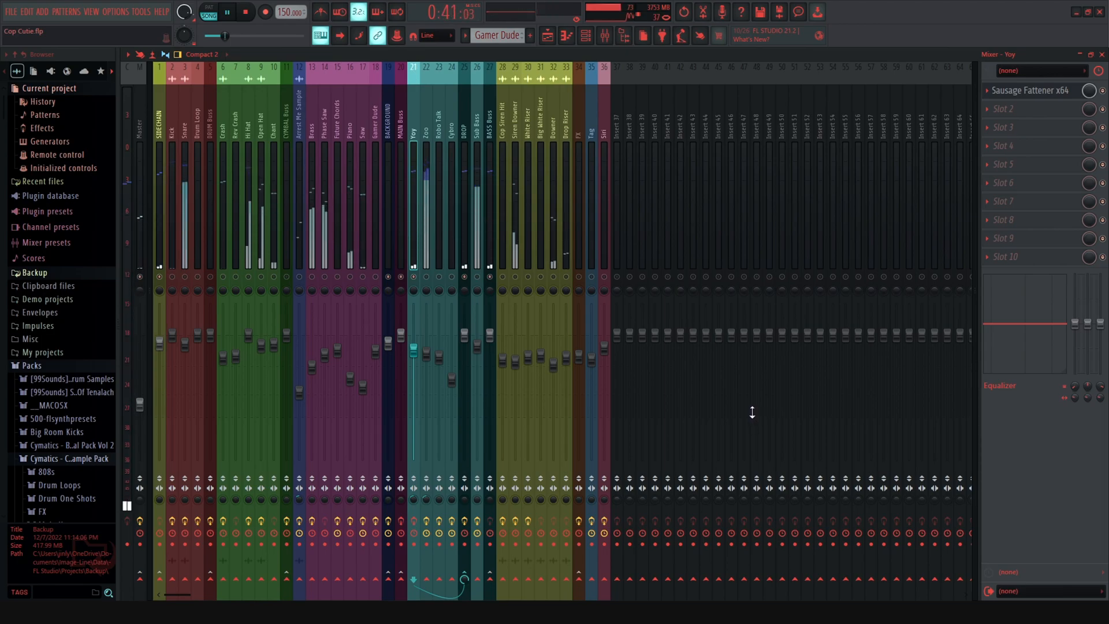
{"action": "key", "text": "space"}
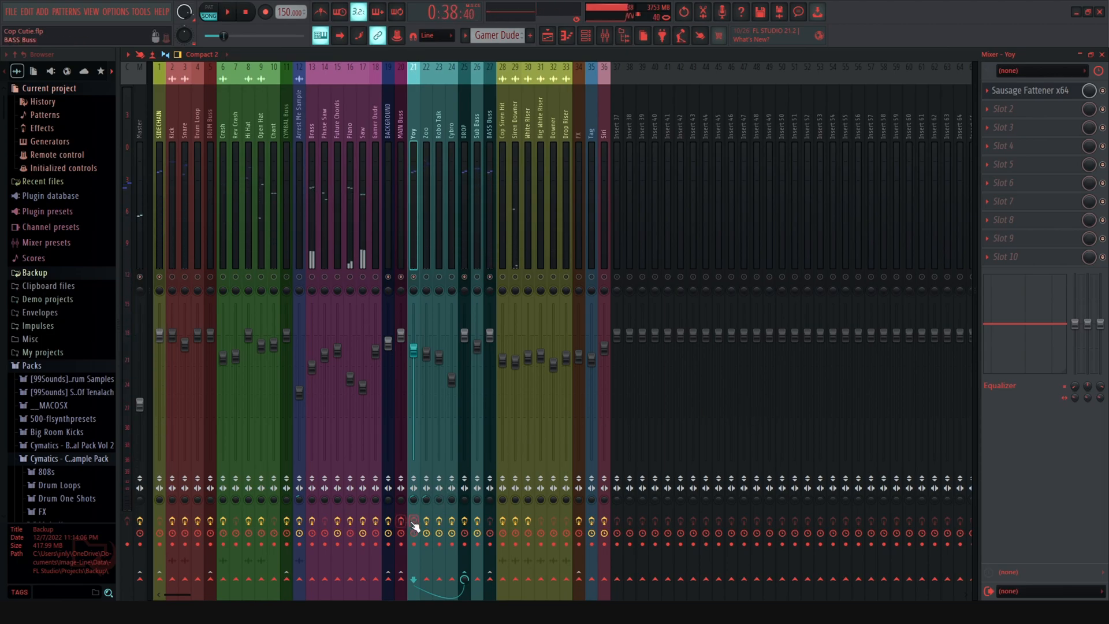
{"action": "key", "text": "space"}
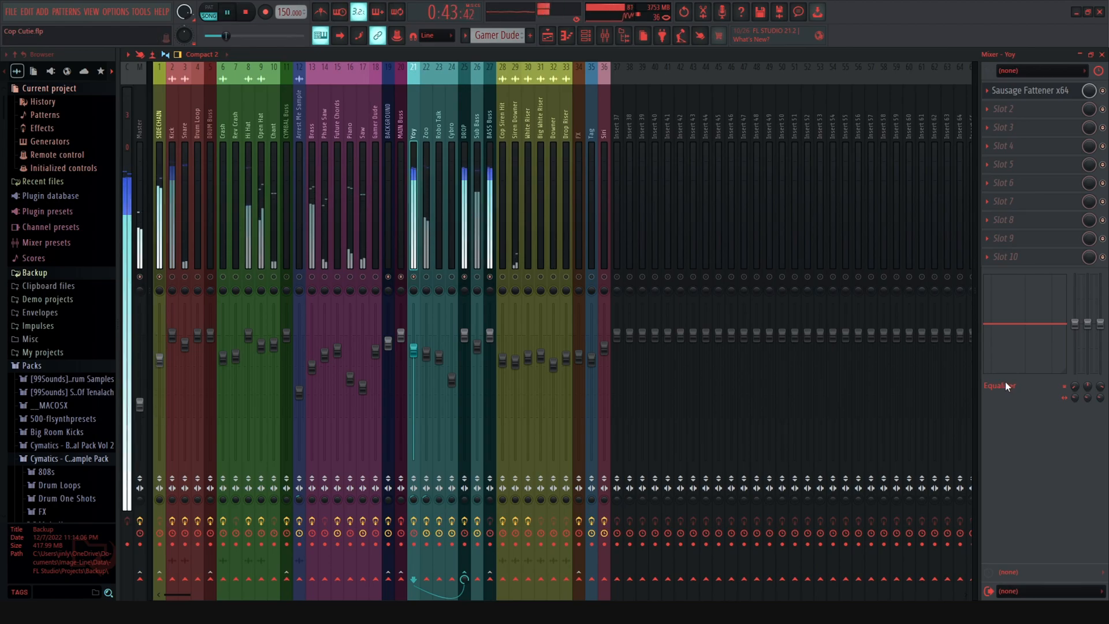
{"action": "key", "text": "space"}
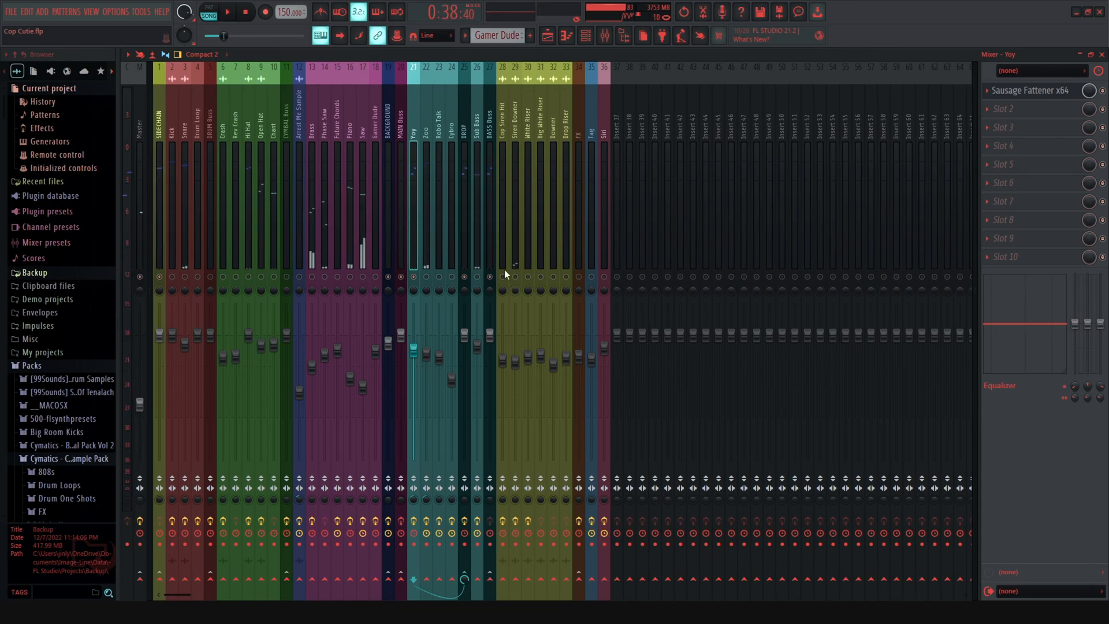
Step: Review the Robo Talk mixer track's Sausage Fattener, Fruity Chorus and Fruity parametric EQ 2 settings
{"action": "left_click", "coordinate": [440, 113]}
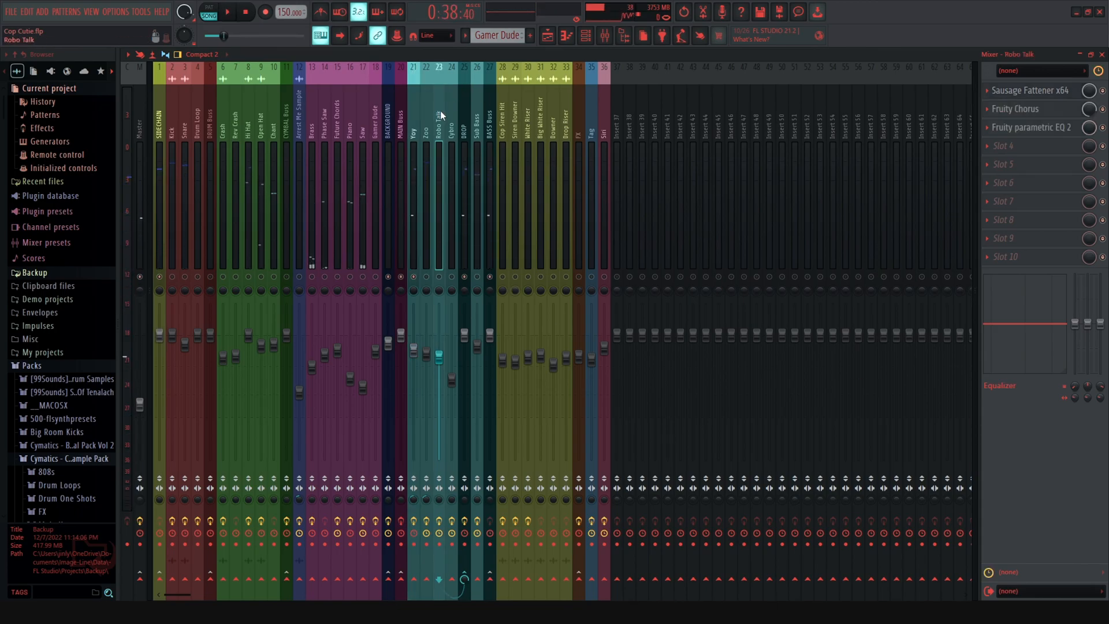
{"action": "left_click", "coordinate": [1037, 93]}
{"action": "left_click", "coordinate": [1023, 110]}
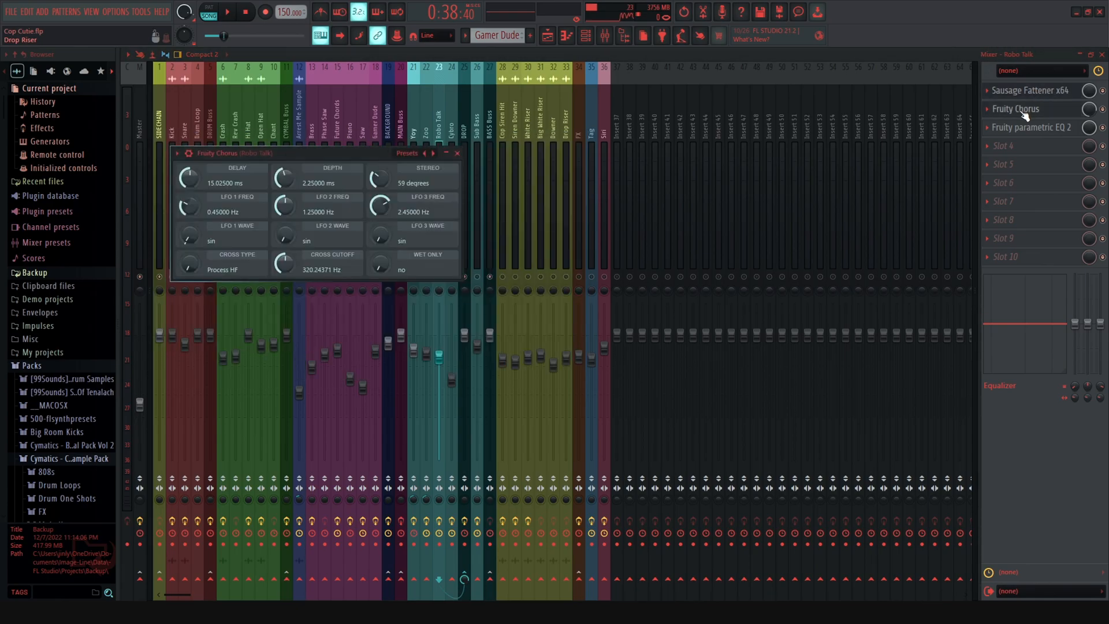
{"action": "left_click", "coordinate": [1044, 132]}
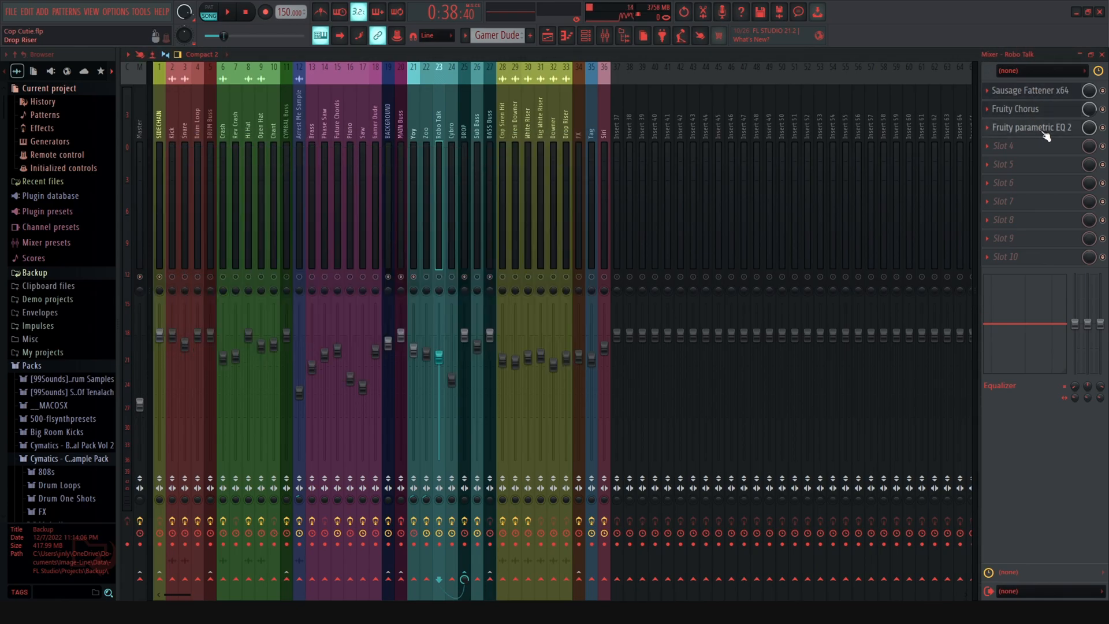
{"action": "left_click", "coordinate": [1045, 132]}
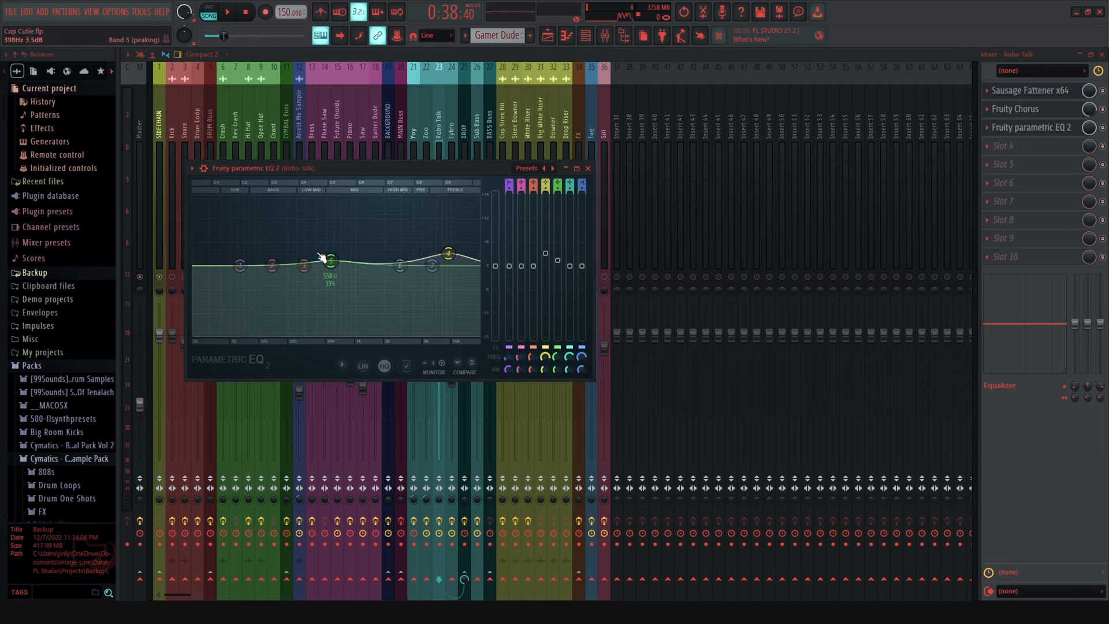
{"action": "key", "text": "Escape"}
Step: Select the Cybro mixer track and inspect its channel's Serum instrument from the channel rack, then return to the mixer
{"action": "left_click", "coordinate": [452, 121]}
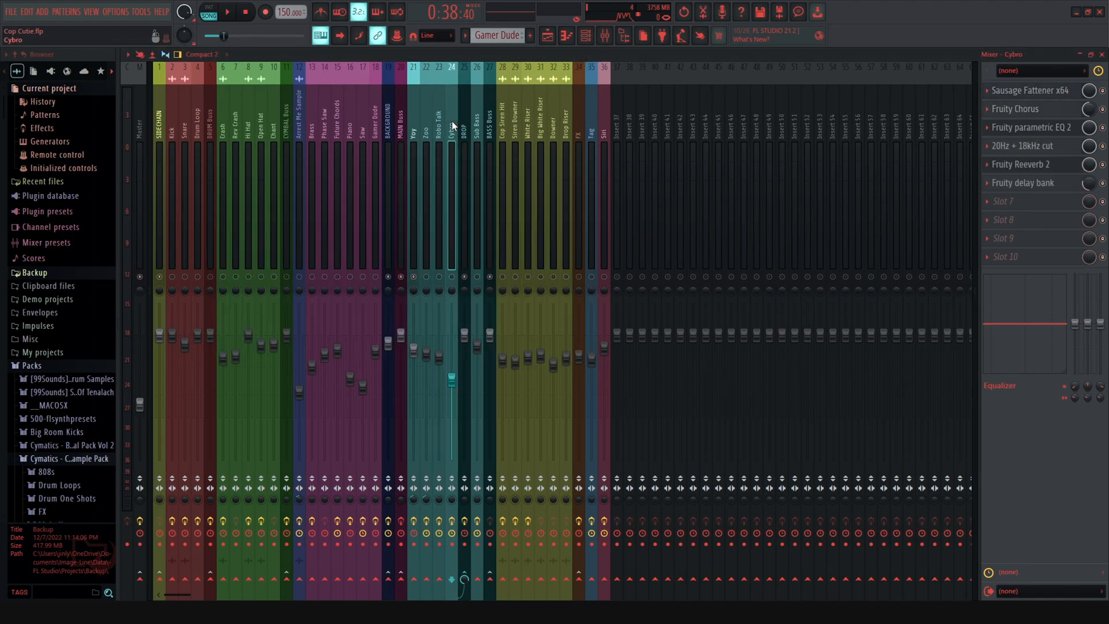
{"action": "left_click", "coordinate": [586, 35]}
{"action": "left_click", "coordinate": [304, 438]}
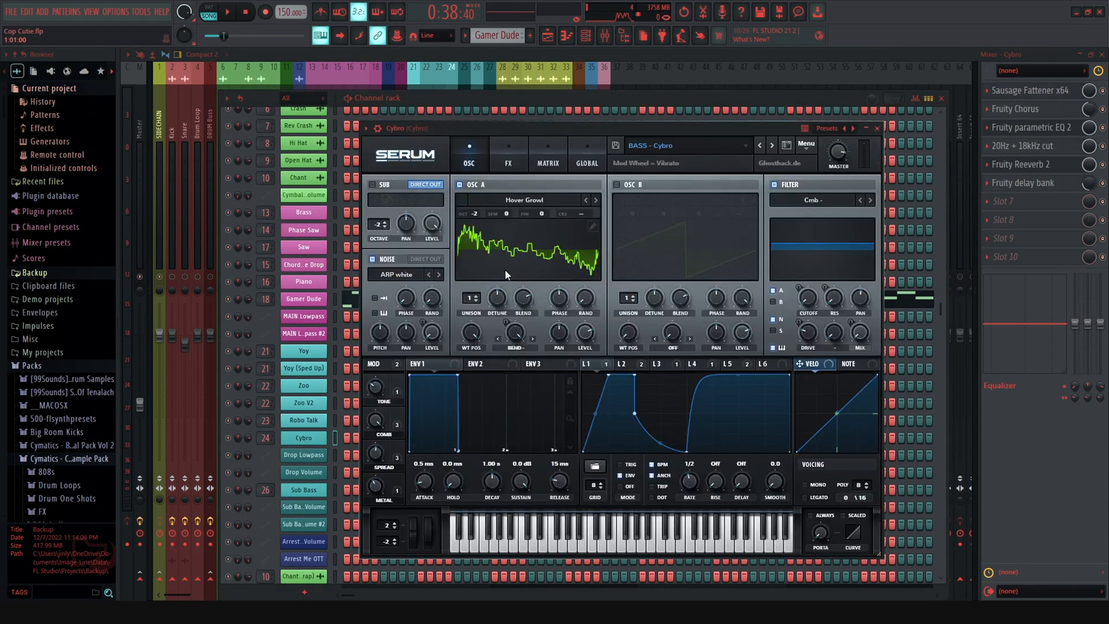
{"action": "left_click", "coordinate": [575, 54]}
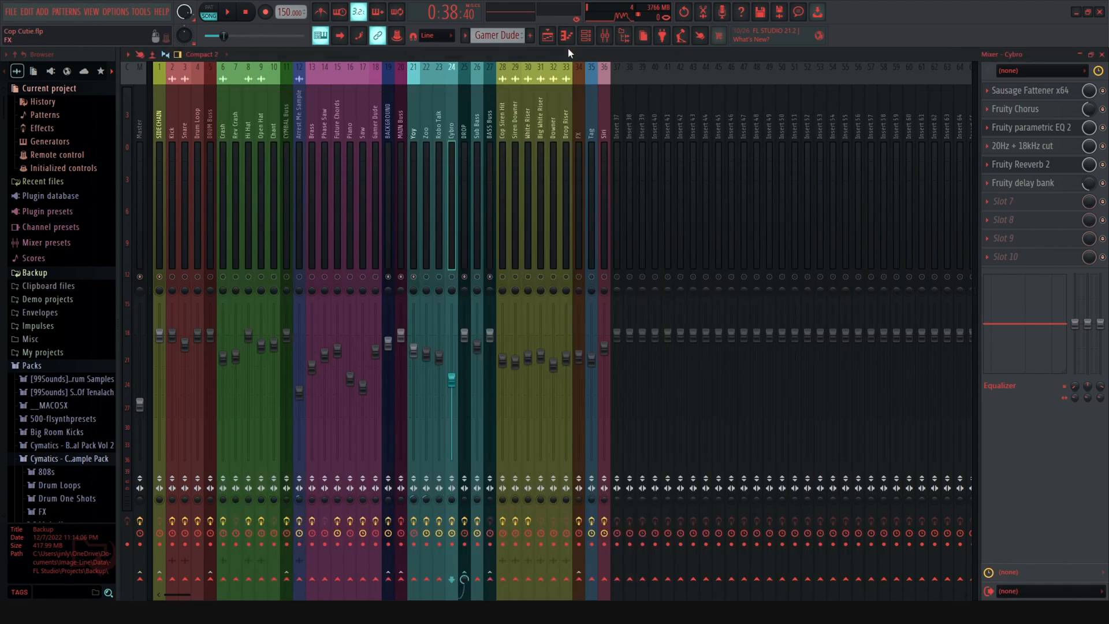
Step: Review the Cybro mixer track's Sausage Fattener, Fruity Chorus and Fruity parametric EQ 2 settings
{"action": "left_click", "coordinate": [1034, 92]}
{"action": "left_click", "coordinate": [1034, 92]}
{"action": "left_click", "coordinate": [1035, 94]}
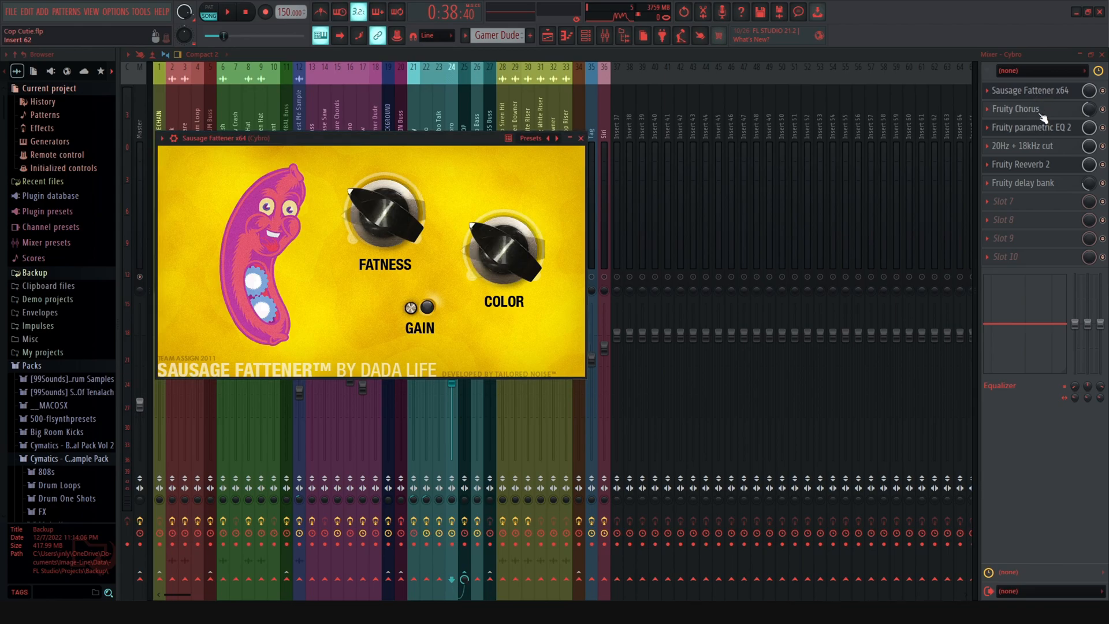
{"action": "left_click", "coordinate": [1040, 115]}
{"action": "left_click", "coordinate": [1042, 132]}
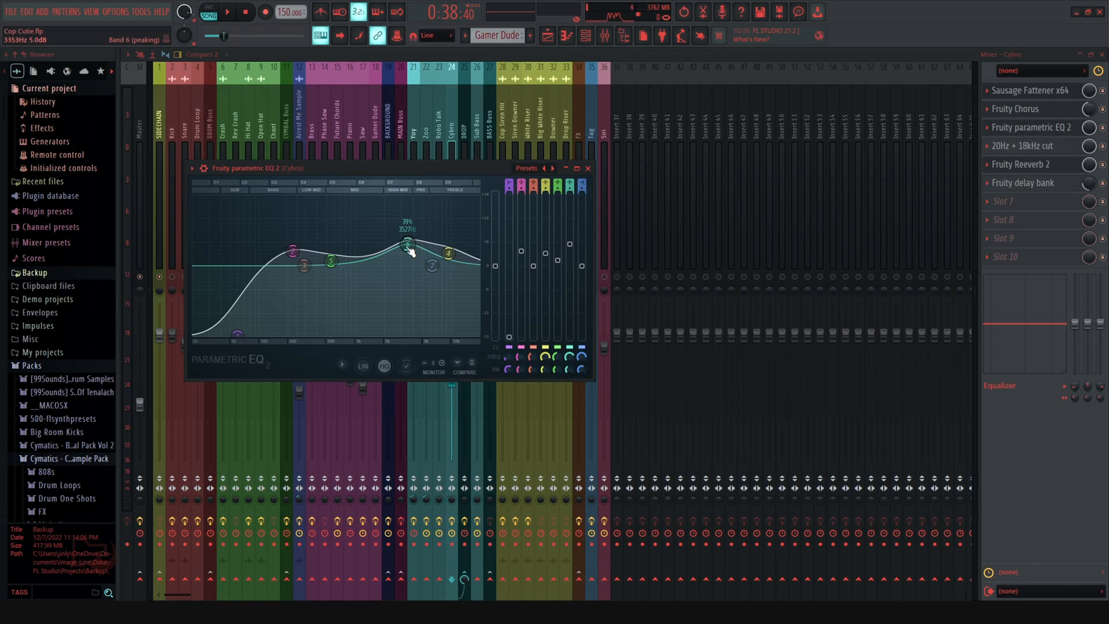
Step: Review the Cybro mixer track's 20Hz + 18kHz cut, Fruity Reeverb 2 and Fruity delay bank settings
{"action": "left_click", "coordinate": [1045, 150]}
{"action": "left_click", "coordinate": [1044, 152]}
{"action": "left_click", "coordinate": [1045, 152]}
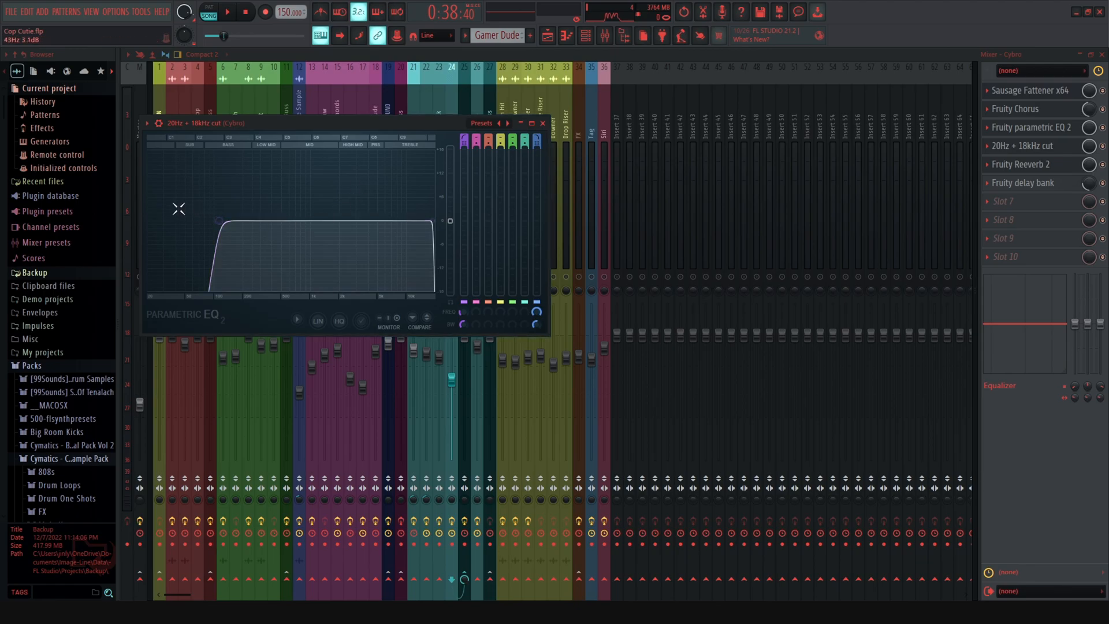
{"action": "left_click", "coordinate": [1030, 165]}
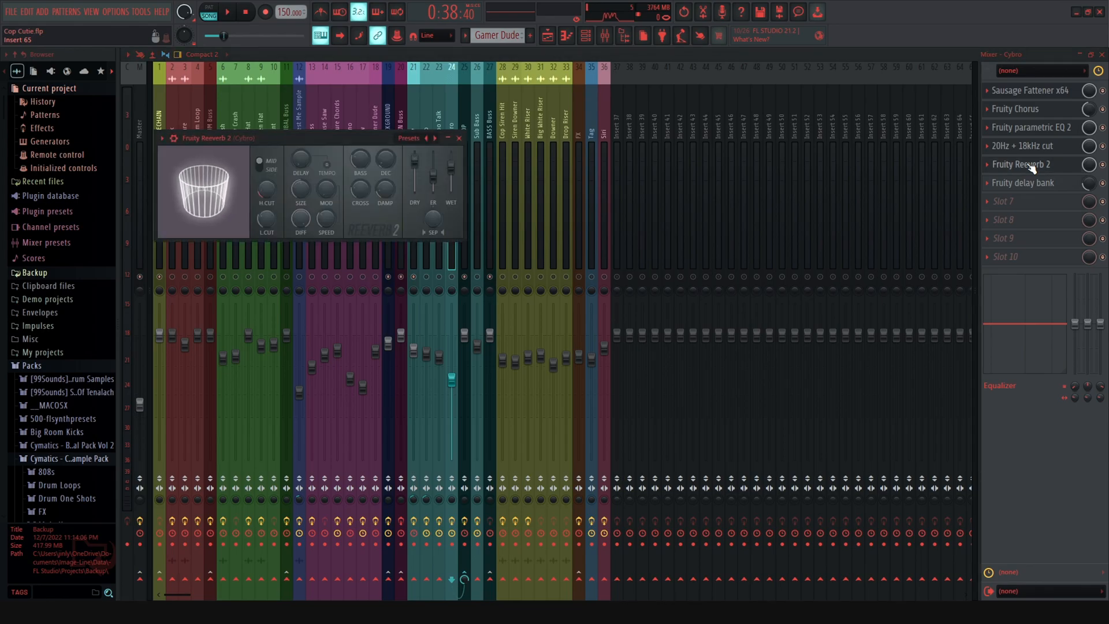
{"action": "left_click", "coordinate": [1033, 182]}
{"action": "left_click", "coordinate": [1032, 182]}
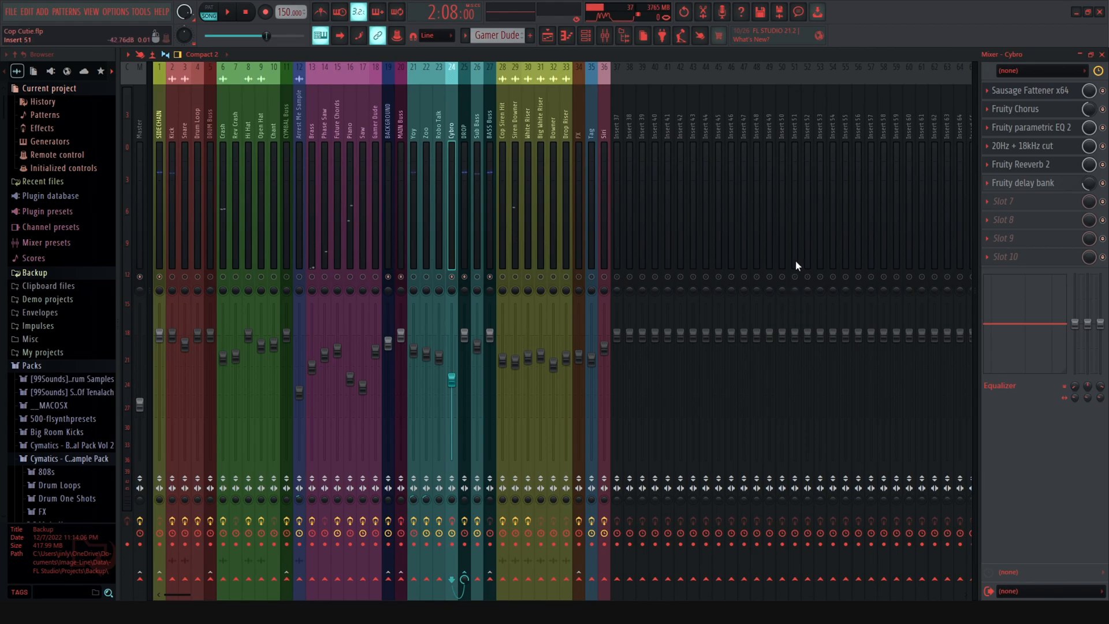
Step: Play the song twice from 2:08 with the Cybro mixer track soloed, stopping playback after each listen
{"action": "key", "text": "space"}
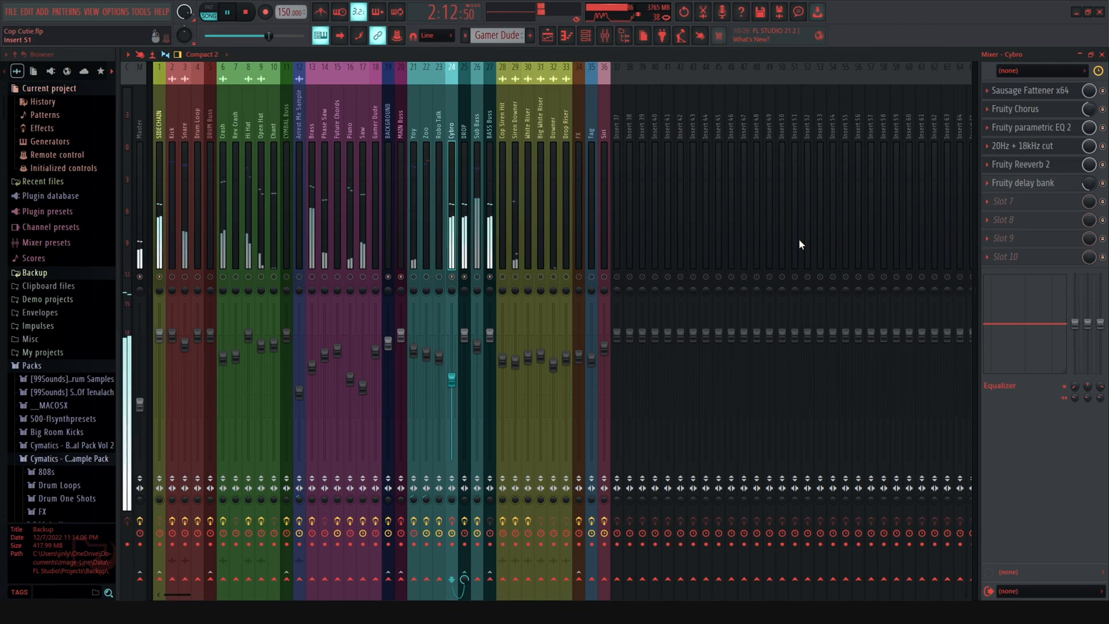
{"action": "key", "text": "space"}
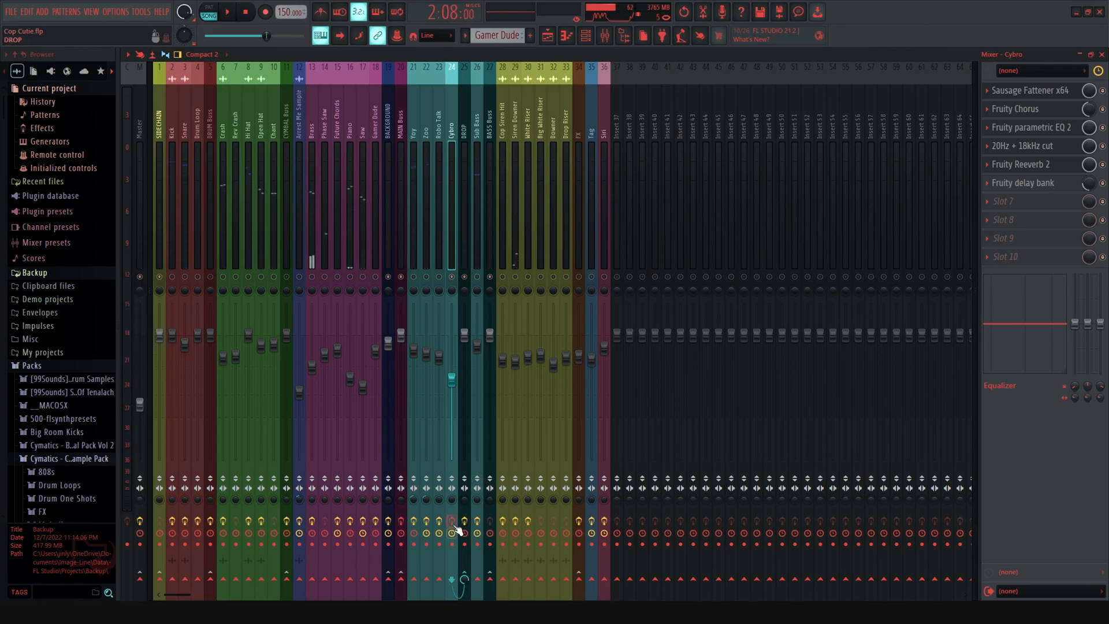
{"action": "key", "text": "space"}
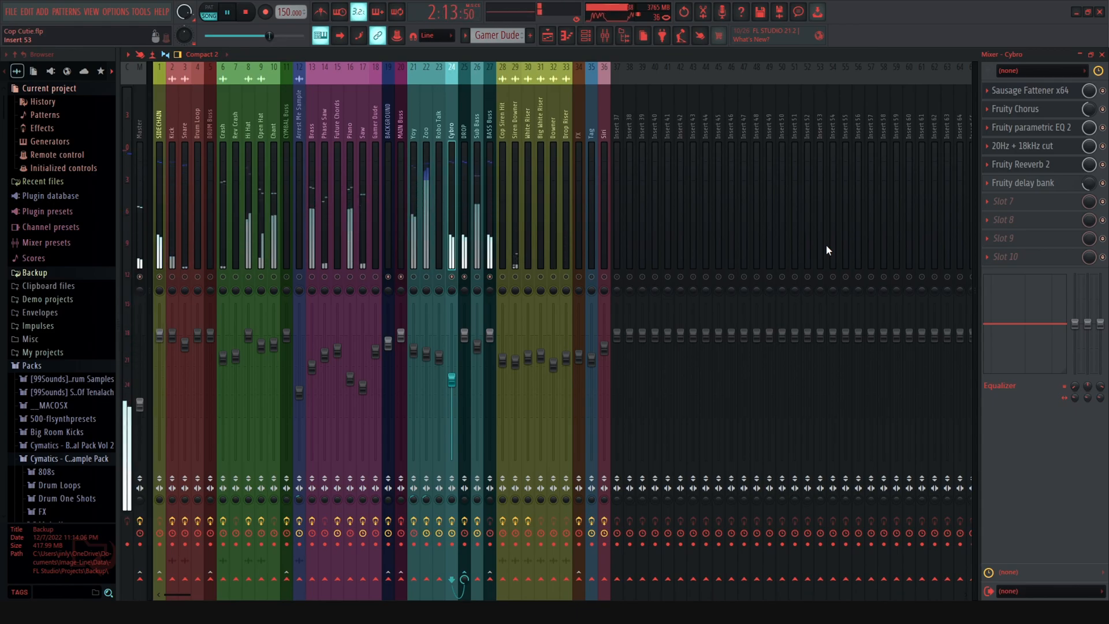
{"action": "key", "text": "space"}
Step: Check the bus routing of the mixer tracks from Yoy through Cybro, the DROP bus and the Sub Bass track
{"action": "left_click", "coordinate": [413, 118]}
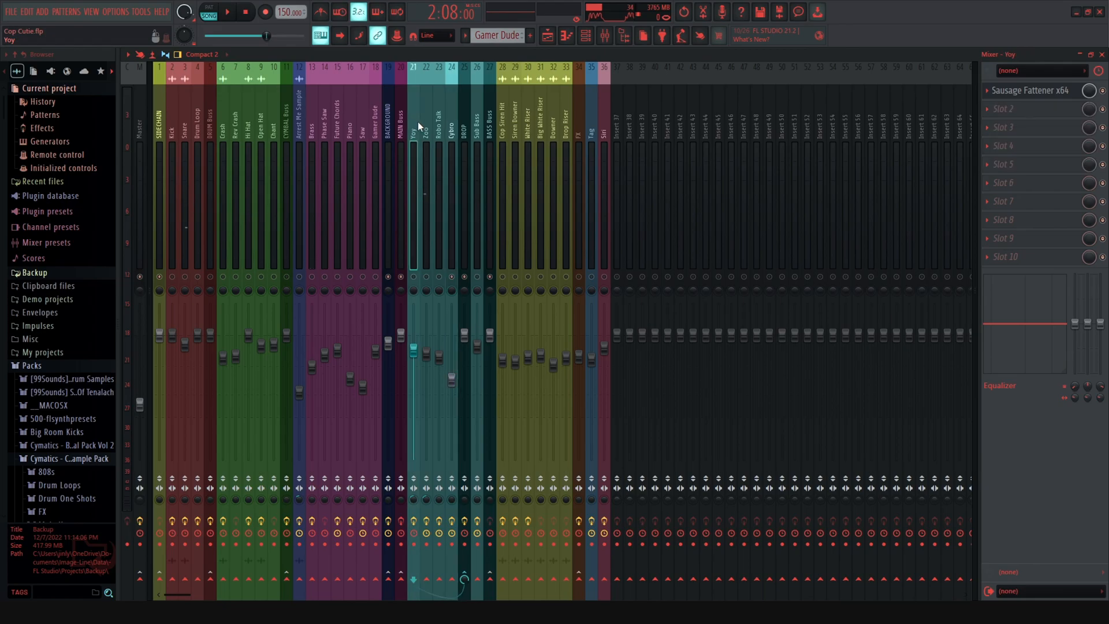
{"action": "left_click", "coordinate": [449, 133]}
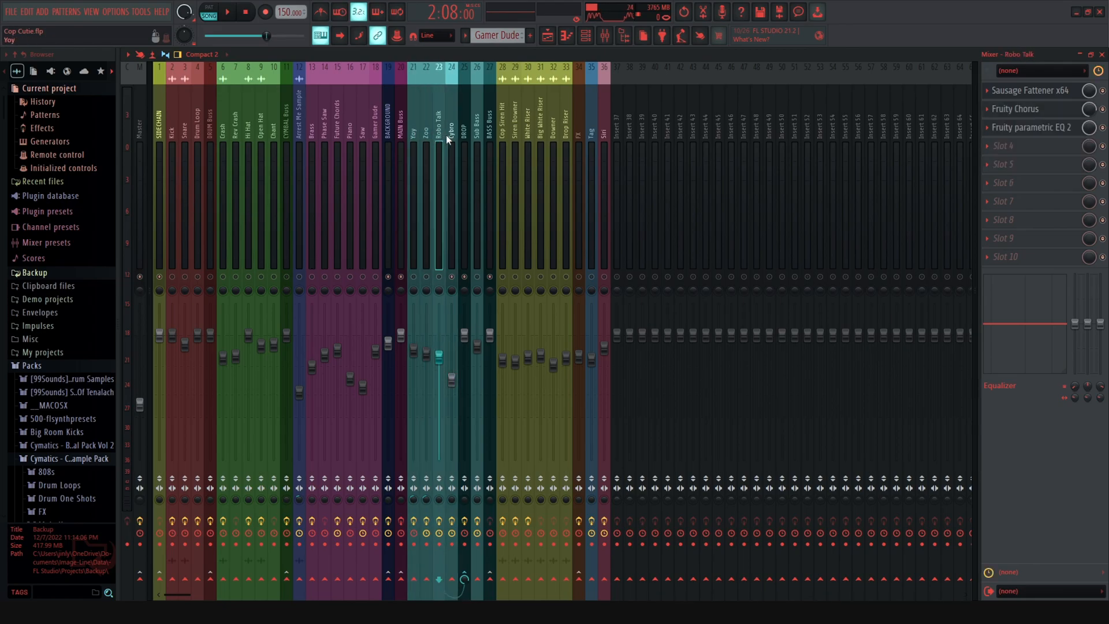
{"action": "left_click_drag", "start_coordinate": [415, 143], "coordinate": [448, 145]}
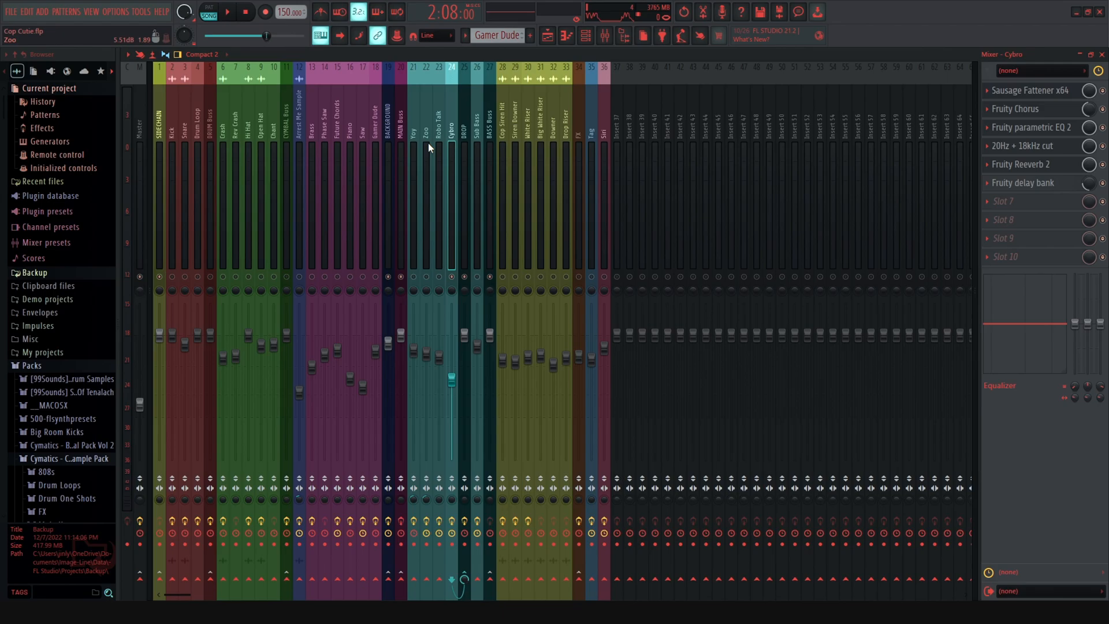
{"action": "left_click_drag", "start_coordinate": [414, 150], "coordinate": [461, 155]}
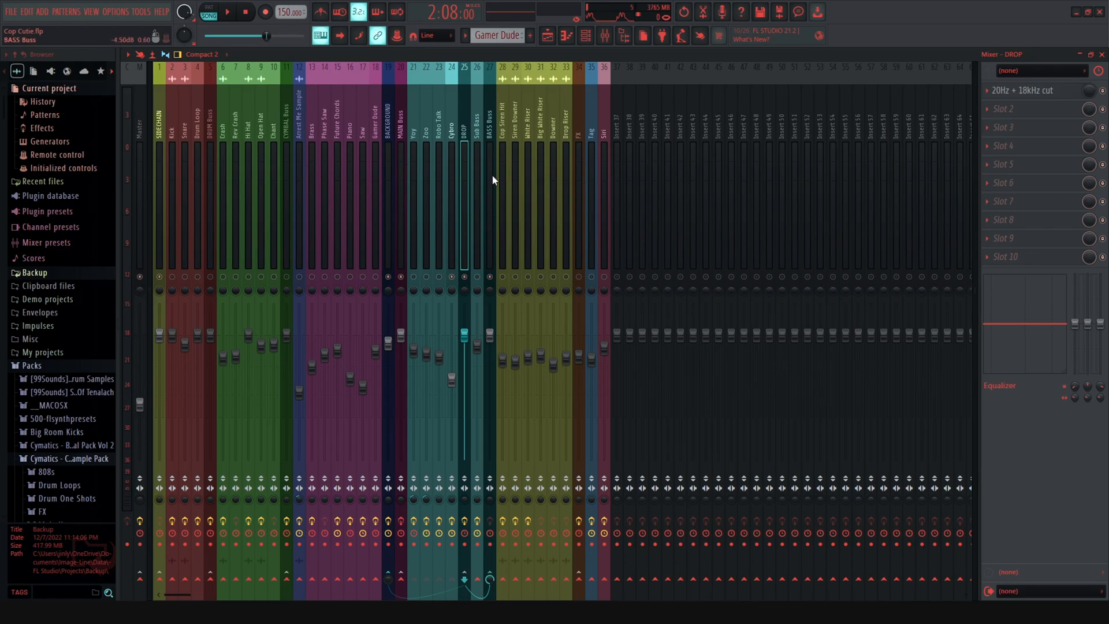
{"action": "left_click", "coordinate": [480, 127]}
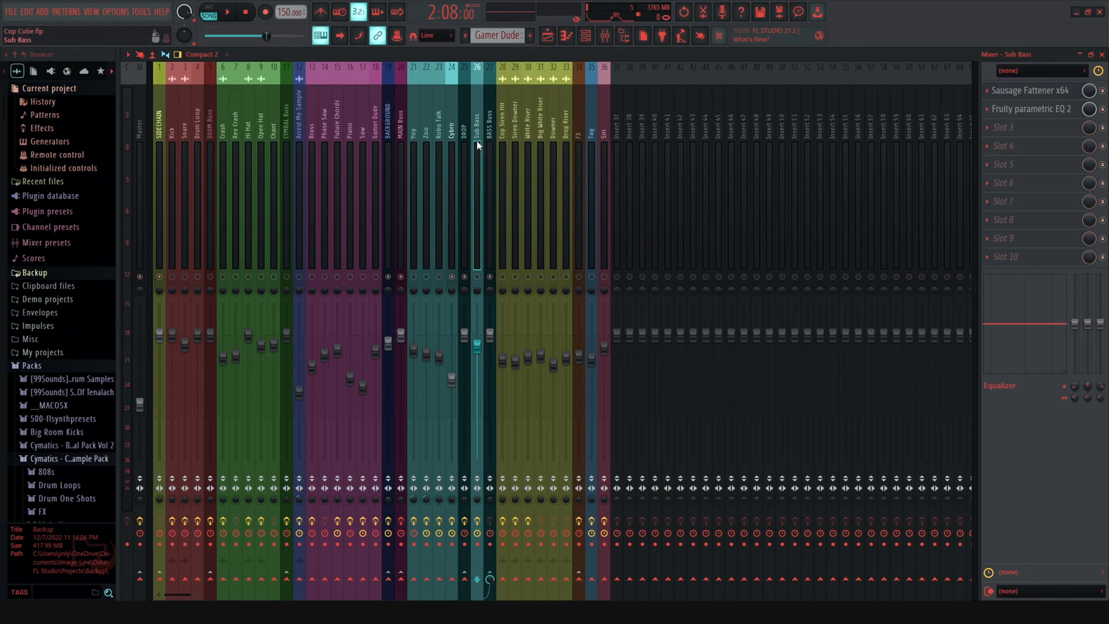
Step: Check the routing of the Saw track and the BACKGROUND bus, ending on the MAIN Buss track
{"action": "left_click", "coordinate": [388, 109]}
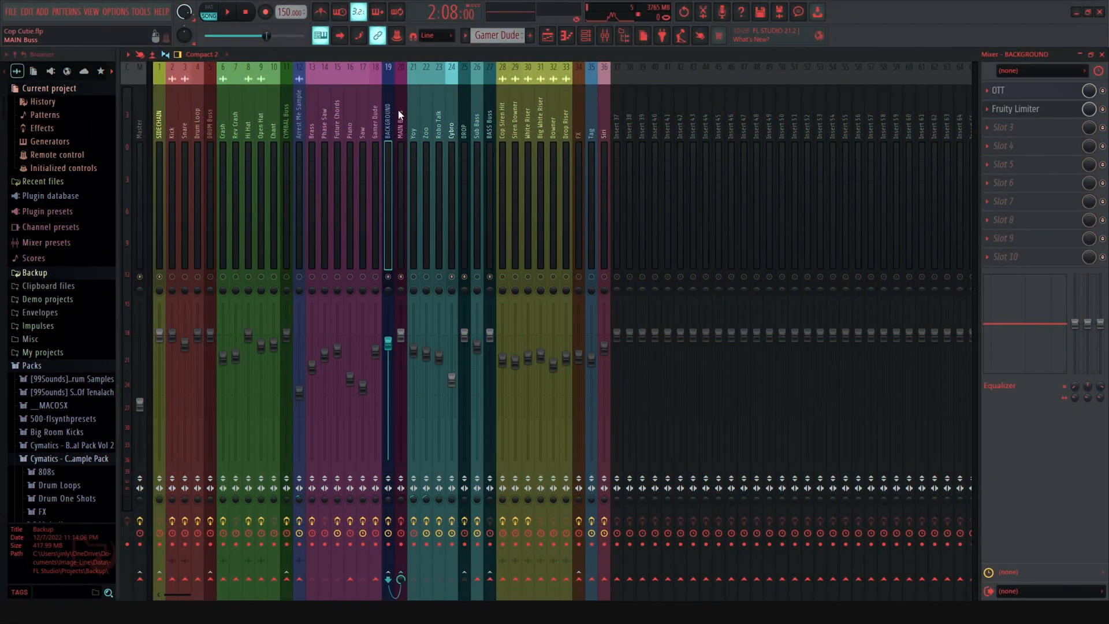
{"action": "mouse_move", "coordinate": [352, 127]}
{"action": "left_mouse_down"}
{"action": "mouse_move", "coordinate": [397, 133]}
{"action": "mouse_move", "coordinate": [363, 139]}
{"action": "left_mouse_up"}
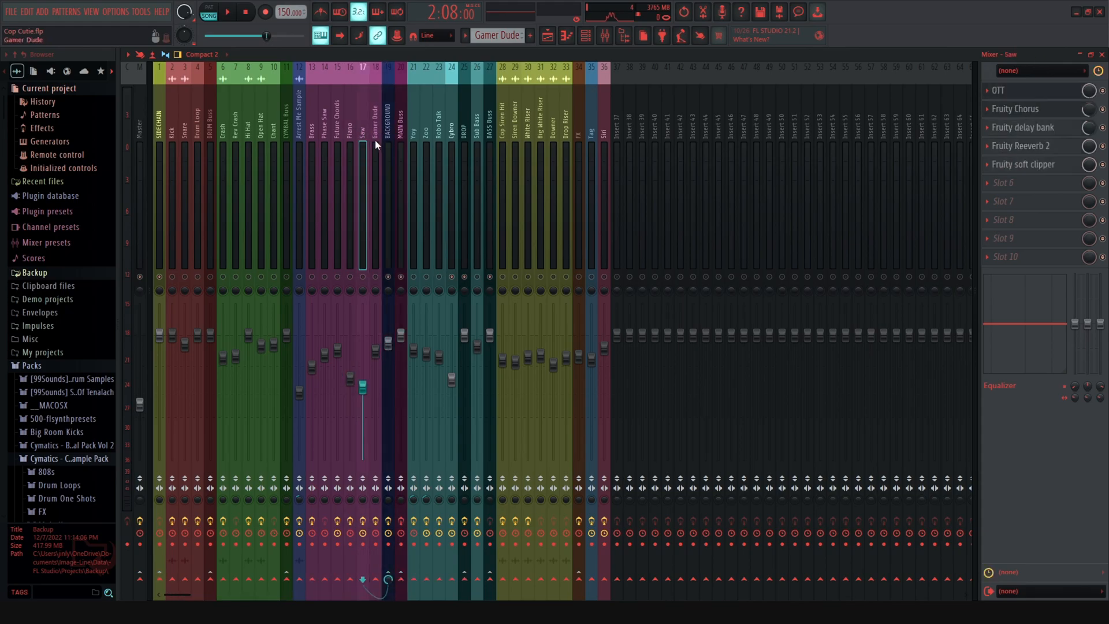
{"action": "left_click", "coordinate": [388, 132]}
{"action": "left_click", "coordinate": [405, 113]}
Step: Look over the arrangement in the playlist, then open the MAIN Buss track's 20Hz + 18kHz cut equalizer in the mixer
{"action": "left_click", "coordinate": [547, 36]}
{"action": "scroll", "coordinate": [575, 322], "scroll_direction": "down", "scroll_amount": 2}
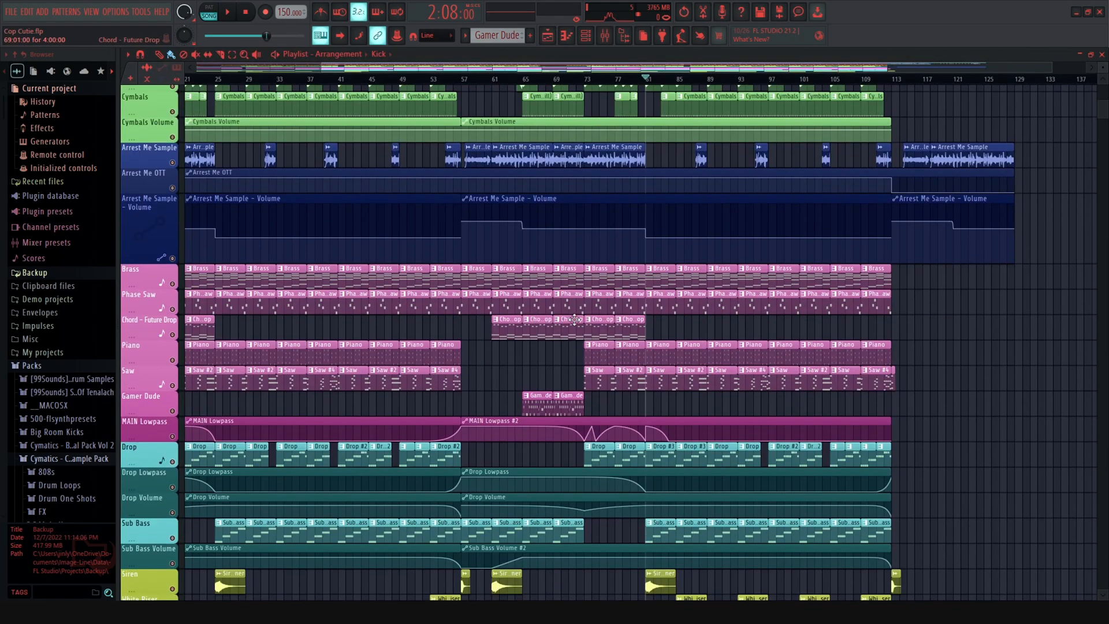
{"action": "left_click_drag", "start_coordinate": [530, 68], "coordinate": [259, 69]}
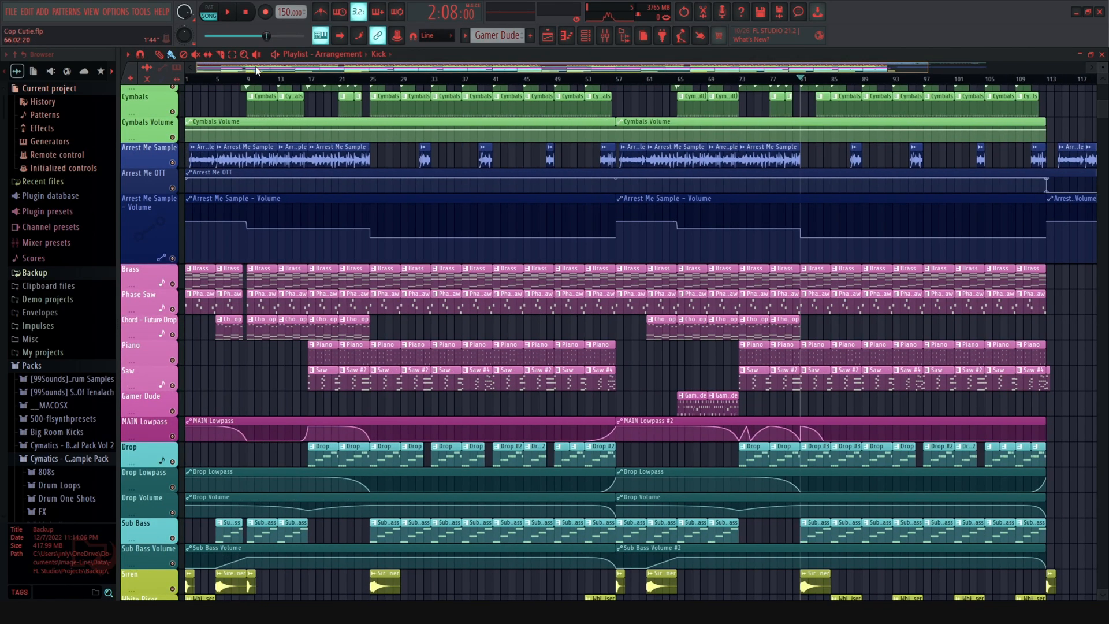
{"action": "left_click", "coordinate": [605, 36]}
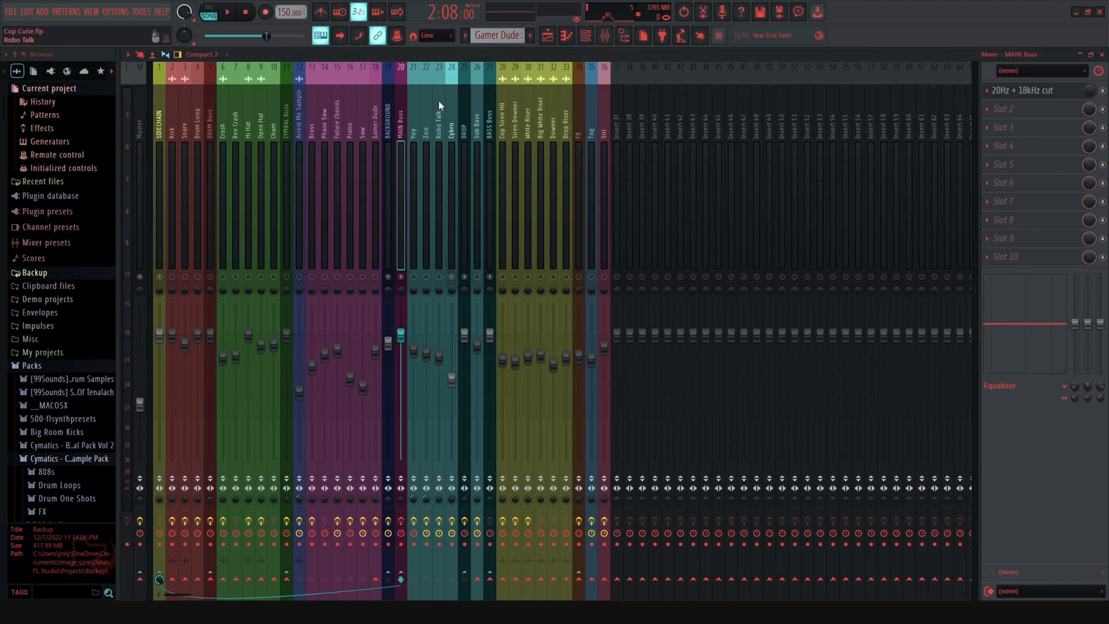
{"action": "left_click", "coordinate": [1025, 91]}
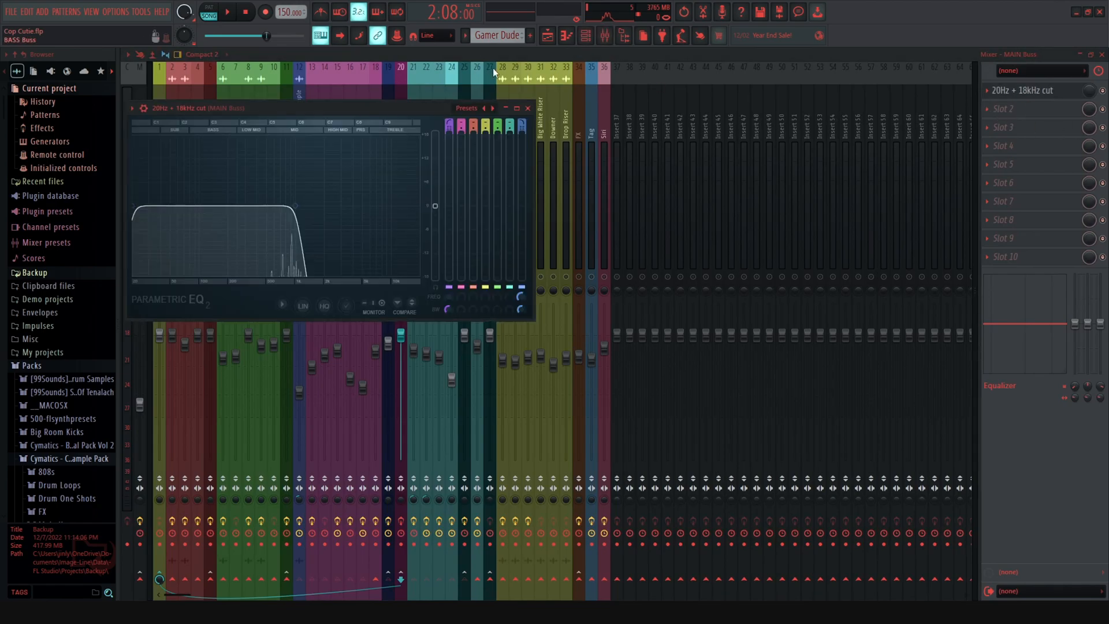
Step: Examine the MAIN Lowpass automation in the playlist, zooming in on the first half of the arrangement
{"action": "left_click", "coordinate": [547, 36]}
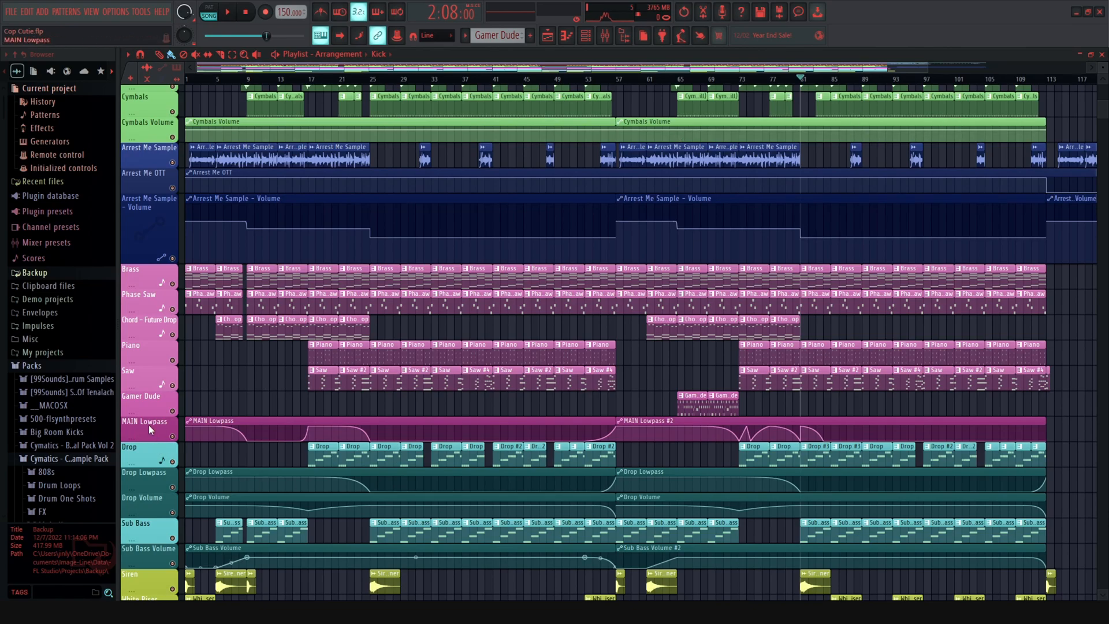
{"action": "scroll", "coordinate": [931, 69], "scroll_direction": "right", "scroll_amount": 2}
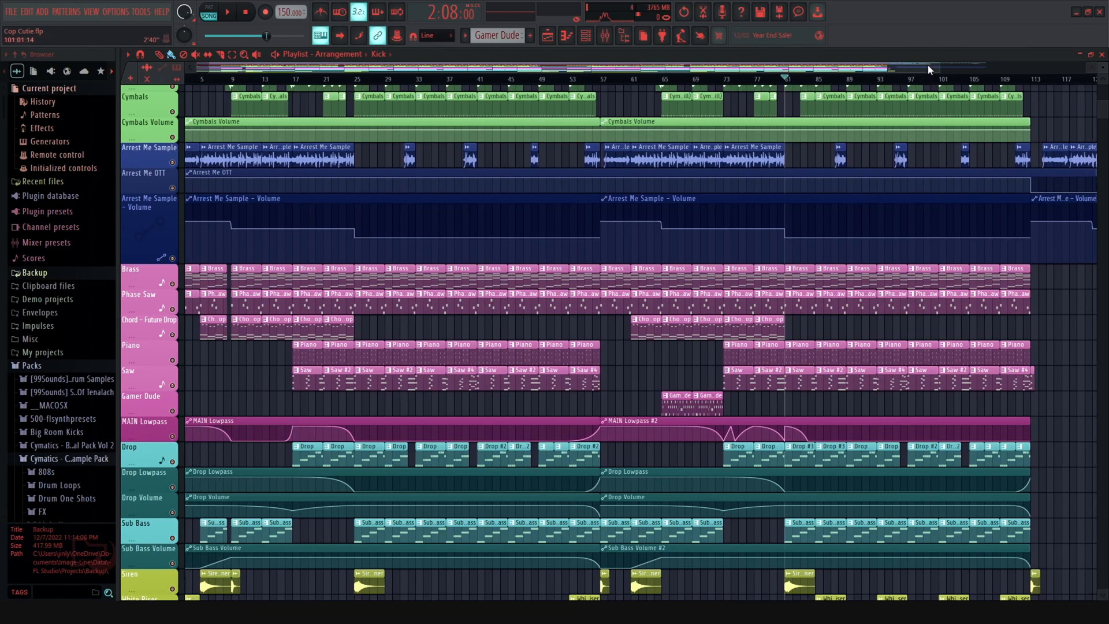
{"action": "left_click_drag", "start_coordinate": [937, 67], "coordinate": [557, 74]}
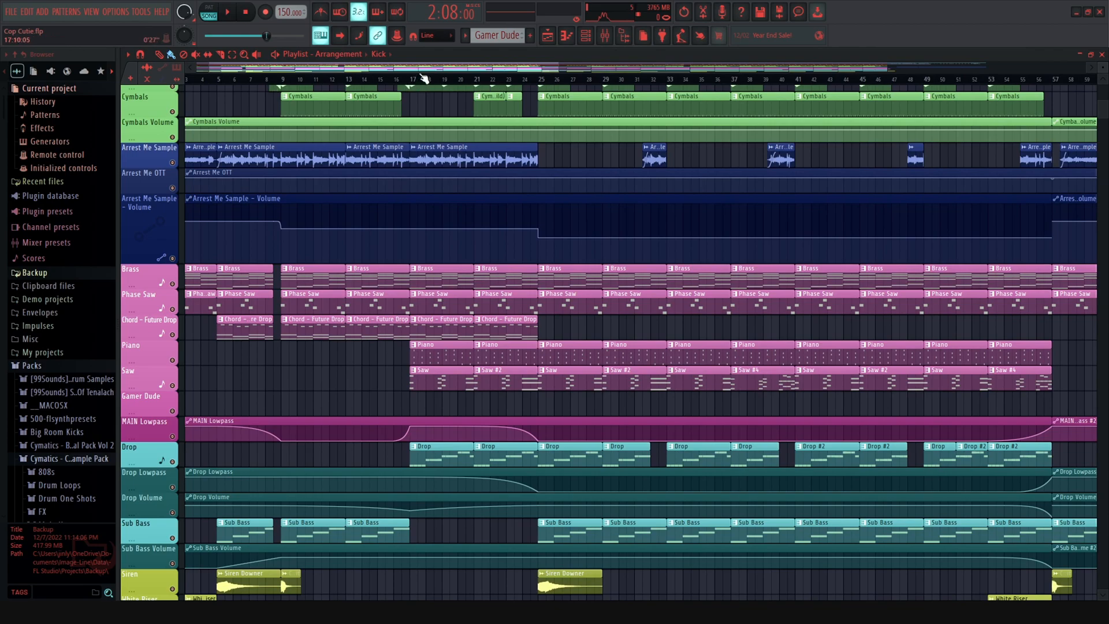
{"action": "left_click_drag", "start_coordinate": [423, 69], "coordinate": [173, 84]}
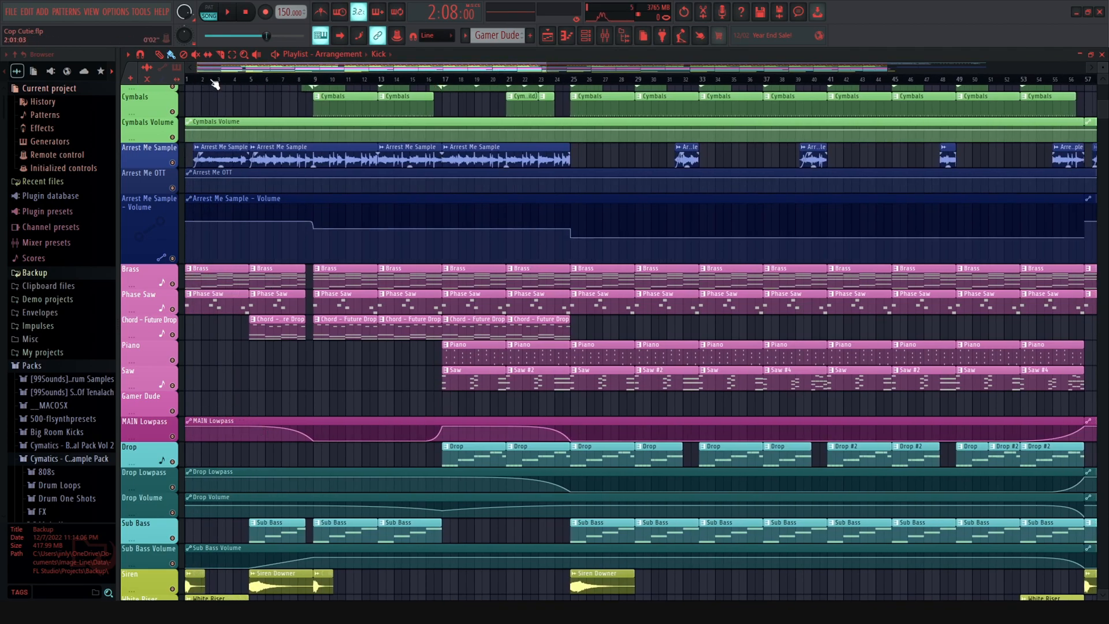
Step: Move the playback position to the start of the song, play it briefly, then show the mixer
{"action": "left_click", "coordinate": [605, 37]}
{"action": "key", "text": "F9"}
{"action": "left_click", "coordinate": [257, 80]}
{"action": "left_click_drag", "start_coordinate": [256, 82], "coordinate": [147, 86]}
{"action": "key", "text": "space"}
{"action": "key", "text": "space"}
{"action": "left_click", "coordinate": [605, 36]}
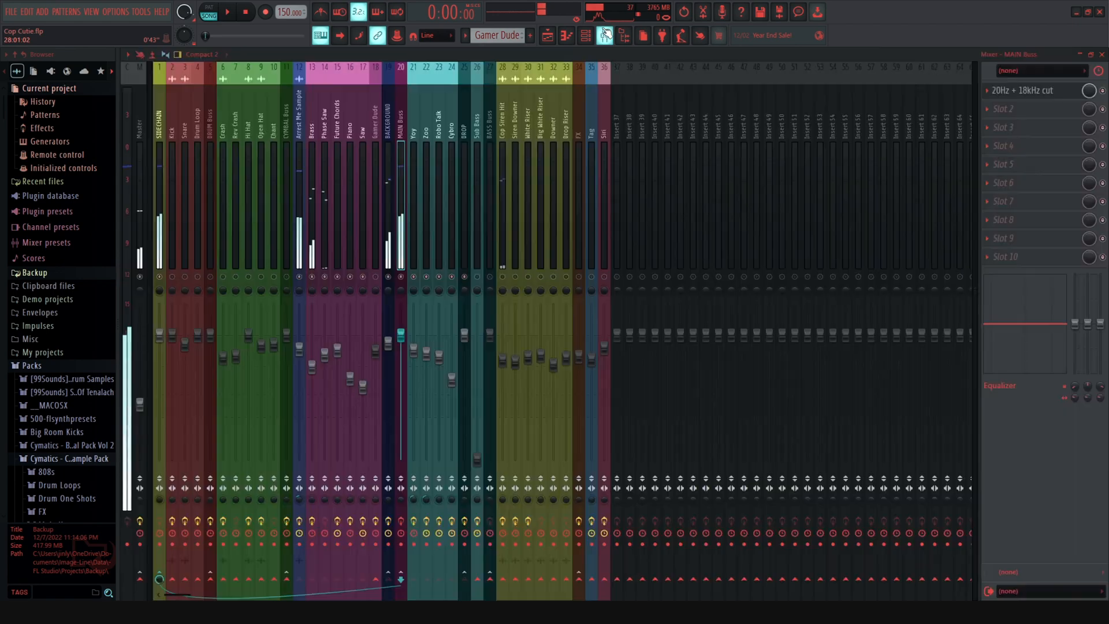
Step: Play the song twice from the start in the playlist, checking the mixer between the two listens
{"action": "left_click", "coordinate": [552, 41]}
{"action": "key", "text": "space"}
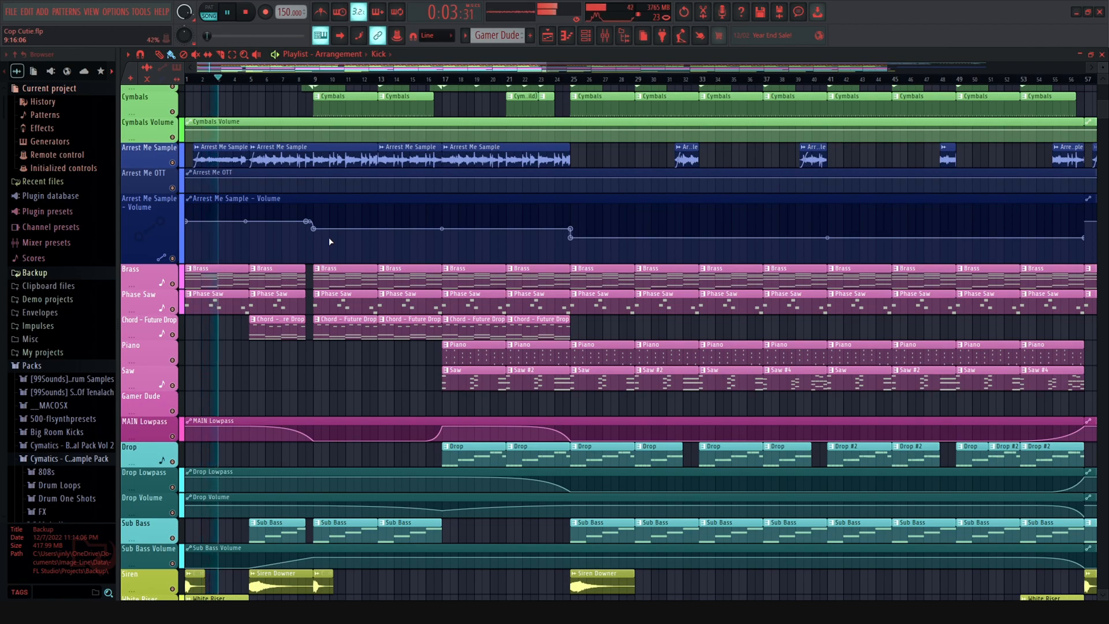
{"action": "key", "text": "space"}
{"action": "left_click", "coordinate": [623, 36]}
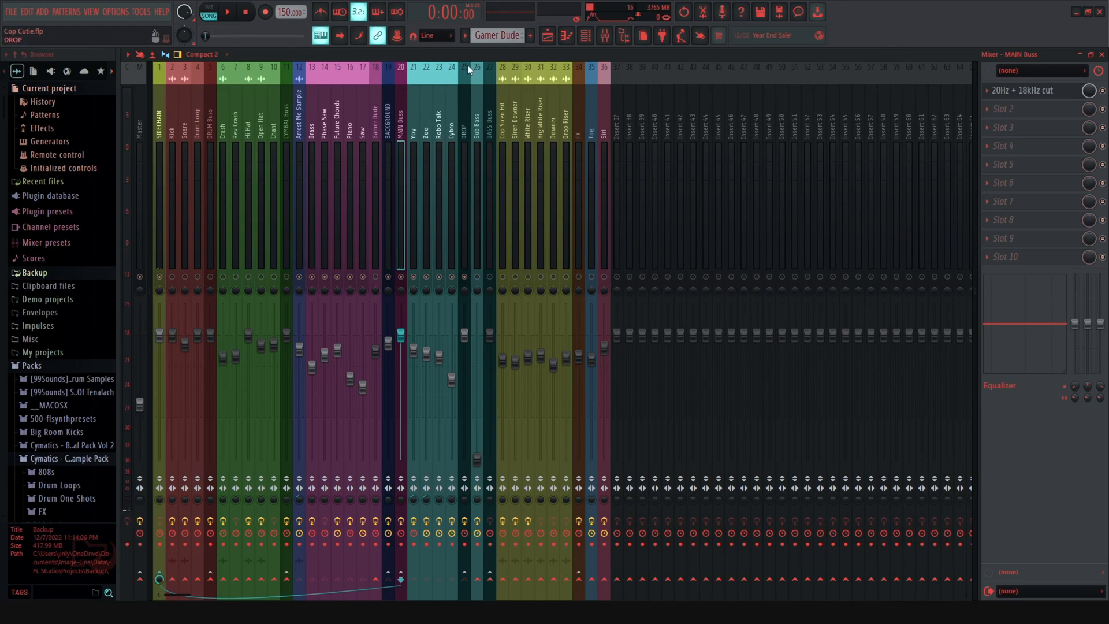
{"action": "left_click", "coordinate": [547, 36]}
{"action": "key", "text": "space"}
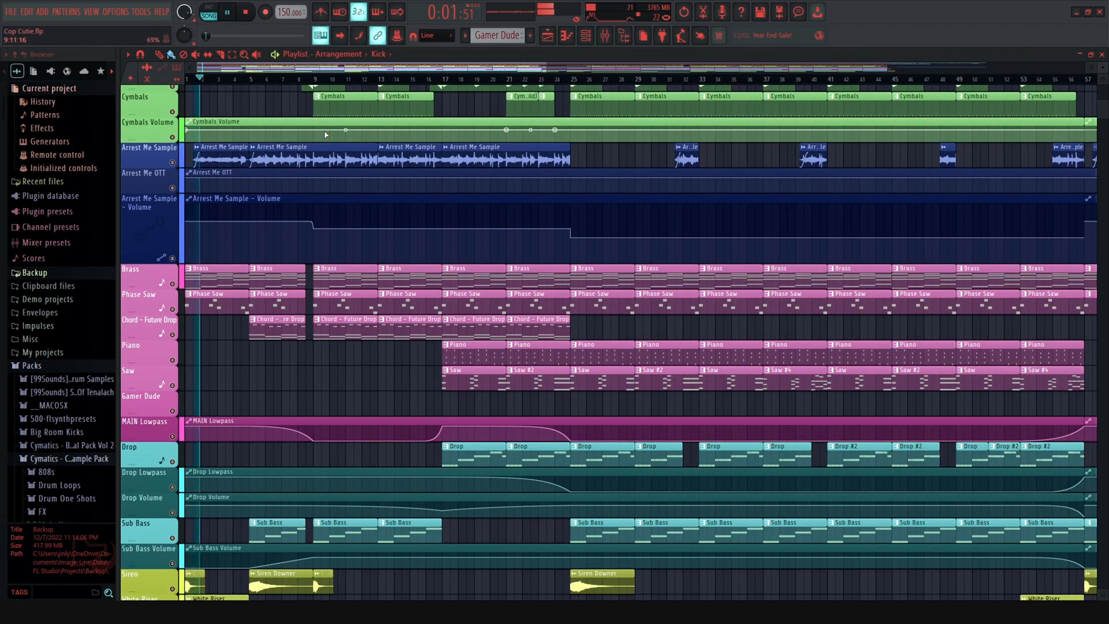
{"action": "key", "text": "space"}
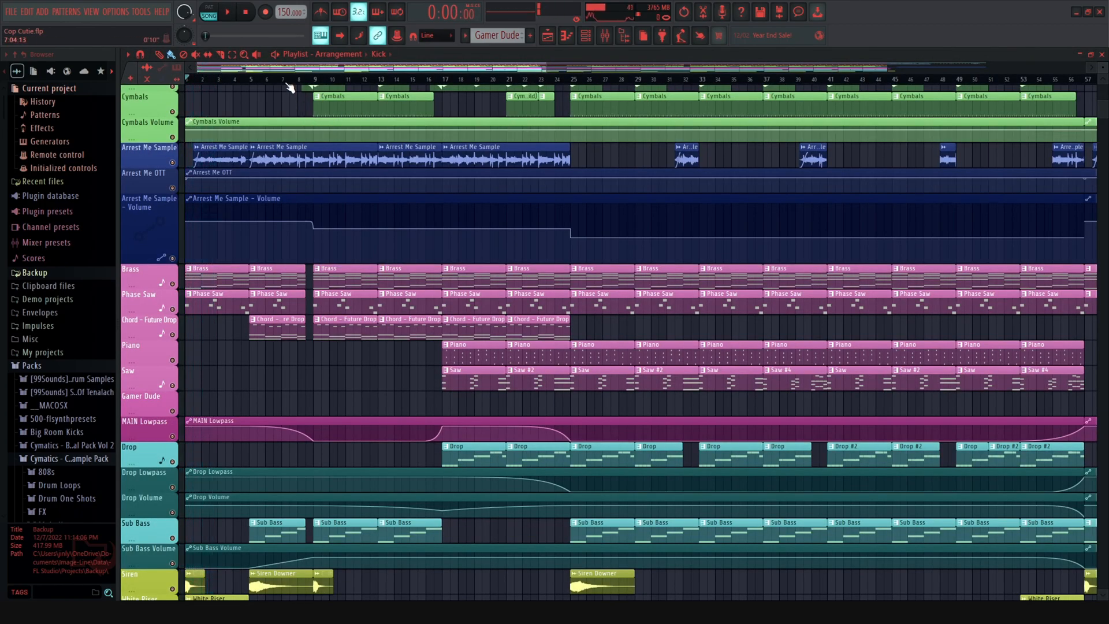
Step: Play the song briefly from around bar 7 to hear the transition into the section at bar 9
{"action": "left_click", "coordinate": [291, 80]}
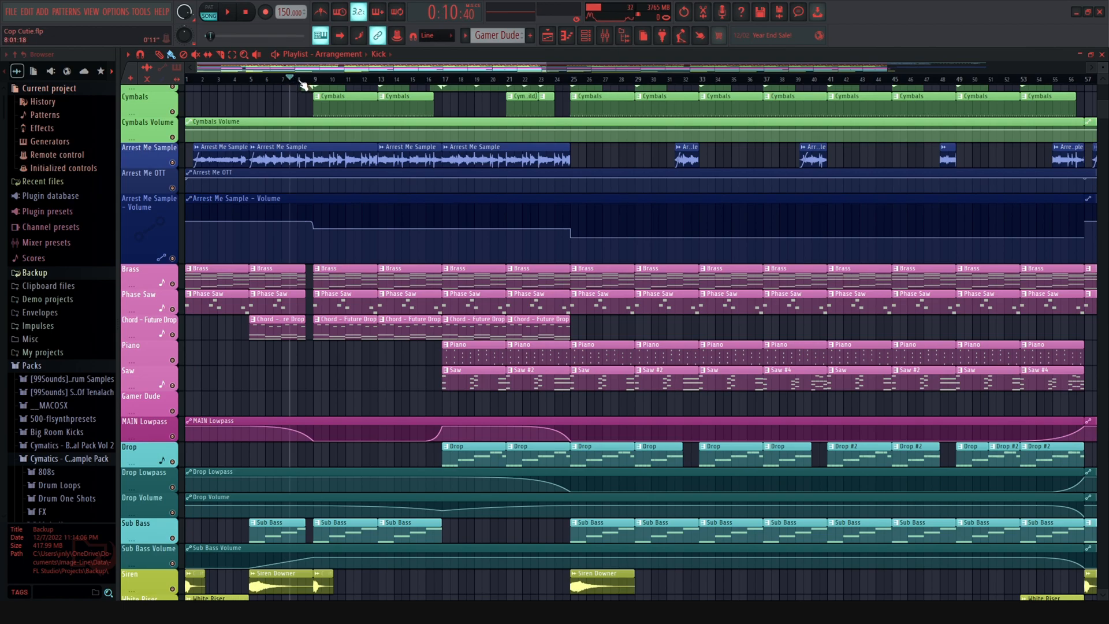
{"action": "key", "text": "space"}
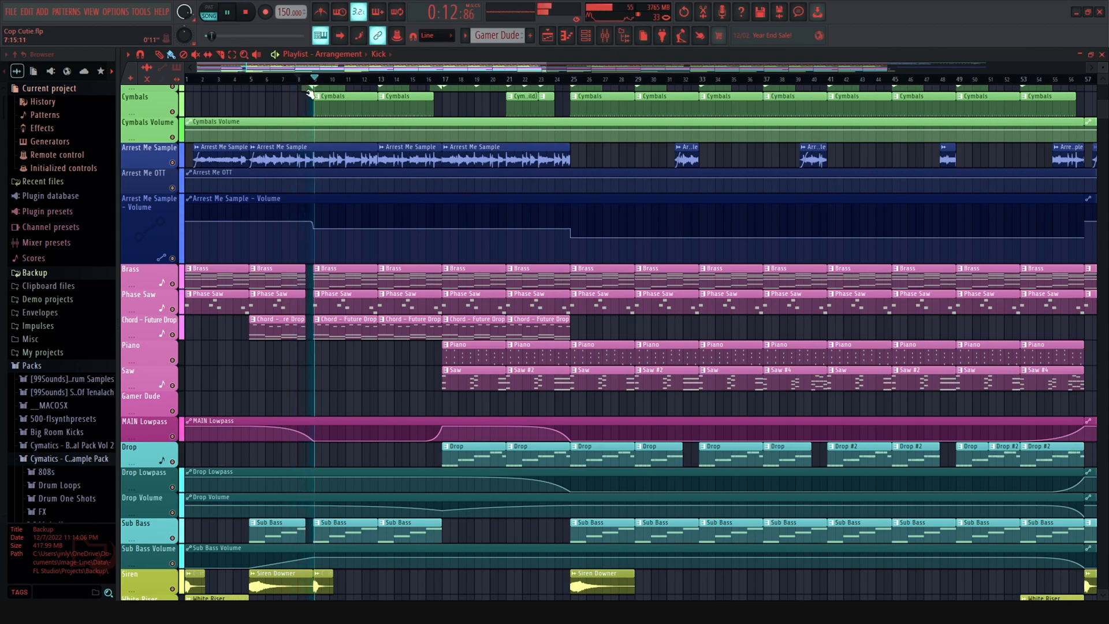
{"action": "key", "text": "space"}
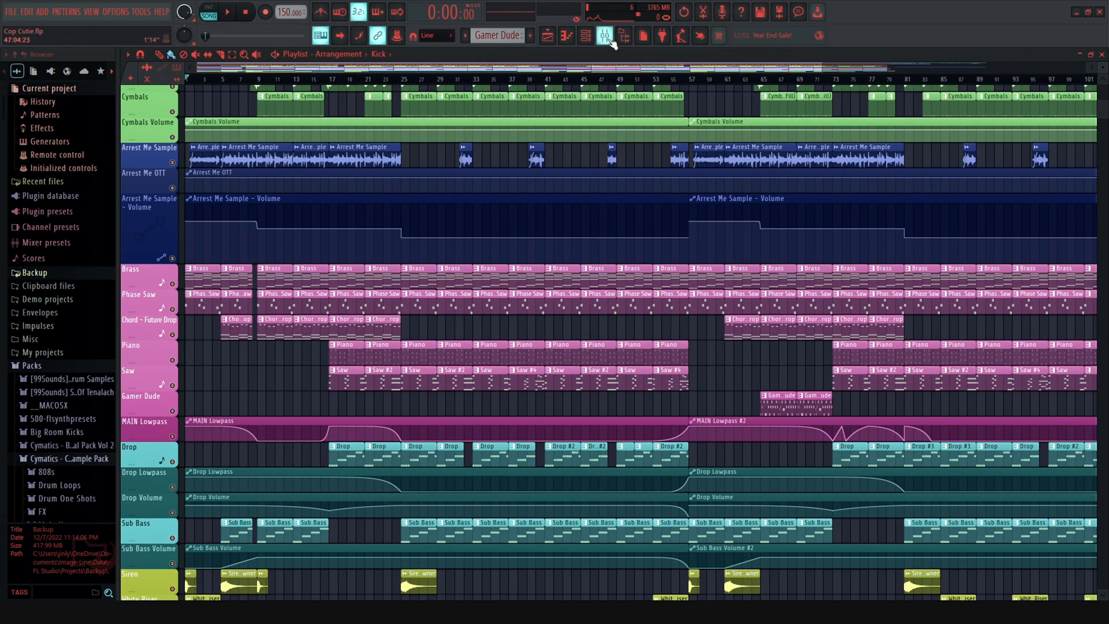
Step: Show the DROP bus in the mixer, then look over the drop automation across the whole arrangement in the playlist
{"action": "left_click", "coordinate": [606, 36]}
{"action": "left_click", "coordinate": [465, 128]}
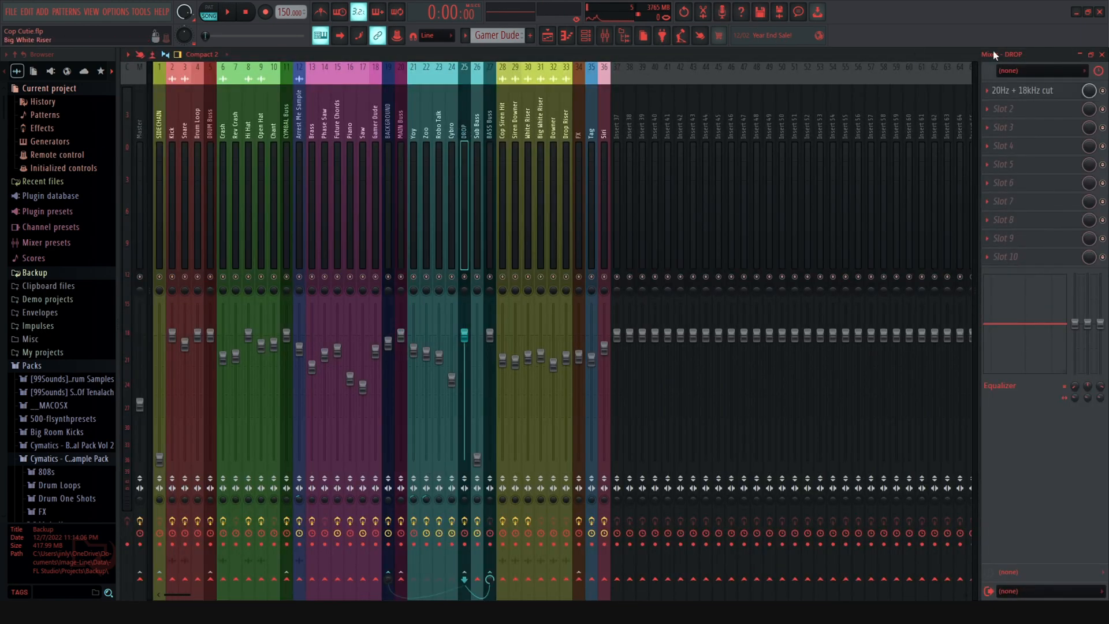
{"action": "left_click", "coordinate": [548, 36]}
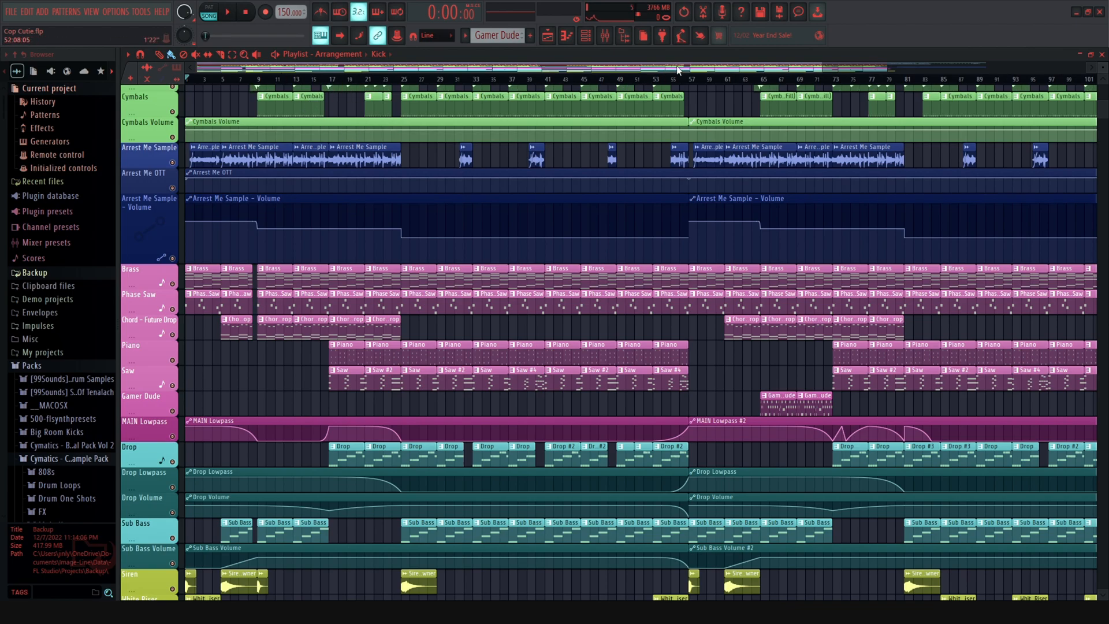
{"action": "left_click_drag", "start_coordinate": [652, 70], "coordinate": [885, 197]}
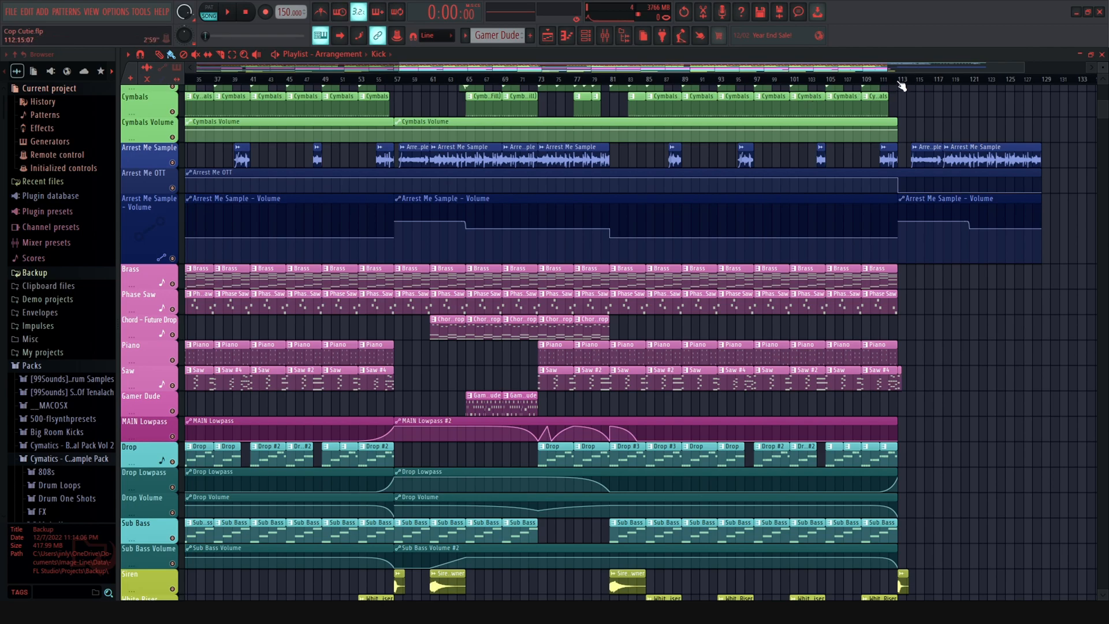
{"action": "left_click_drag", "start_coordinate": [884, 68], "coordinate": [745, 68]}
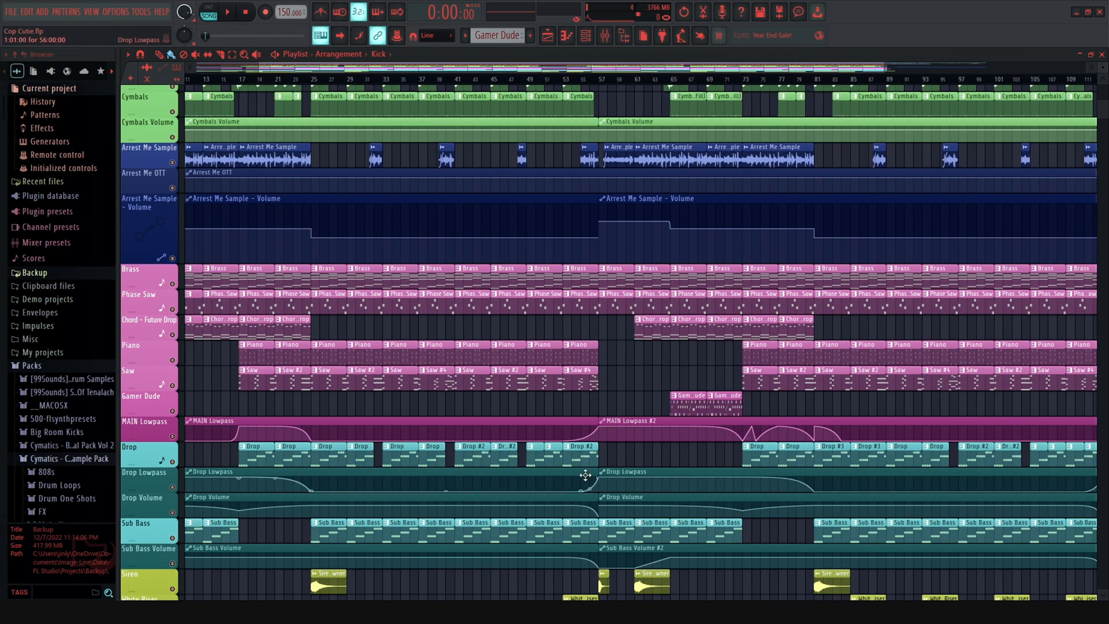
{"action": "left_click_drag", "start_coordinate": [586, 70], "coordinate": [324, 66]}
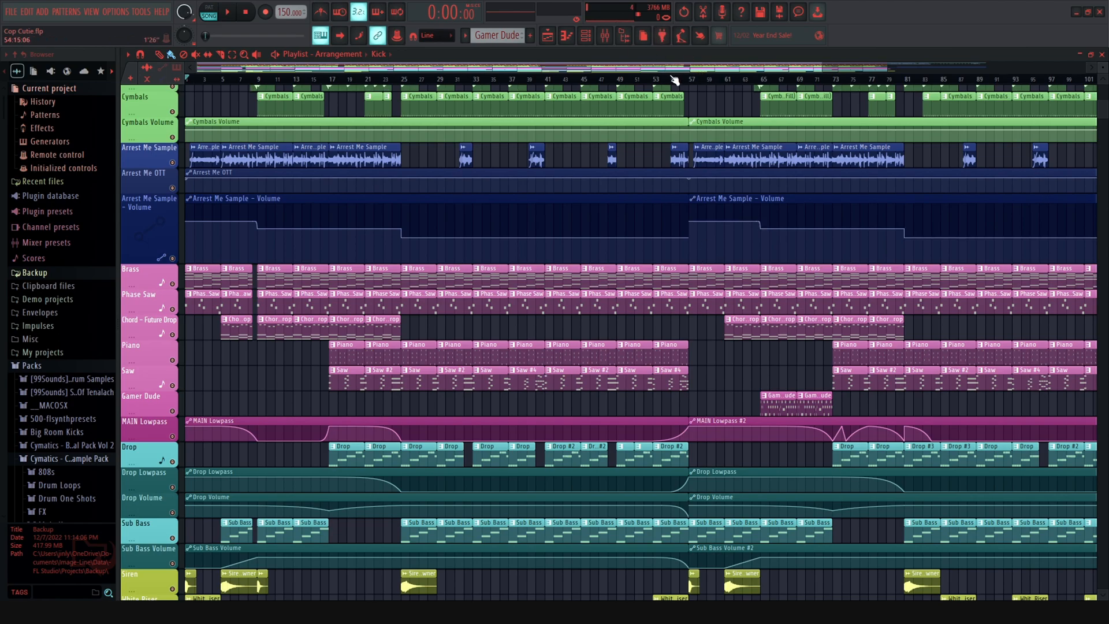
{"action": "left_click_drag", "start_coordinate": [563, 64], "coordinate": [739, 78]}
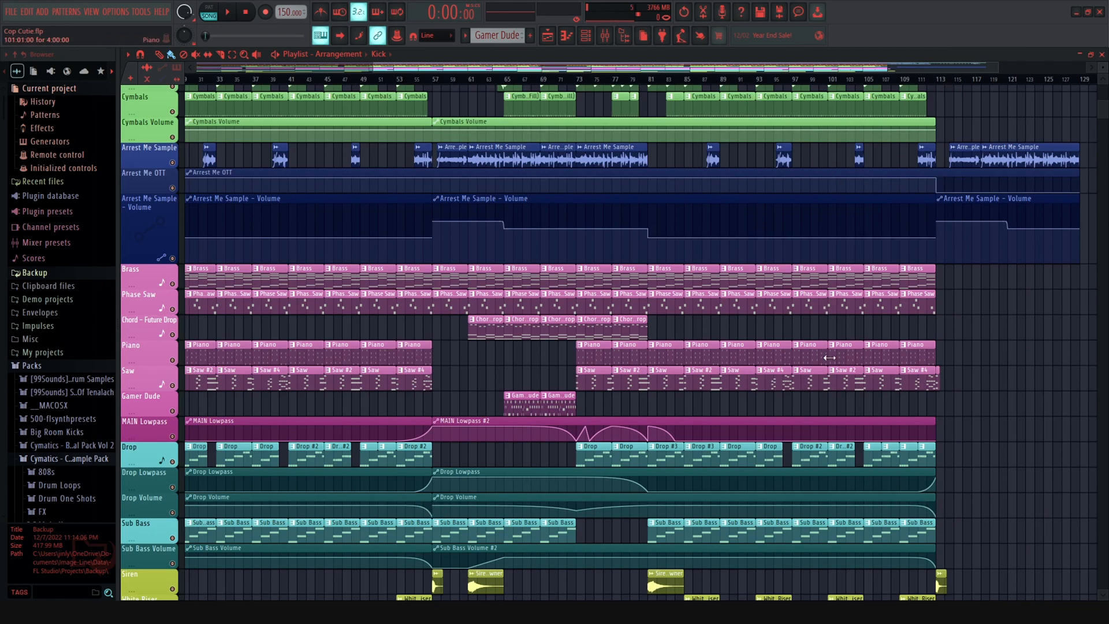
Step: Inspect the Sub Bass track's Sausage Fattener and Fruity parametric EQ 2, then look over its clips and volume automation in the playlist
{"action": "left_click", "coordinate": [624, 36]}
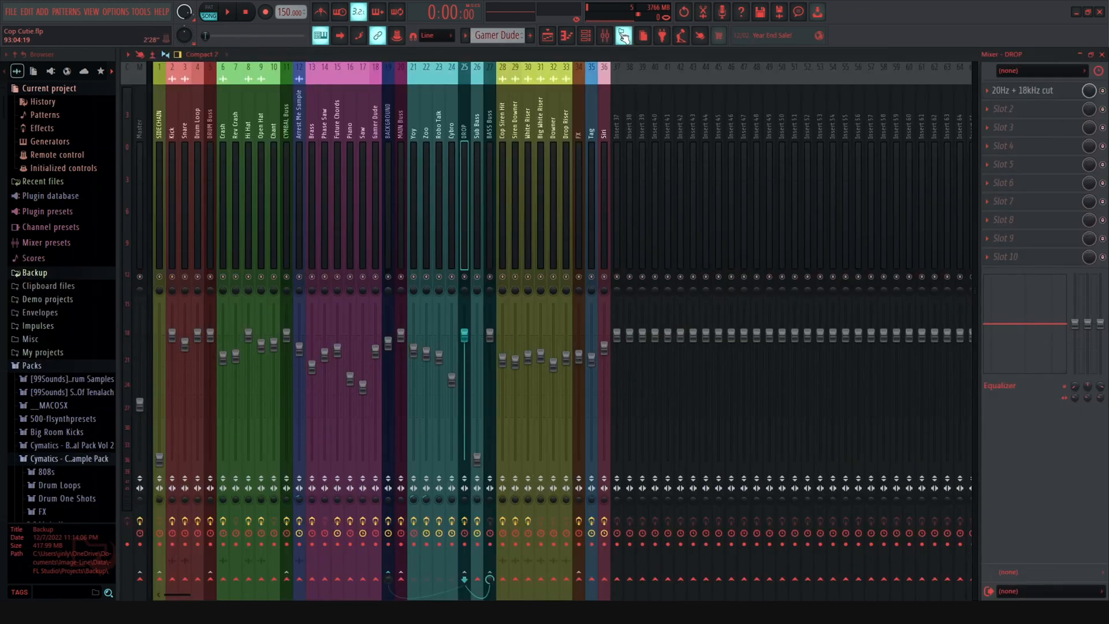
{"action": "left_click", "coordinate": [475, 109]}
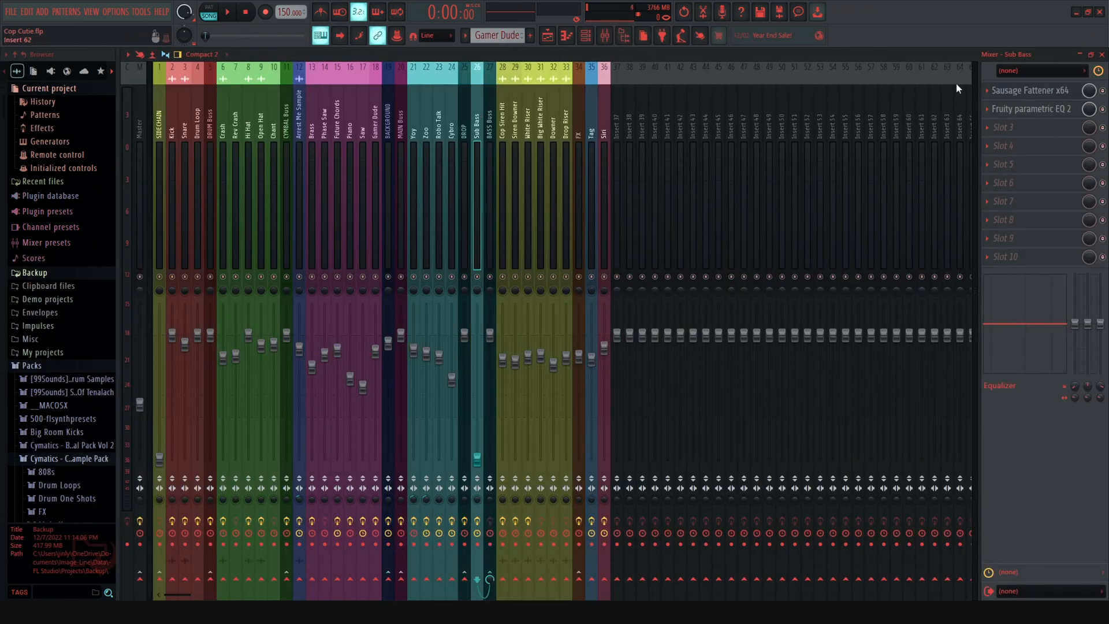
{"action": "left_click", "coordinate": [1045, 93]}
{"action": "left_click", "coordinate": [1046, 112]}
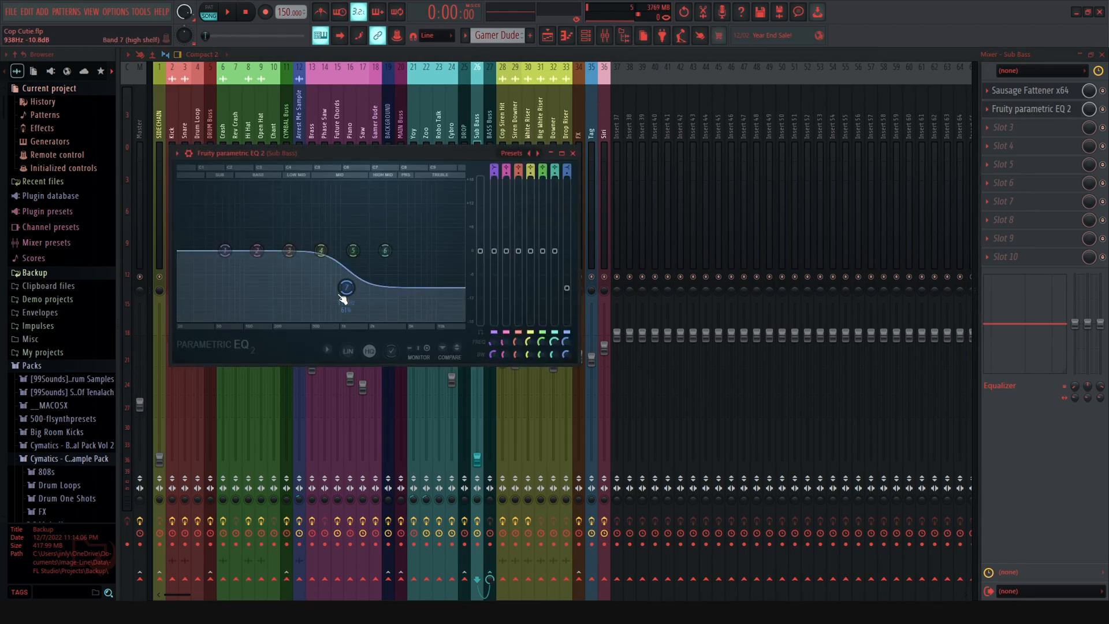
{"action": "left_click", "coordinate": [547, 35]}
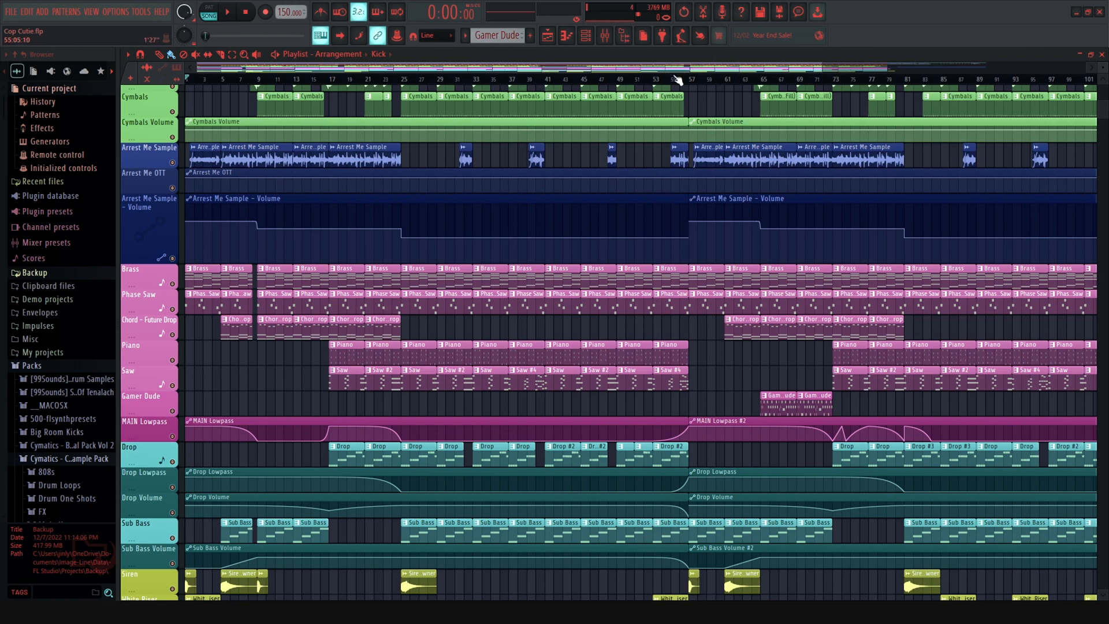
{"action": "left_click_drag", "start_coordinate": [715, 70], "coordinate": [839, 71]}
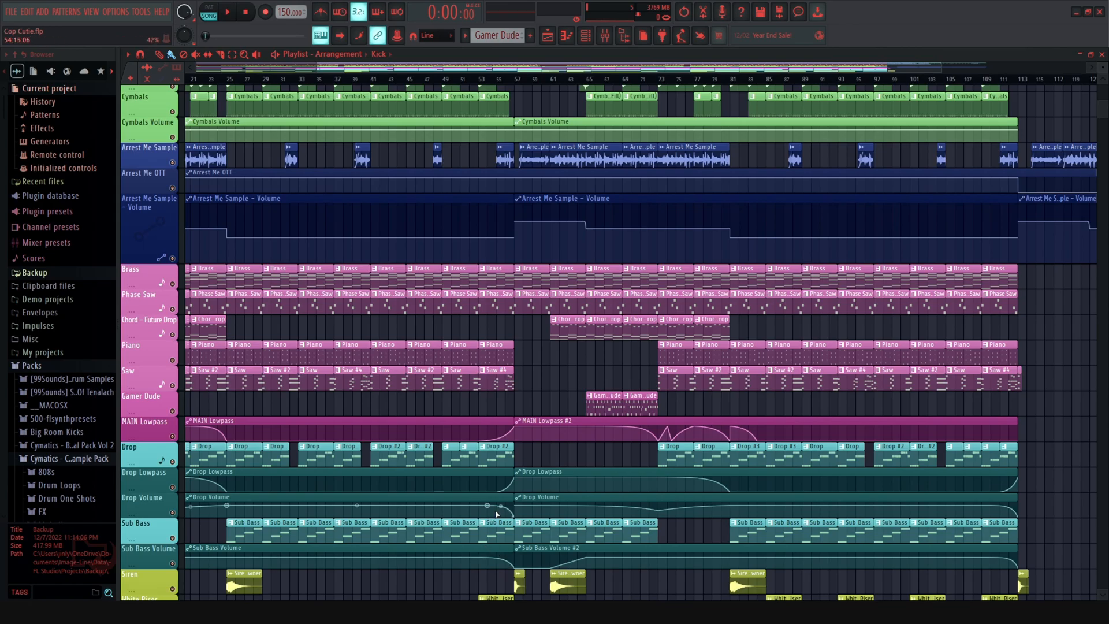
Step: Review the effects and routing of the mixer tracks from Cop Siren Hit through Drop Riser, one by one
{"action": "key", "text": "F9"}
{"action": "left_click", "coordinate": [503, 144]}
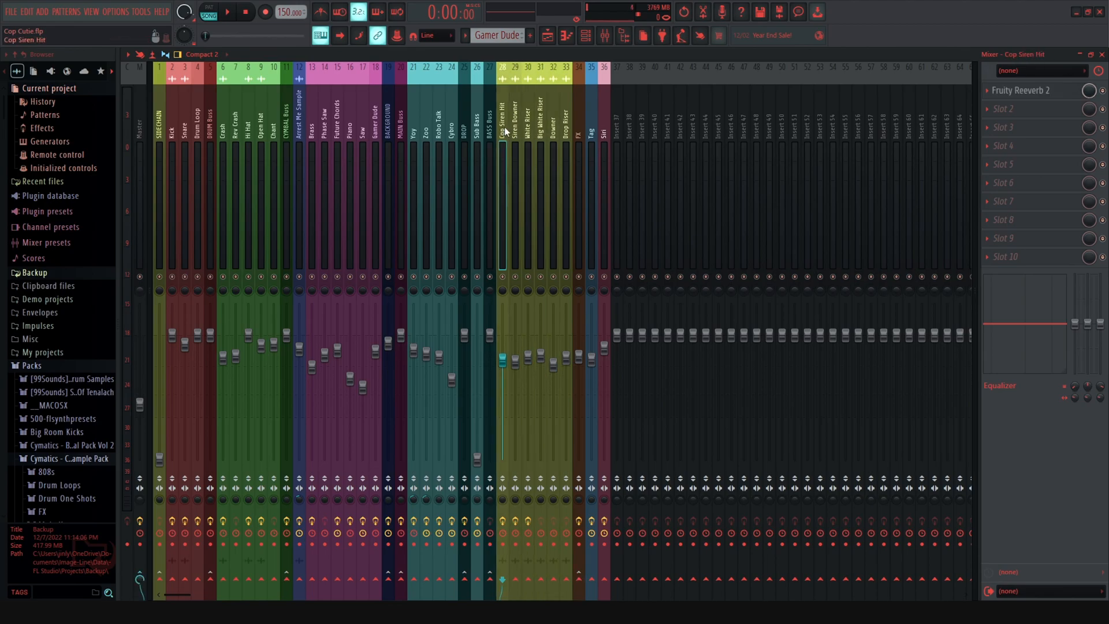
{"action": "left_click", "coordinate": [521, 124]}
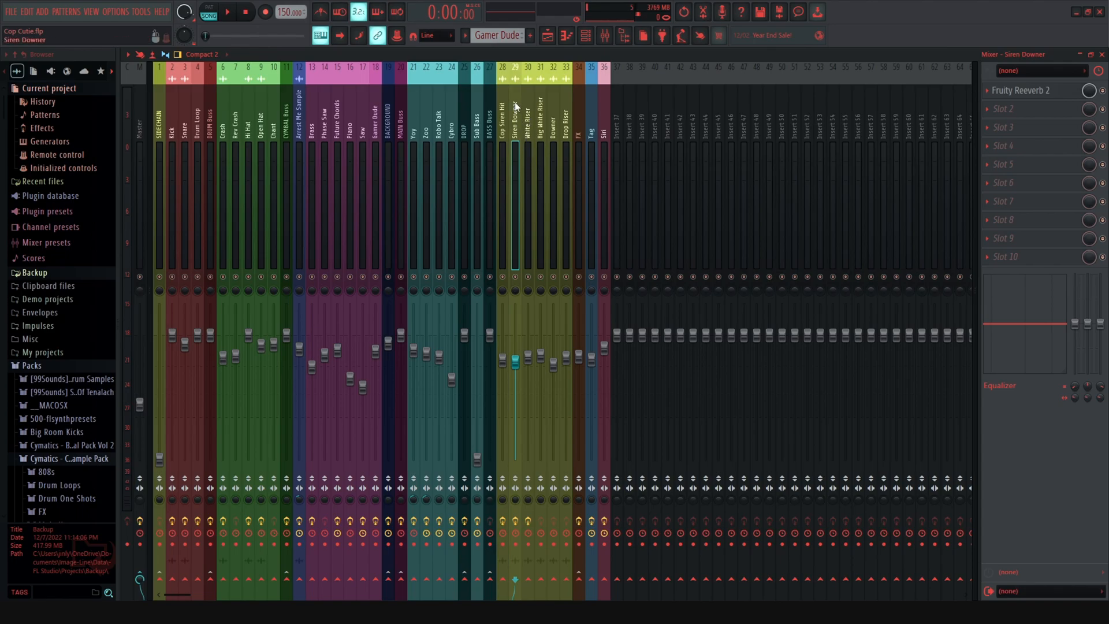
{"action": "left_click", "coordinate": [530, 128]}
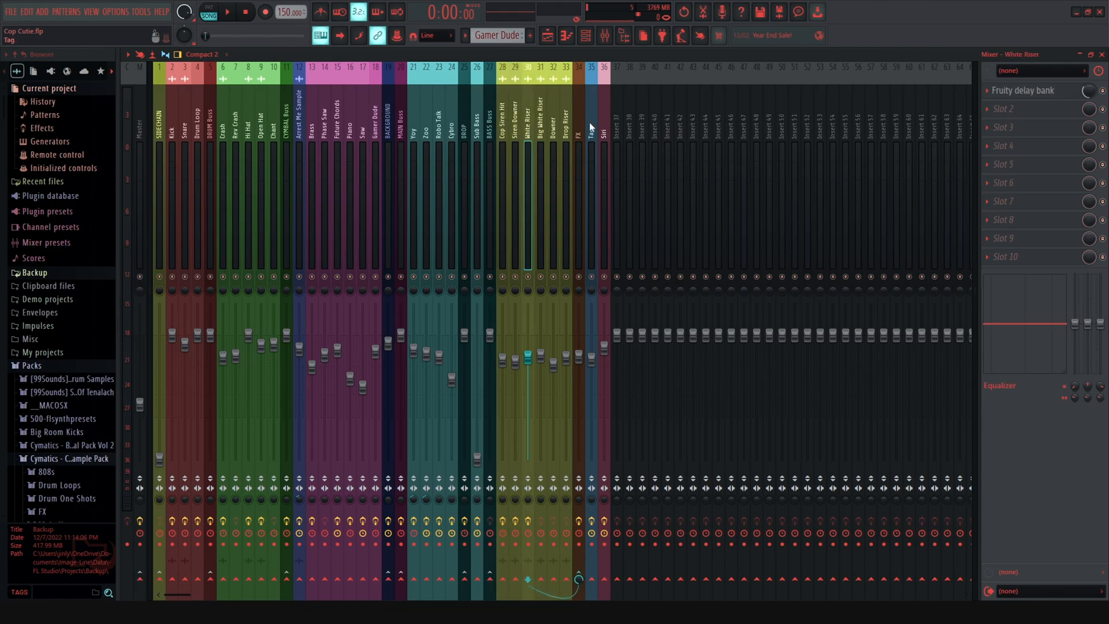
{"action": "left_click", "coordinate": [545, 120]}
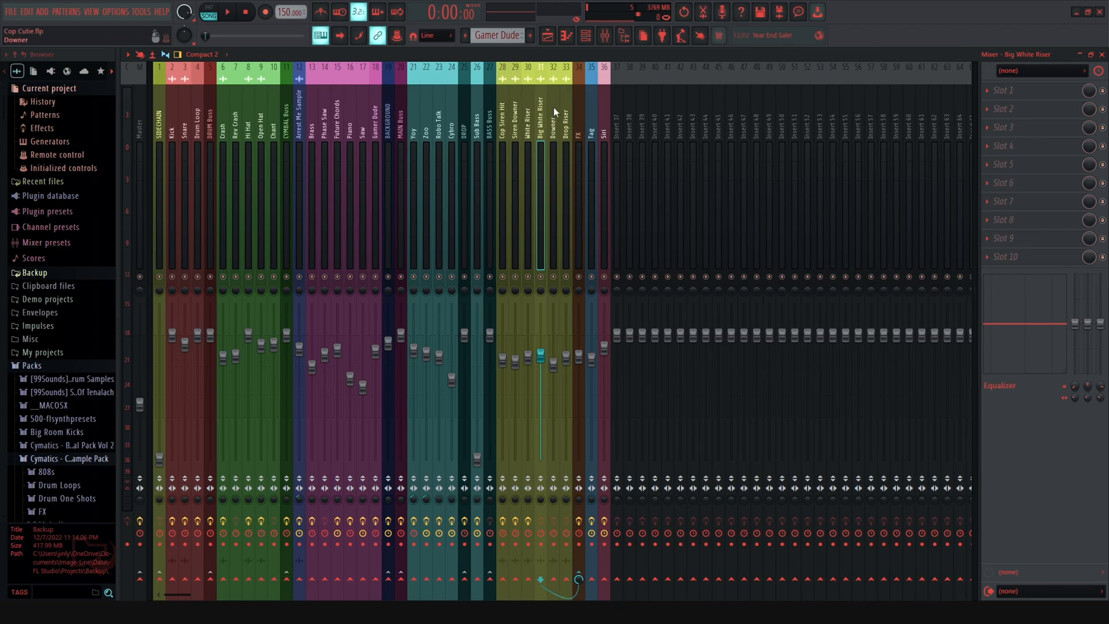
{"action": "left_click", "coordinate": [555, 100]}
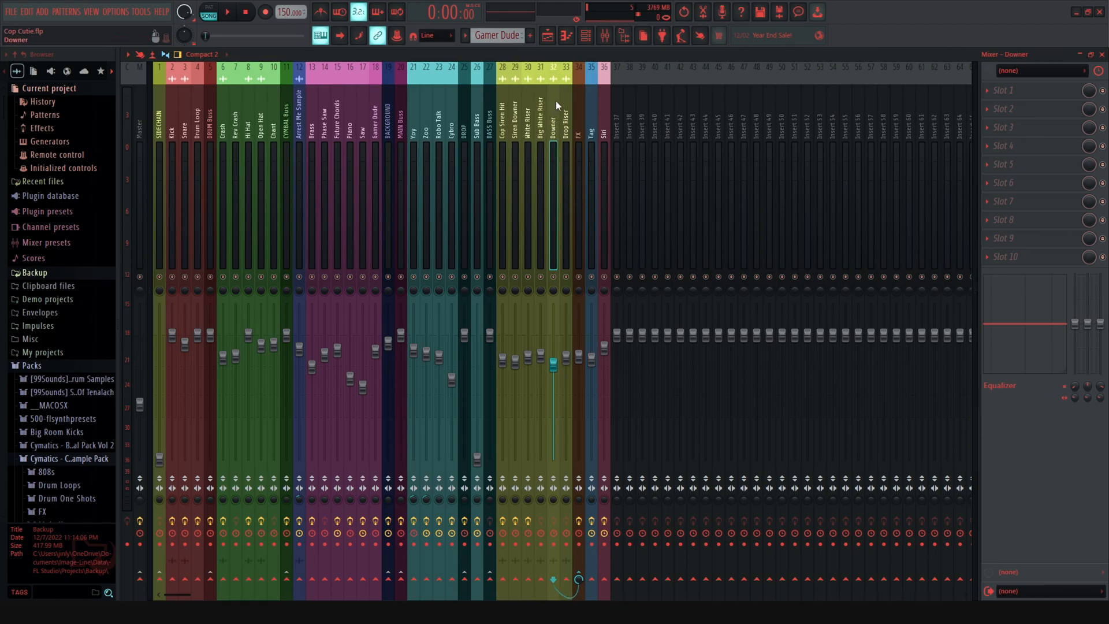
{"action": "left_click", "coordinate": [566, 118]}
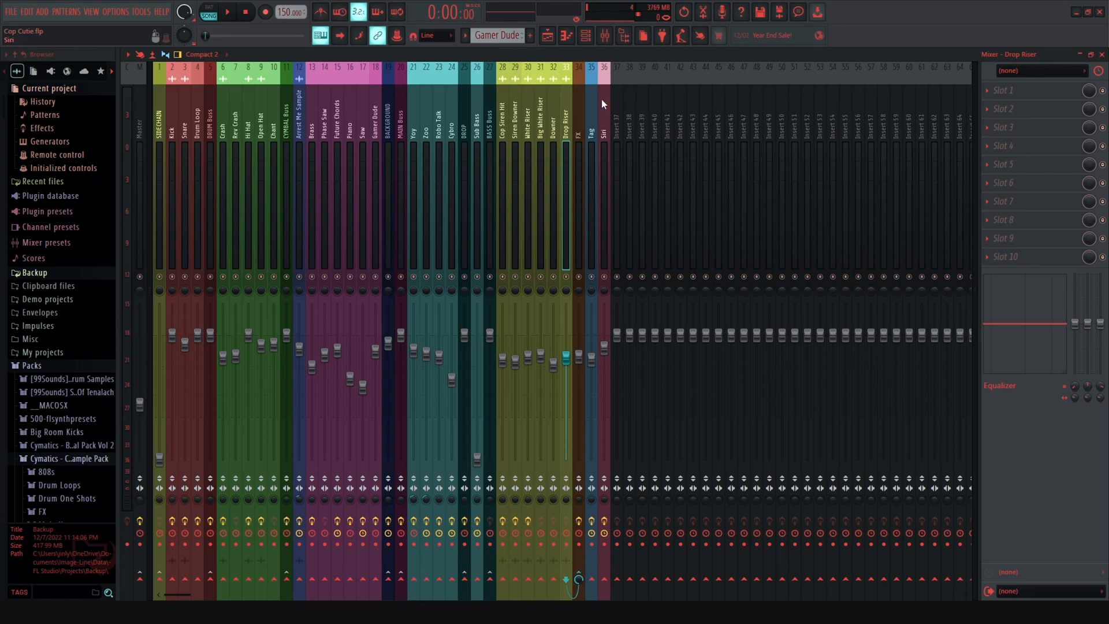
Step: Inspect the FX bus's 20Hz + 18kHz cut equalizer, Fruity Reeverb 2 and Fruity delay bank
{"action": "left_click", "coordinate": [581, 117]}
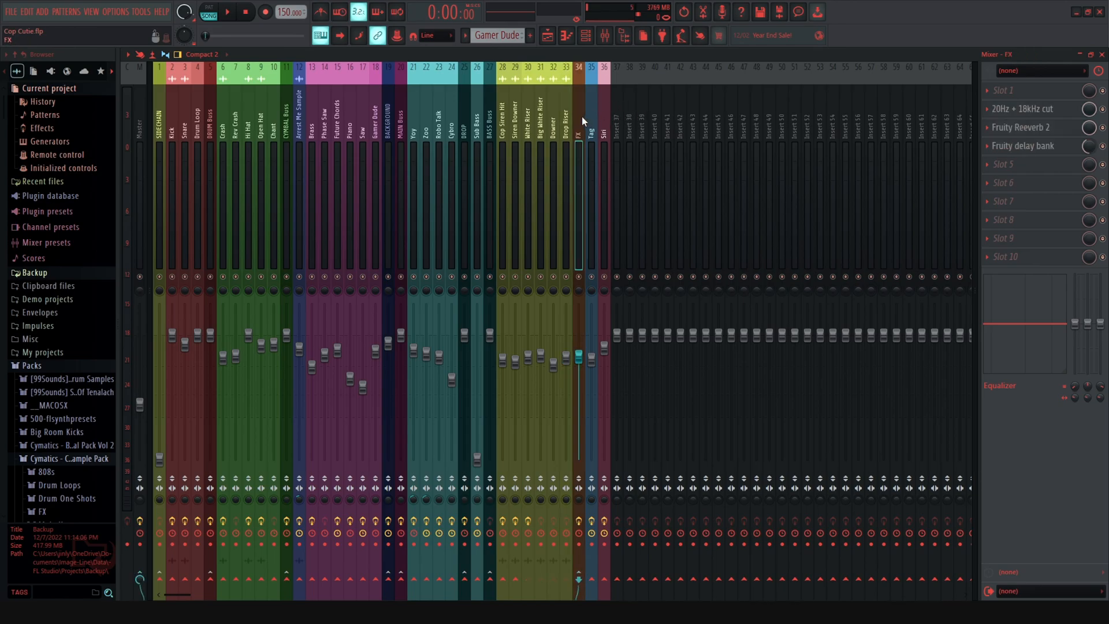
{"action": "left_click_drag", "start_coordinate": [502, 139], "coordinate": [577, 123]}
{"action": "left_click", "coordinate": [1041, 110]}
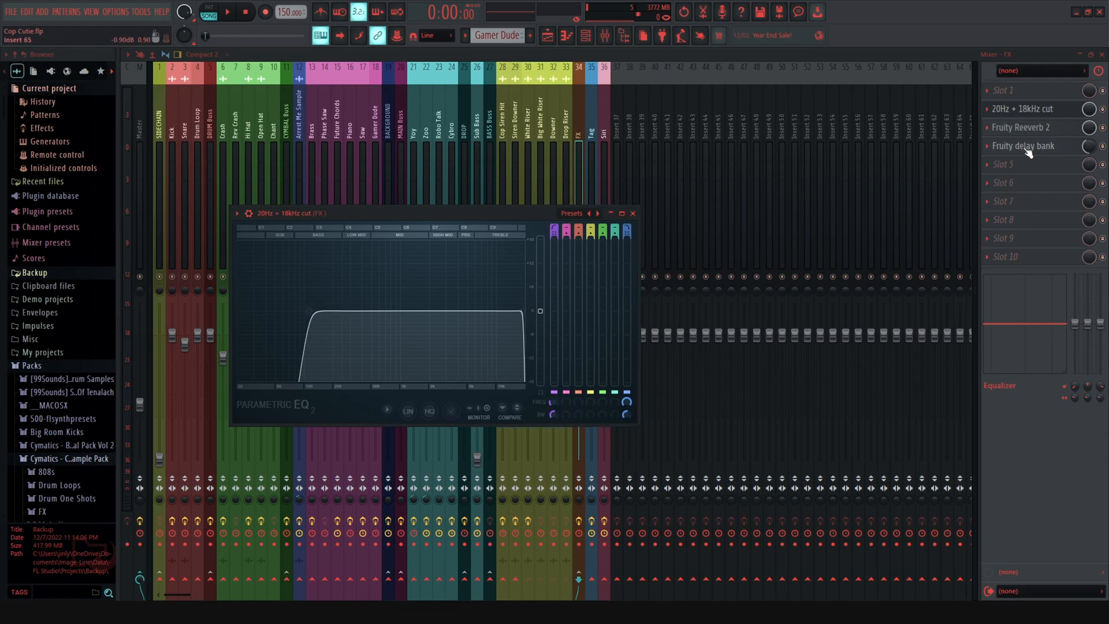
{"action": "left_click", "coordinate": [1040, 128]}
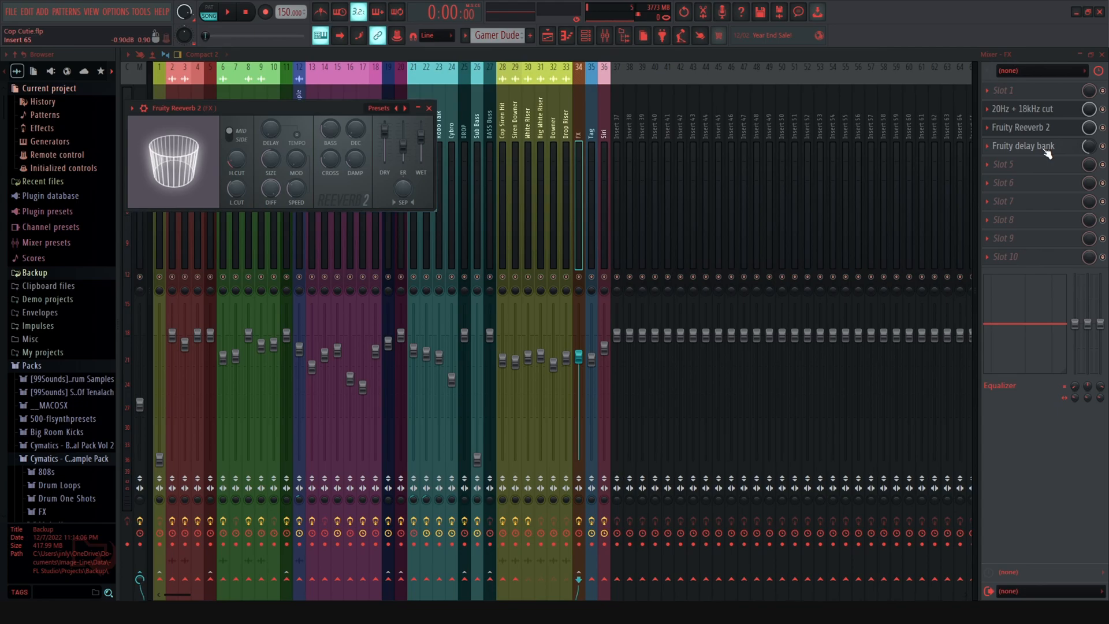
{"action": "left_click", "coordinate": [1047, 151]}
{"action": "left_click", "coordinate": [1048, 152]}
{"action": "left_click", "coordinate": [1038, 147]}
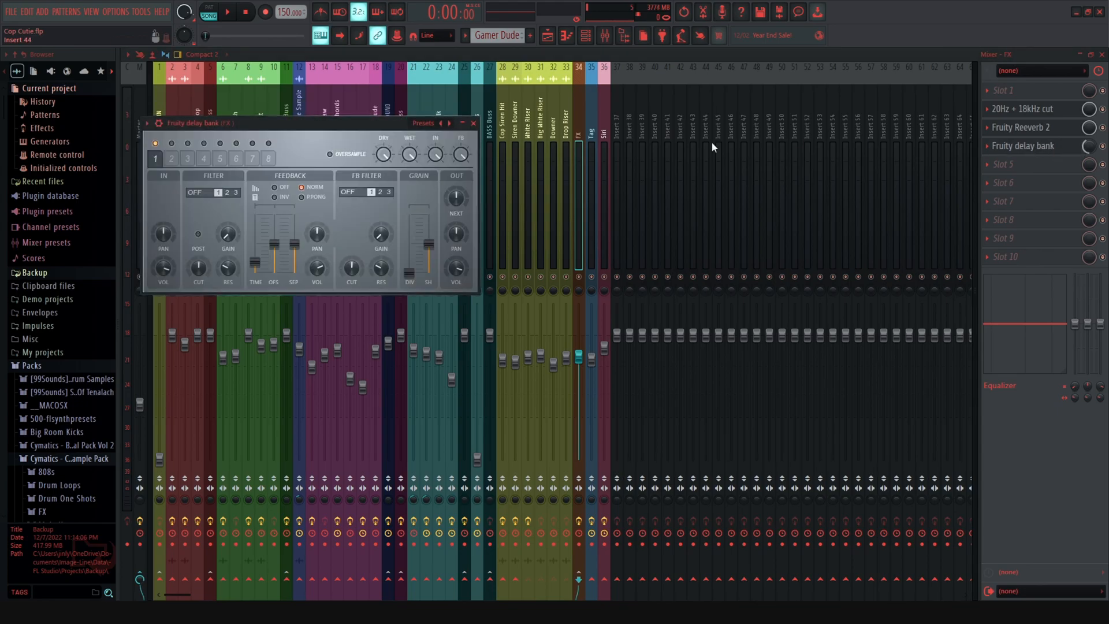
{"action": "left_click", "coordinate": [603, 57]}
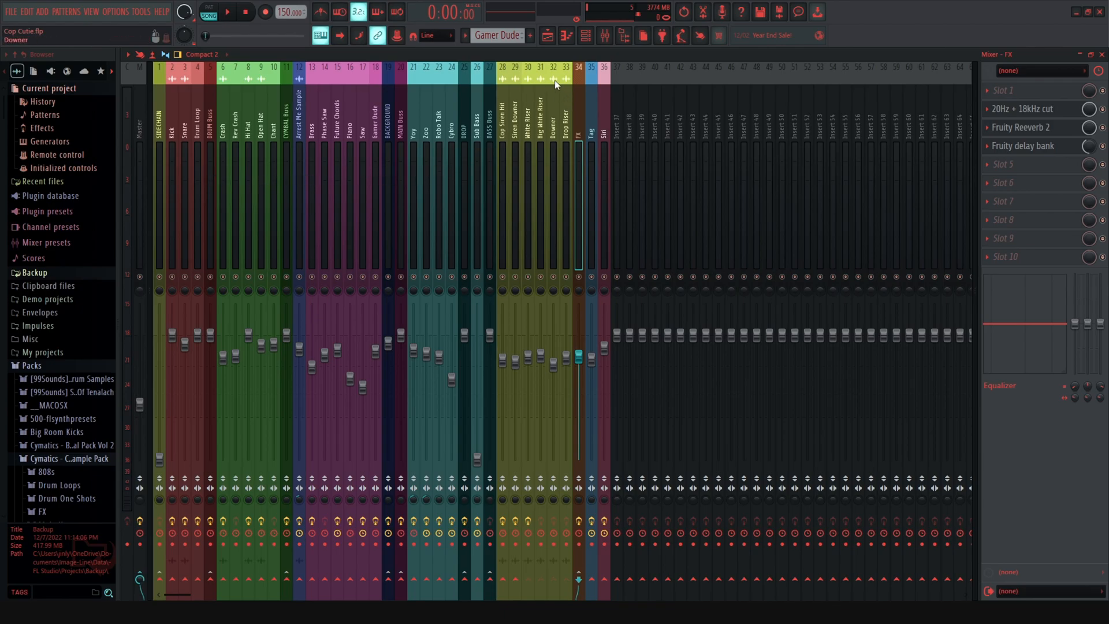
Step: Inspect the Fruity parametric EQ 2 and Effector on the Tag mixer track
{"action": "left_click", "coordinate": [588, 101]}
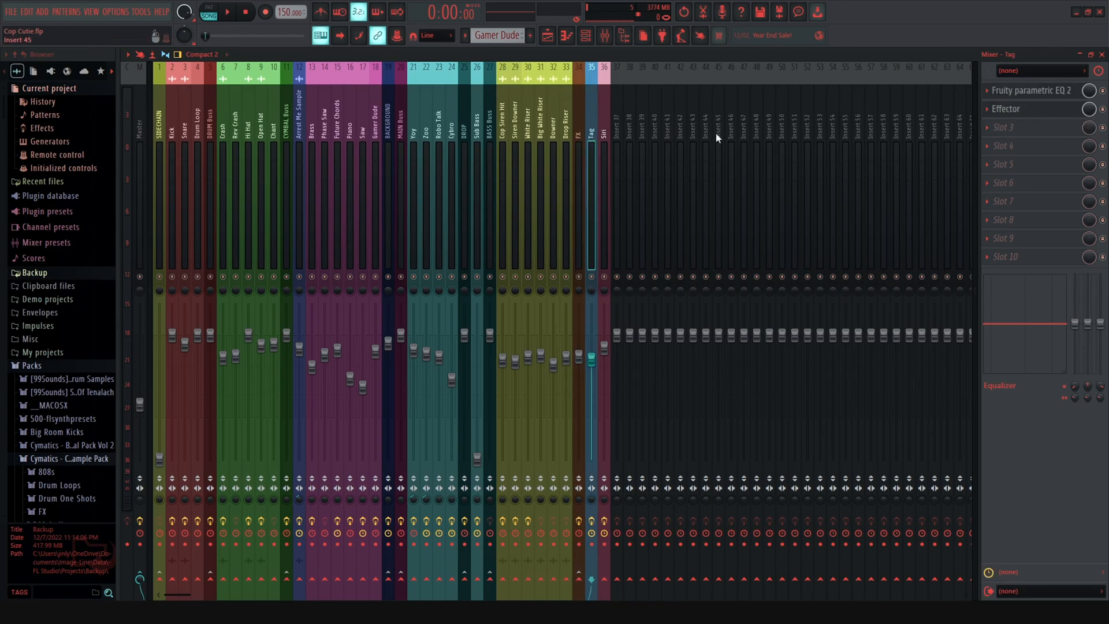
{"action": "left_click", "coordinate": [1055, 94]}
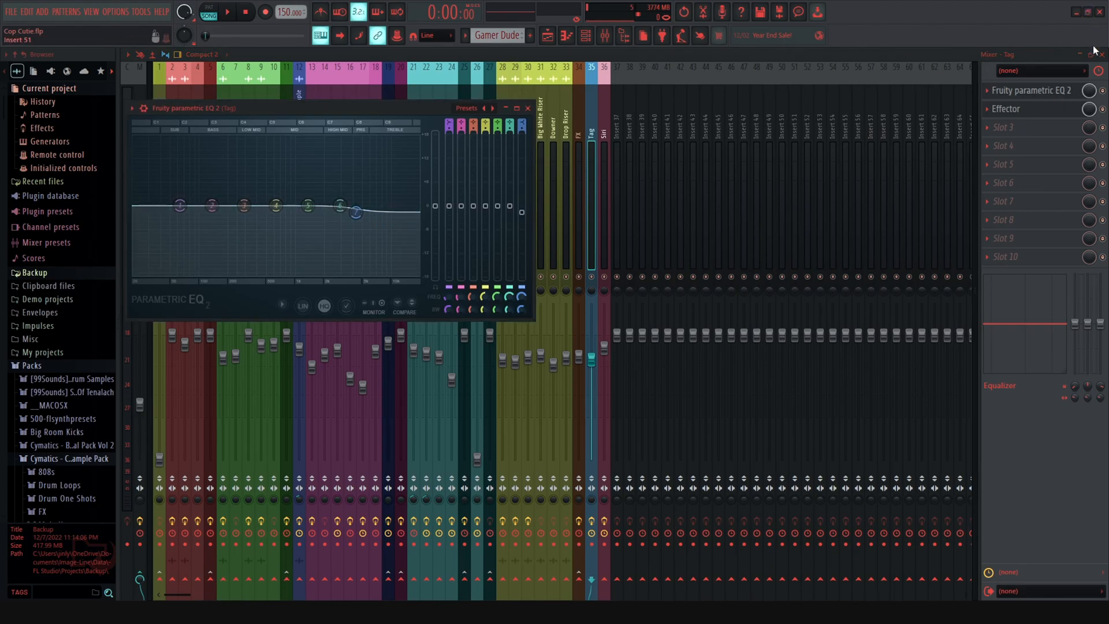
{"action": "left_click", "coordinate": [1041, 111]}
{"action": "left_click", "coordinate": [1041, 112]}
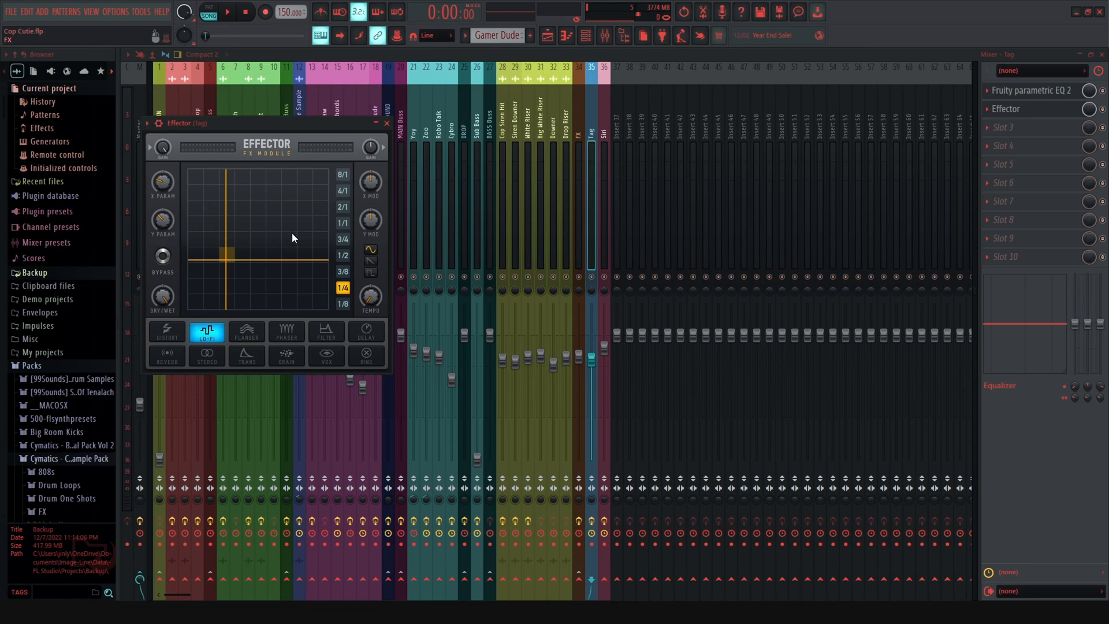
{"action": "left_click", "coordinate": [524, 56]}
Step: Inspect the Siri mixer track's OTT, Fruity parametric EQ 2, Fruity soft clipper and Fruity Reeverb 2
{"action": "left_click", "coordinate": [608, 96]}
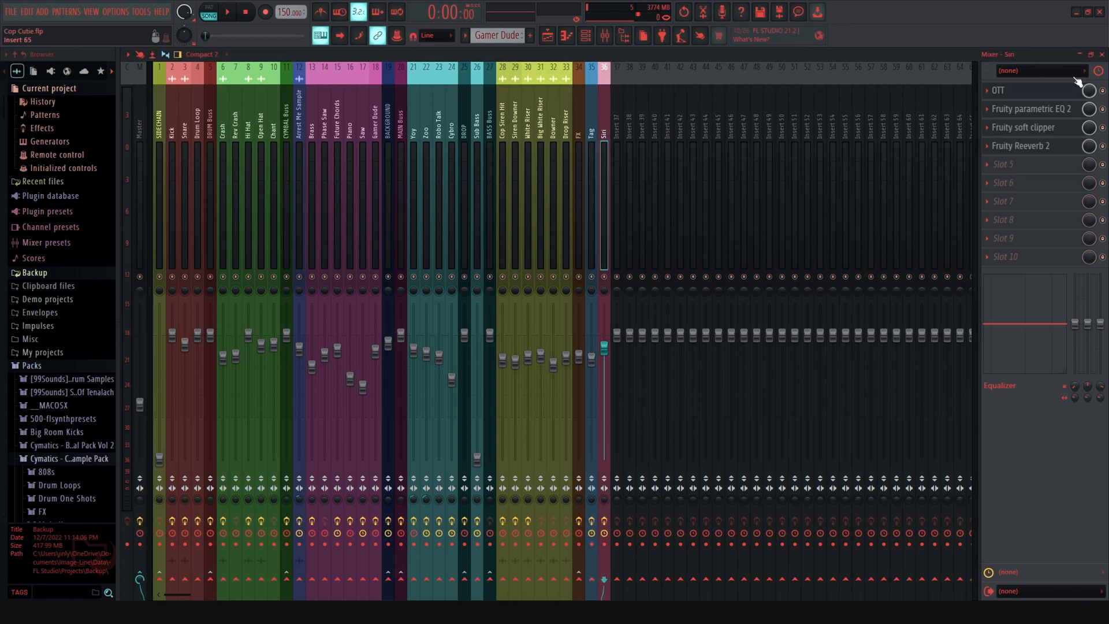
{"action": "left_click", "coordinate": [1040, 94]}
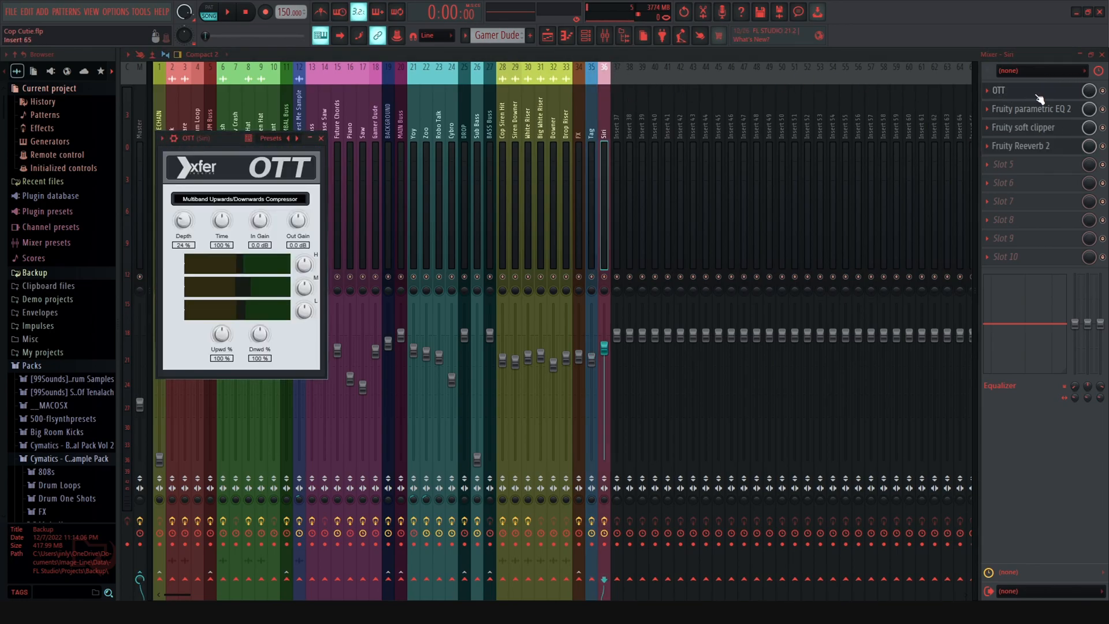
{"action": "left_click", "coordinate": [1047, 113]}
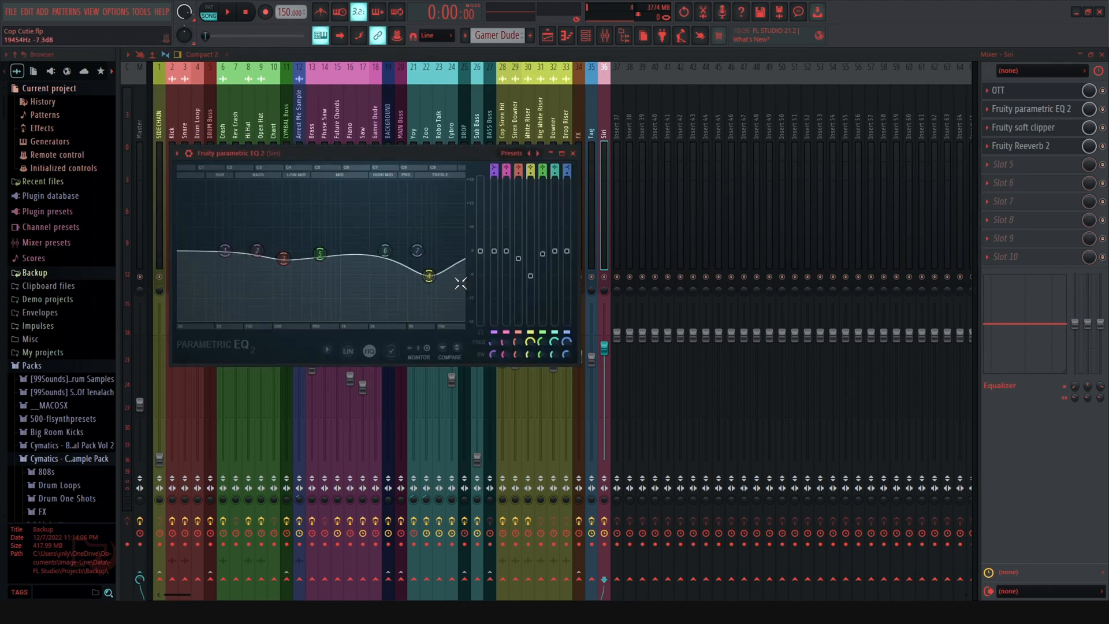
{"action": "left_click", "coordinate": [1042, 128]}
{"action": "left_click", "coordinate": [1030, 147]}
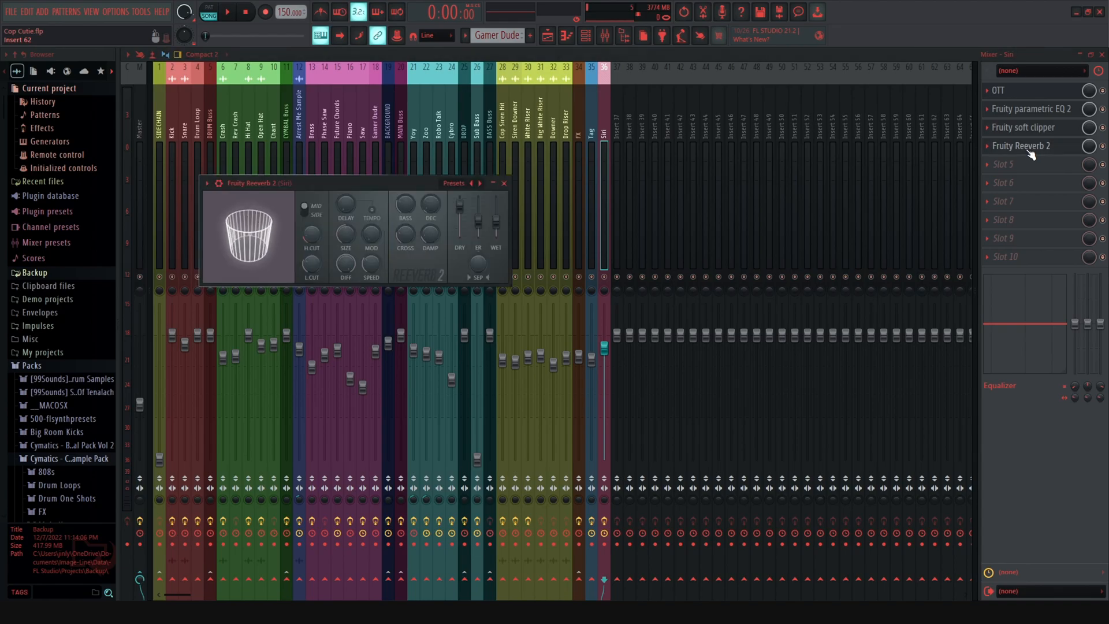
Step: Return to the playlist and look over the upper tracks from the start of the arrangement
{"action": "left_click", "coordinate": [547, 35]}
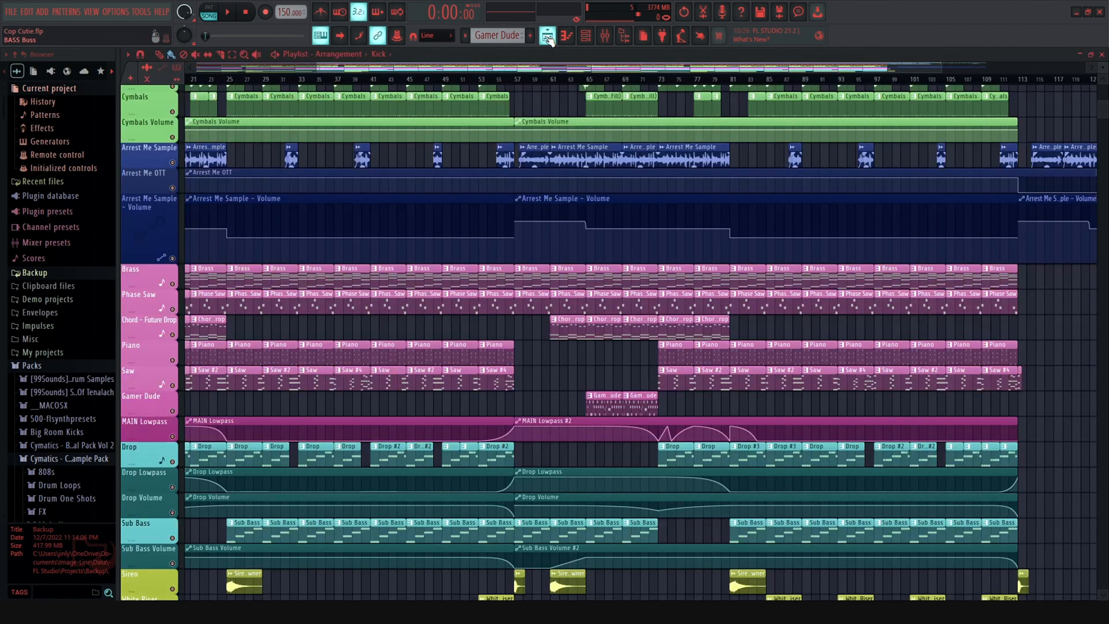
{"action": "scroll", "coordinate": [452, 398], "scroll_direction": "up", "scroll_amount": 5}
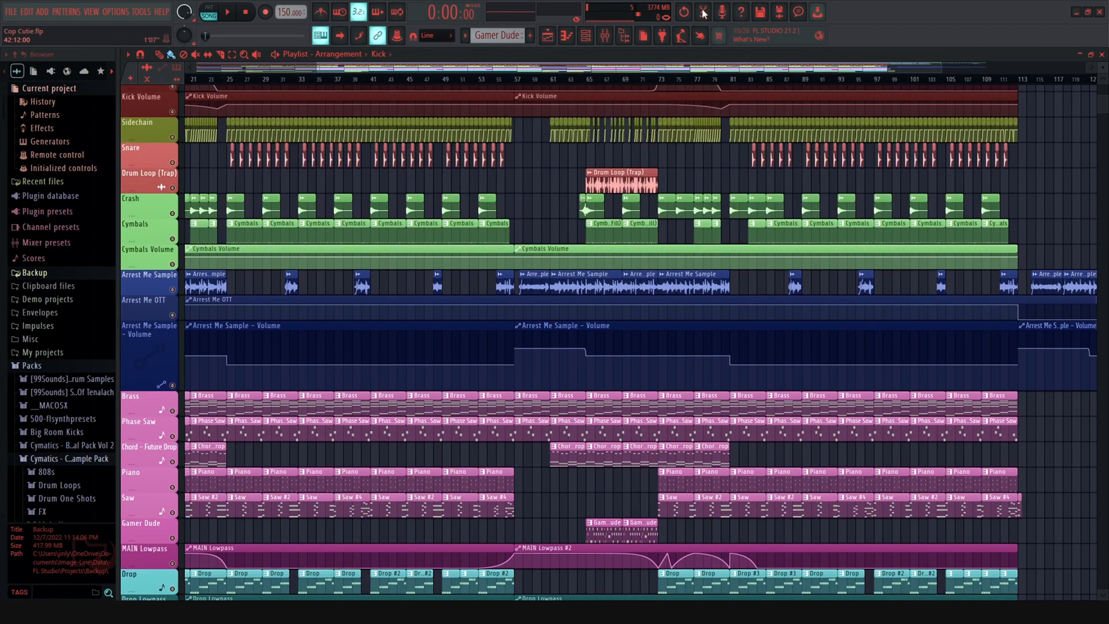
{"action": "left_click_drag", "start_coordinate": [662, 69], "coordinate": [506, 73]}
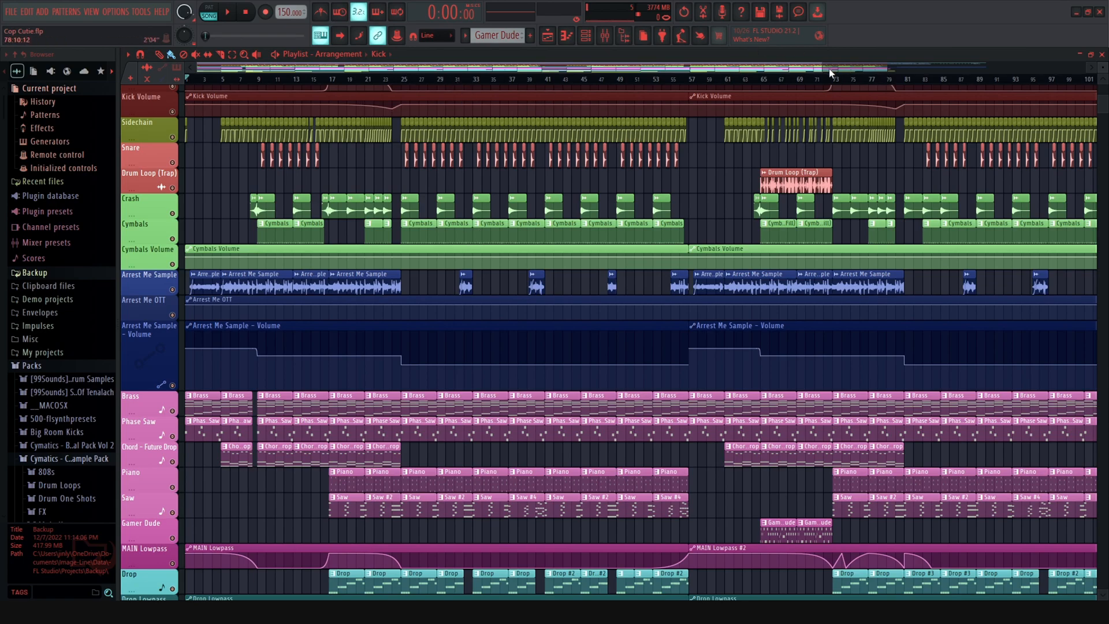
Step: Look over the playlist tracks from the kick automation down to the risers across the arrangement
{"action": "left_click_drag", "start_coordinate": [820, 69], "coordinate": [609, 82]}
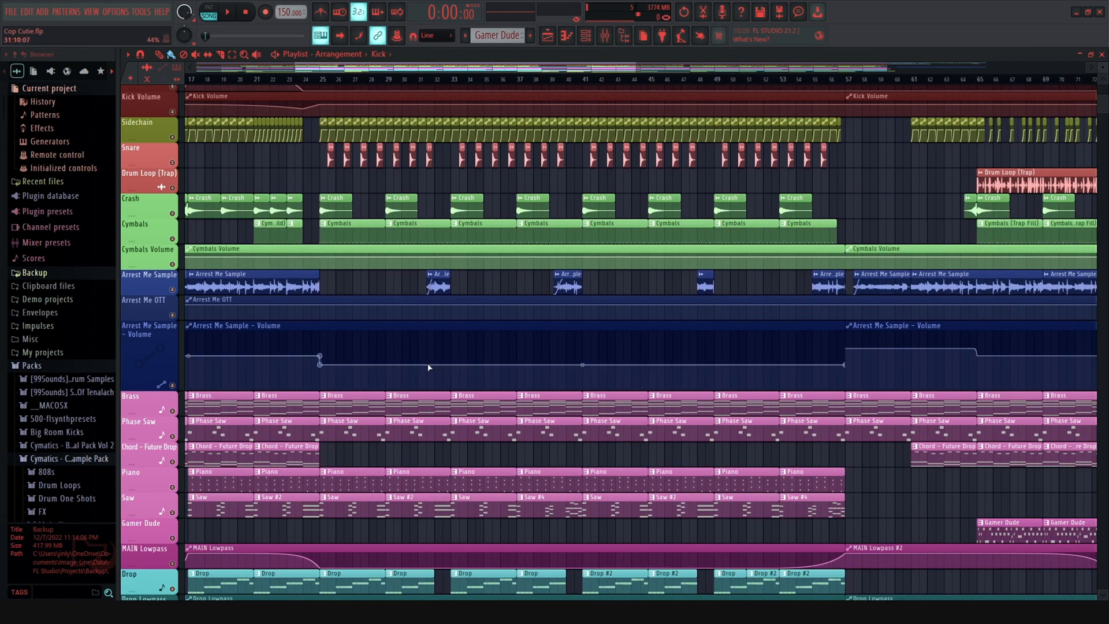
{"action": "scroll", "coordinate": [428, 367], "scroll_direction": "down", "scroll_amount": 1}
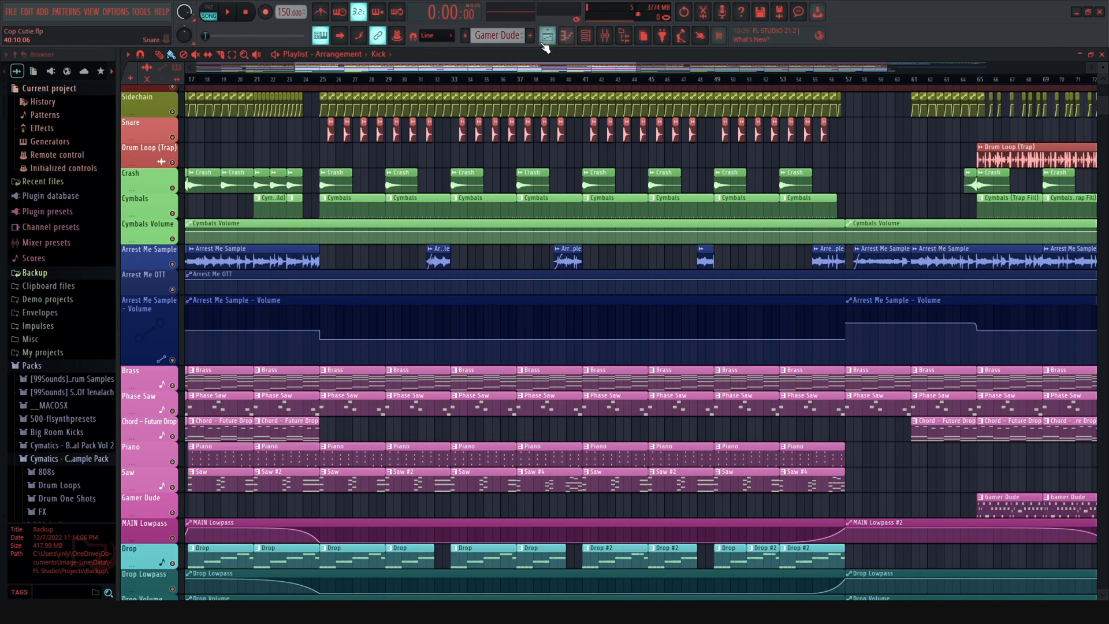
{"action": "left_click_drag", "start_coordinate": [522, 68], "coordinate": [605, 63]}
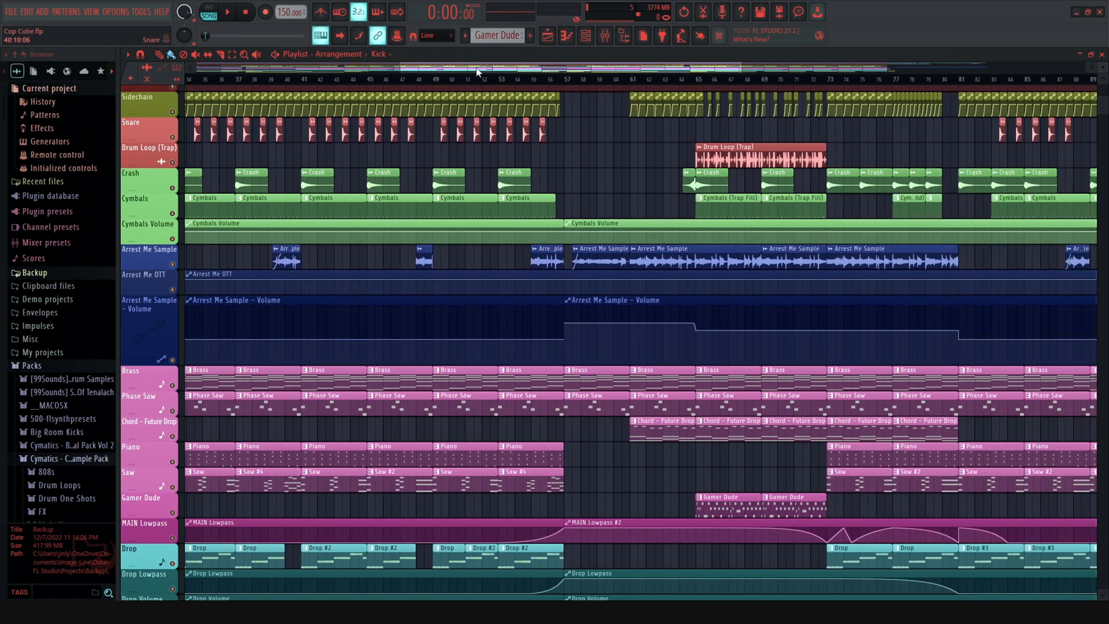
{"action": "left_click_drag", "start_coordinate": [403, 66], "coordinate": [197, 66]}
{"action": "scroll", "coordinate": [375, 414], "scroll_direction": "up", "scroll_amount": 5}
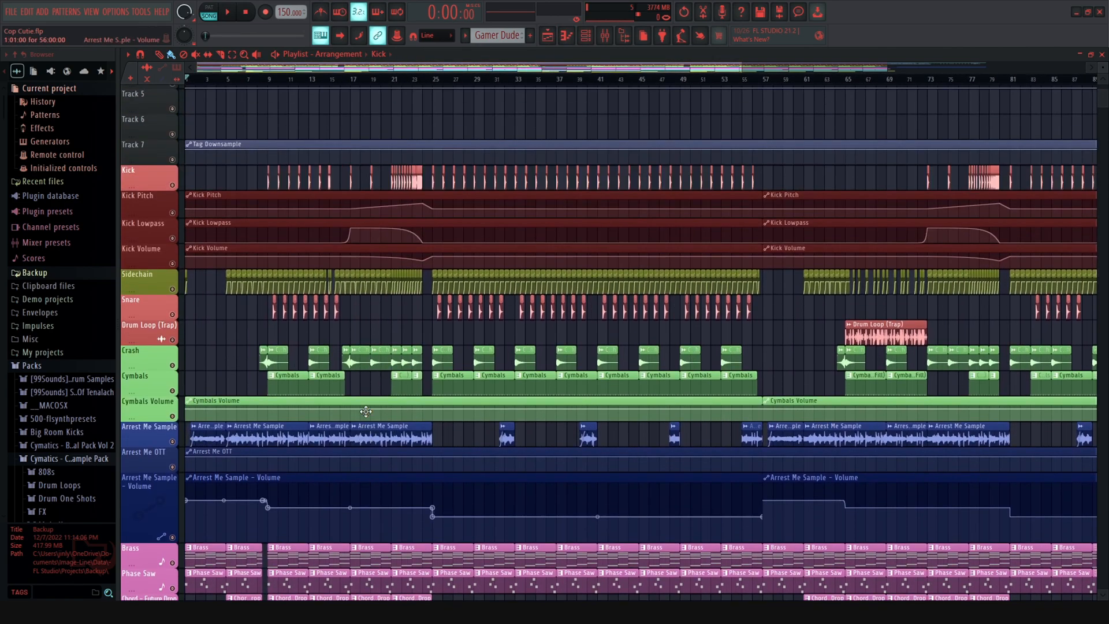
{"action": "scroll", "coordinate": [375, 414], "scroll_direction": "down", "scroll_amount": 12}
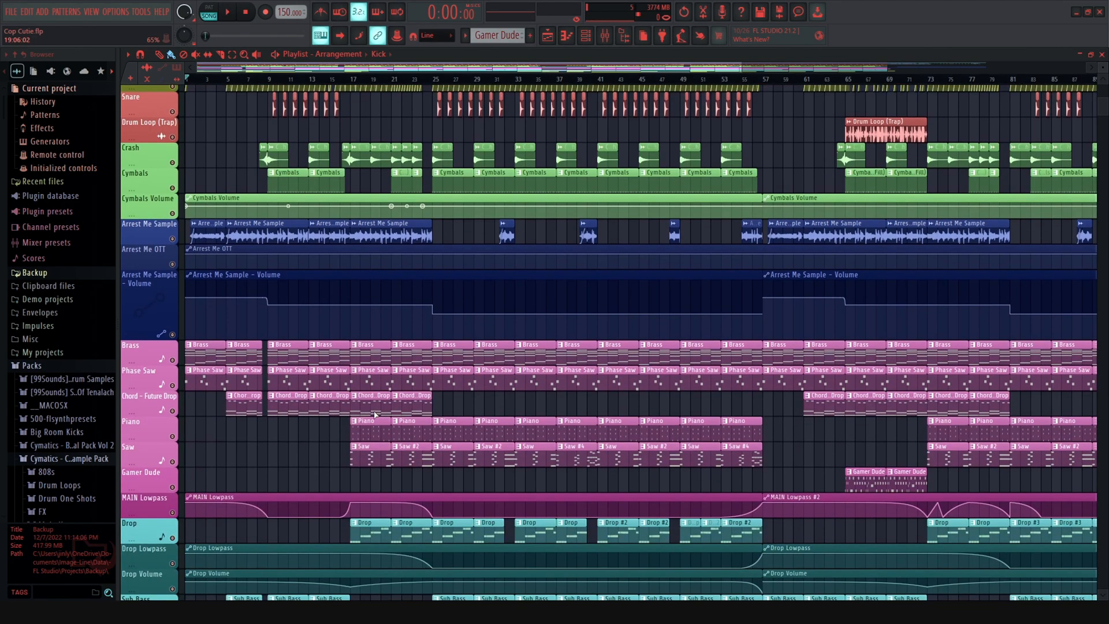
{"action": "scroll", "coordinate": [375, 414], "scroll_direction": "down", "scroll_amount": 1}
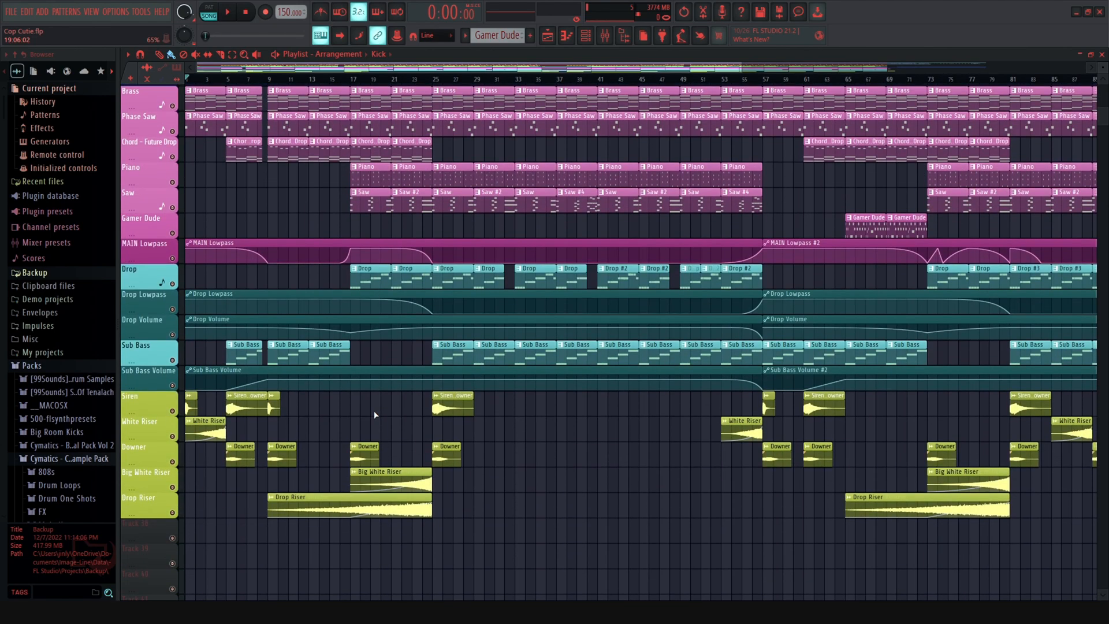
{"action": "scroll", "coordinate": [376, 415], "scroll_direction": "up", "scroll_amount": 17}
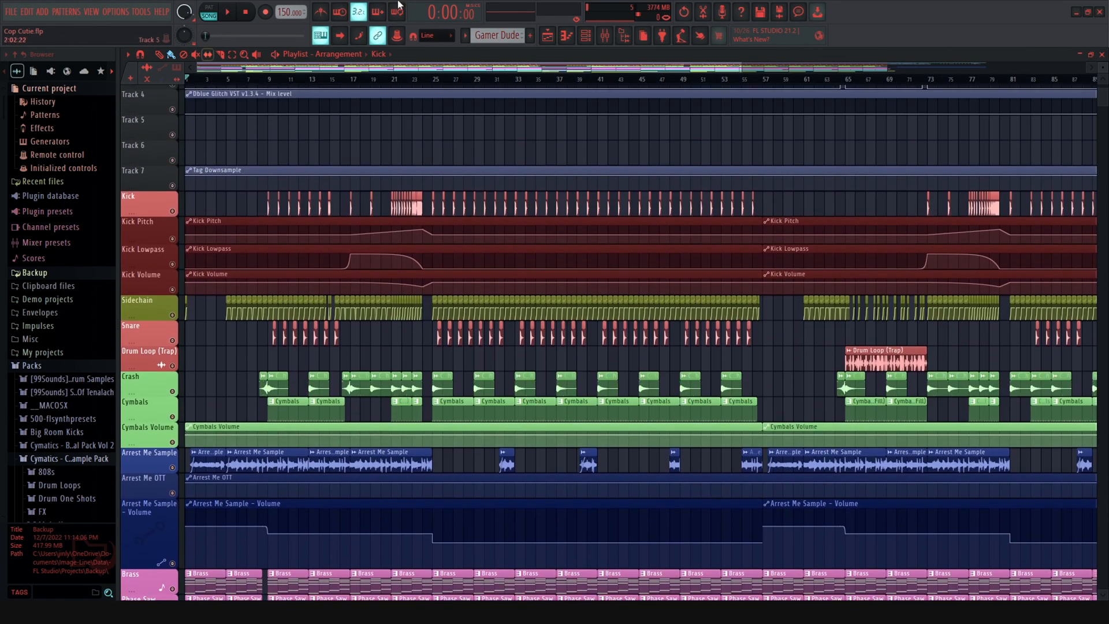
Step: Check the mixer routing of the MAIN Buss, BASS Buss, FX and SIDECHAIN tracks
{"action": "left_click_drag", "start_coordinate": [742, 65], "coordinate": [256, 43]}
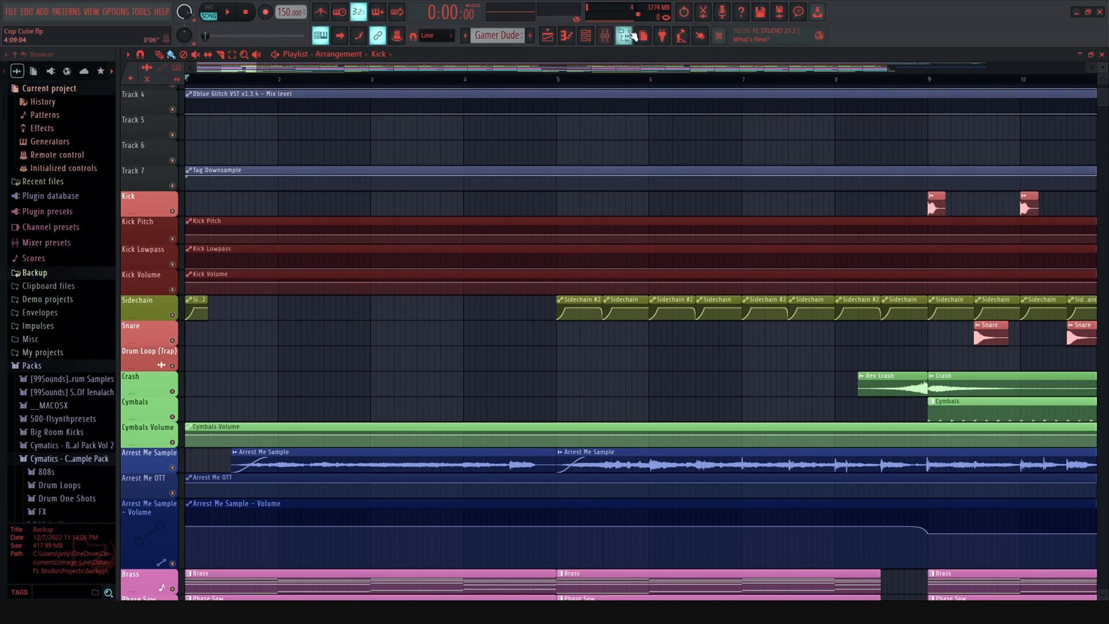
{"action": "left_click", "coordinate": [632, 35]}
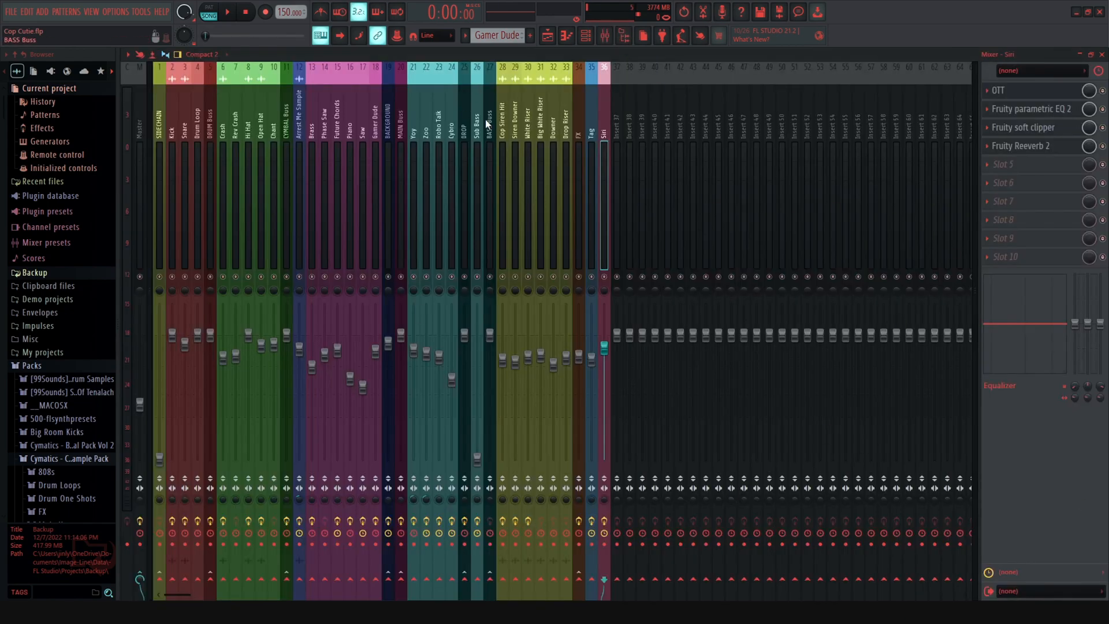
{"action": "left_click", "coordinate": [401, 133]}
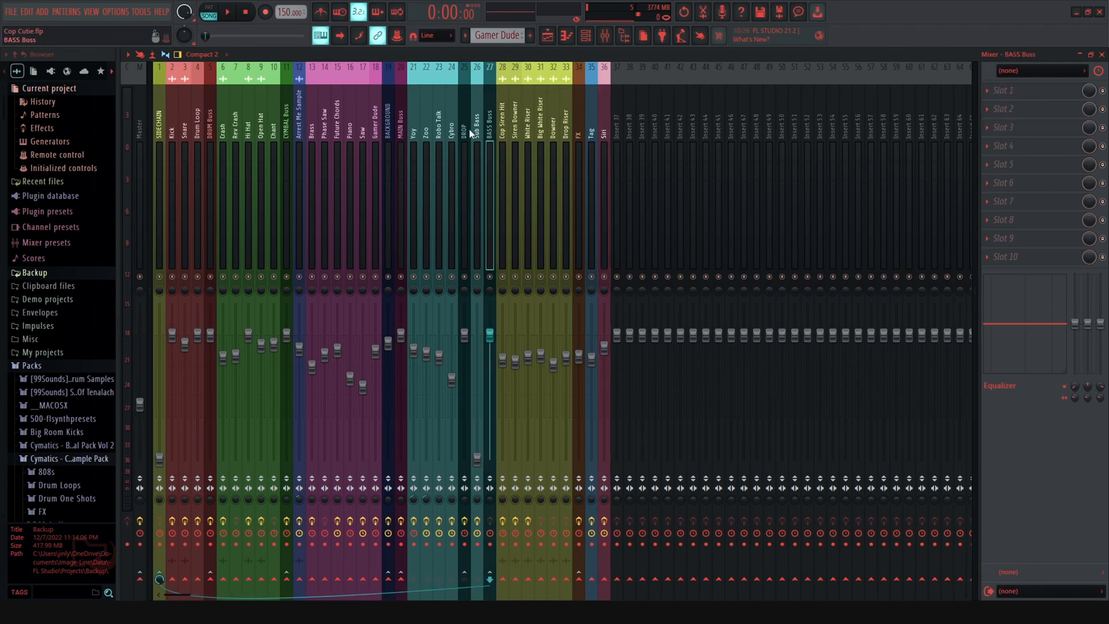
{"action": "left_click", "coordinate": [580, 128]}
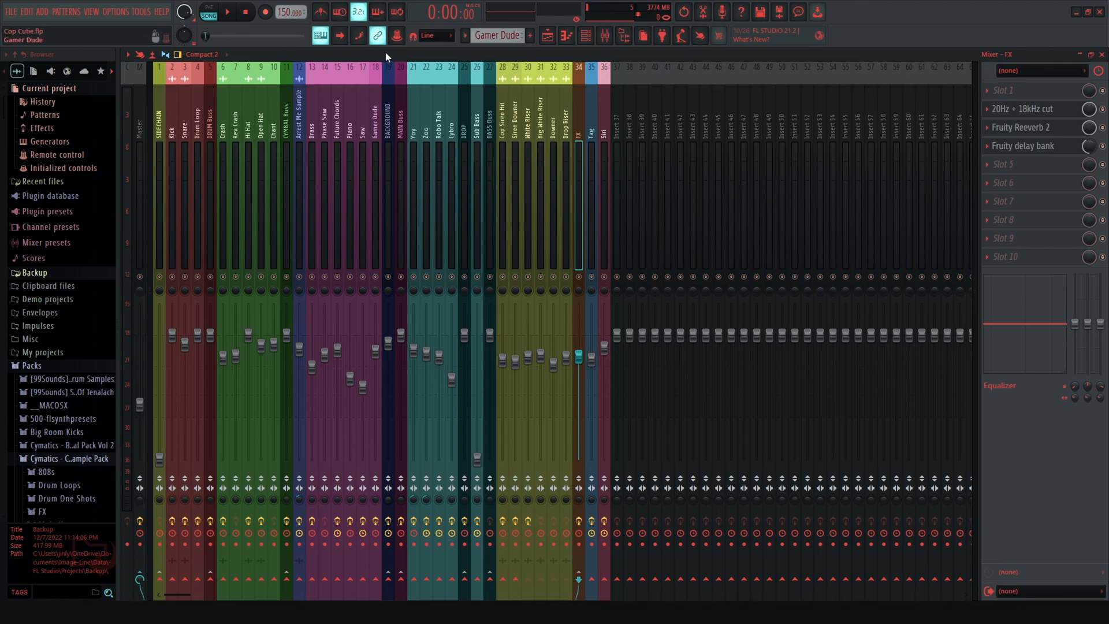
{"action": "left_click", "coordinate": [490, 112]}
{"action": "left_click", "coordinate": [401, 140]}
{"action": "left_click", "coordinate": [489, 136]}
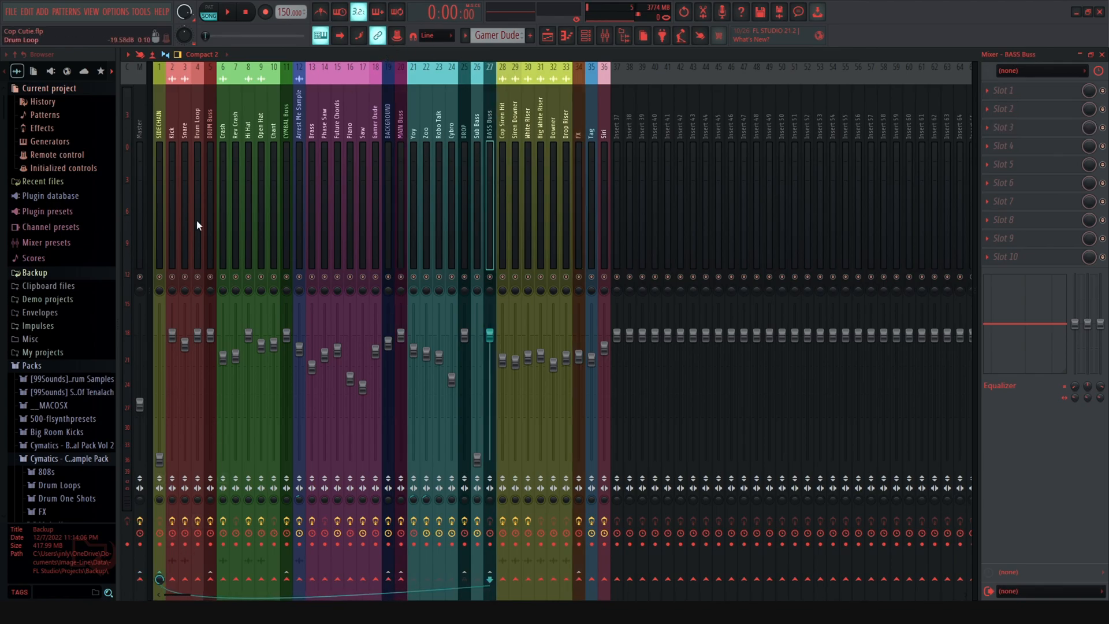
{"action": "left_click", "coordinate": [161, 121]}
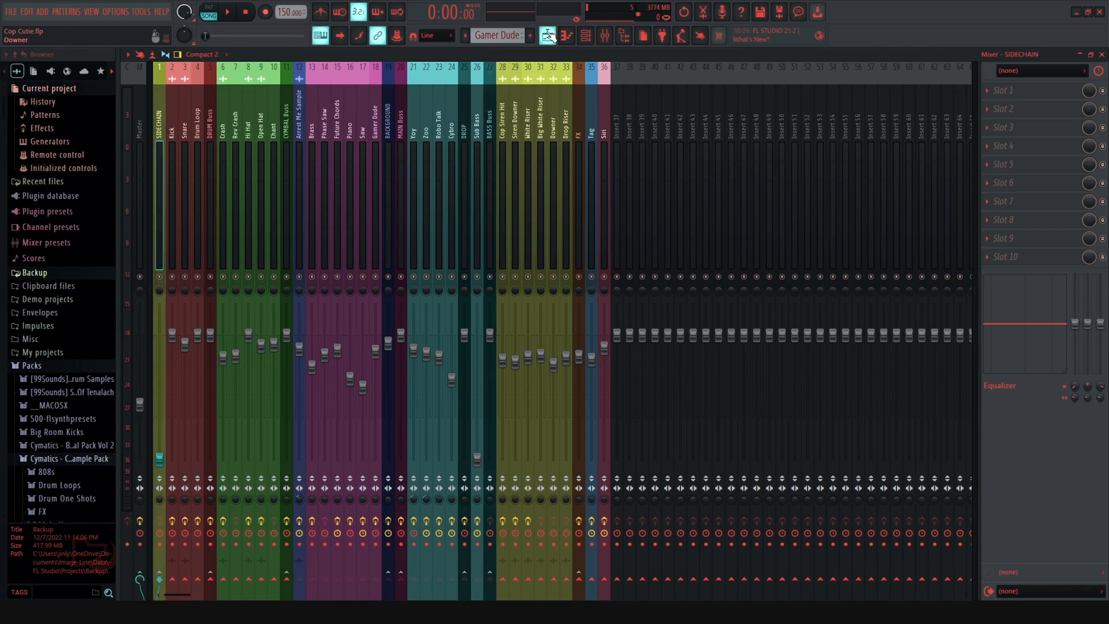
Step: Return to the playlist and examine the Sidechain automation clips against the kicks and snares around bar 9
{"action": "key", "text": "F5"}
{"action": "left_click_drag", "start_coordinate": [234, 69], "coordinate": [276, 67]}
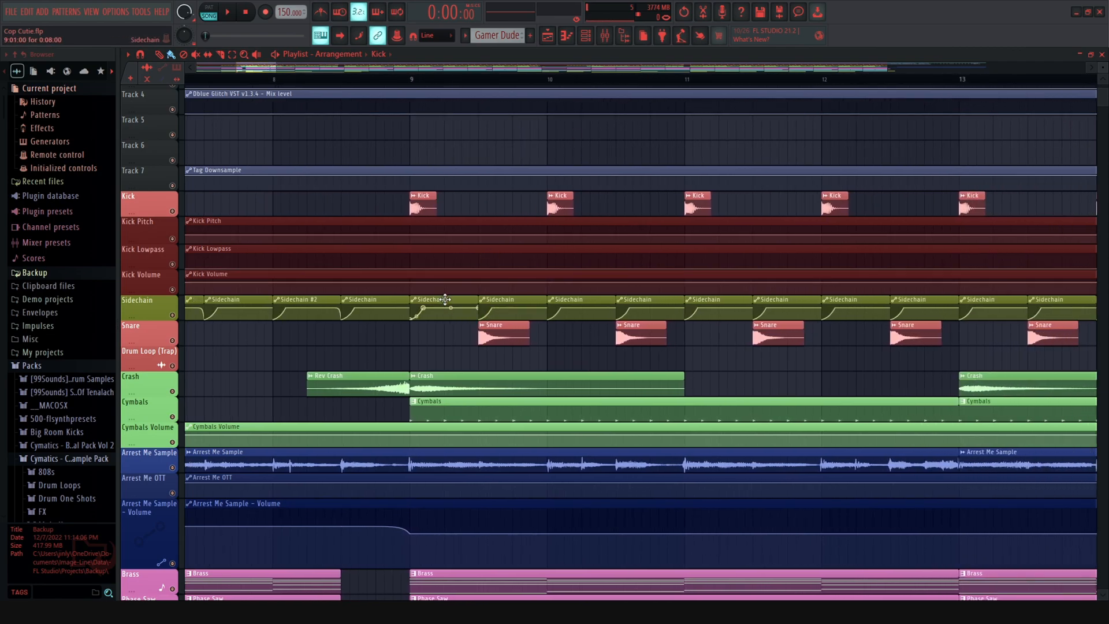
{"action": "mouse_move", "coordinate": [445, 299]}
{"action": "left_mouse_down"}
{"action": "mouse_move", "coordinate": [710, 299]}
{"action": "mouse_move", "coordinate": [451, 295]}
{"action": "left_mouse_up"}
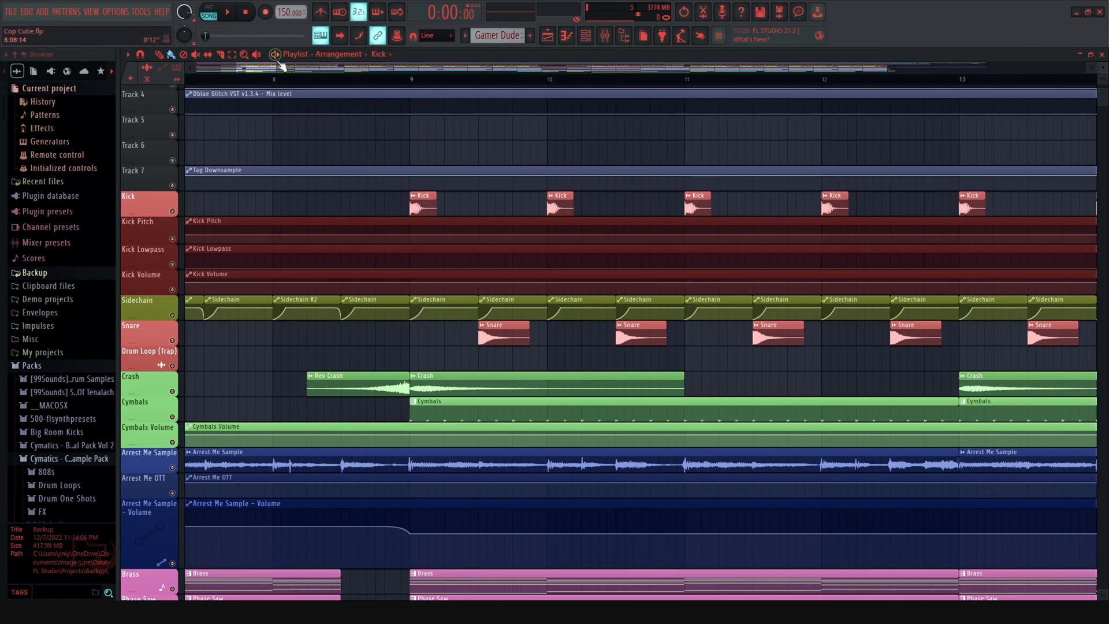
Step: Survey the instrument, bass and riser tracks along the arrangement, ending at the master automation on Track 1
{"action": "left_click_drag", "start_coordinate": [274, 65], "coordinate": [491, 93]}
{"action": "scroll", "coordinate": [556, 312], "scroll_direction": "down", "scroll_amount": 4}
{"action": "scroll", "coordinate": [554, 328], "scroll_direction": "down", "scroll_amount": 6}
{"action": "scroll", "coordinate": [554, 328], "scroll_direction": "up", "scroll_amount": 4}
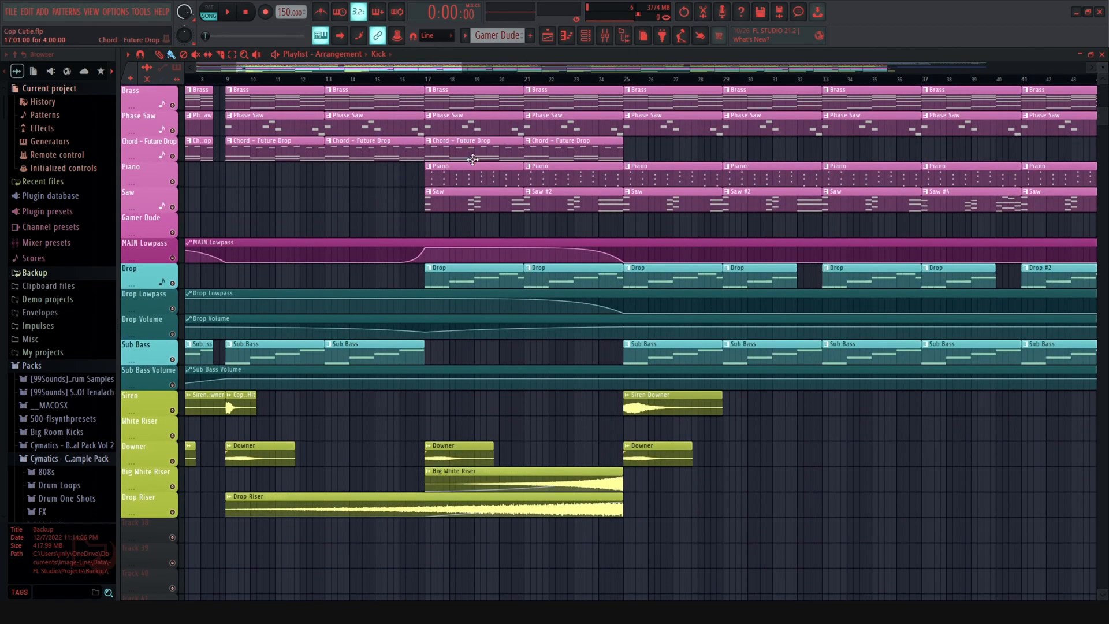
{"action": "left_click_drag", "start_coordinate": [424, 68], "coordinate": [844, 67]}
{"action": "scroll", "coordinate": [766, 456], "scroll_direction": "down", "scroll_amount": 3}
{"action": "scroll", "coordinate": [766, 456], "scroll_direction": "up", "scroll_amount": 3}
{"action": "scroll", "coordinate": [766, 456], "scroll_direction": "up", "scroll_amount": 10}
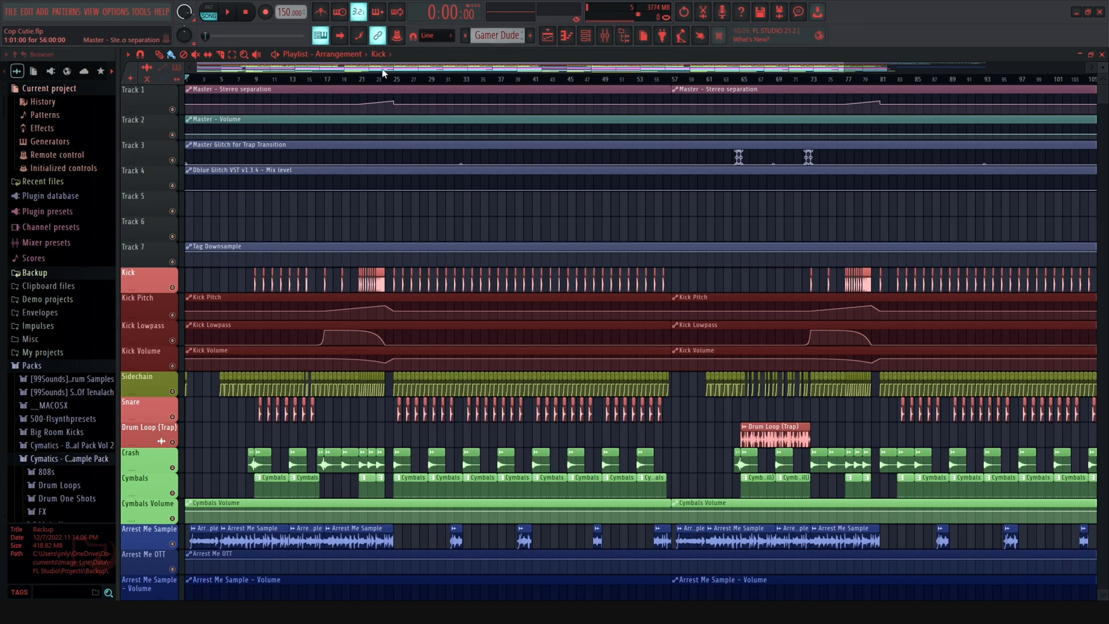
Step: Inspect the step patterns of both Dblue Glitch VST effects on the Master mixer track
{"action": "left_click", "coordinate": [605, 35]}
{"action": "left_click", "coordinate": [140, 136]}
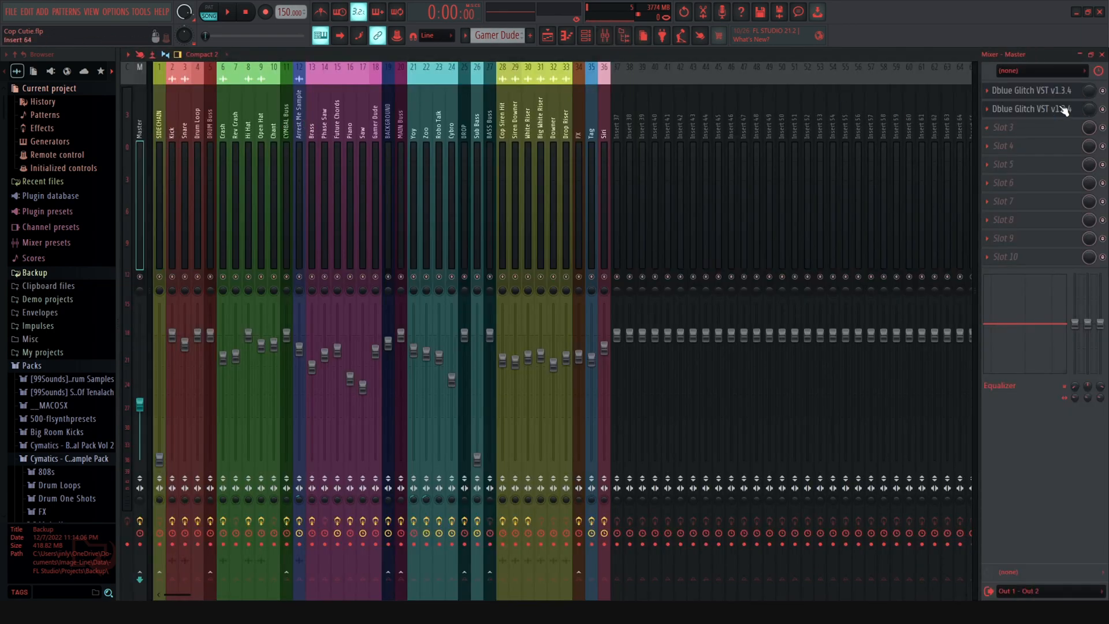
{"action": "left_click", "coordinate": [1032, 90]}
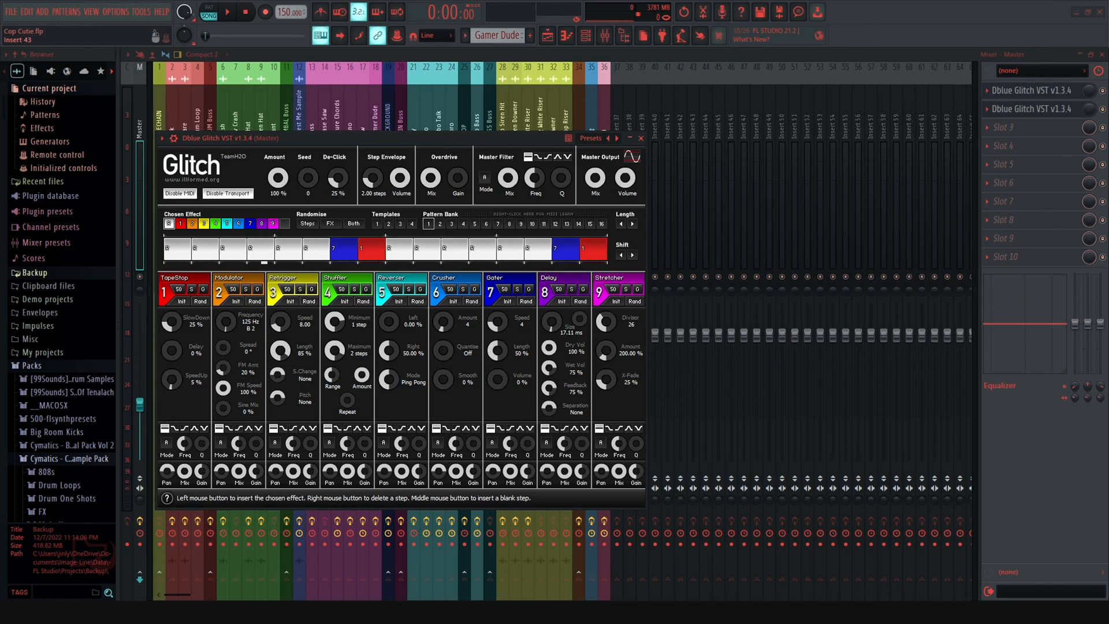
{"action": "left_click", "coordinate": [251, 223]}
{"action": "left_click", "coordinate": [1044, 110]}
{"action": "left_click", "coordinate": [1047, 110]}
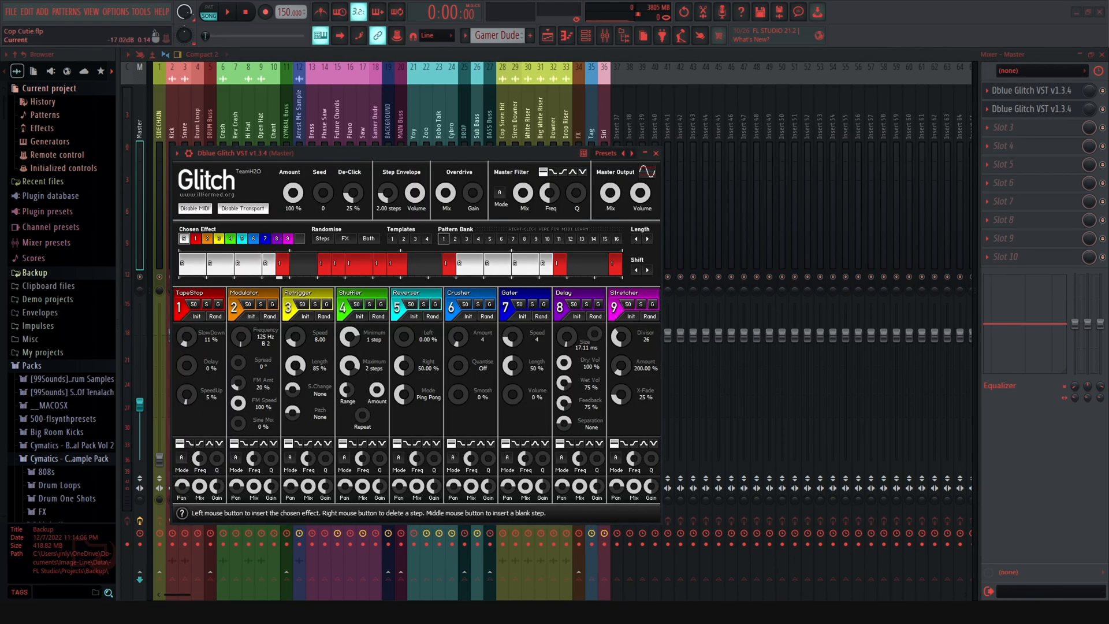
Step: Examine the Dblue Glitch mix level and master automation clips at the end of the playlist arrangement
{"action": "left_click", "coordinate": [554, 37]}
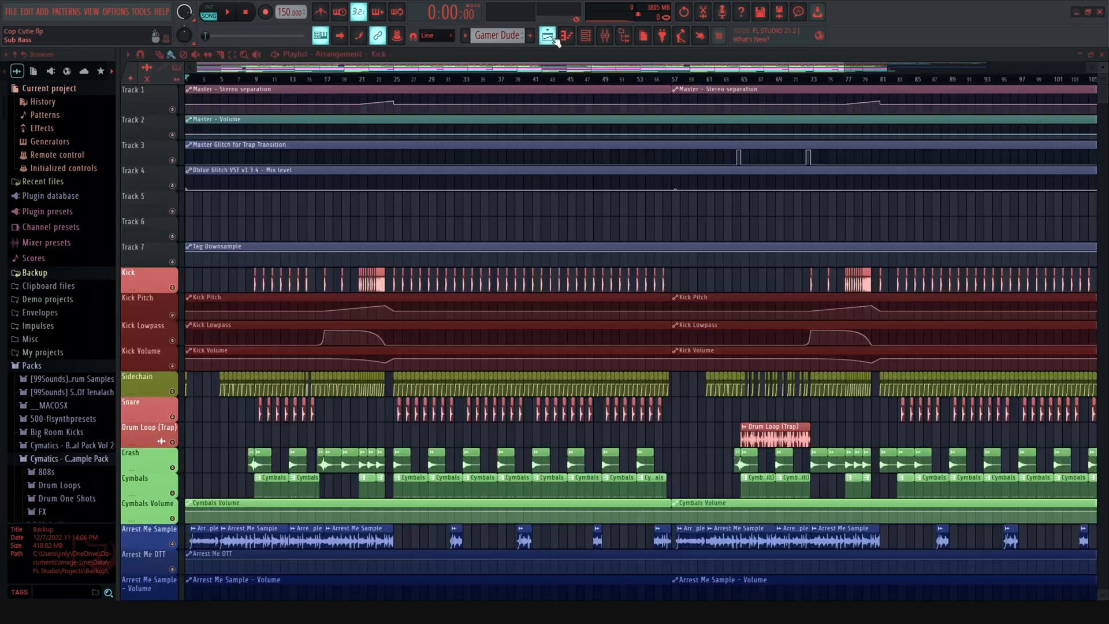
{"action": "left_click_drag", "start_coordinate": [339, 69], "coordinate": [661, 53]}
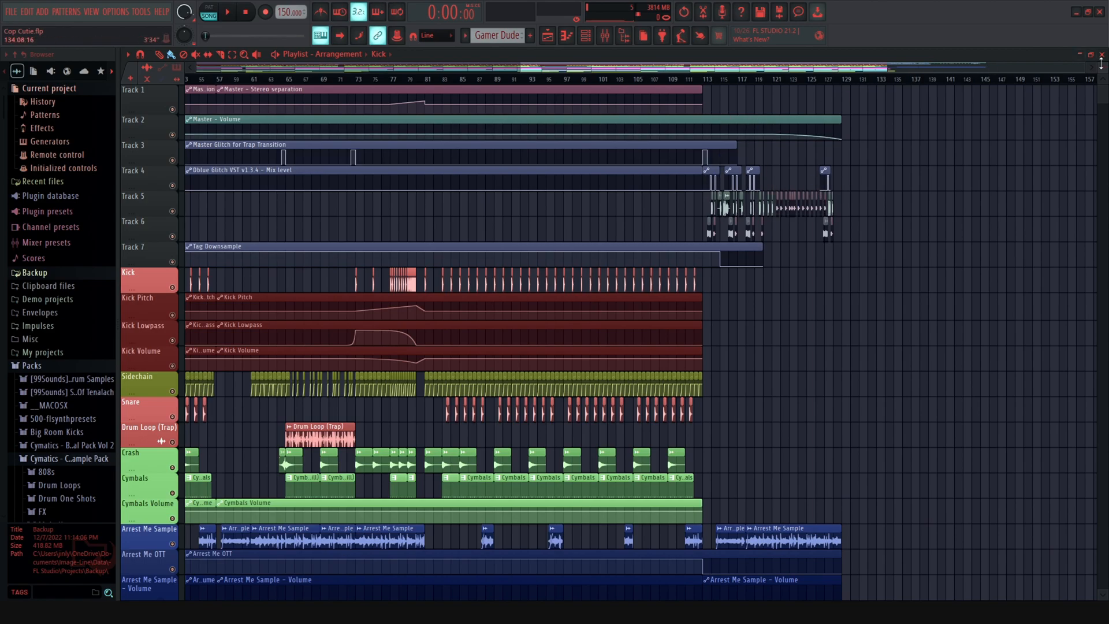
{"action": "left_click_drag", "start_coordinate": [1078, 71], "coordinate": [959, 77]}
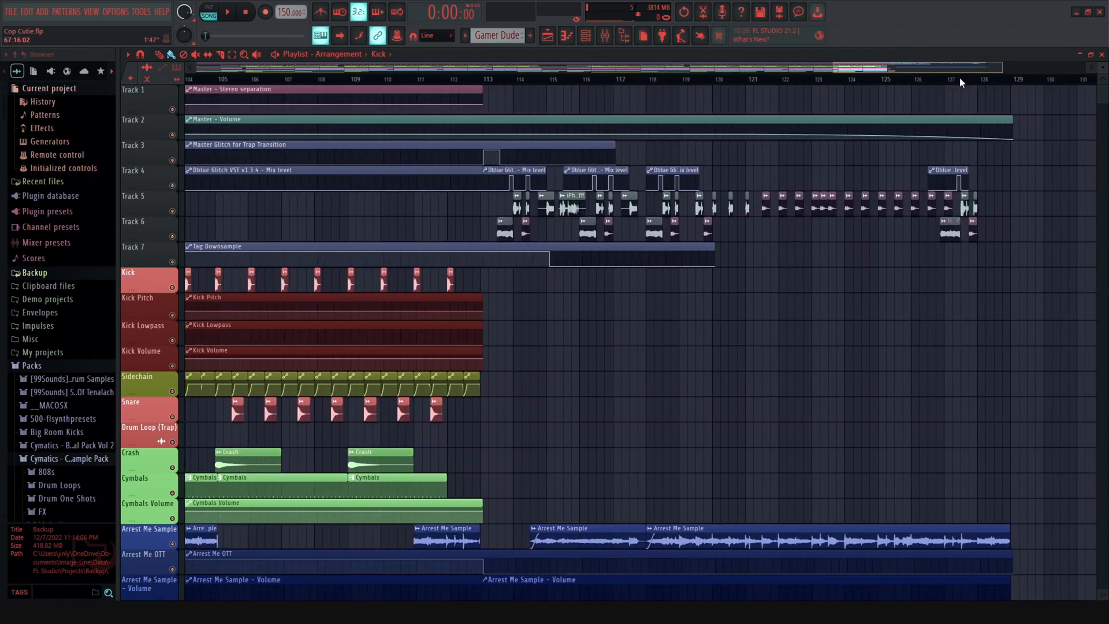
Step: Recheck the second Dblue Glitch VST on the Master mixer track and close it
{"action": "left_click", "coordinate": [606, 36]}
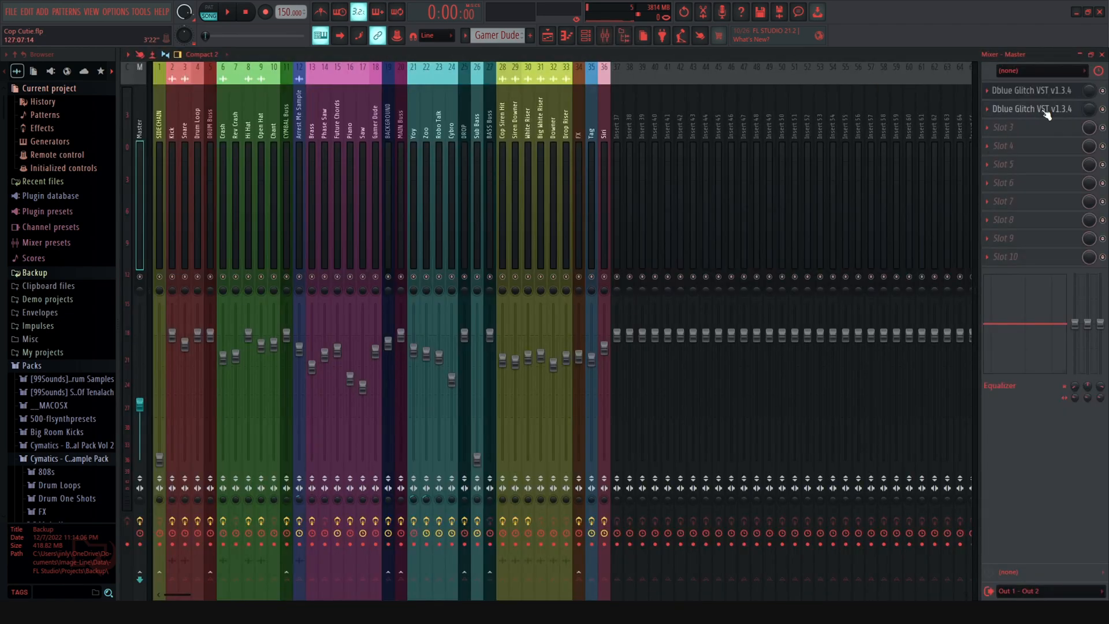
{"action": "left_click", "coordinate": [1034, 109]}
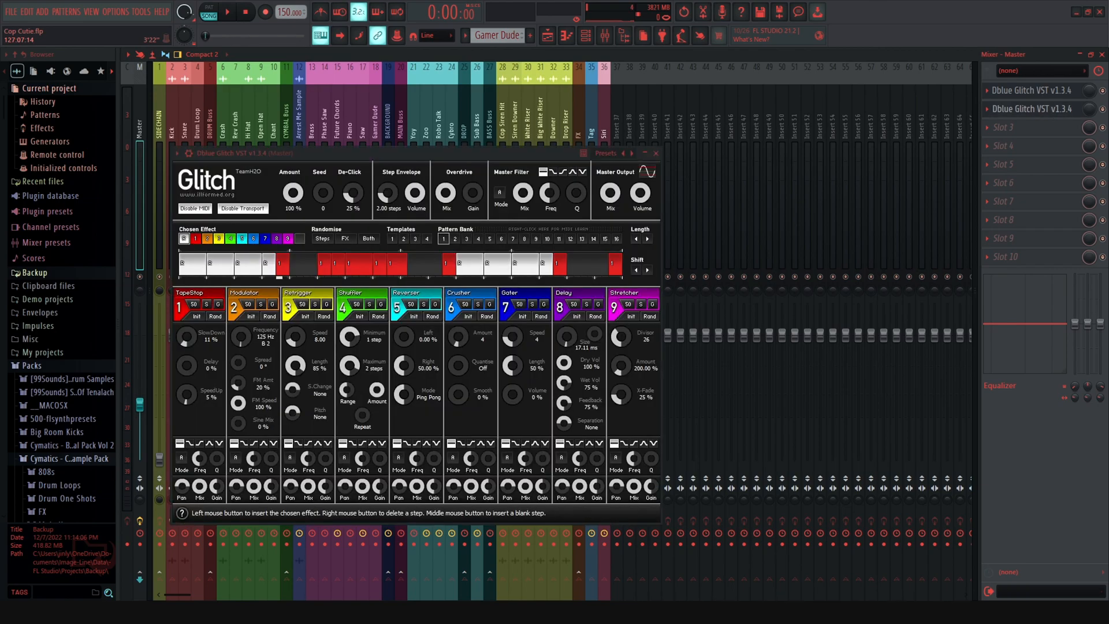
{"action": "left_click", "coordinate": [1033, 109]}
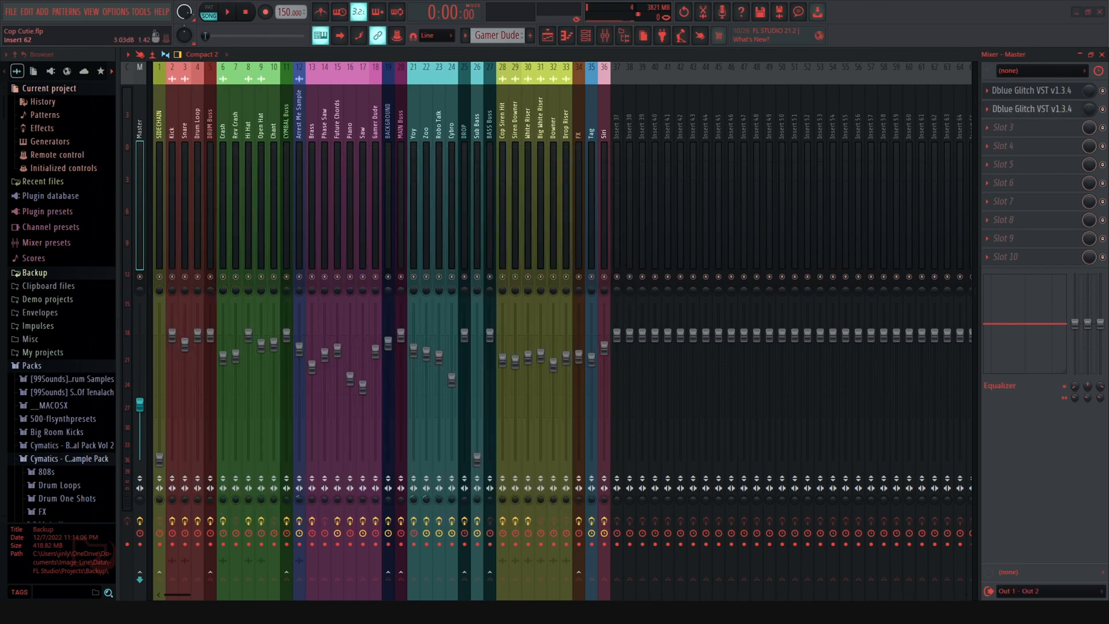
Step: Play the first Master Glitch for Trap Transition section in the playlist, starting around bar 64
{"action": "left_click", "coordinate": [548, 36]}
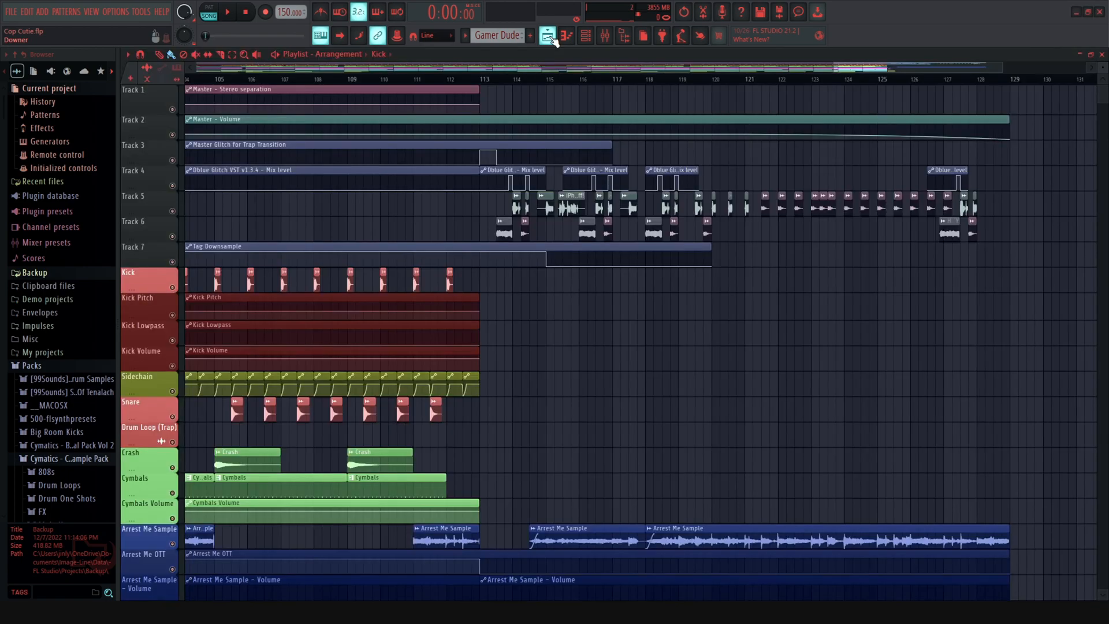
{"action": "left_click_drag", "start_coordinate": [884, 69], "coordinate": [590, 70]}
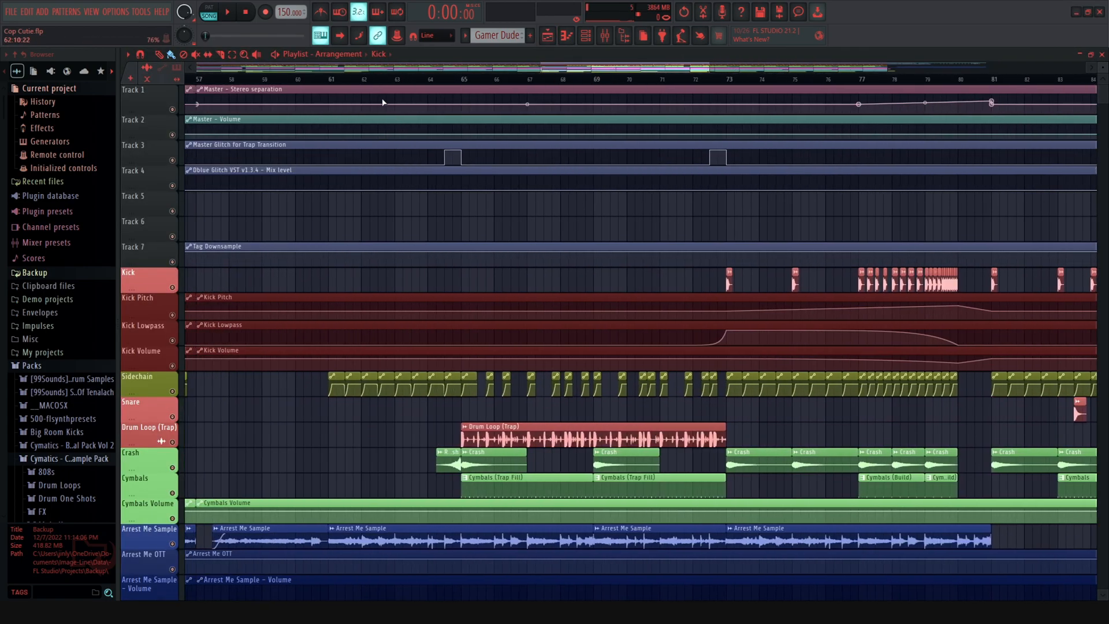
{"action": "left_click", "coordinate": [434, 81]}
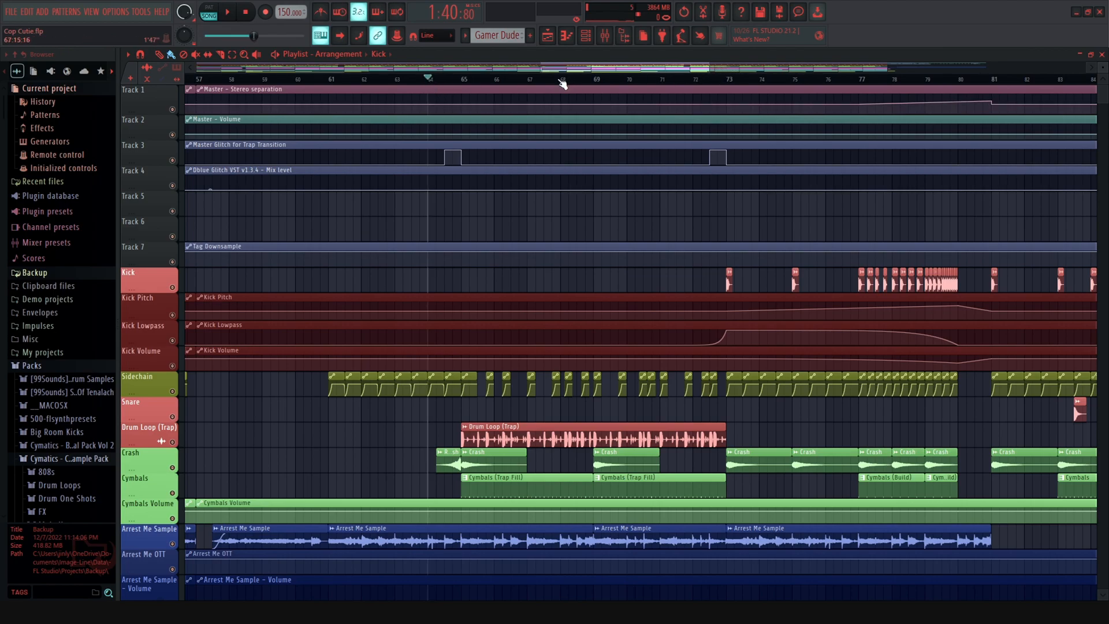
{"action": "key", "text": "space"}
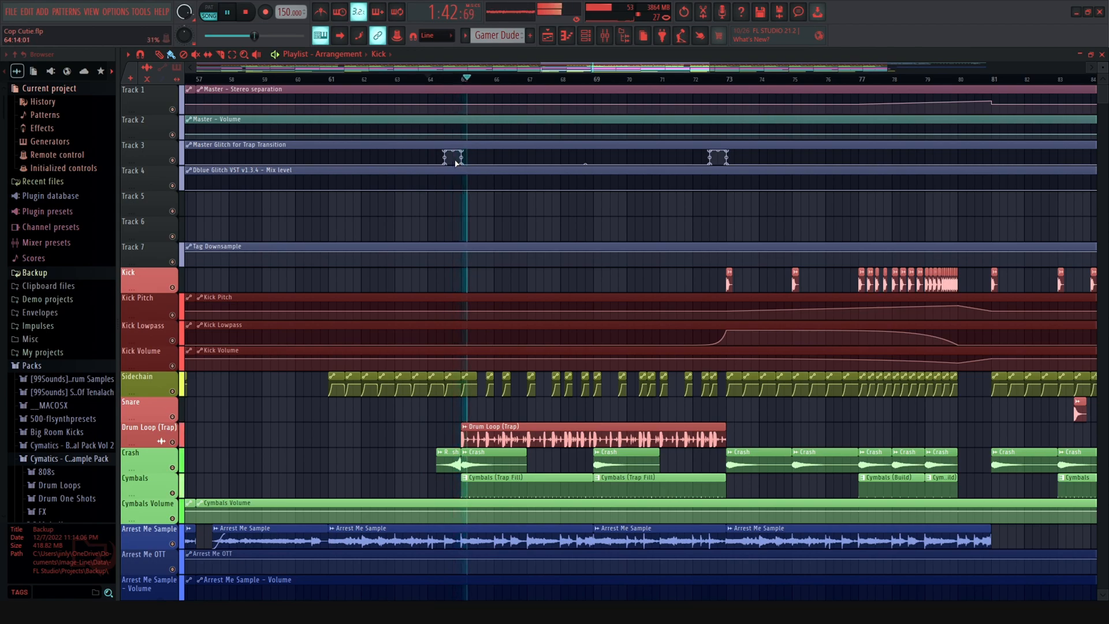
{"action": "key", "text": "space"}
Step: Play the second Master Glitch for Trap Transition section just before bar 73
{"action": "left_click", "coordinate": [702, 81]}
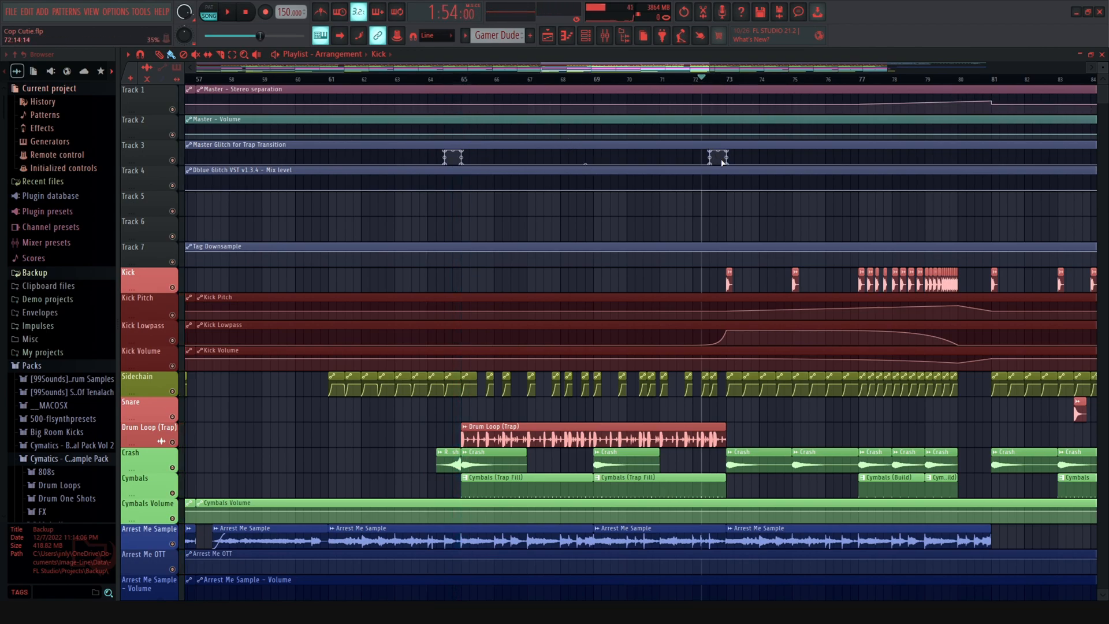
{"action": "key", "text": "space"}
{"action": "key", "text": "space"}
Step: Inspect the Master - Volume automation through the end of the arrangement and return to the song's start
{"action": "left_click_drag", "start_coordinate": [709, 72], "coordinate": [959, 72]}
{"action": "left_click", "coordinate": [609, 43]}
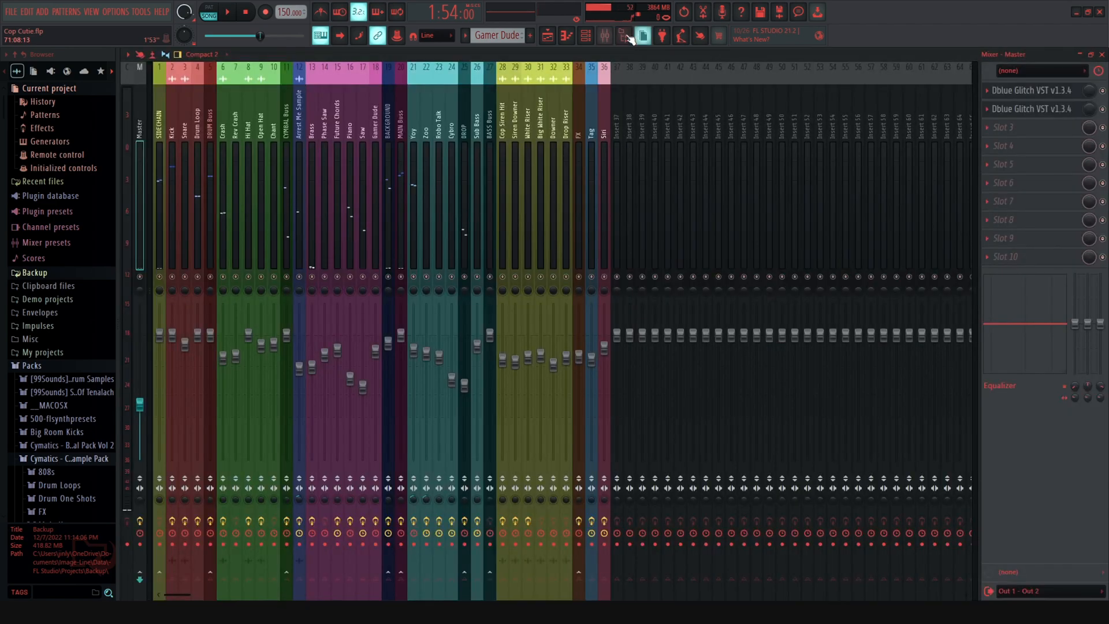
{"action": "left_click", "coordinate": [546, 37]}
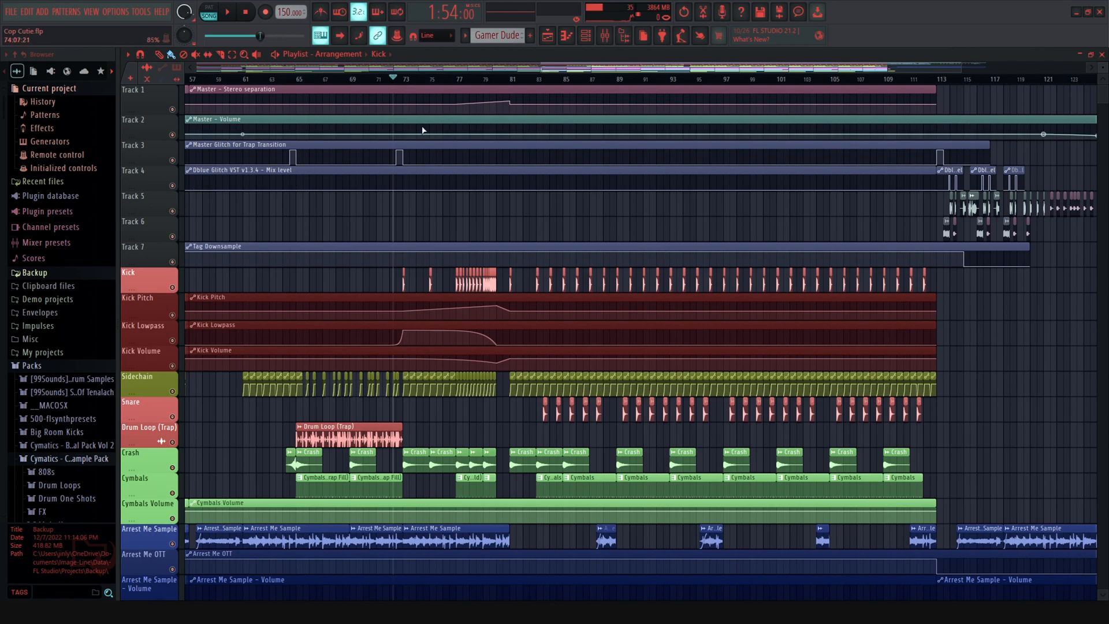
{"action": "left_click_drag", "start_coordinate": [585, 70], "coordinate": [725, 62]}
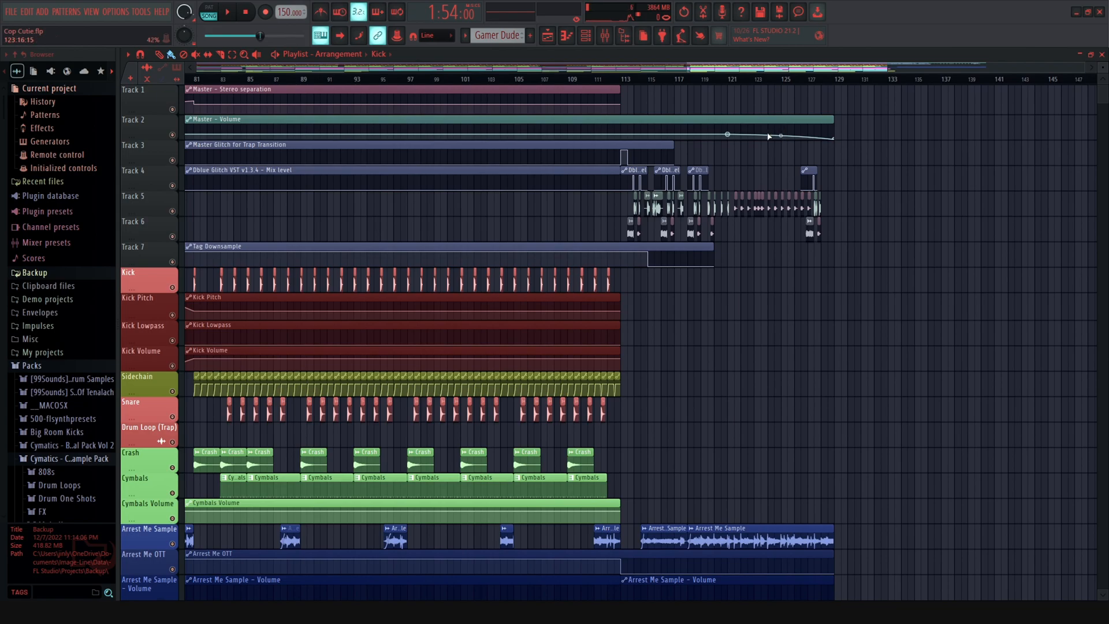
{"action": "left_click_drag", "start_coordinate": [895, 67], "coordinate": [69, 139]}
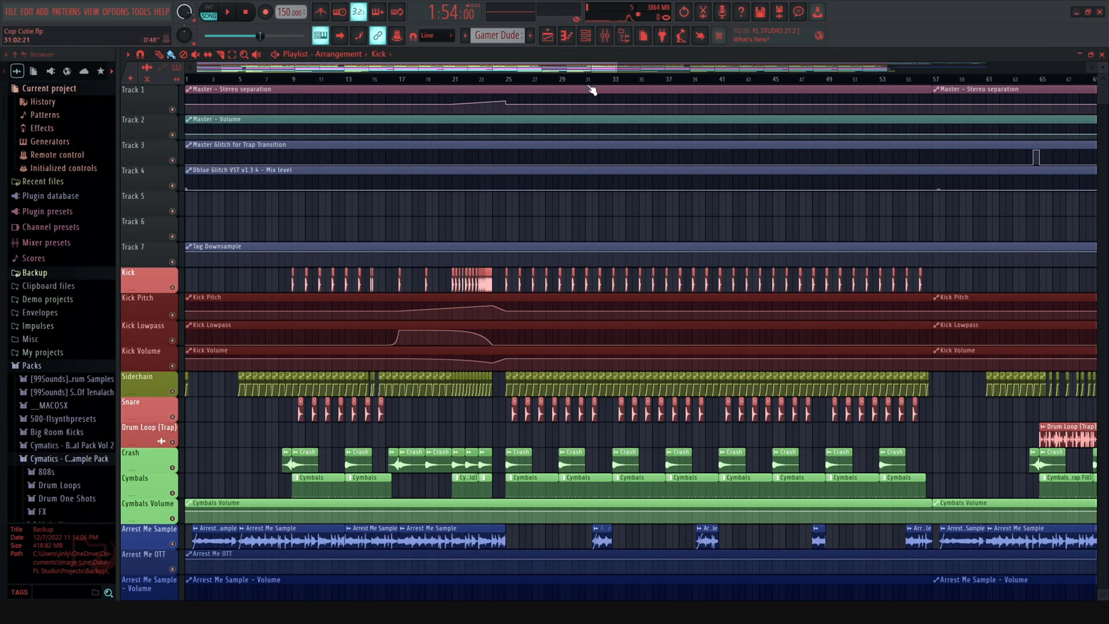
Step: Enlarge Track 1 to inspect the Master - Stereo separation automation along the song, and restore the track's height
{"action": "left_click_drag", "start_coordinate": [148, 115], "coordinate": [158, 320]}
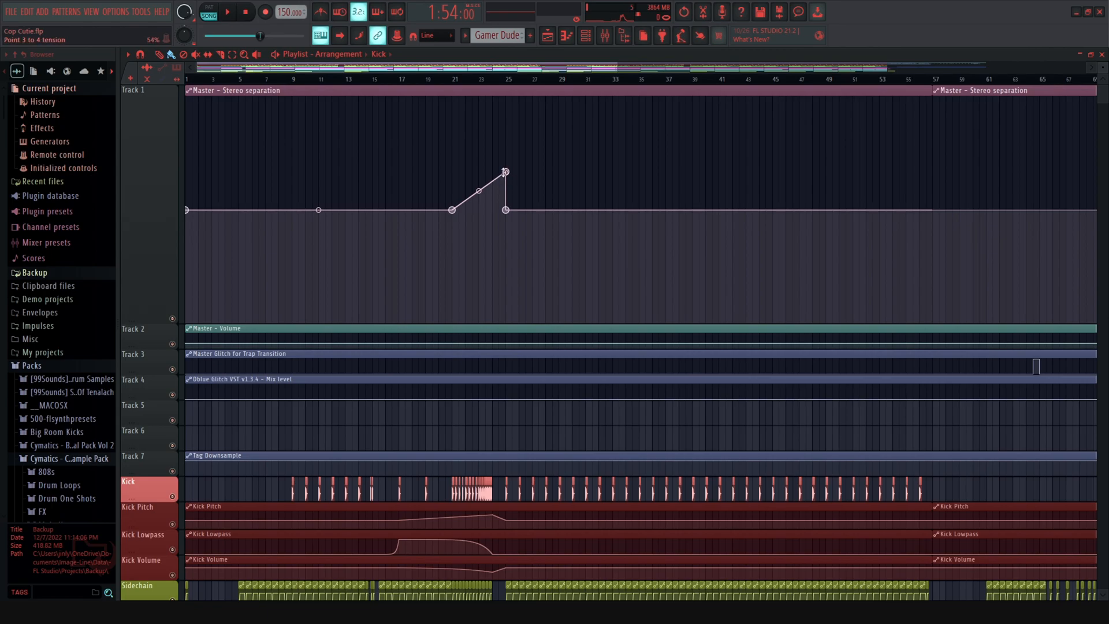
{"action": "left_click_drag", "start_coordinate": [572, 68], "coordinate": [864, 79]}
{"action": "left_click_drag", "start_coordinate": [619, 71], "coordinate": [306, 80]}
{"action": "left_click_drag", "start_coordinate": [151, 319], "coordinate": [151, 109]}
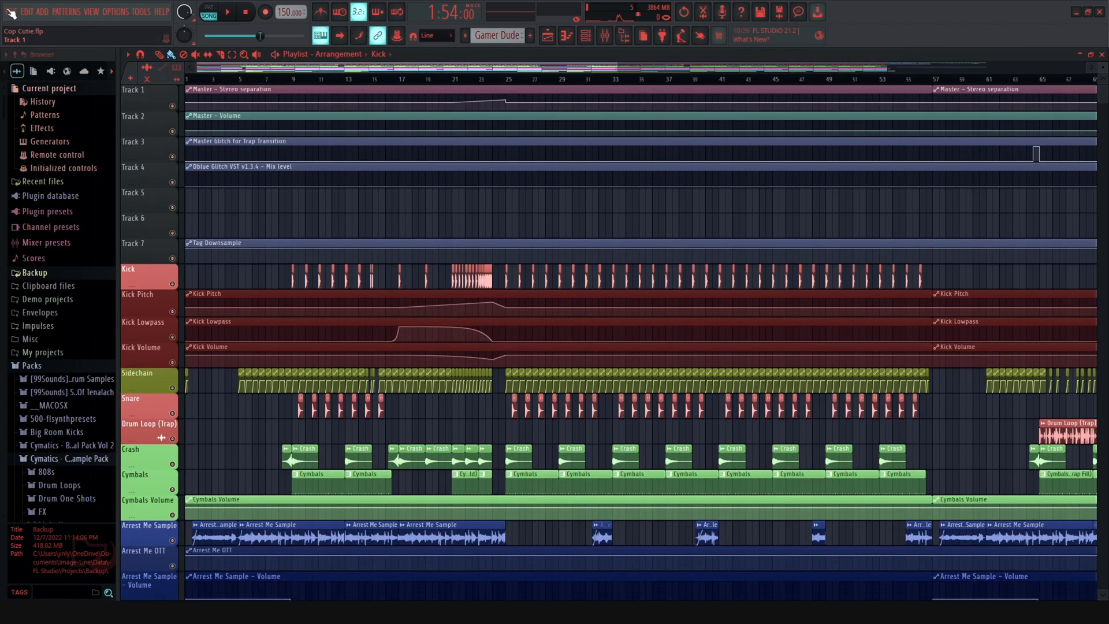
Step: Check the mixer overview briefly and show the full length of the arrangement in the playlist
{"action": "left_click", "coordinate": [607, 35]}
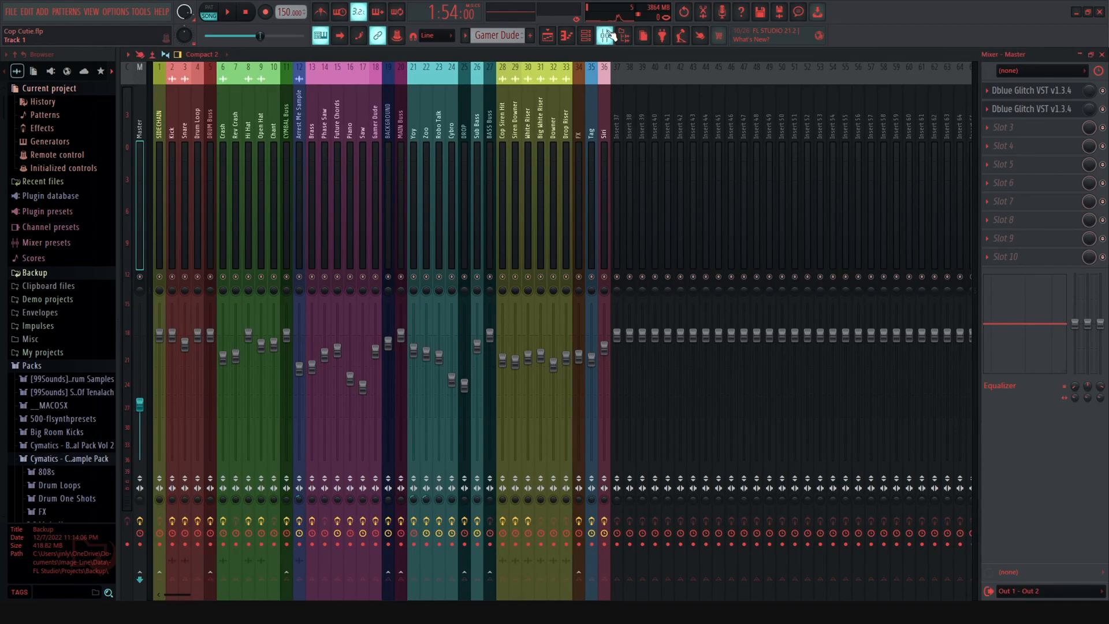
{"action": "left_click", "coordinate": [606, 35]}
{"action": "scroll", "coordinate": [564, 289], "scroll_direction": "down", "scroll_amount": 10}
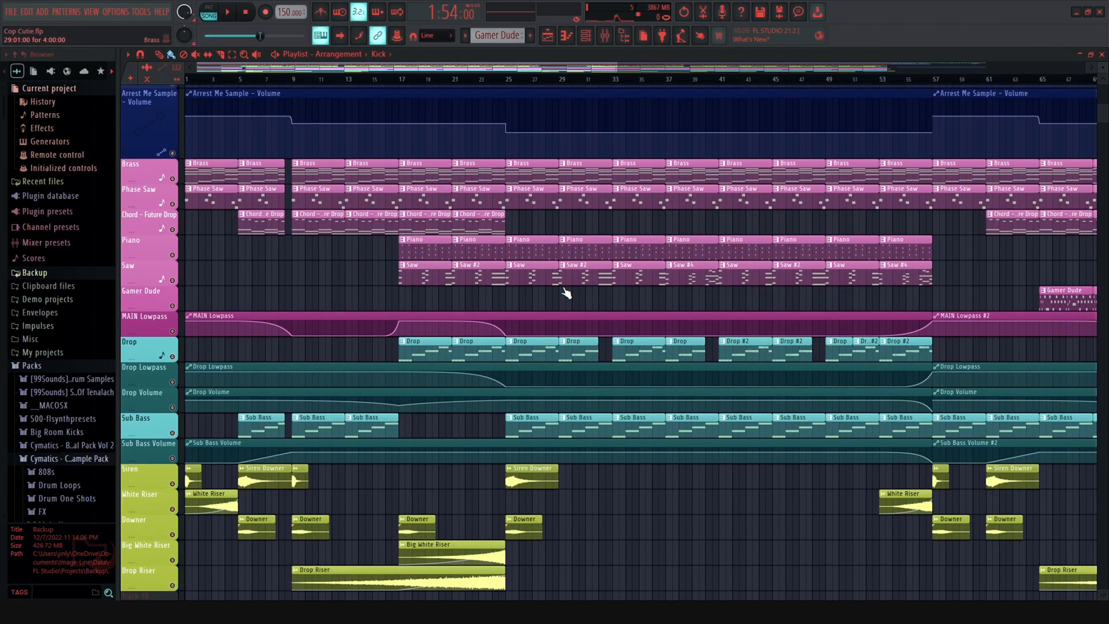
{"action": "left_click_drag", "start_coordinate": [618, 68], "coordinate": [1084, 68]}
{"action": "scroll", "coordinate": [809, 474], "scroll_direction": "down", "scroll_amount": 3}
{"action": "scroll", "coordinate": [777, 470], "scroll_direction": "up", "scroll_amount": 10}
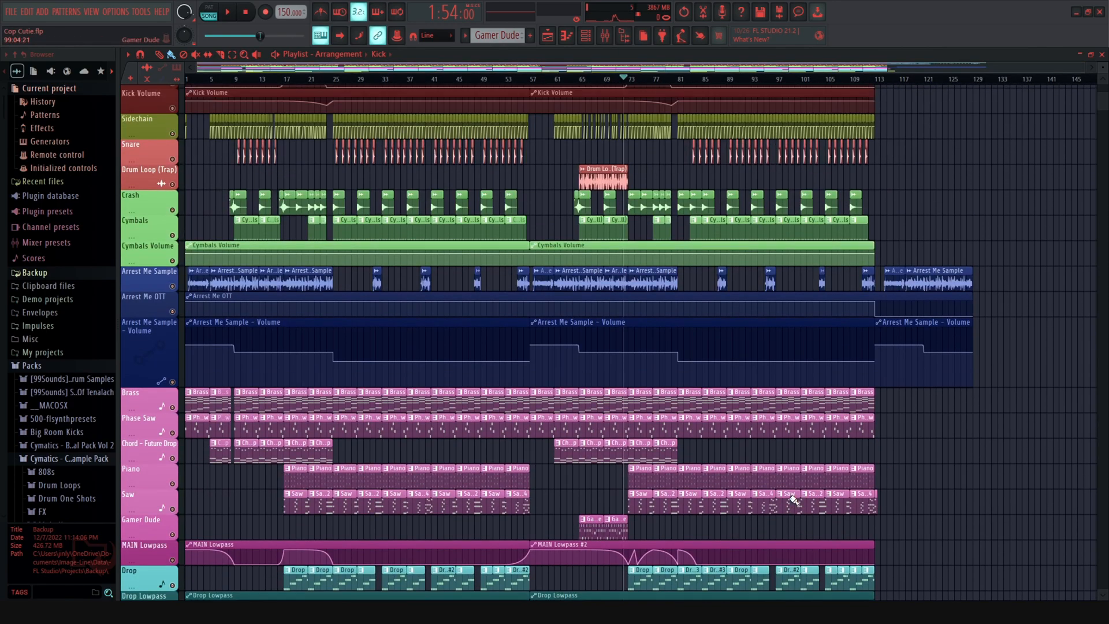
{"action": "scroll", "coordinate": [794, 500], "scroll_direction": "up", "scroll_amount": 6}
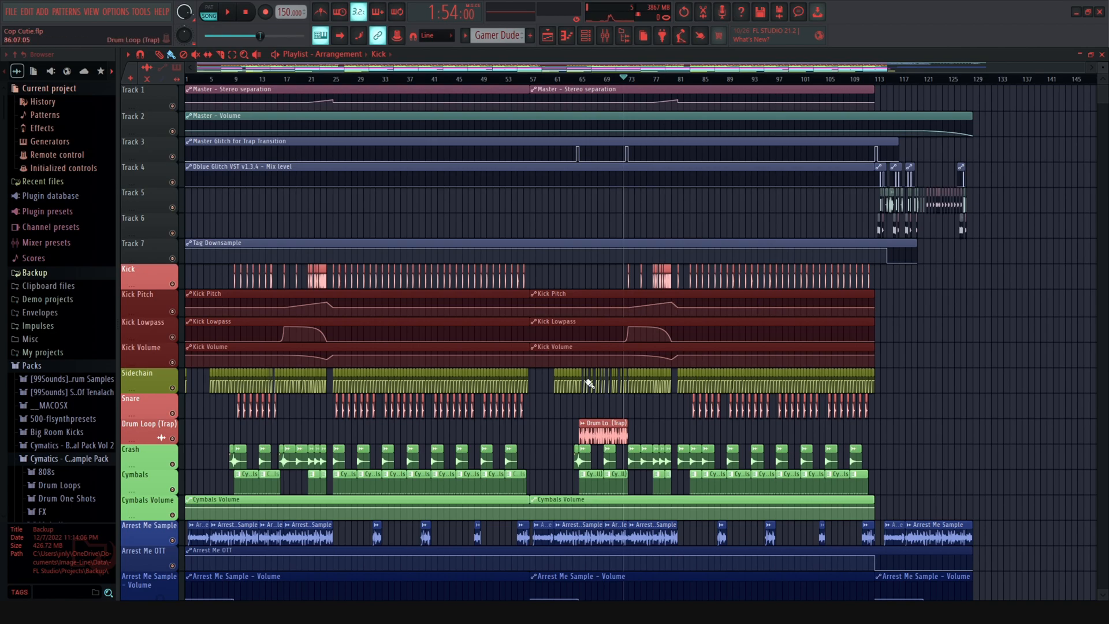
Step: Examine all playlist tracks across the whole song, from the master automation down to the Drop Riser track
{"action": "scroll", "coordinate": [459, 264], "scroll_direction": "down", "scroll_amount": 10}
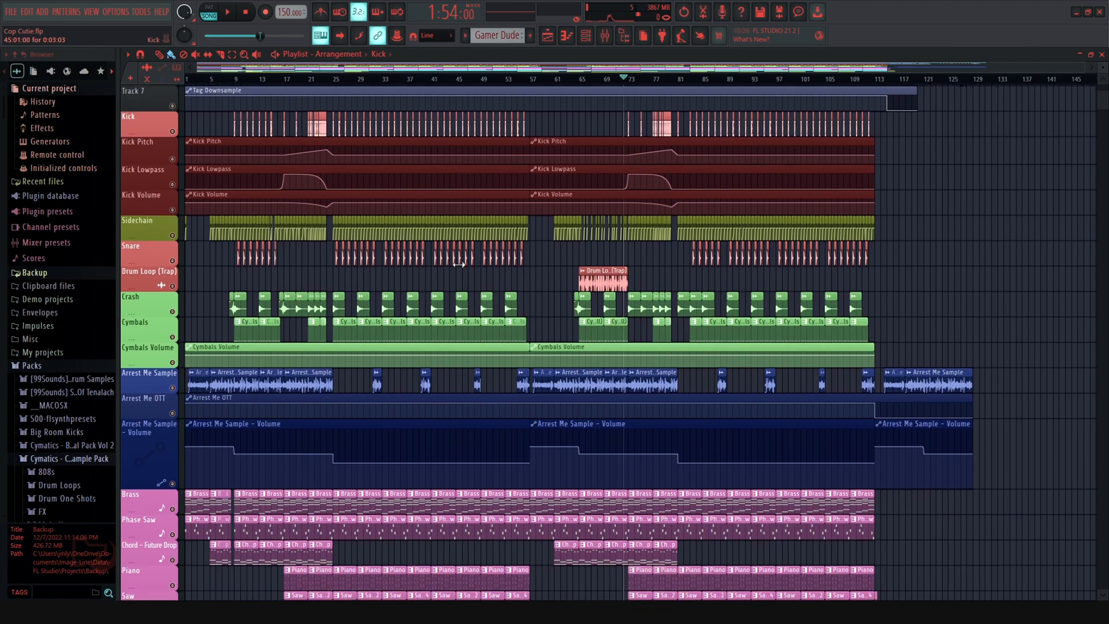
{"action": "scroll", "coordinate": [459, 265], "scroll_direction": "down", "scroll_amount": 8}
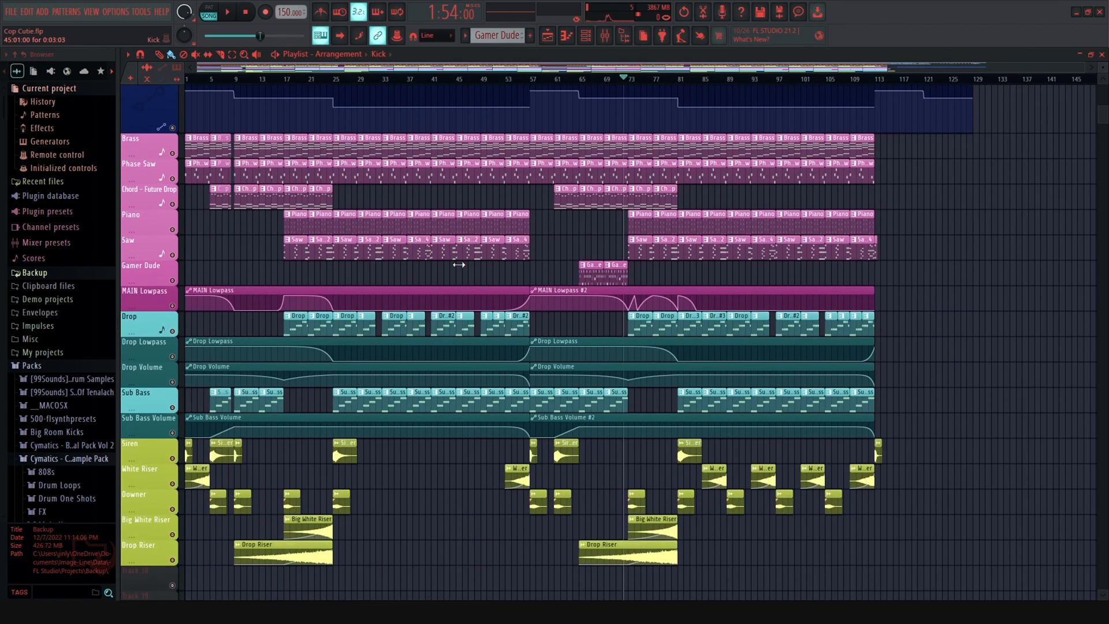
{"action": "scroll", "coordinate": [459, 265], "scroll_direction": "up", "scroll_amount": 3}
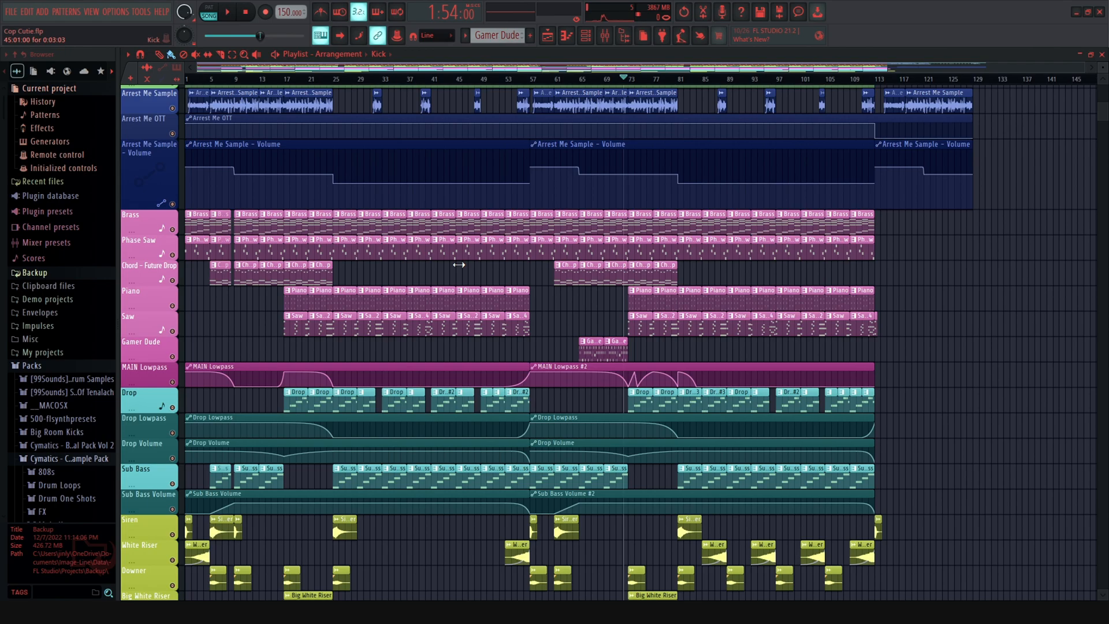
{"action": "scroll", "coordinate": [509, 421], "scroll_direction": "up", "scroll_amount": 7}
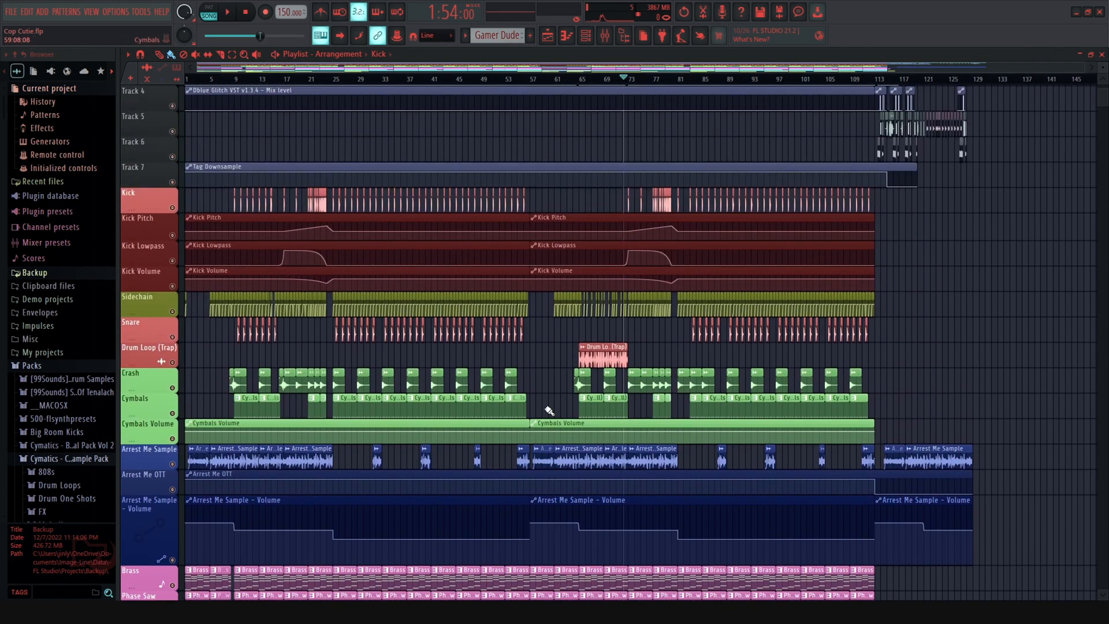
{"action": "scroll", "coordinate": [549, 410], "scroll_direction": "up", "scroll_amount": 2}
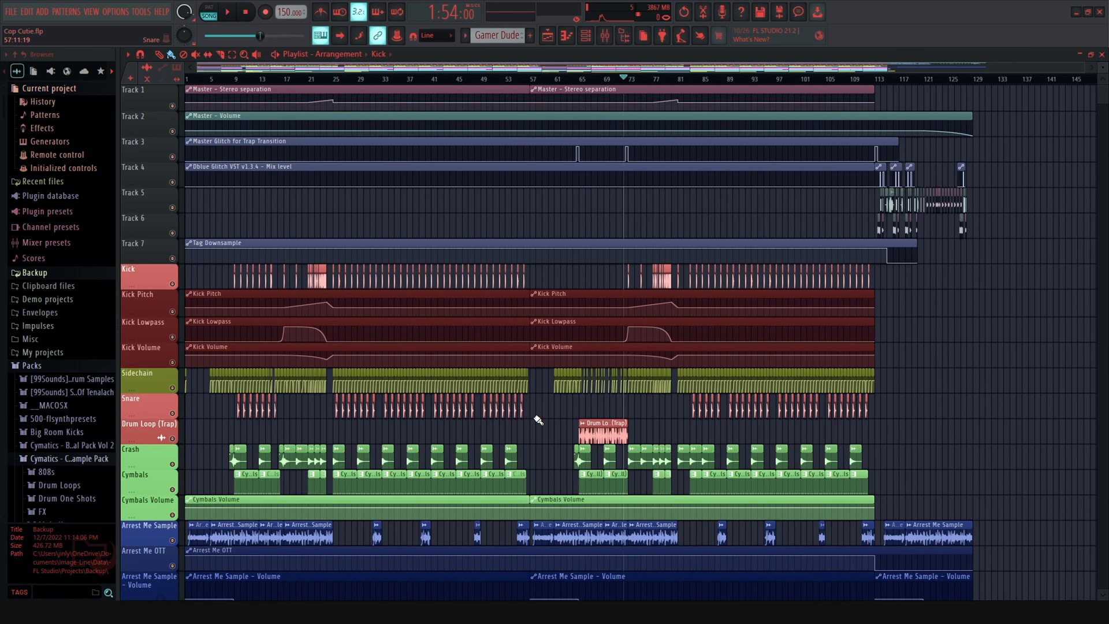
{"action": "scroll", "coordinate": [509, 366], "scroll_direction": "down", "scroll_amount": 6}
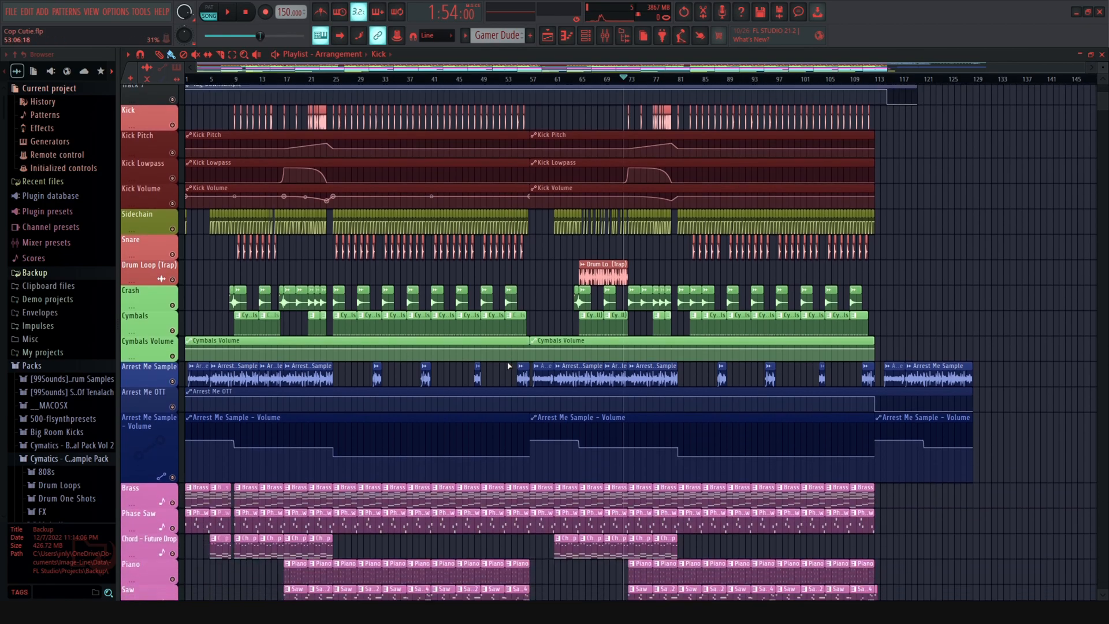
{"action": "scroll", "coordinate": [508, 366], "scroll_direction": "down", "scroll_amount": 3}
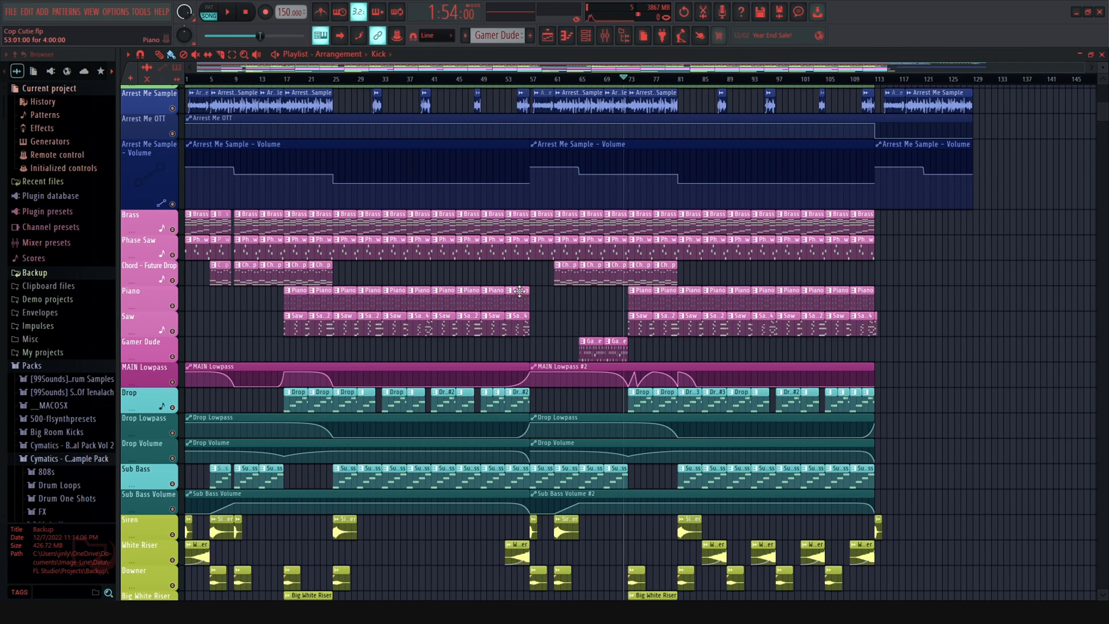
{"action": "scroll", "coordinate": [519, 292], "scroll_direction": "up", "scroll_amount": 6}
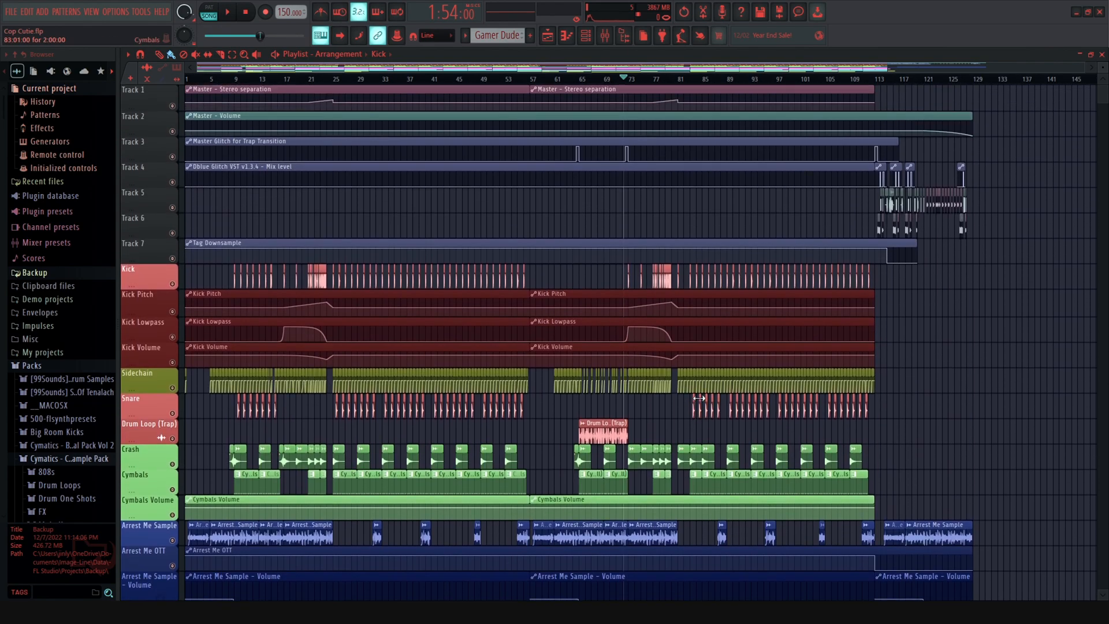
{"action": "scroll", "coordinate": [693, 399], "scroll_direction": "down", "scroll_amount": 6}
{"action": "scroll", "coordinate": [670, 402], "scroll_direction": "up", "scroll_amount": 6}
{"action": "scroll", "coordinate": [671, 444], "scroll_direction": "down", "scroll_amount": 10}
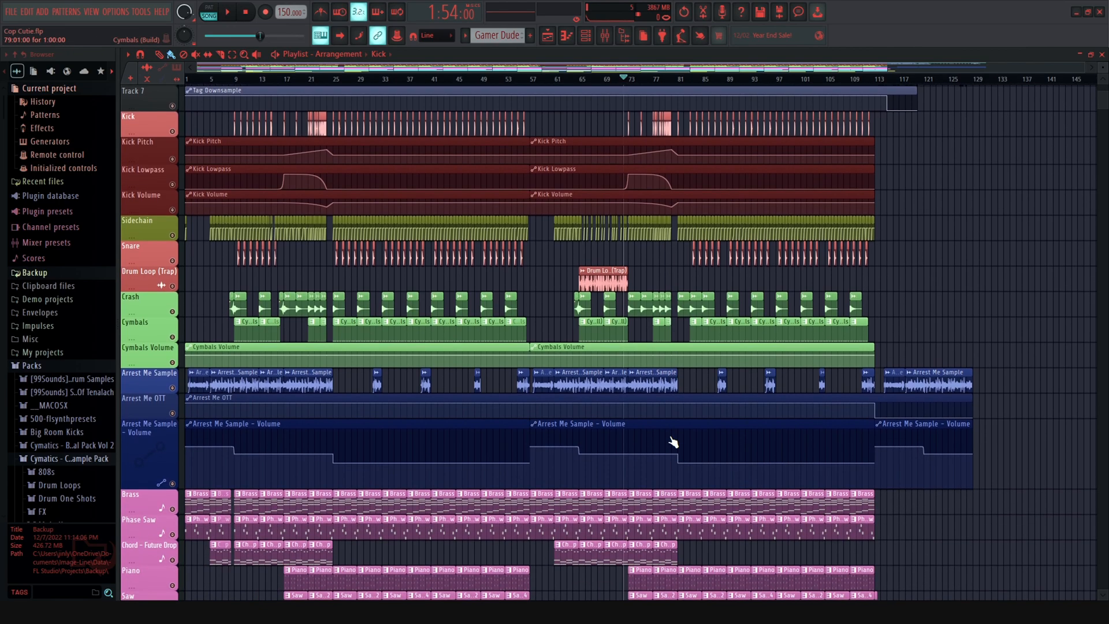
{"action": "scroll", "coordinate": [672, 443], "scroll_direction": "down", "scroll_amount": 9}
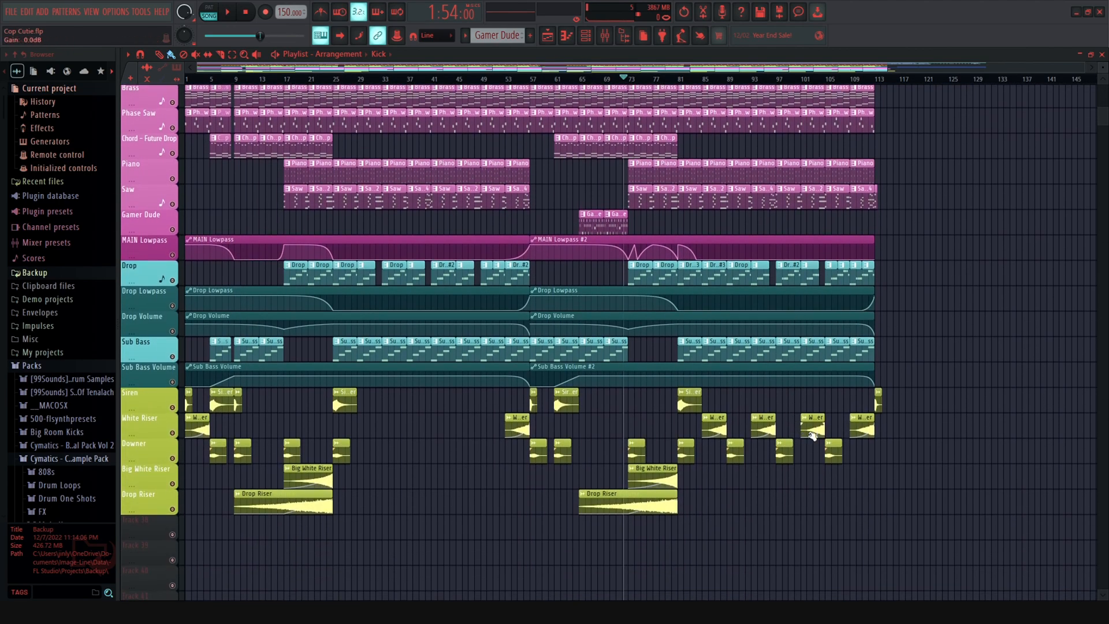
{"action": "scroll", "coordinate": [812, 436], "scroll_direction": "up", "scroll_amount": 10}
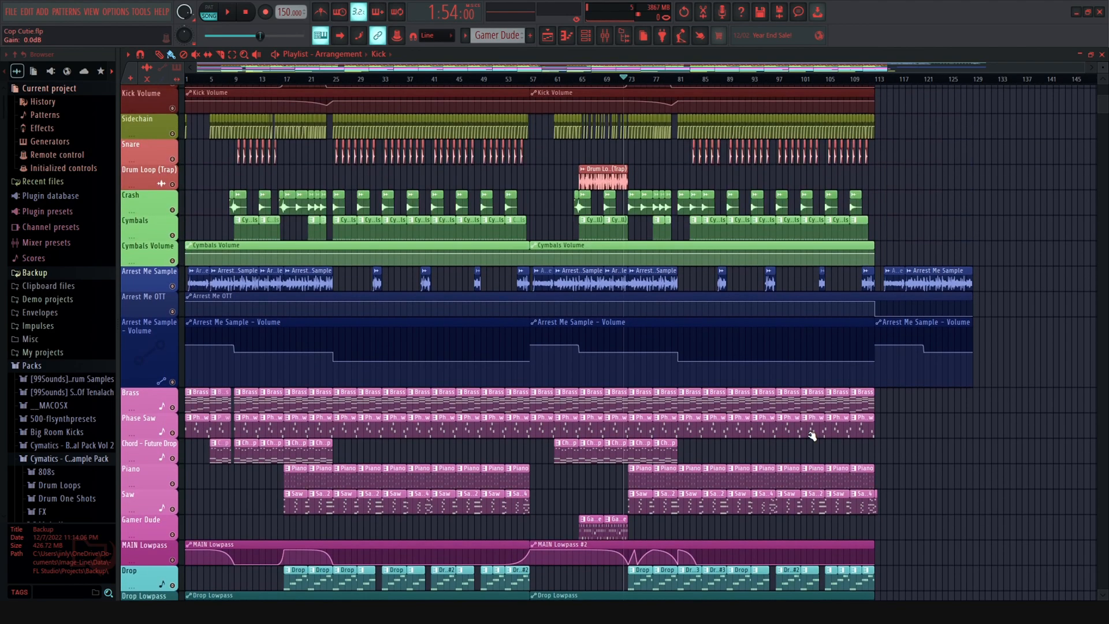
{"action": "scroll", "coordinate": [811, 436], "scroll_direction": "up", "scroll_amount": 7}
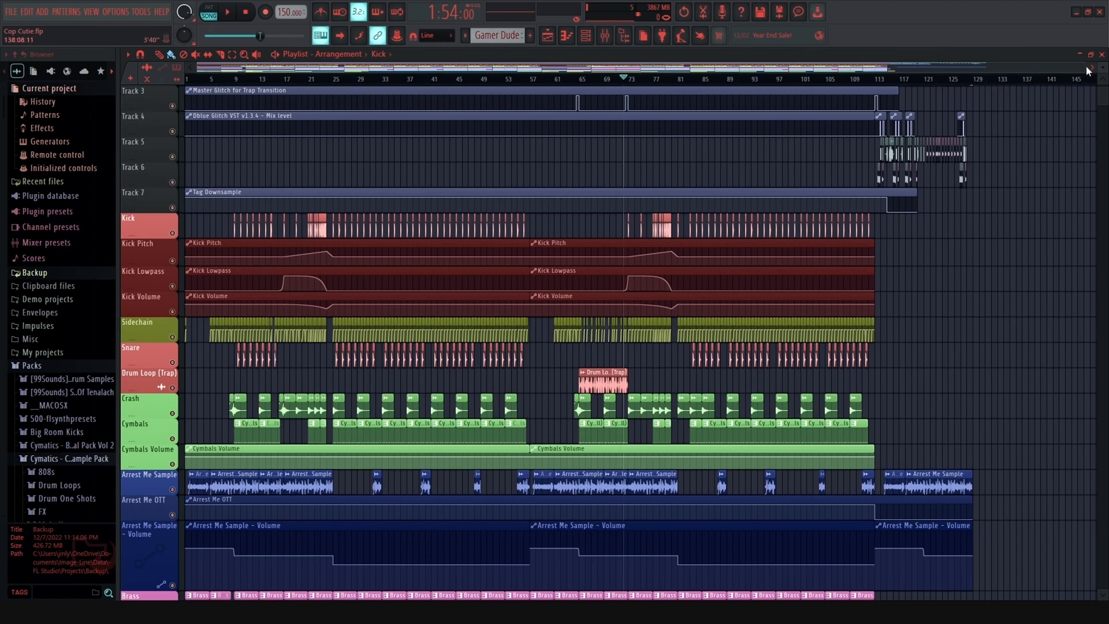
Step: Place the playhead in bar 72, just before the second Master Glitch for Trap Transition section
{"action": "left_click_drag", "start_coordinate": [1083, 68], "coordinate": [595, 69]}
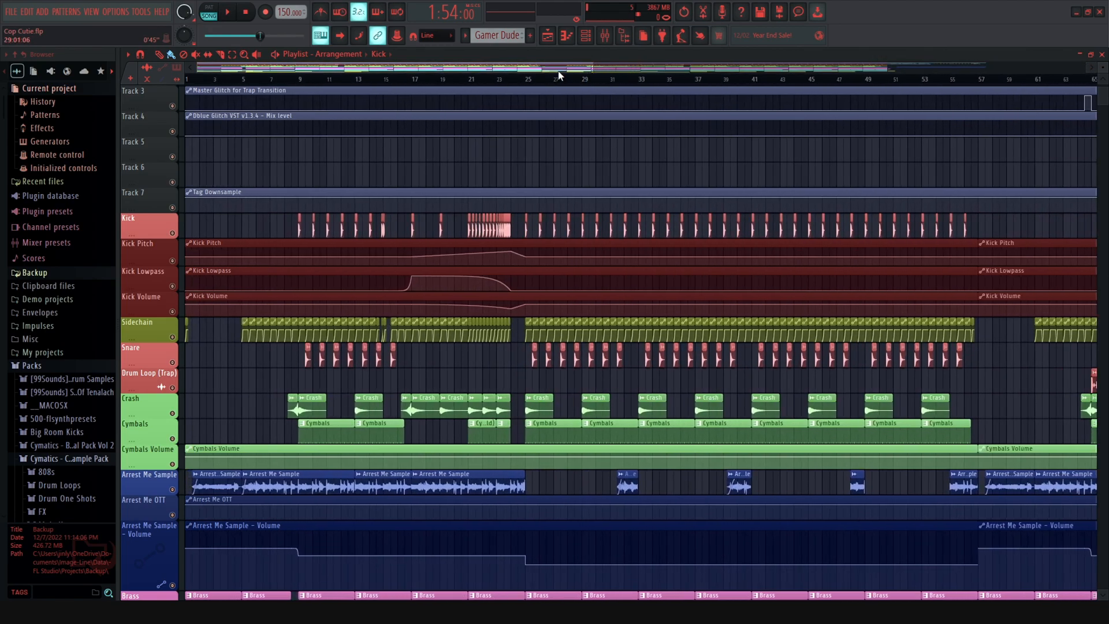
{"action": "left_click_drag", "start_coordinate": [511, 72], "coordinate": [816, 87]}
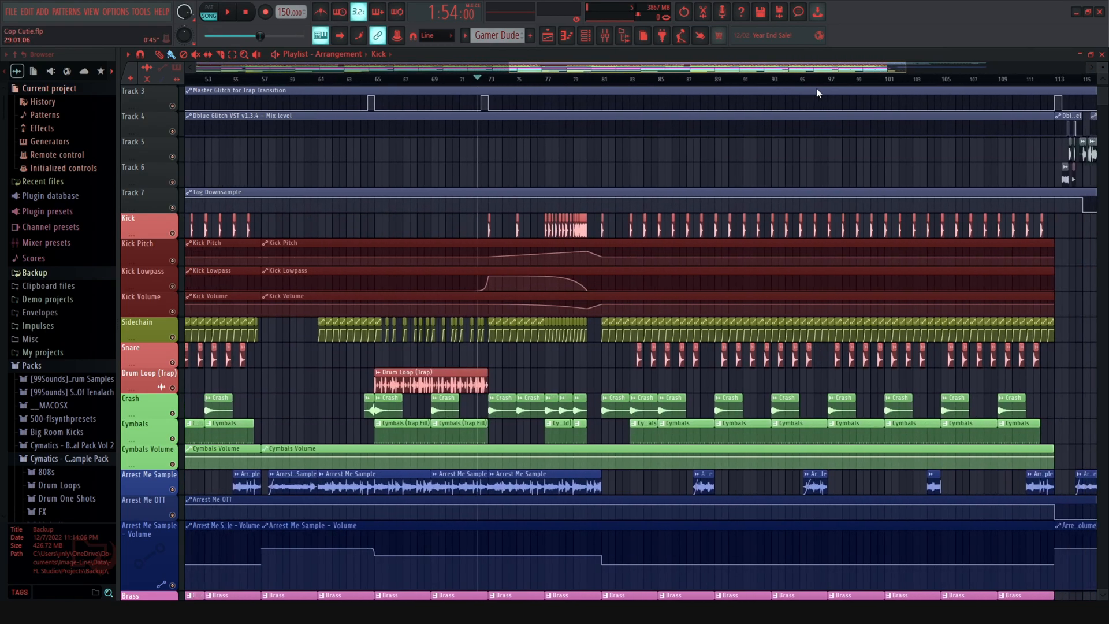
{"action": "left_click", "coordinate": [478, 78]}
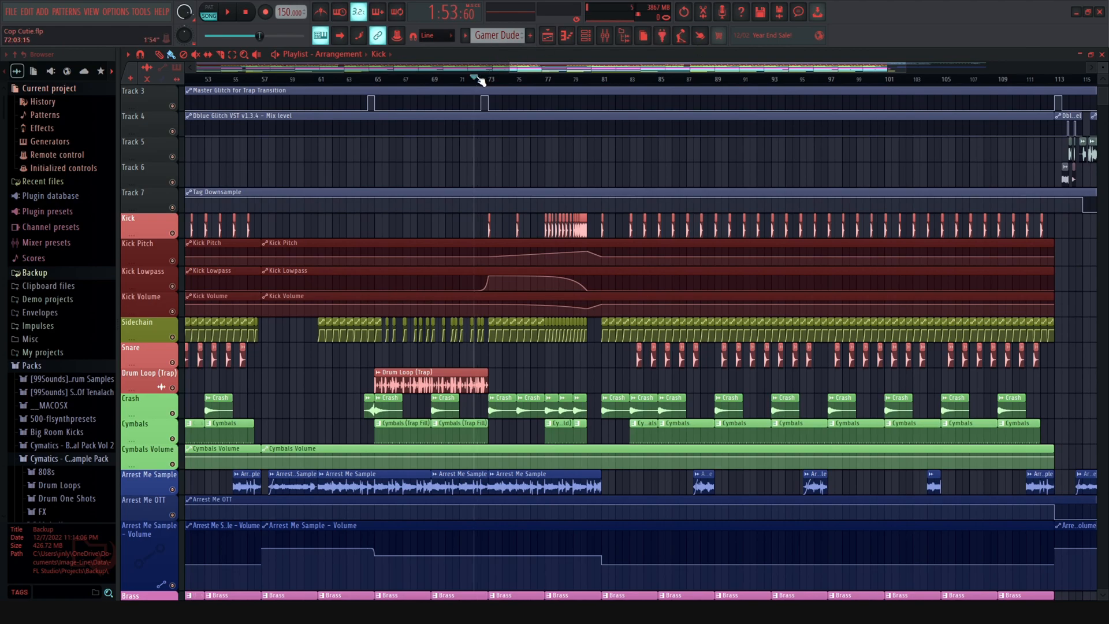
Step: Compare the first part of the arrangement with the trap section and second build-up after bar 57, finishing on the full song overview
{"action": "left_click_drag", "start_coordinate": [639, 66], "coordinate": [672, 59]}
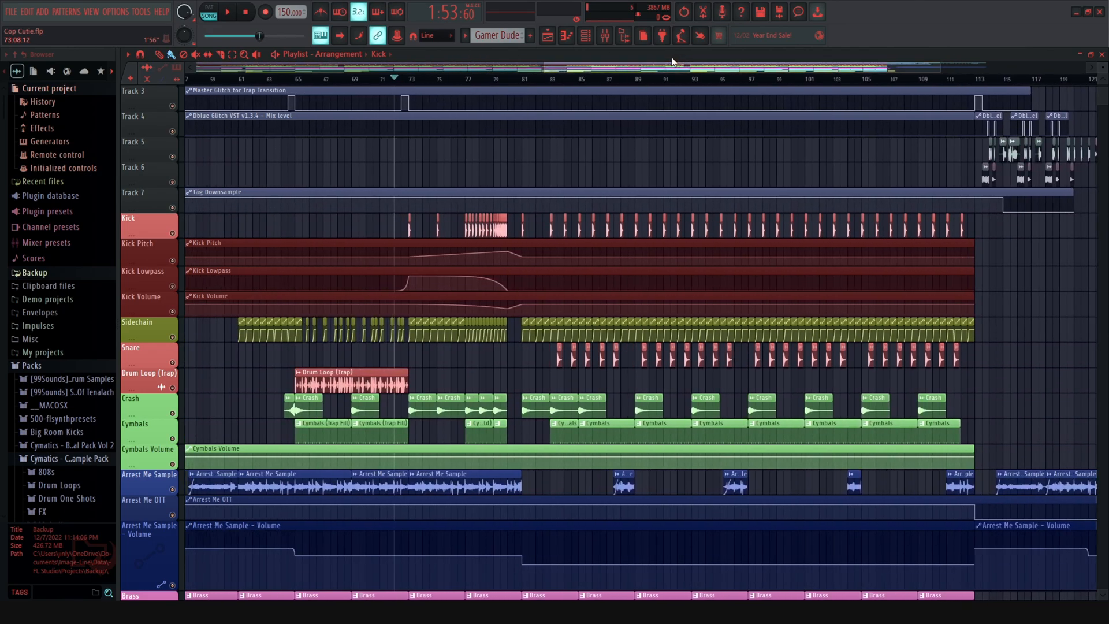
{"action": "left_click_drag", "start_coordinate": [670, 72], "coordinate": [616, 73]}
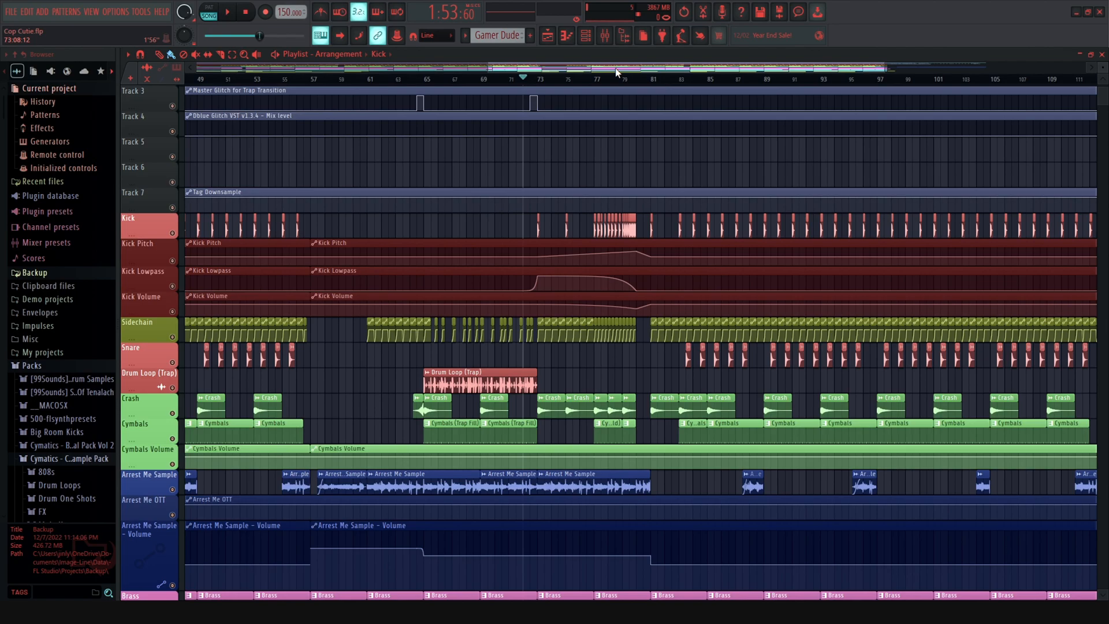
{"action": "left_click_drag", "start_coordinate": [619, 70], "coordinate": [137, 96]}
{"action": "scroll", "coordinate": [597, 74], "scroll_direction": "down", "scroll_amount": 4}
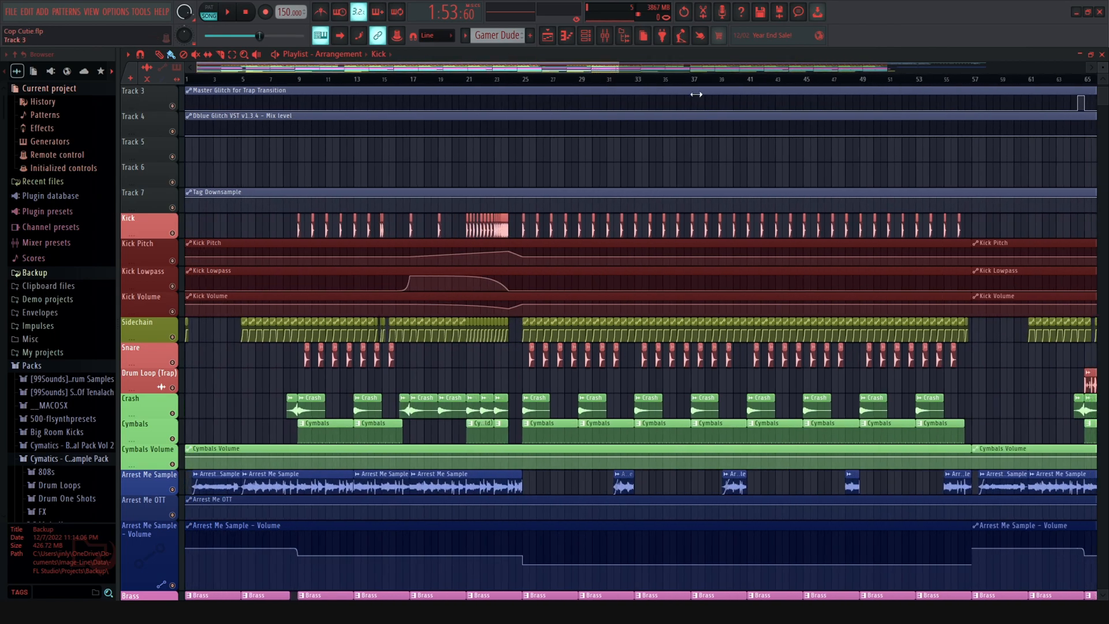
{"action": "scroll", "coordinate": [975, 239], "scroll_direction": "down", "scroll_amount": 3}
{"action": "scroll", "coordinate": [975, 239], "scroll_direction": "down", "scroll_amount": 5}
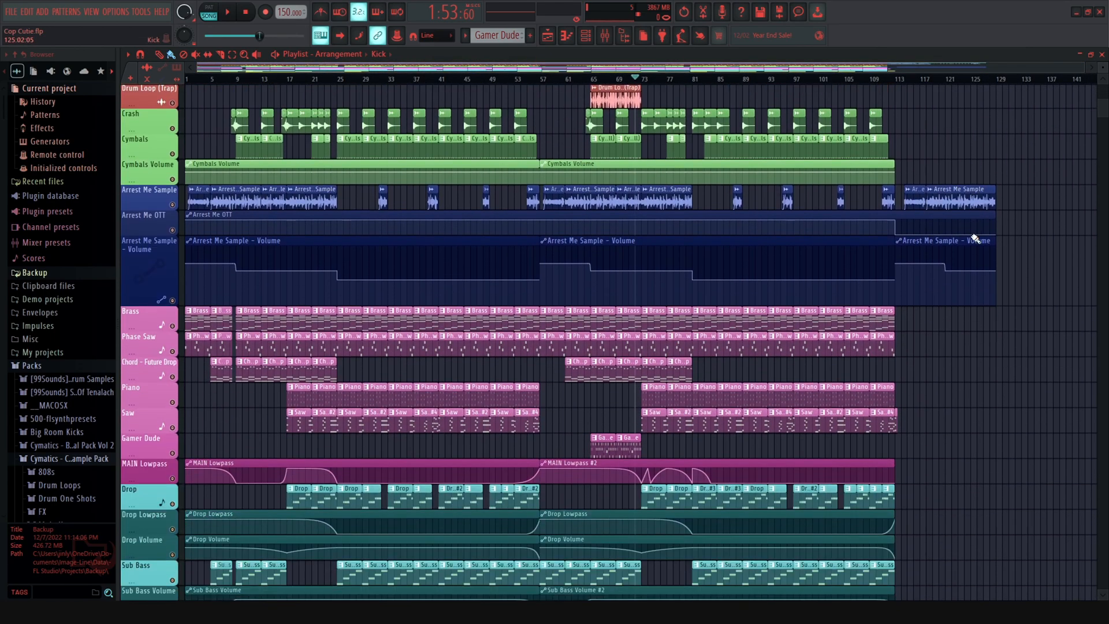
{"action": "scroll", "coordinate": [950, 214], "scroll_direction": "up", "scroll_amount": 10}
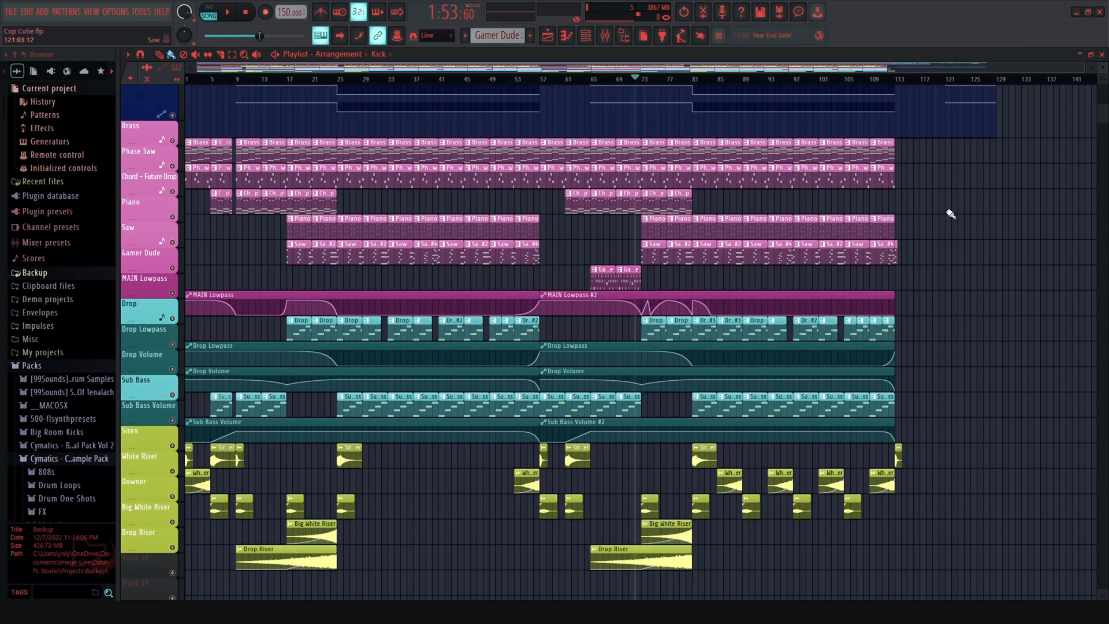
{"action": "scroll", "coordinate": [984, 258], "scroll_direction": "up", "scroll_amount": 1}
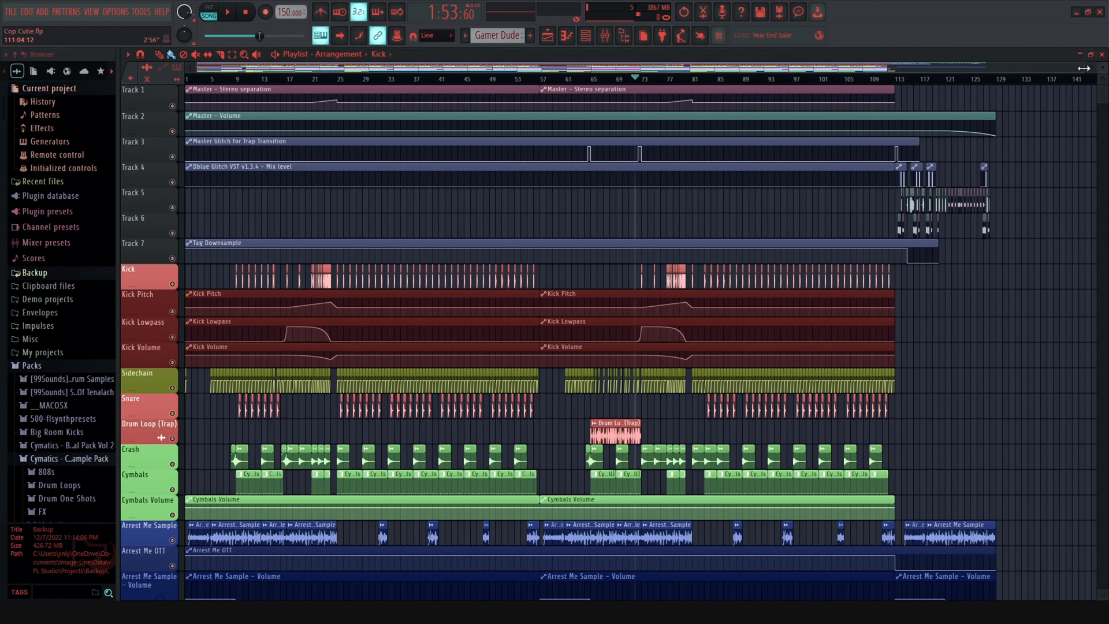
{"action": "left_click_drag", "start_coordinate": [1084, 66], "coordinate": [947, 85]}
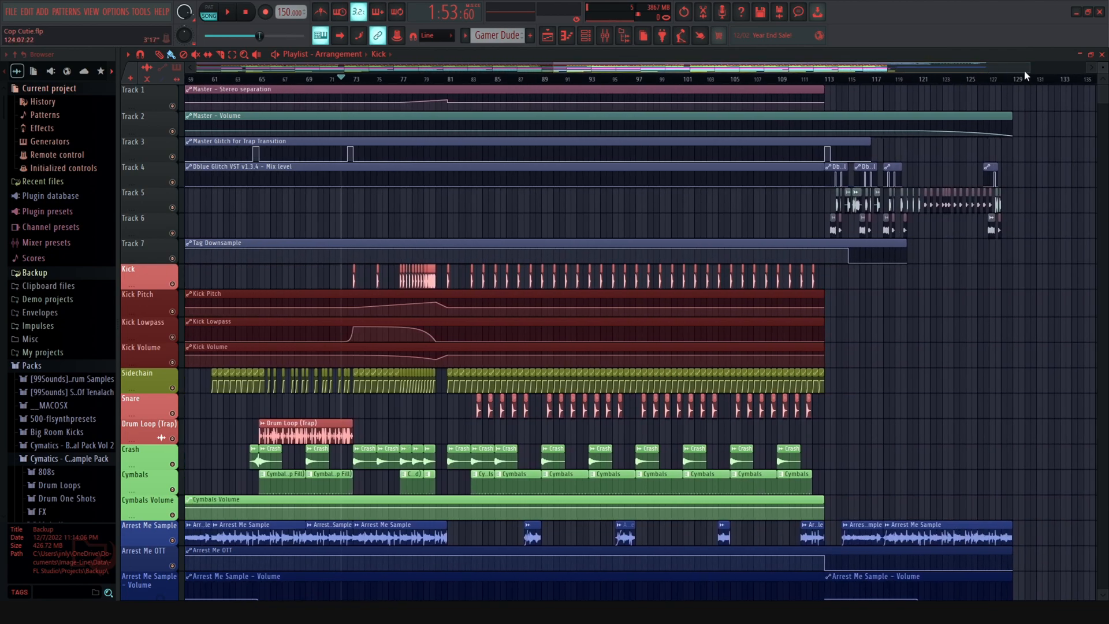
{"action": "left_click_drag", "start_coordinate": [1029, 68], "coordinate": [851, 61]}
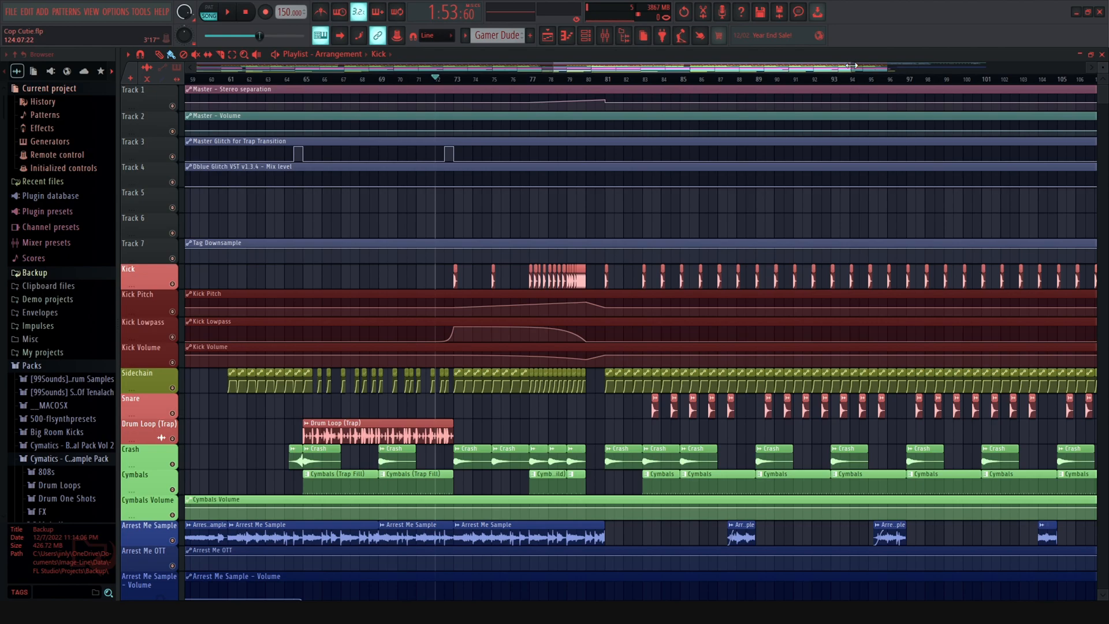
{"action": "left_click_drag", "start_coordinate": [852, 69], "coordinate": [782, 81]}
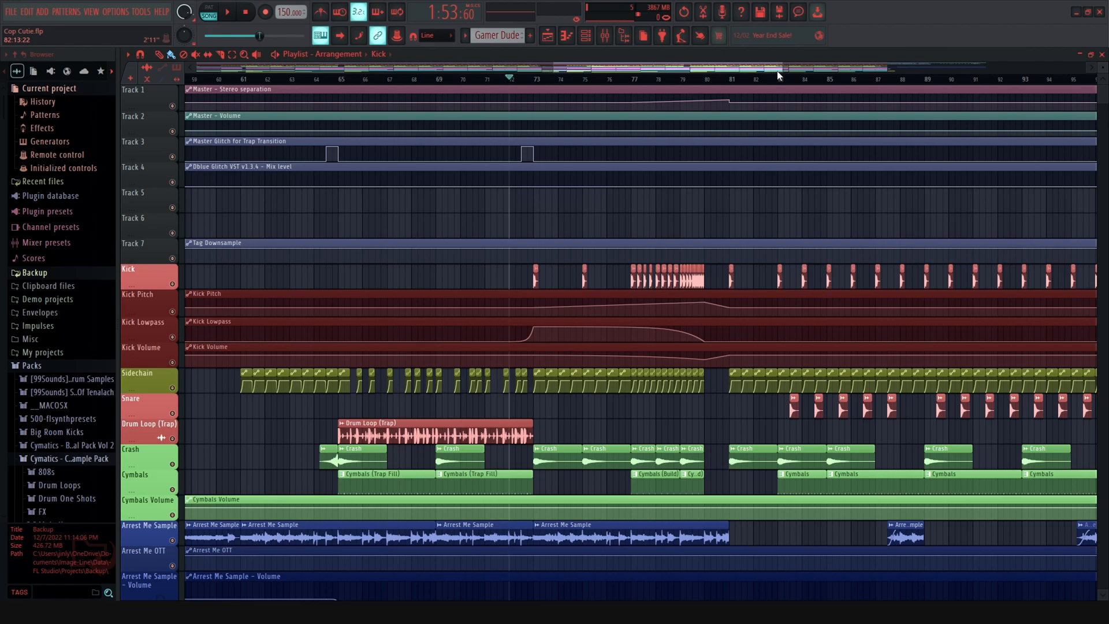
{"action": "left_click_drag", "start_coordinate": [782, 70], "coordinate": [595, 89]}
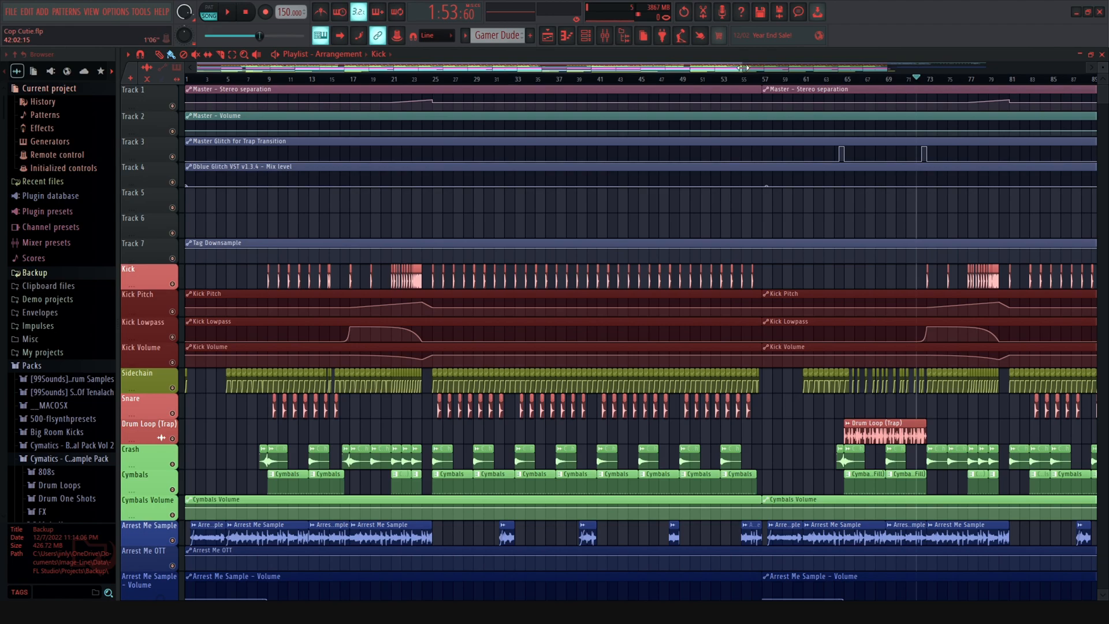
{"action": "left_click_drag", "start_coordinate": [744, 68], "coordinate": [1096, 86]}
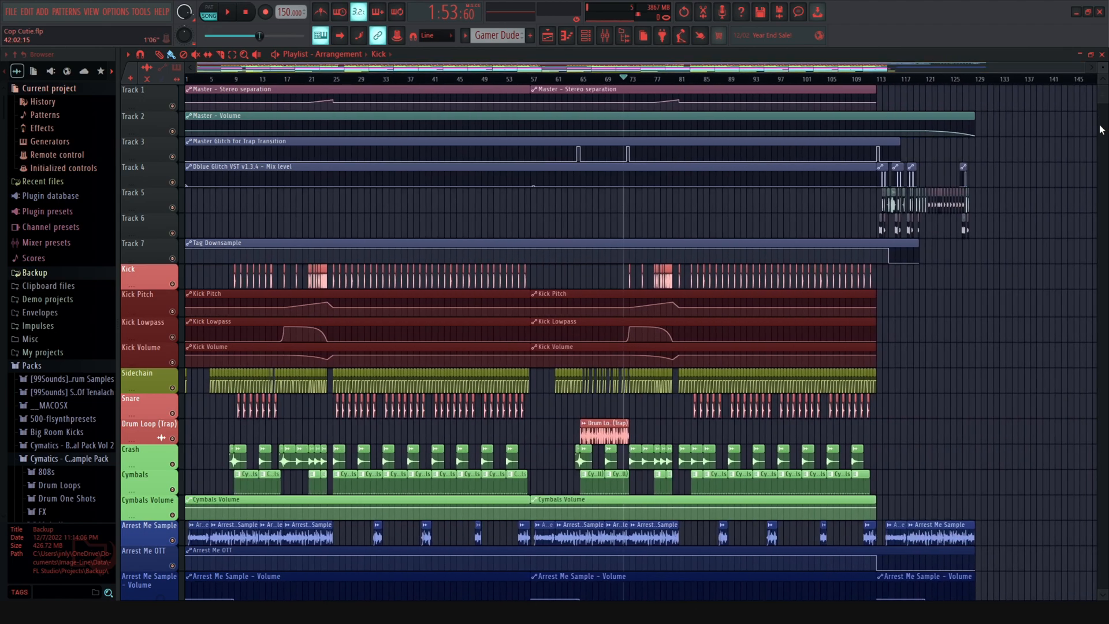